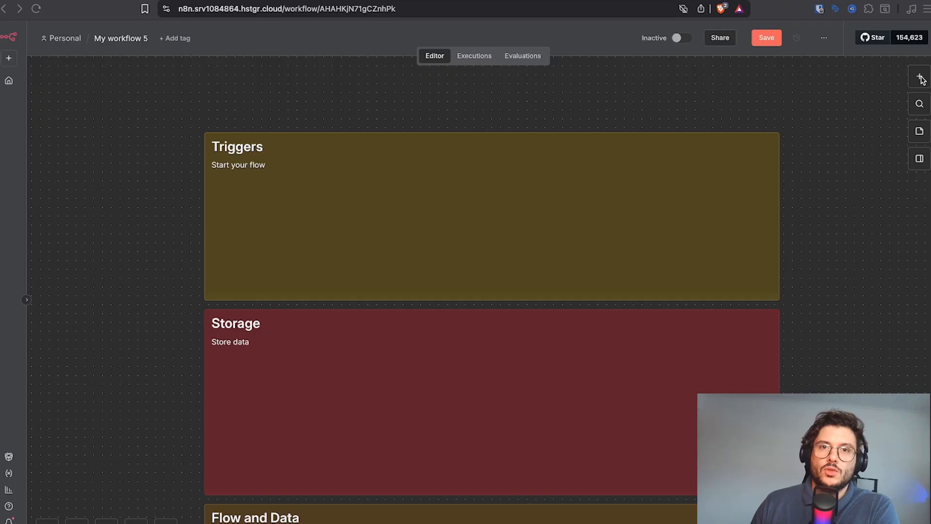
Add a manual trigger node to the workflow and place it inside the Triggers note
click(920, 78)
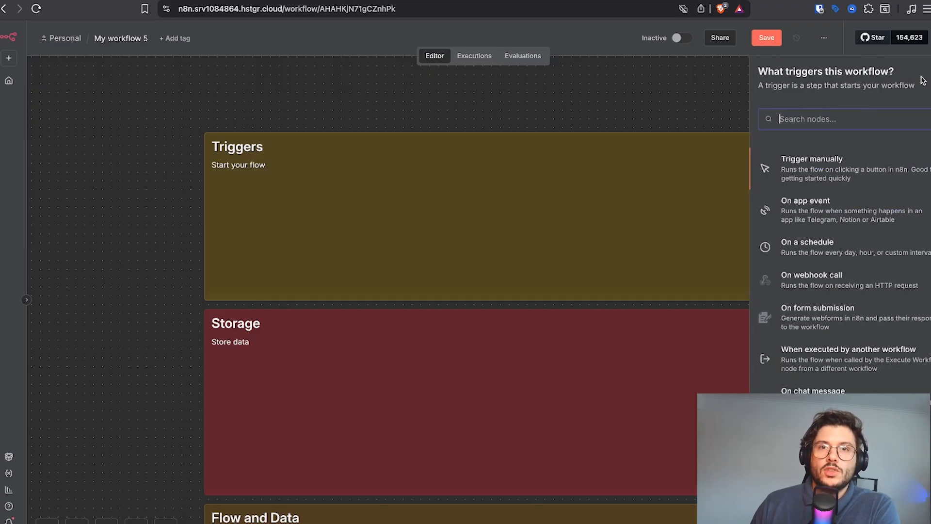
click(831, 175)
drag(77, 327, 353, 213)
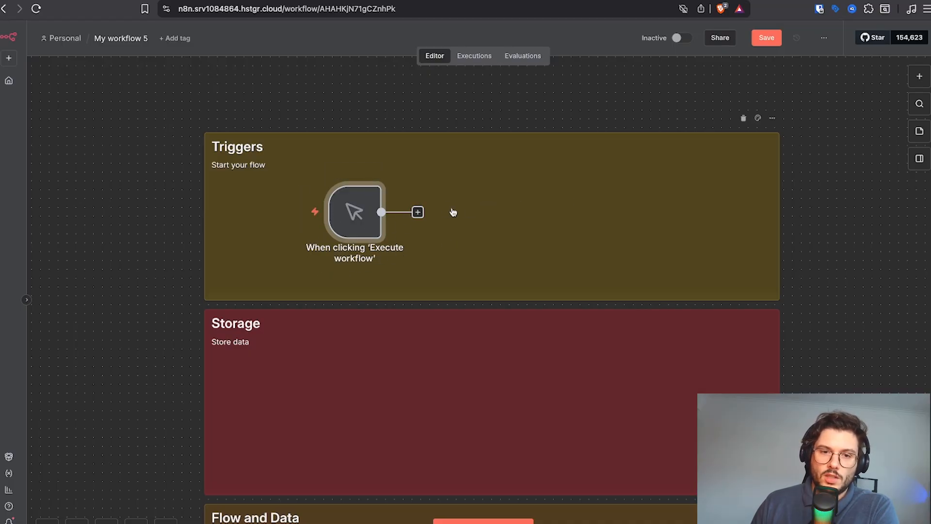
Execute the workflow from the manual trigger, examine the node's output, and return to the canvas
click(256, 214)
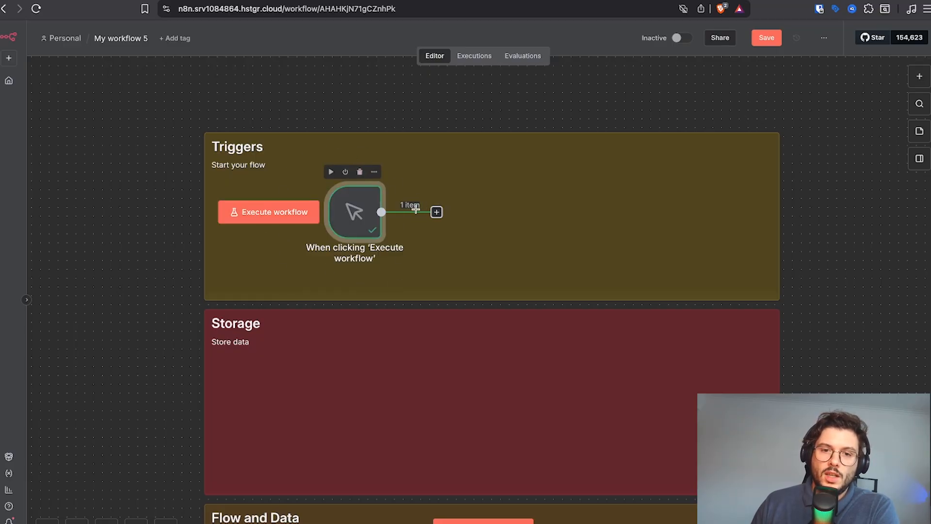
click(374, 172)
click(391, 187)
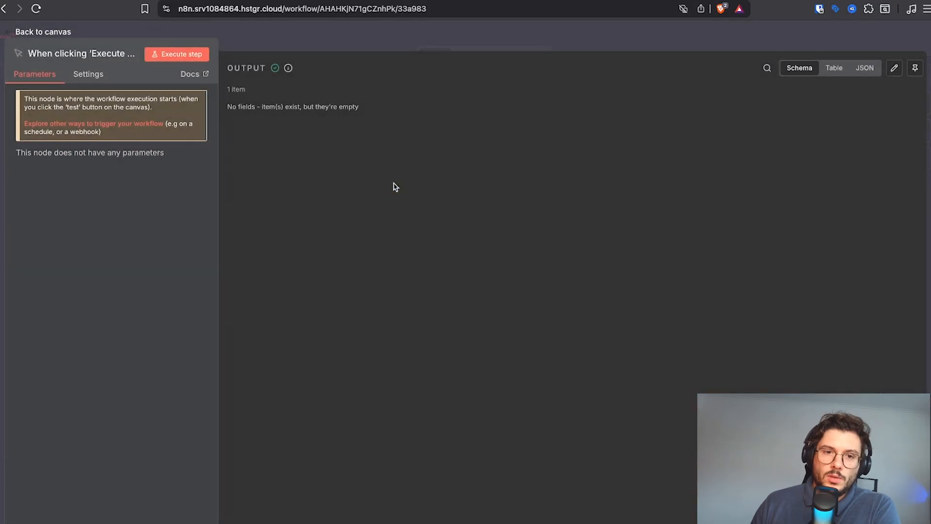
drag(229, 106, 372, 107)
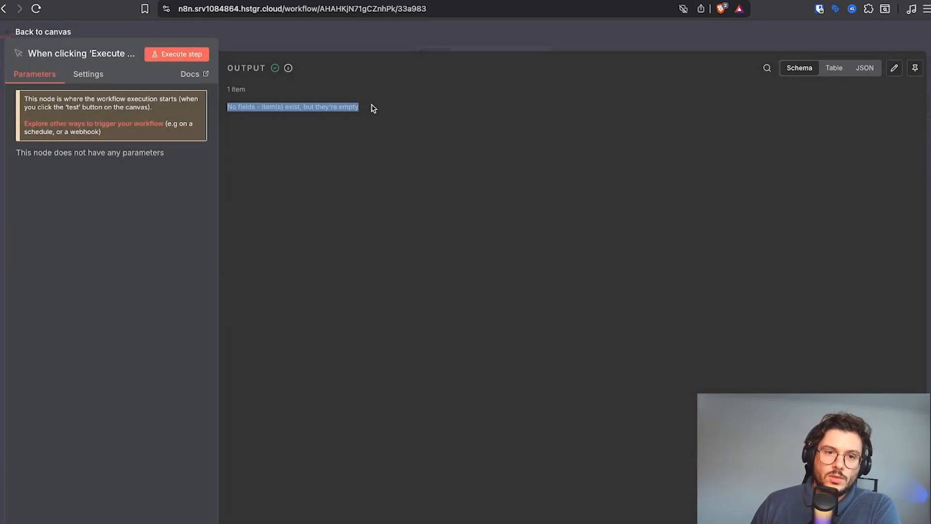
click(334, 100)
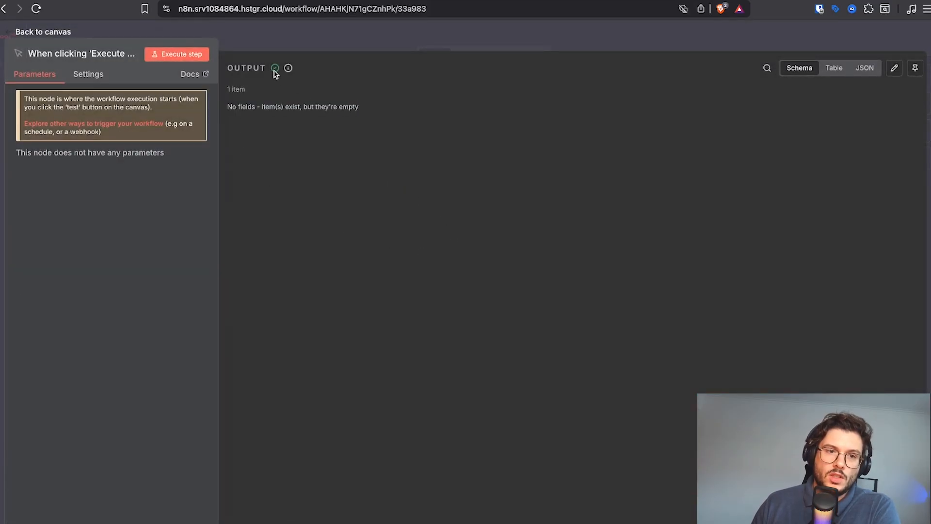
click(341, 45)
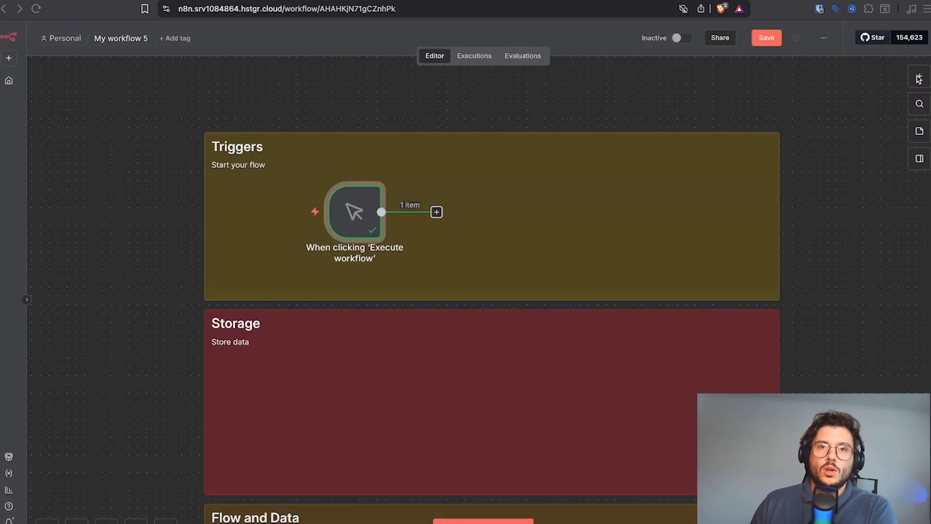
Add an n8n Form "On form submission" trigger and place it beside the manual trigger in the Triggers note
click(851, 115)
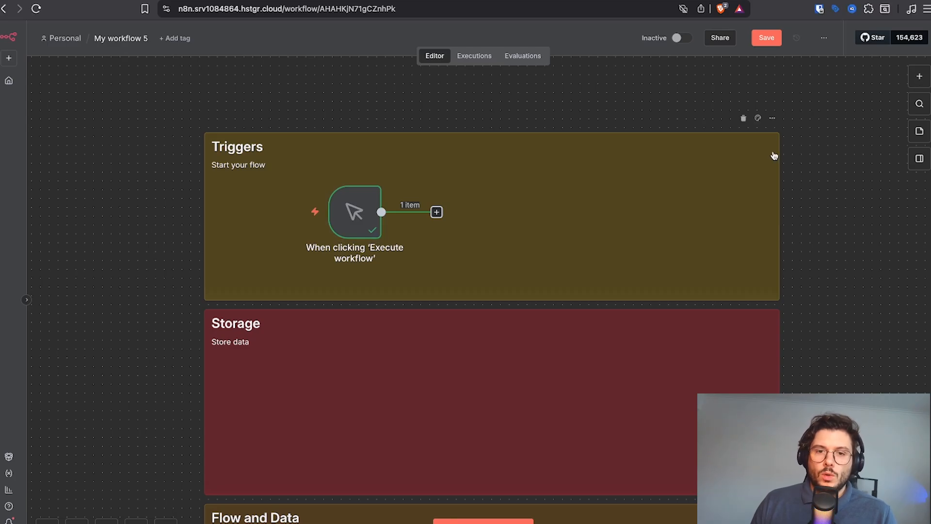
click(919, 78)
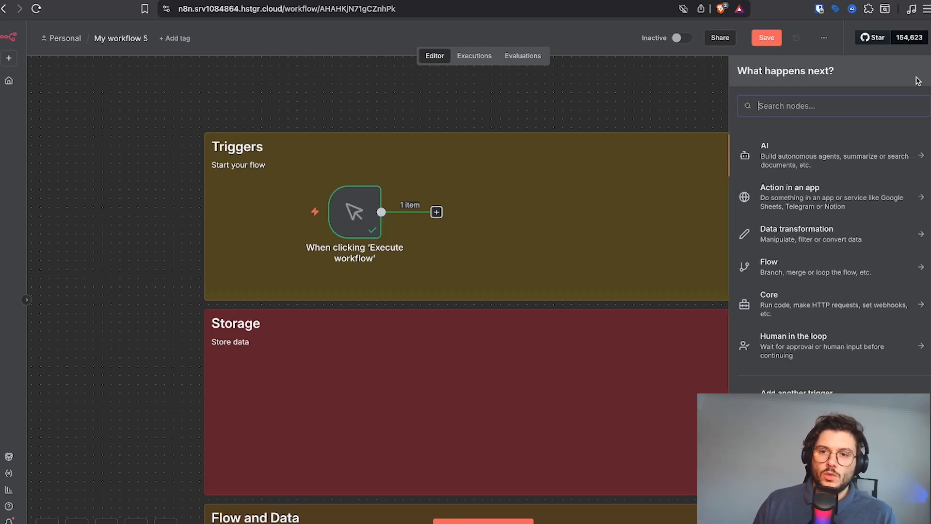
text(form)
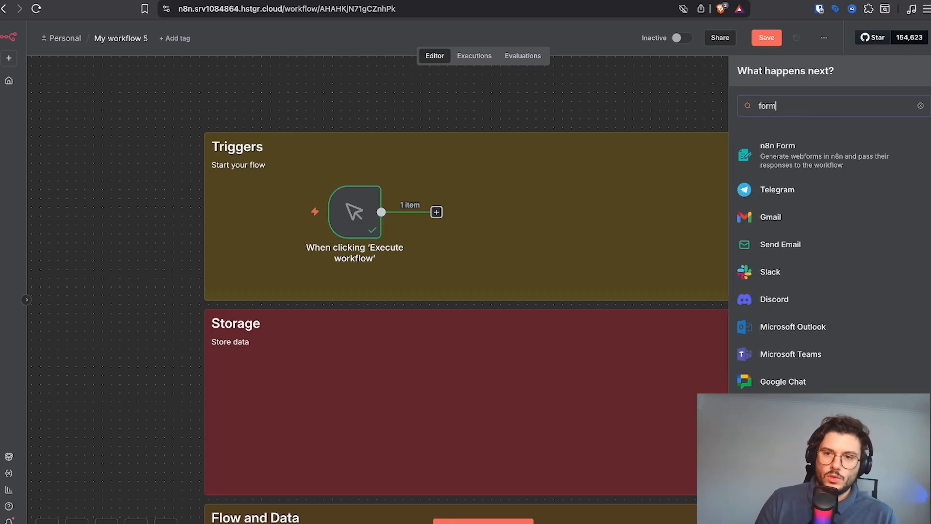
click(816, 163)
click(823, 220)
click(800, 242)
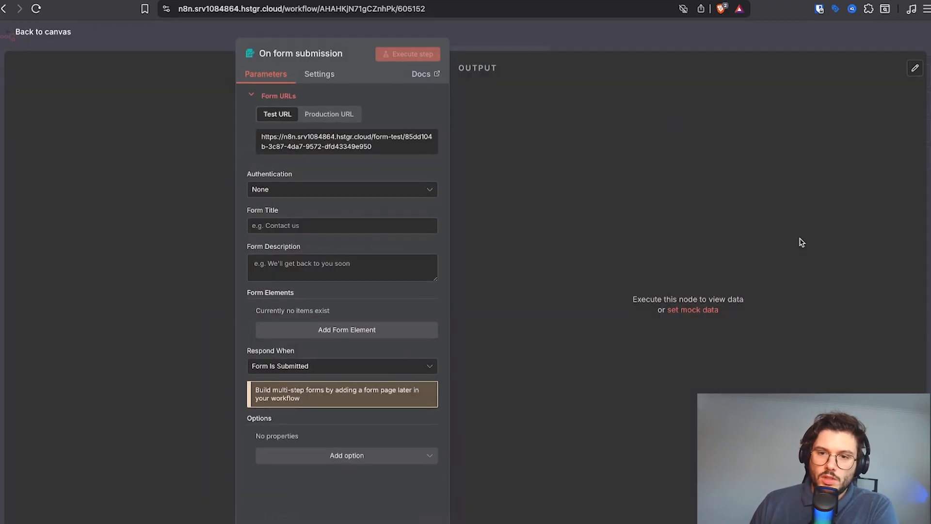
click(508, 31)
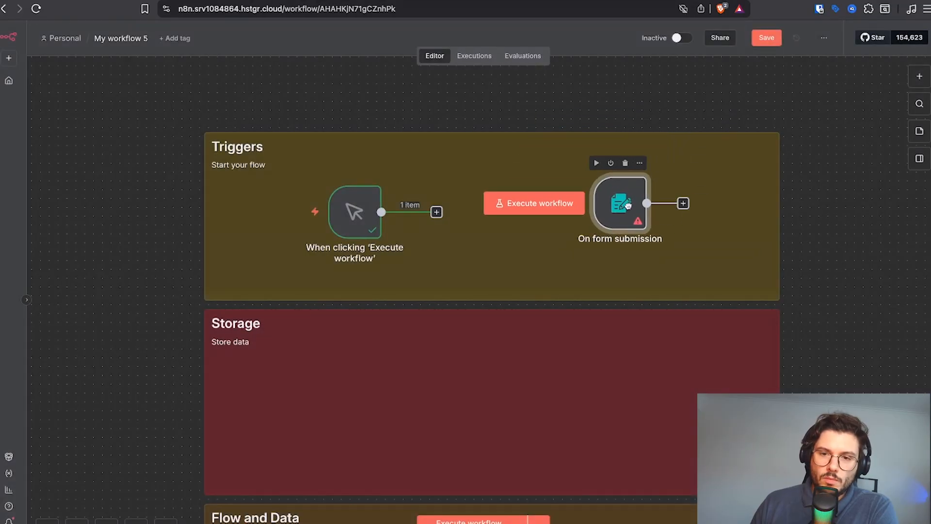
click(608, 108)
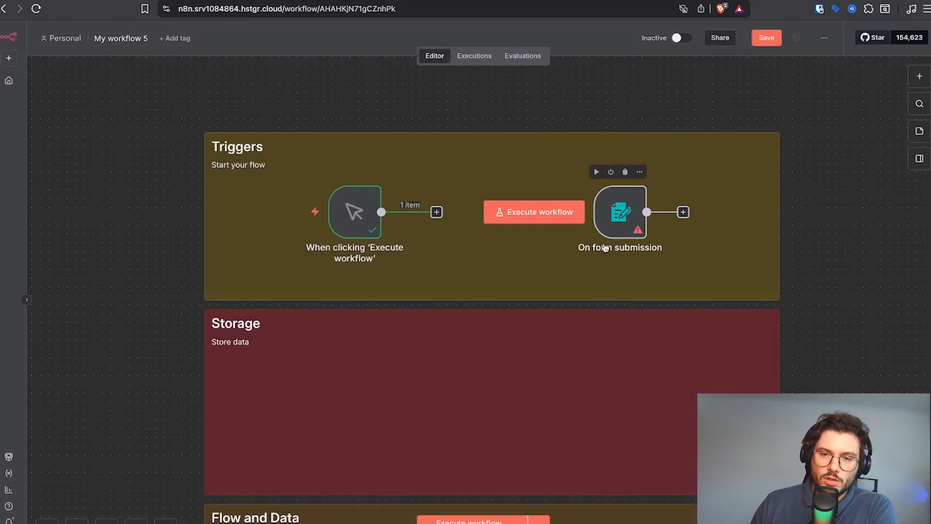
Execute the workflow from the form trigger and submit the untitled test form
click(559, 218)
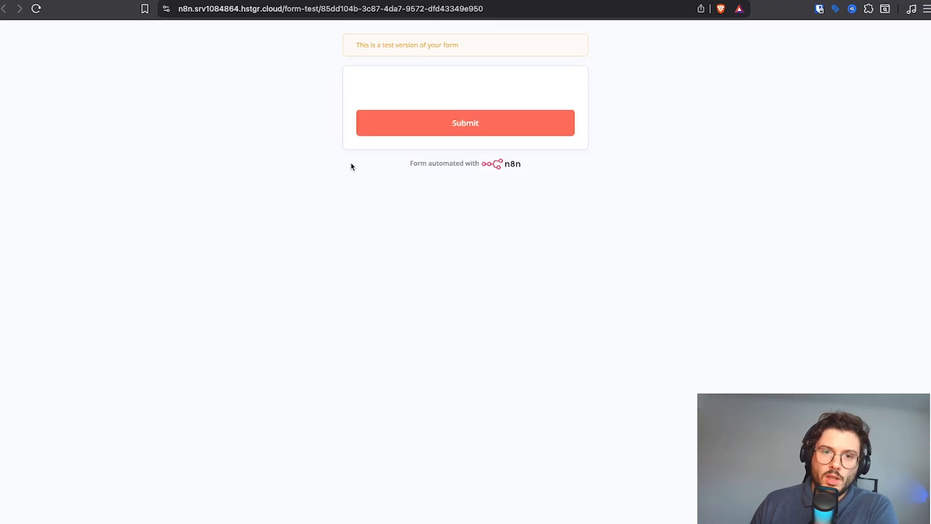
click(428, 129)
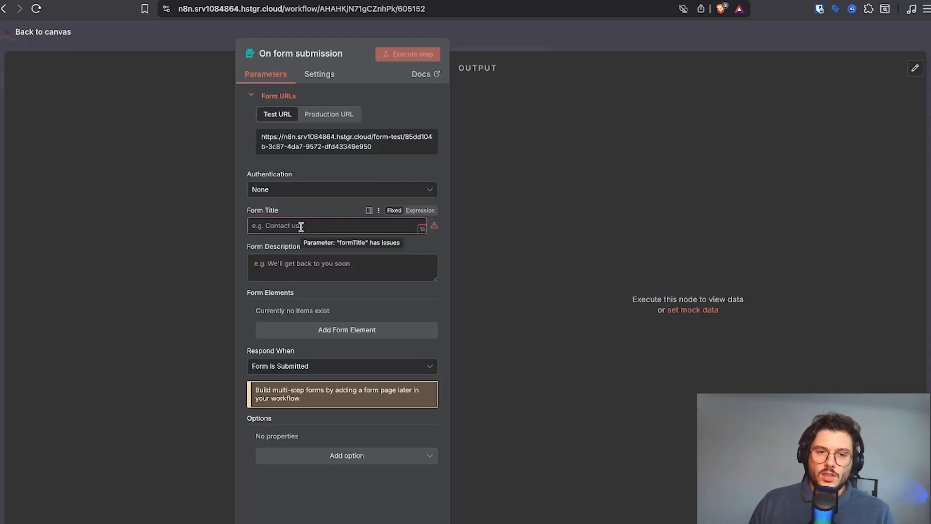
Set the form title to "Demo form" in the form submission trigger and return to the canvas
click(301, 227)
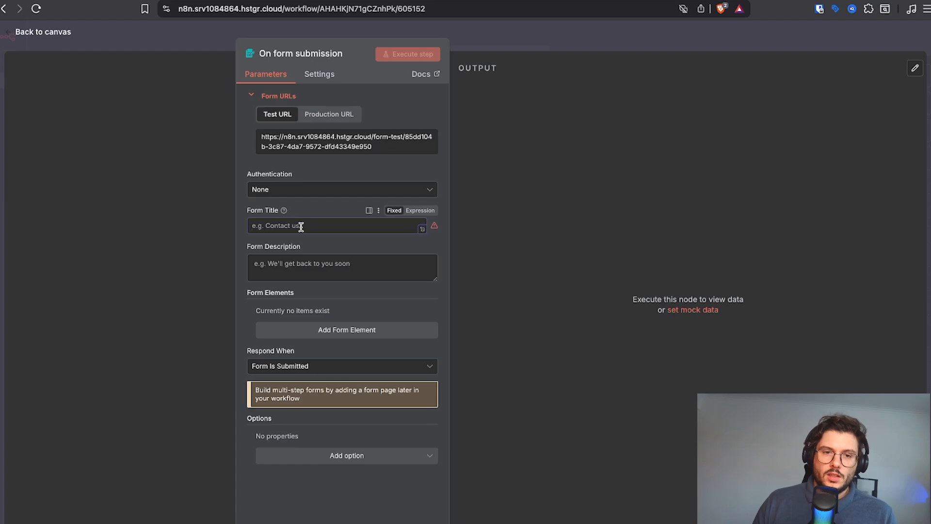
text(Demo form)
click(292, 270)
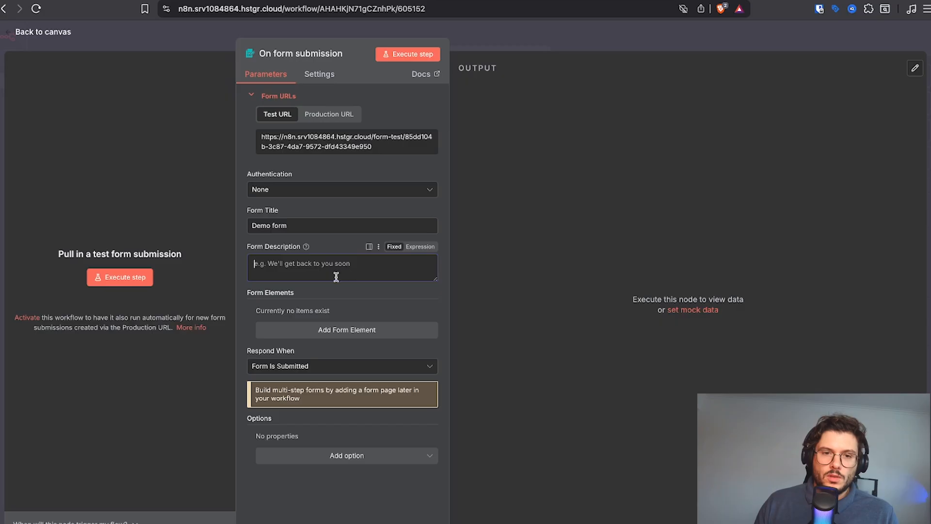
click(475, 49)
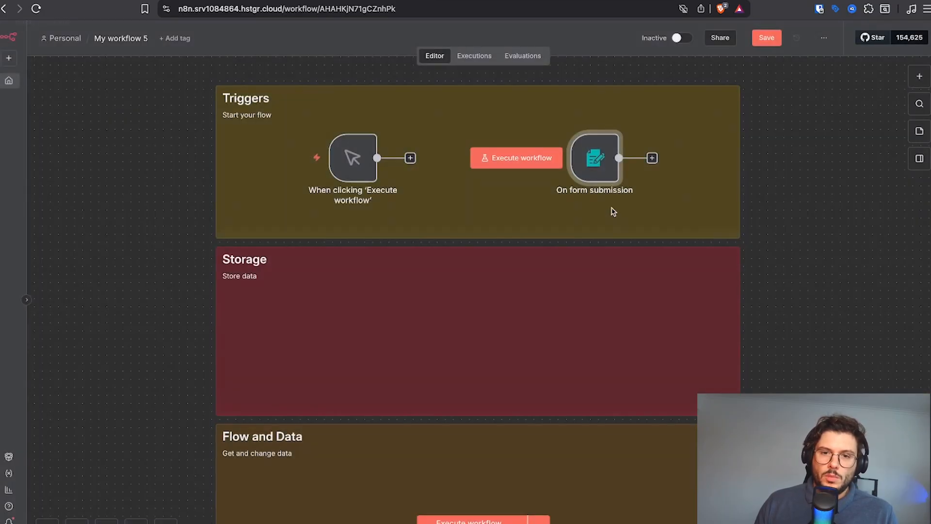
Execute the workflow from the form trigger, submit the Demo form test page without any fields, and return to the workflow
click(516, 165)
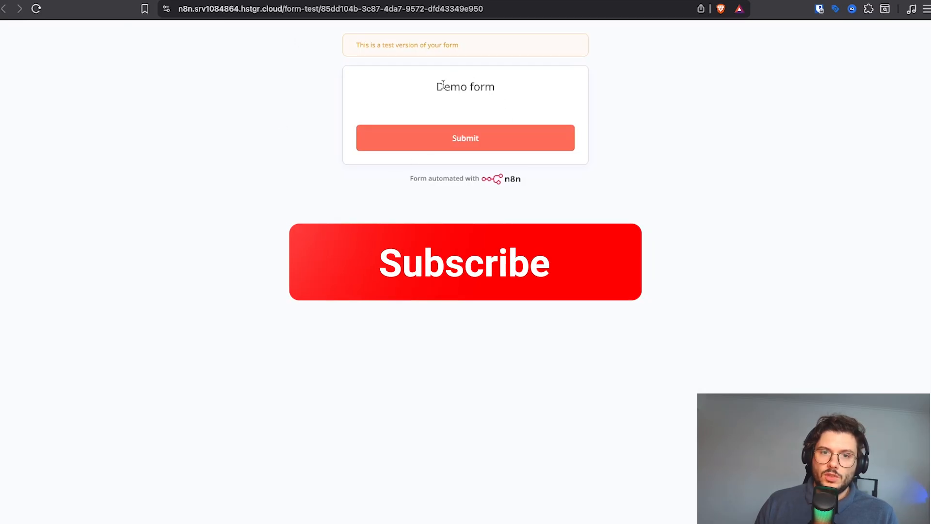
drag(440, 83, 532, 88)
click(449, 138)
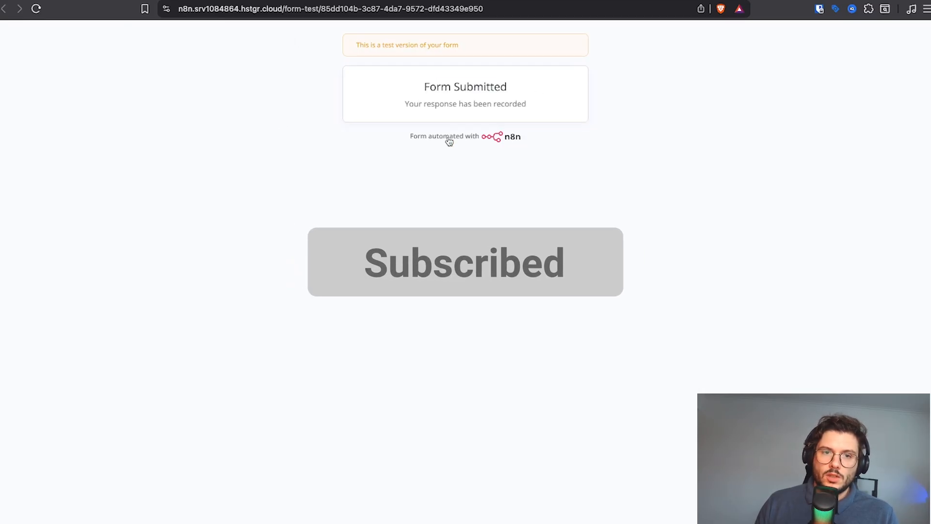
click(80, 0)
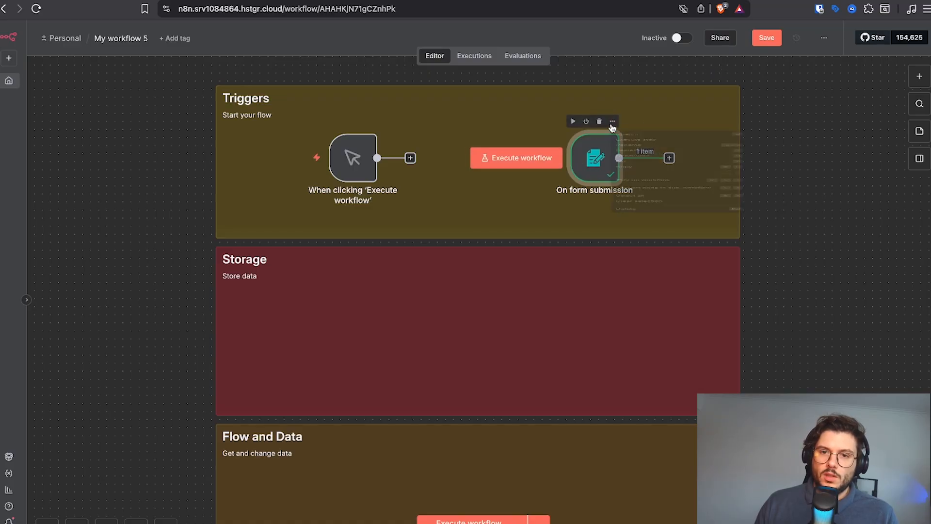
Examine the output data of the On form submission node
click(612, 122)
click(626, 138)
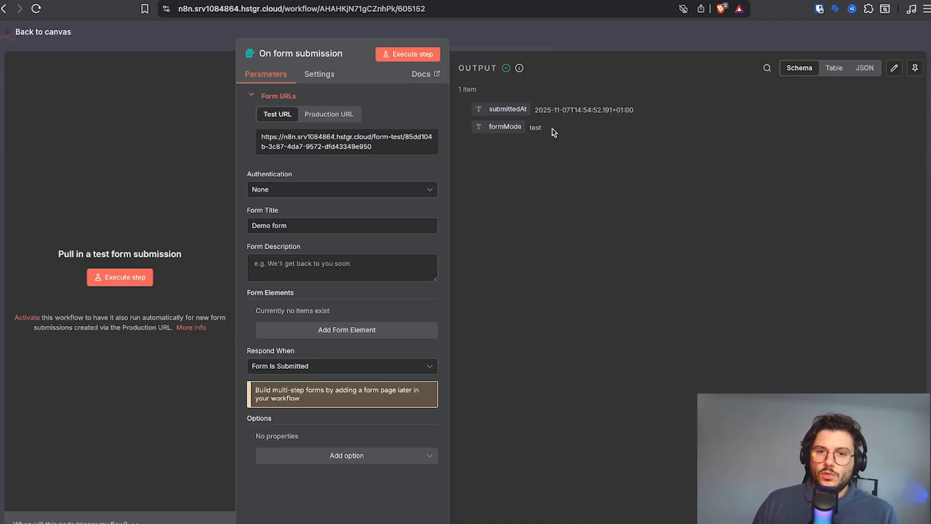
click(563, 46)
Add a form element to the form submission trigger with the field name "What is your name"
click(613, 122)
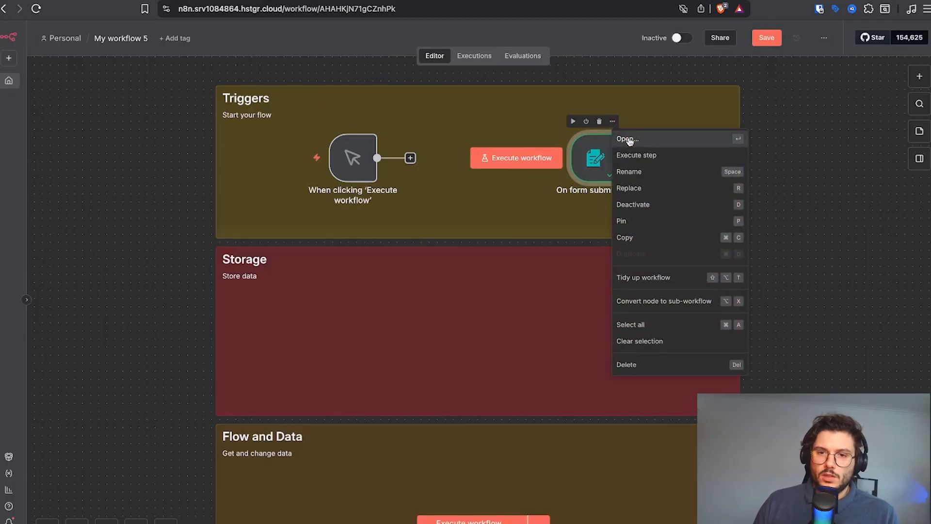
click(630, 141)
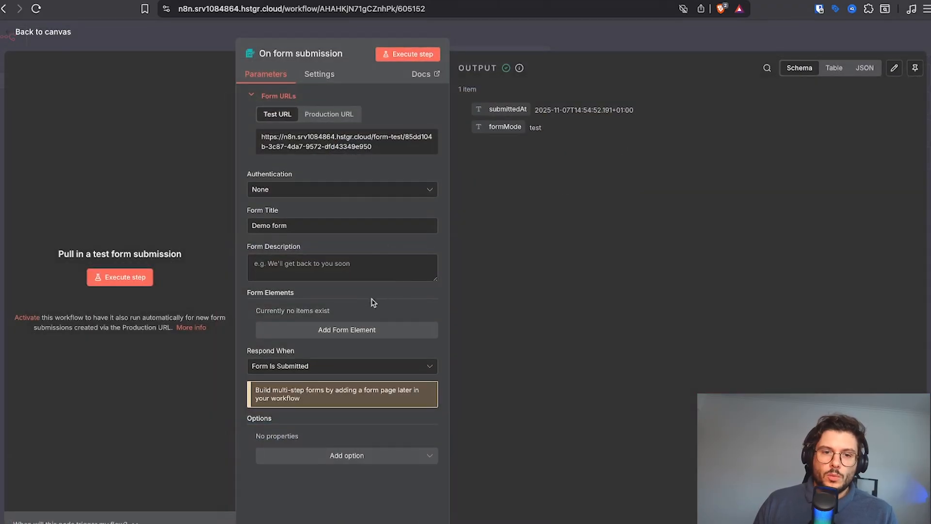
click(358, 332)
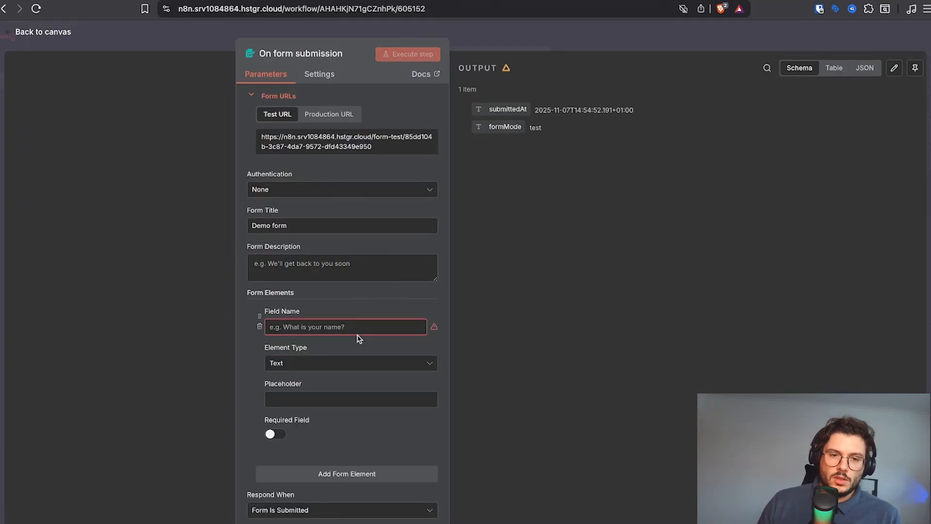
scroll(352, 316, down, 2)
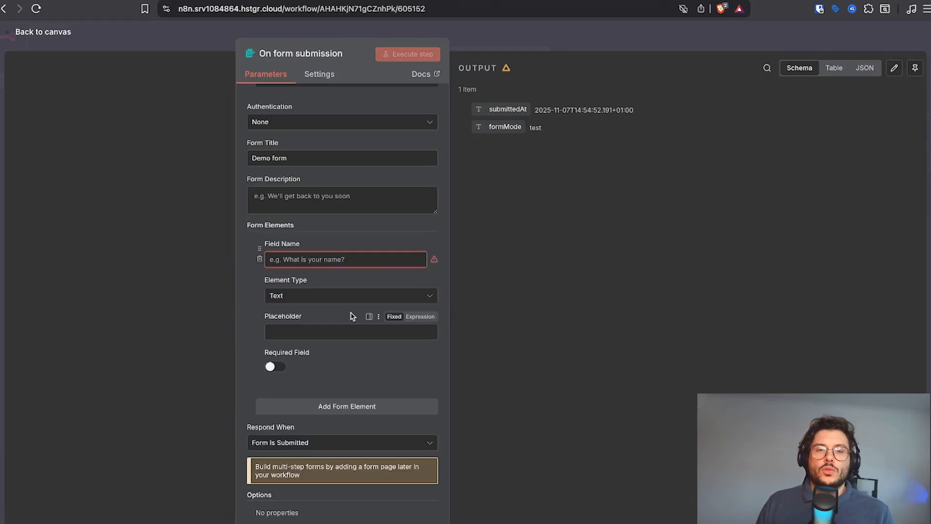
click(332, 262)
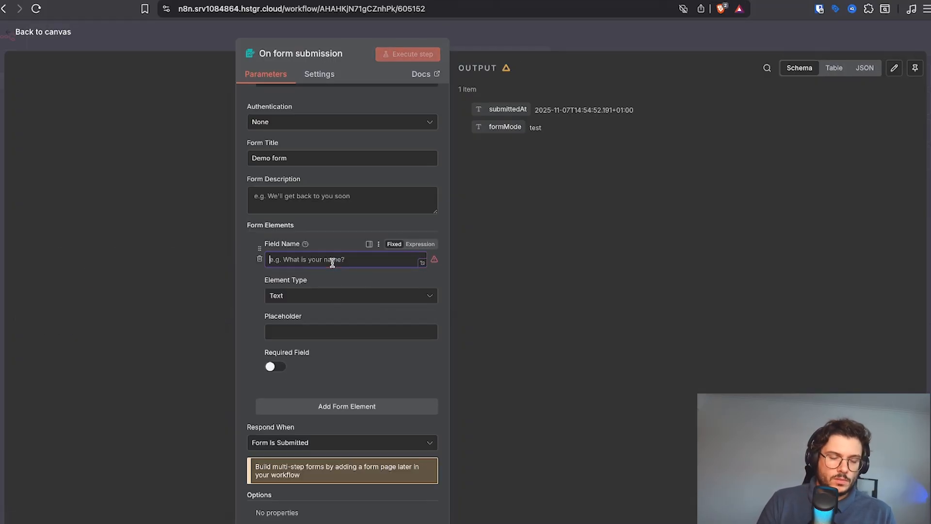
text(What is your name)
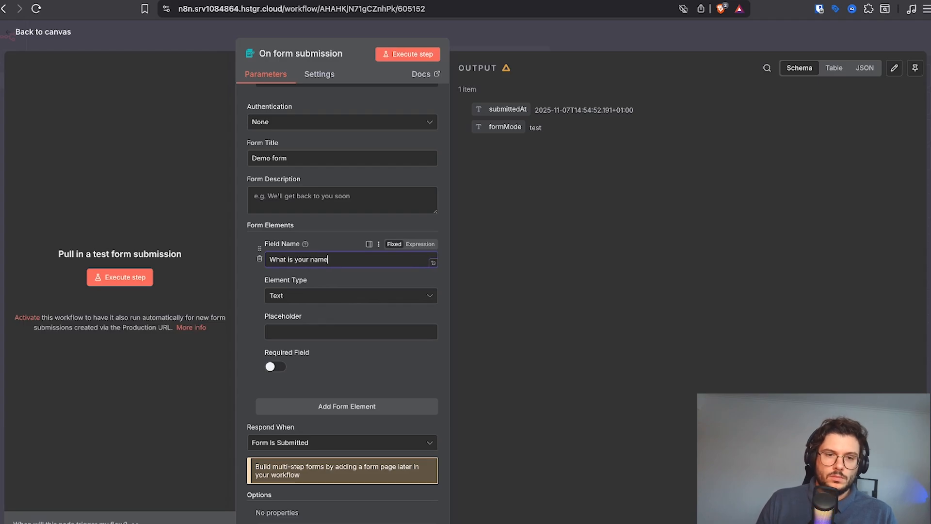
Keep the name field's element type as Text, set its placeholder to "JD", and make the field required
click(337, 296)
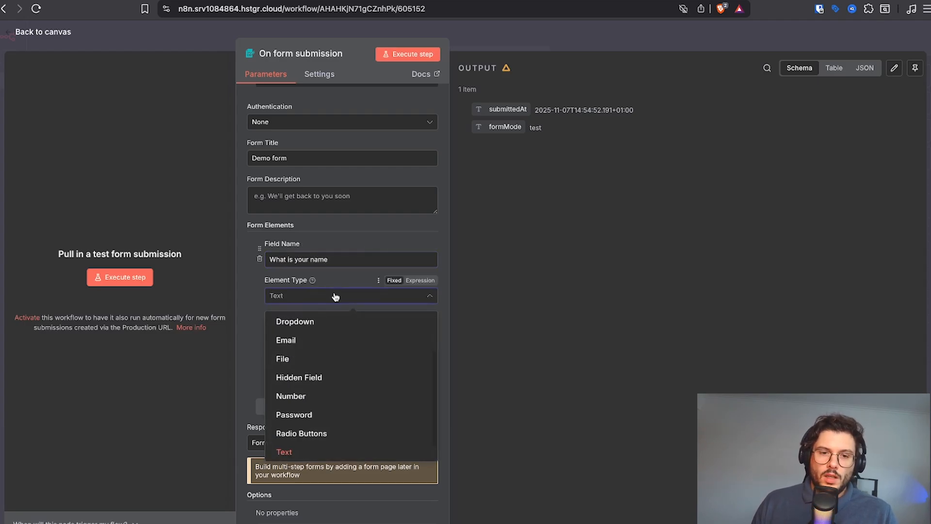
scroll(335, 451, up, 3)
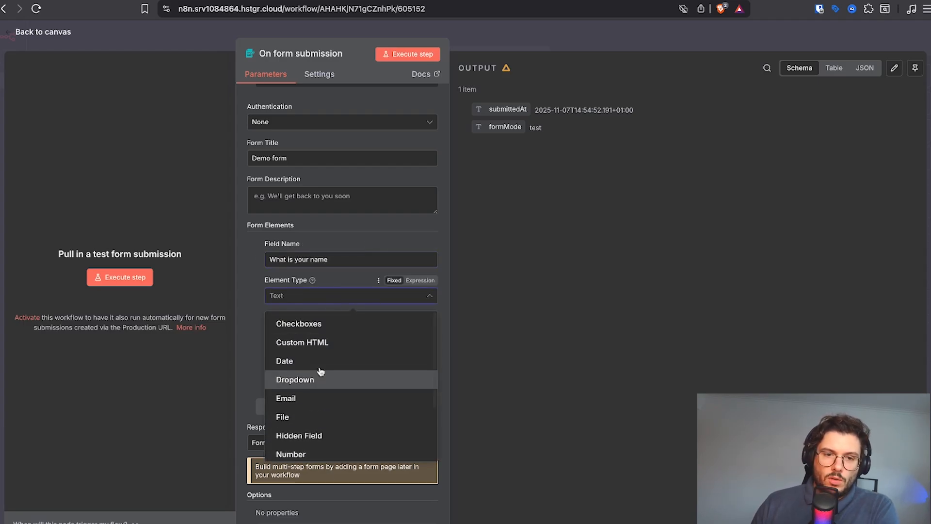
scroll(315, 417, down, 3)
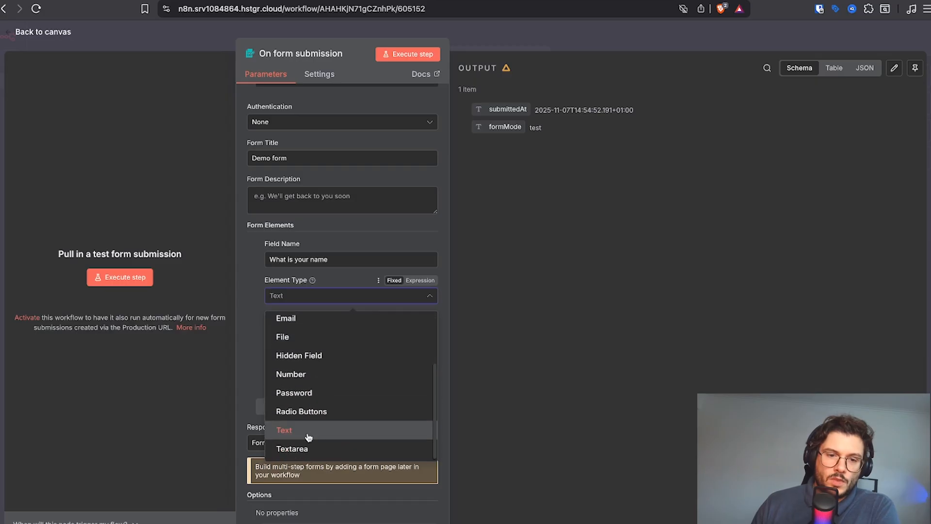
click(333, 434)
click(332, 333)
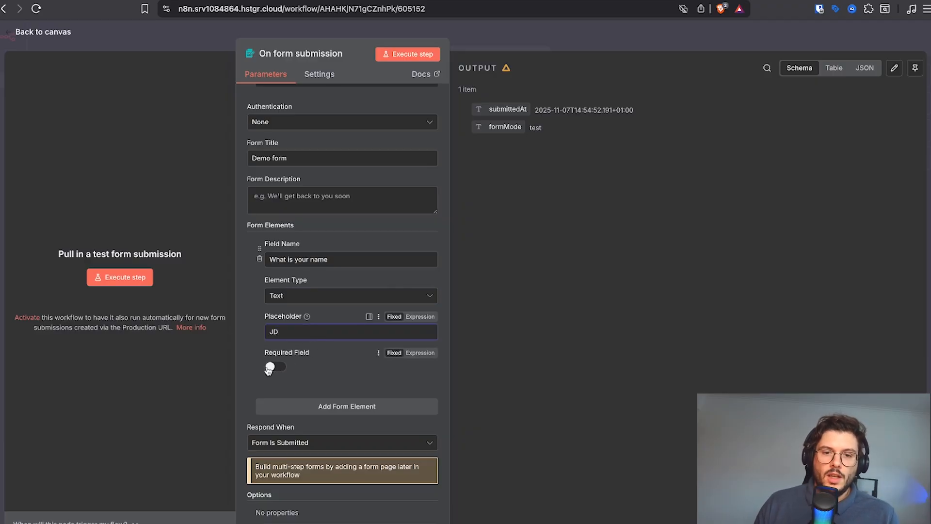
click(280, 367)
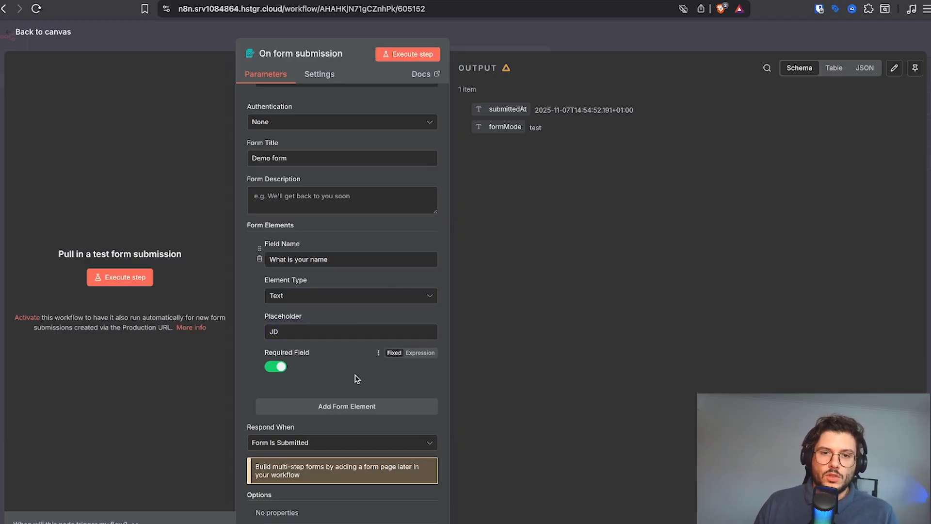
Execute the form trigger step, submit the test form with the name field filled in, and return to the workflow
scroll(356, 379, down, 1)
click(417, 59)
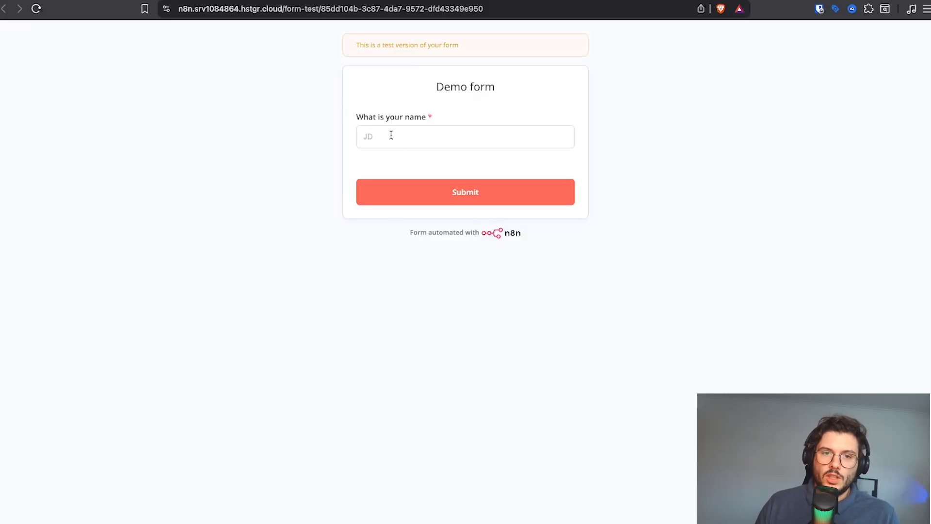
click(391, 136)
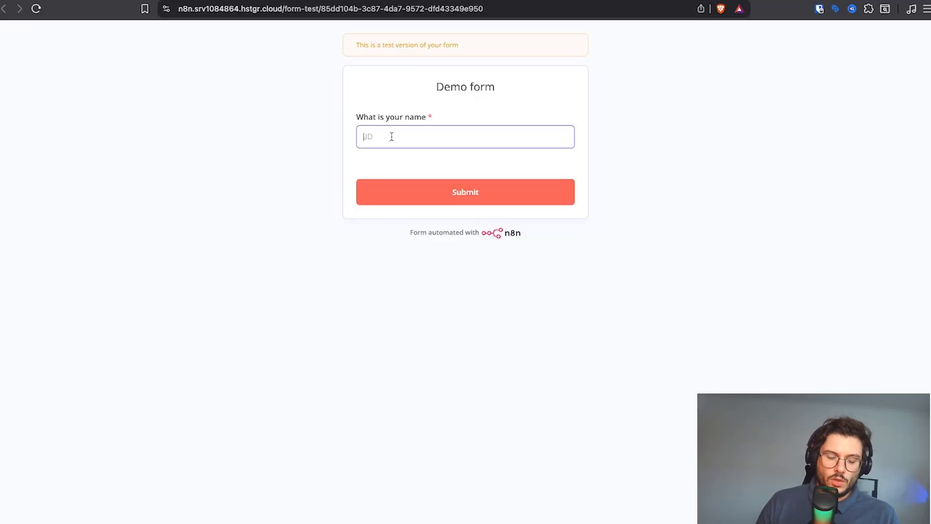
click(390, 190)
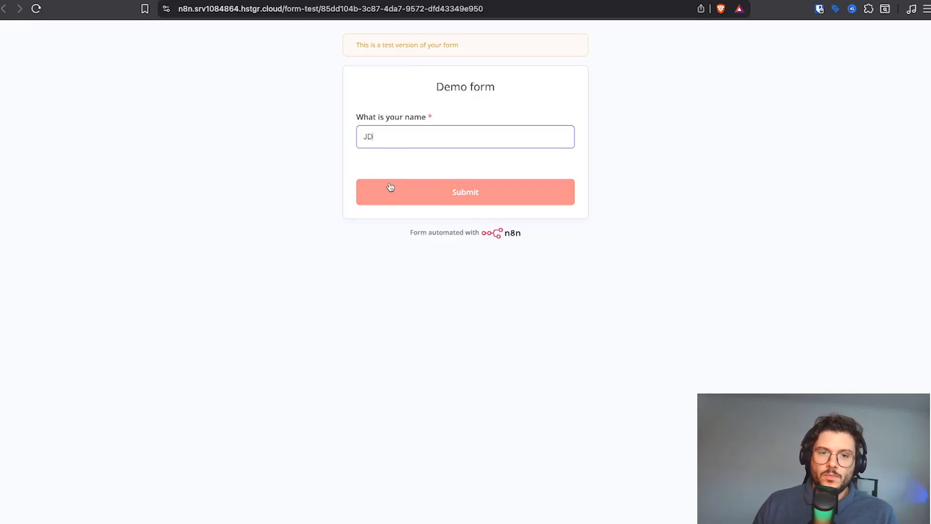
click(66, 1)
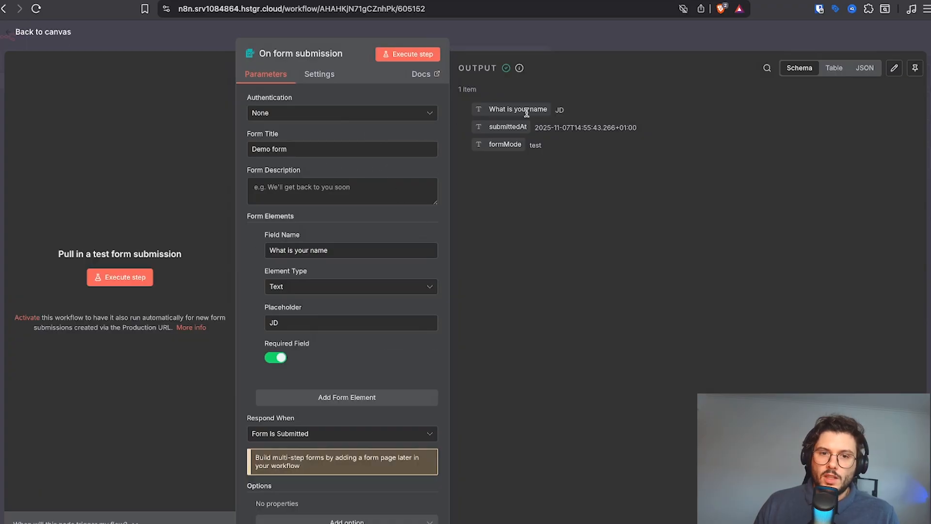
Examine the submitted name in the On form submission node's output, and return to the canvas
drag(473, 113, 587, 113)
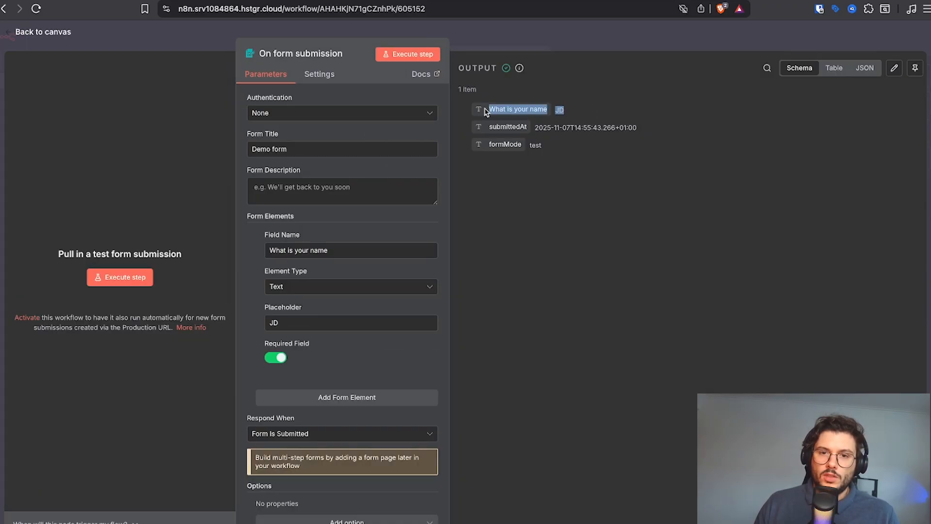
click(571, 117)
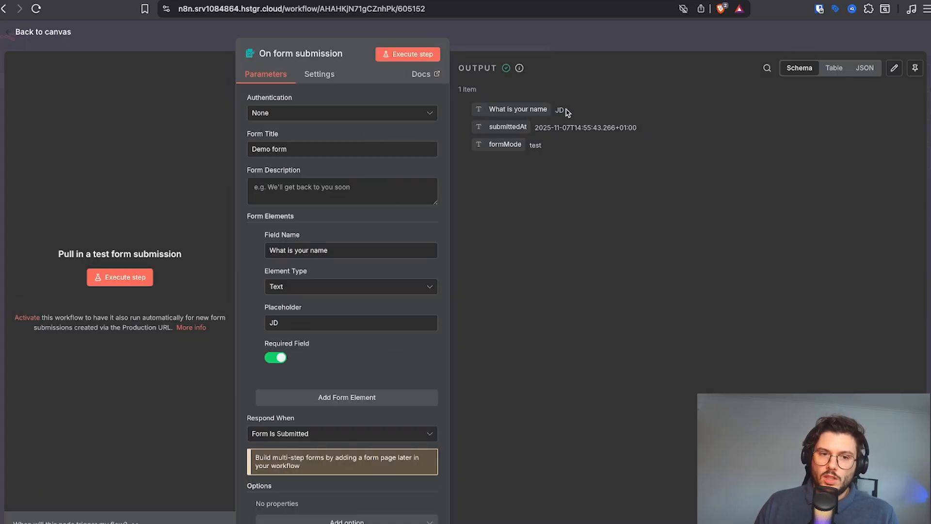
click(548, 50)
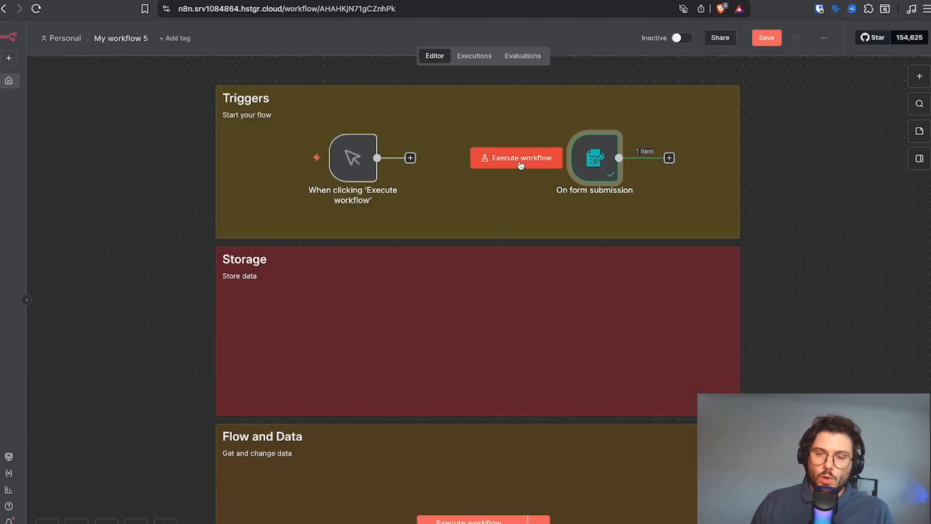
Activate the workflow and dismiss the activation and production checklist pop-ups
click(682, 41)
click(563, 322)
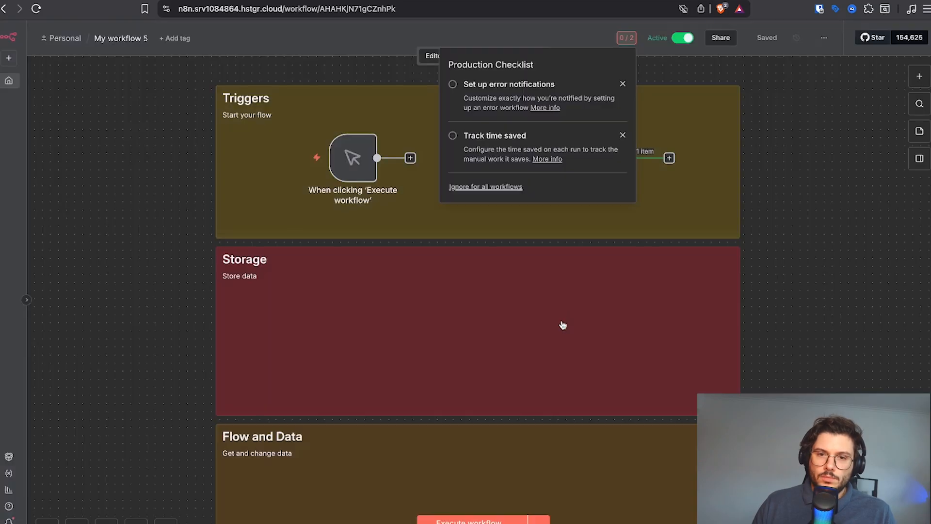
click(765, 92)
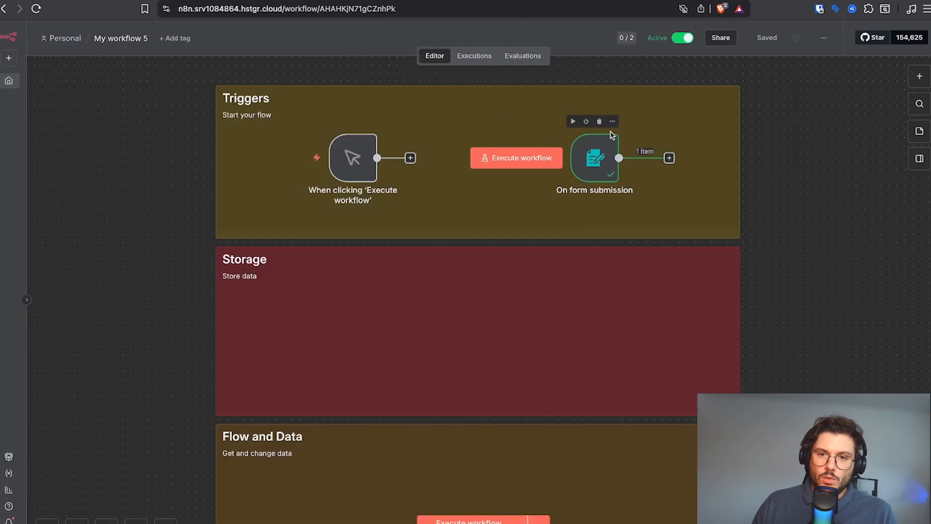
Copy the Production URL from the On form submission node and load it in another browser tab
click(612, 121)
click(652, 138)
click(328, 114)
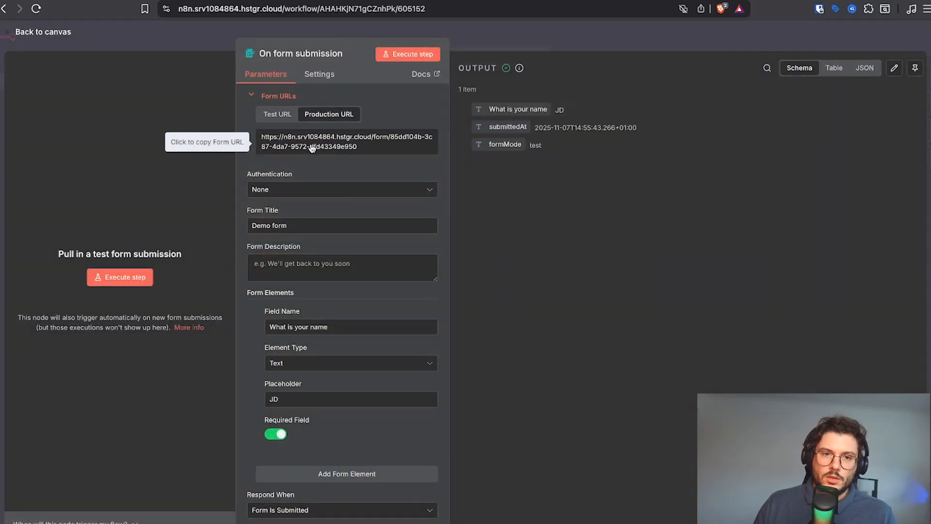
key(ctrl+Tab)
click(231, 13)
text(https://n8n.srv1084864.hstgr.cloud/form/85dd104b-3c87-4da7-9572-dfd43349e950)
key(Return)
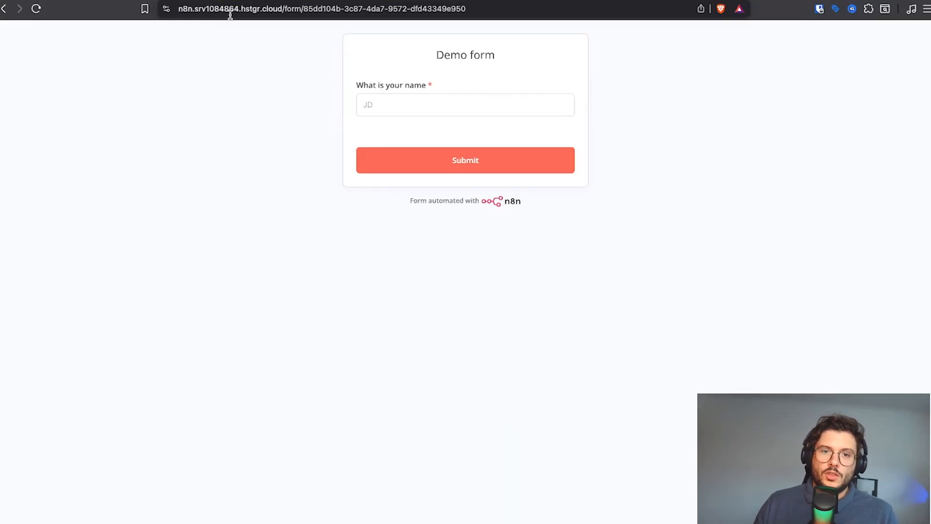
Enter the name in the production form, submit it, and switch back to the workflow tab
click(471, 110)
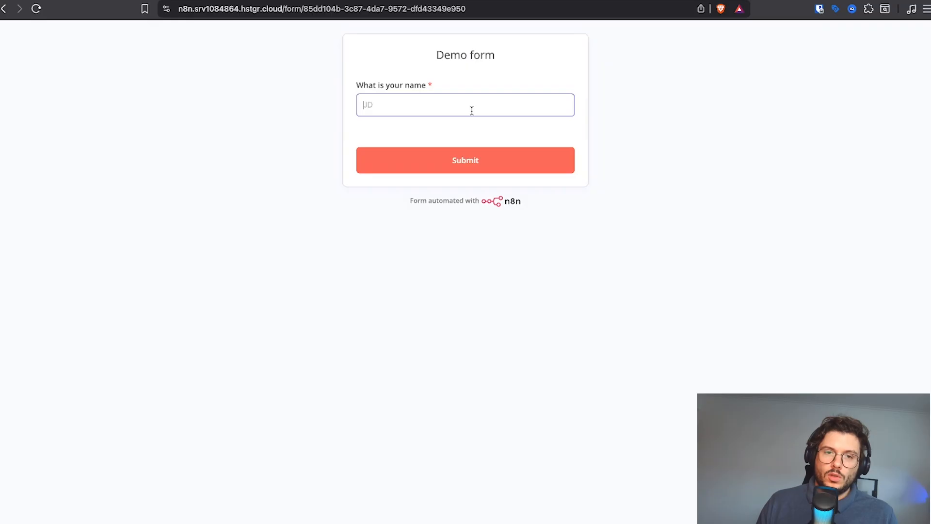
text(JD)
click(501, 160)
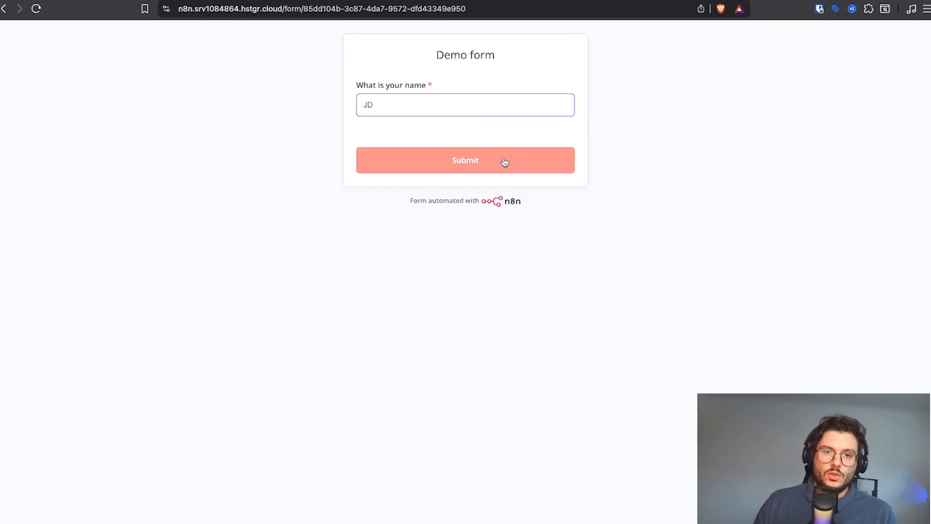
key(ctrl+shift+Tab)
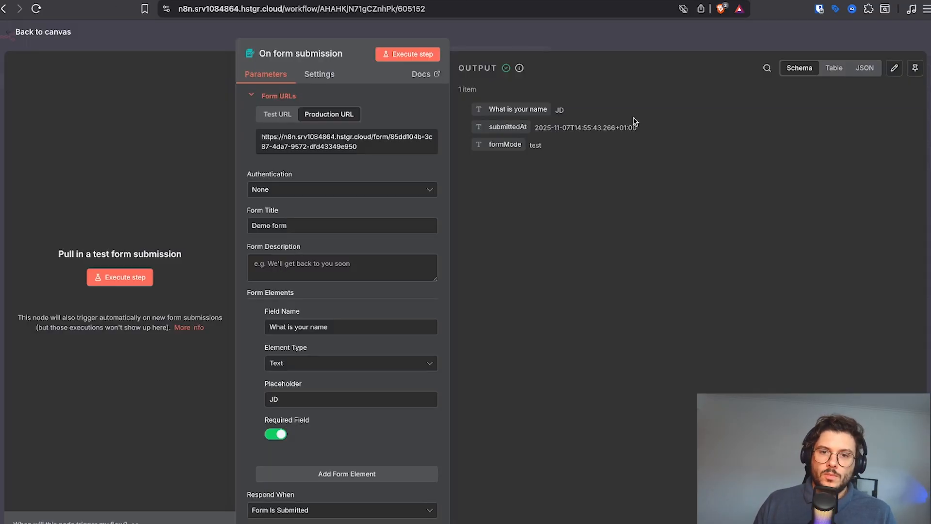
Deactivate the workflow and reopen the On form submission node's parameters
click(474, 37)
click(615, 122)
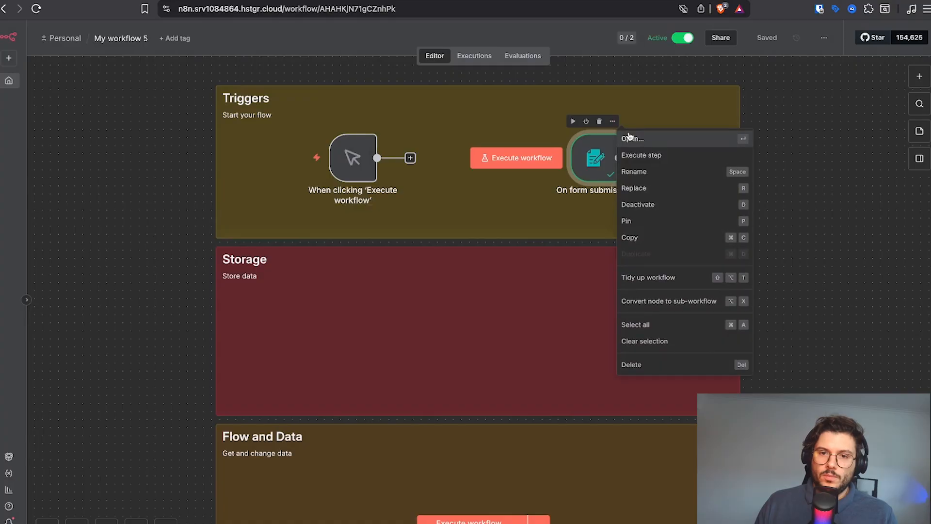
click(640, 130)
click(715, 44)
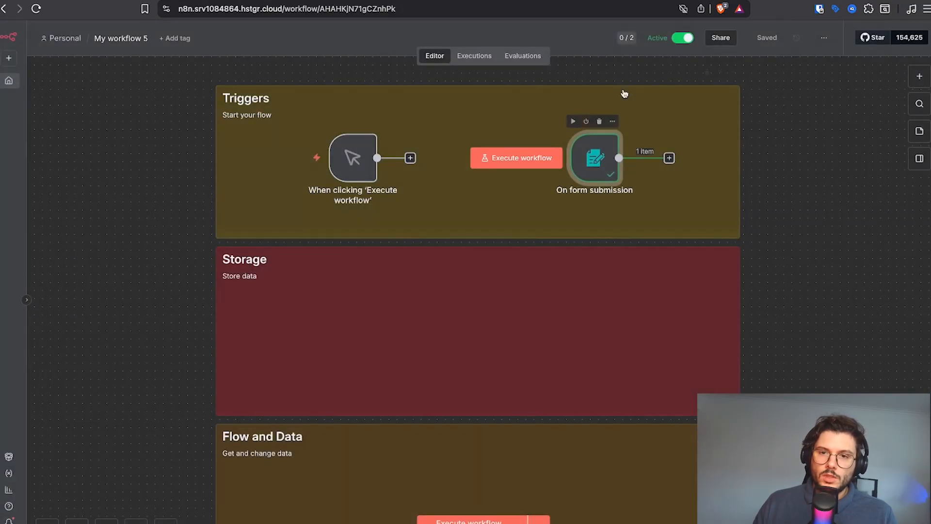
right_click(608, 137)
click(622, 143)
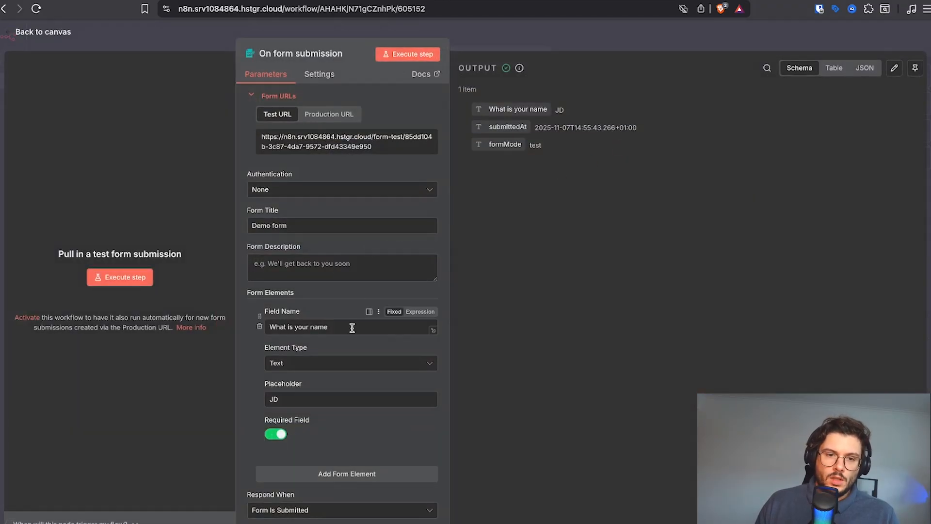
Add a second form element to the form trigger with the field name "Are you subscribed?"
scroll(352, 328, down, 2)
click(347, 396)
scroll(329, 395, down, 3)
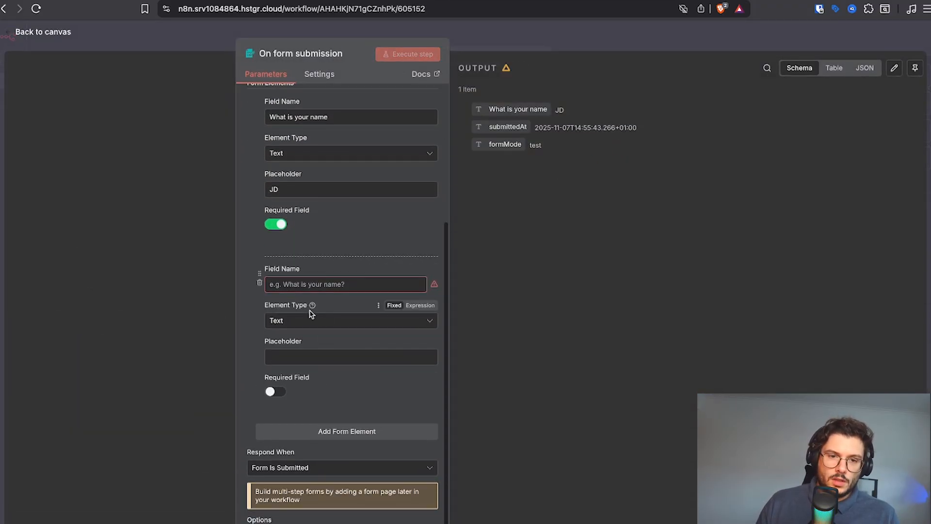
click(310, 285)
text(Are you subscribed?)
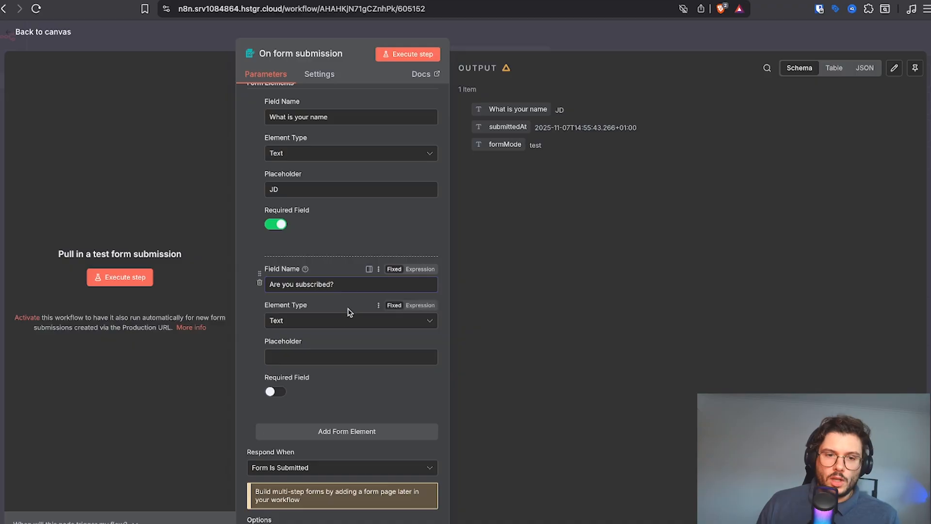
Set the "Are you subscribed?" element type to Dropdown and enter "Yes" as its first option
click(335, 323)
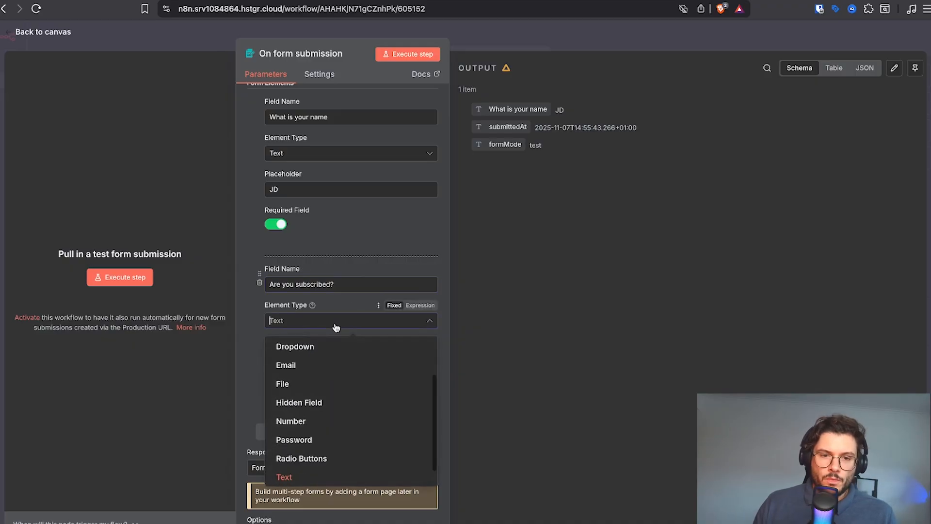
scroll(333, 364, up, 3)
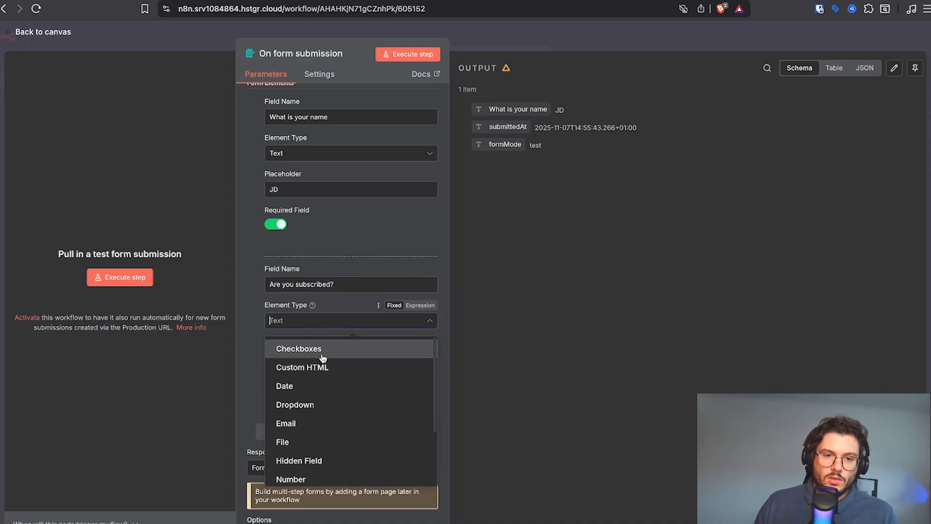
scroll(320, 378, down, 2)
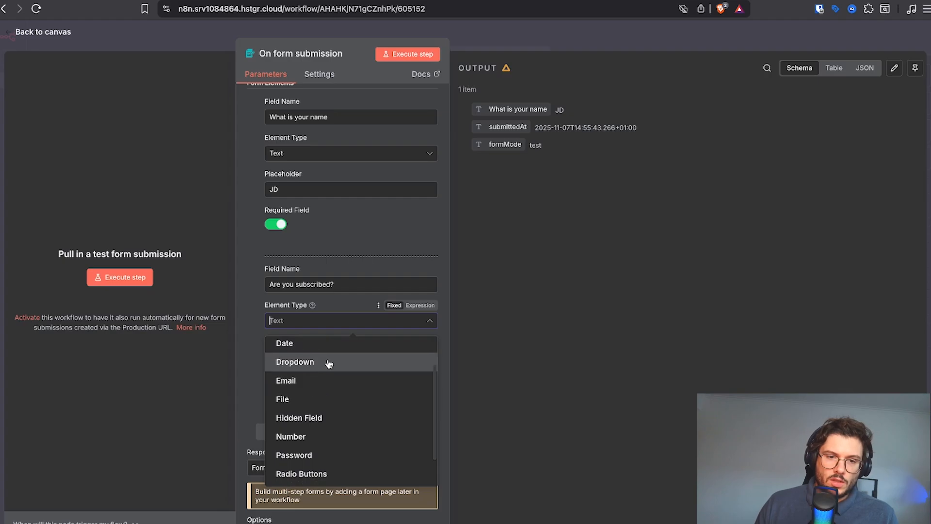
click(327, 363)
click(297, 374)
text(Yes)
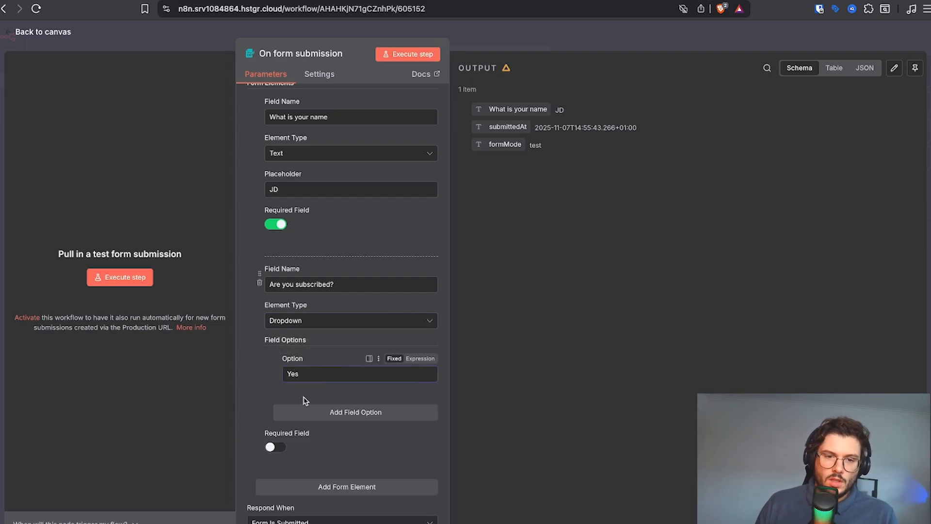
Add a second dropdown option, "Not yet, I'm subscribing now", and make the subscription field required
click(305, 410)
click(322, 428)
text(Not yet, I'm subscribing now)
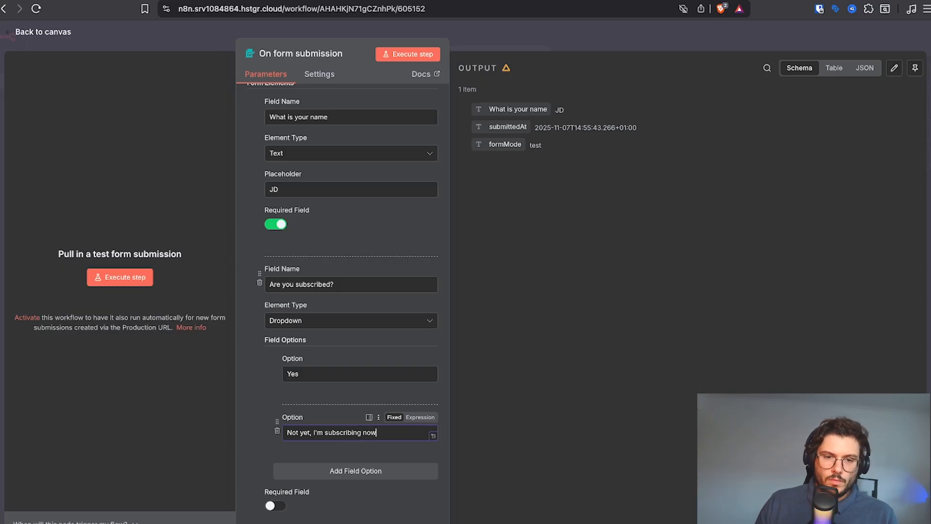
click(275, 506)
Execute the form trigger, submit the test form with the name and "Yes" for the subscription question, and close the form tab
scroll(397, 179, down, 3)
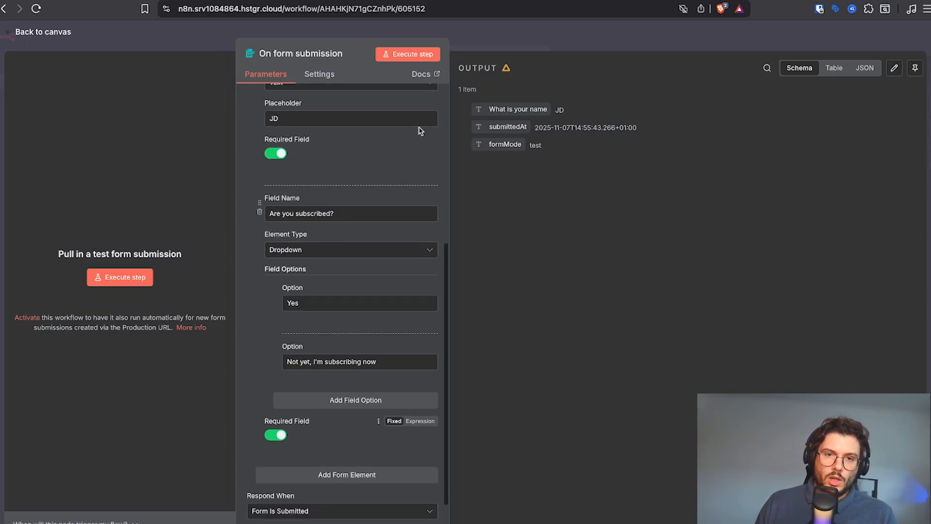
click(418, 54)
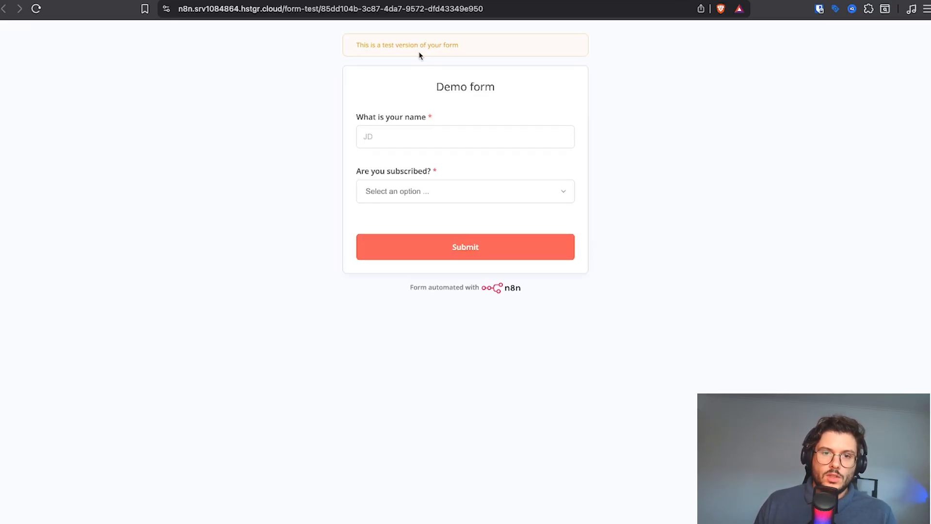
click(397, 137)
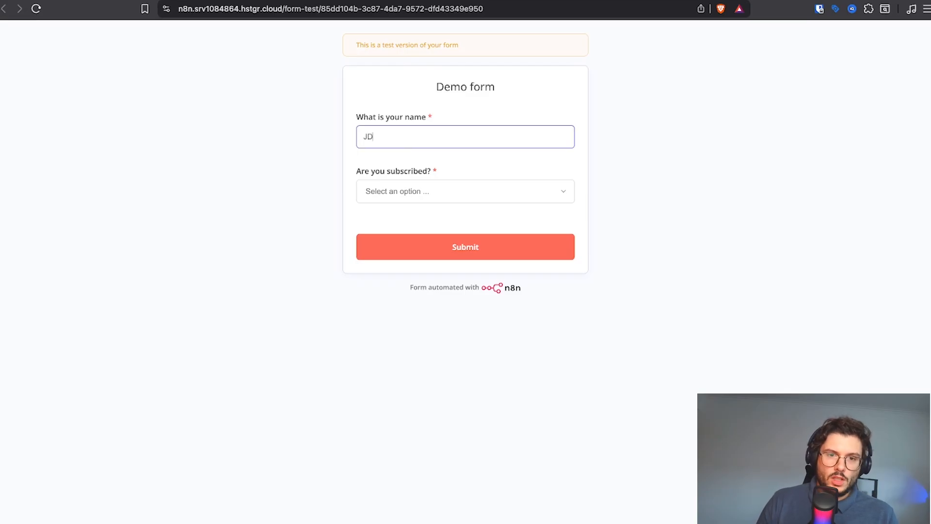
click(407, 192)
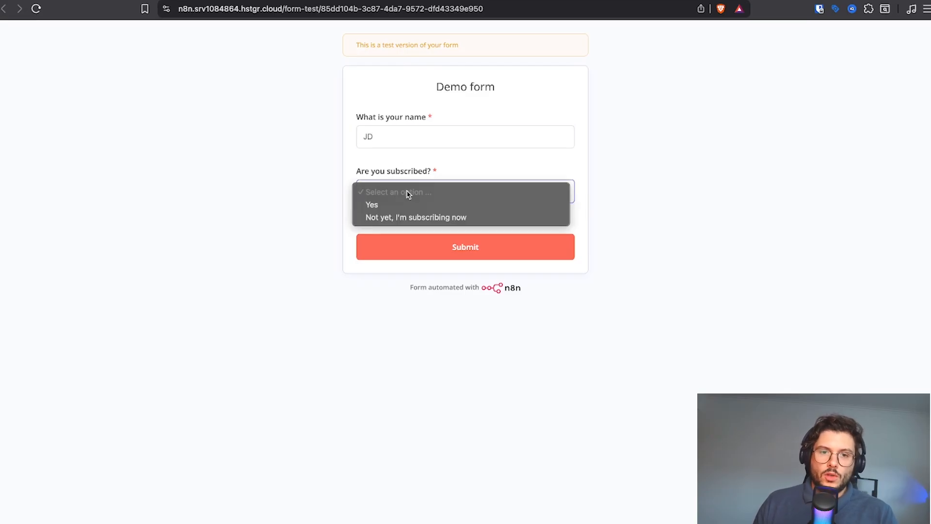
click(381, 206)
click(407, 251)
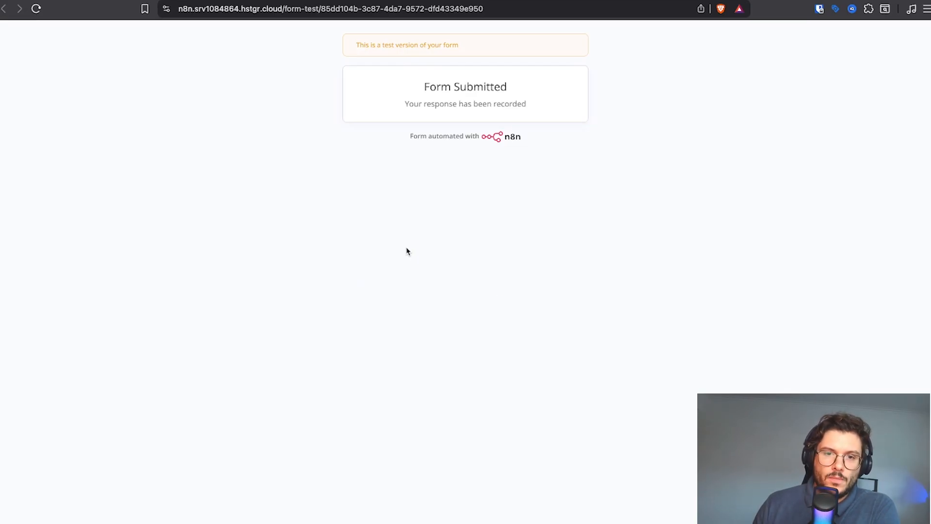
key(super+w)
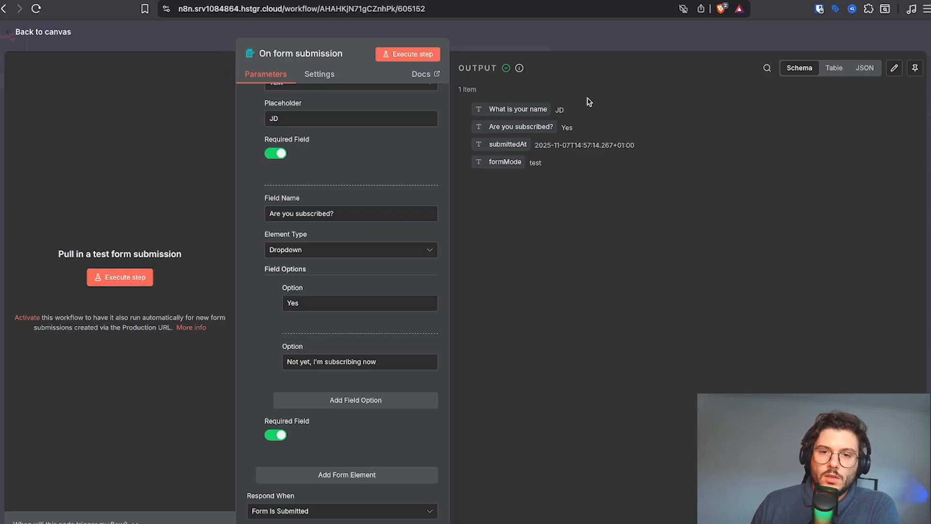
Examine the name and subscription answers in the form trigger's output, and return to the canvas
drag(547, 109, 469, 108)
drag(600, 129, 458, 132)
click(523, 42)
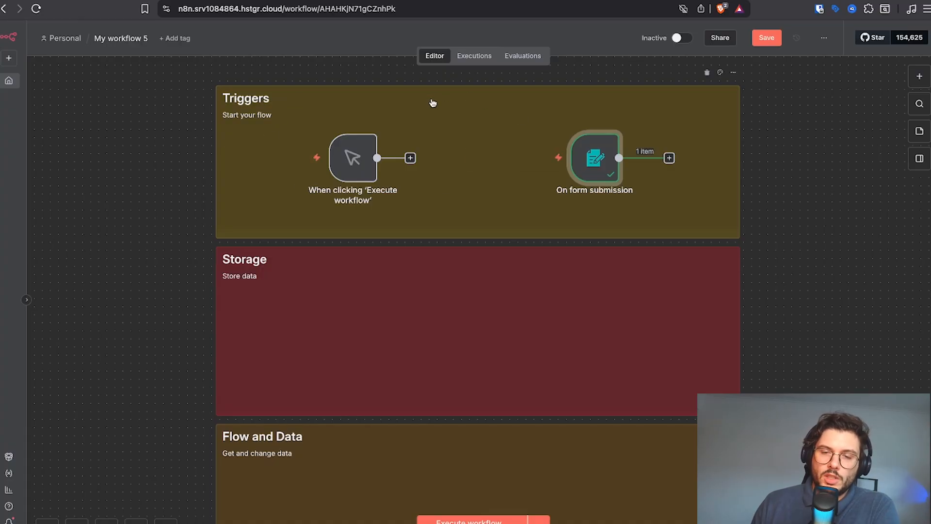
Add a Google Sheets "Update row in sheet" node and place it inside the Storage section of the workflow
scroll(584, 167, down, 2)
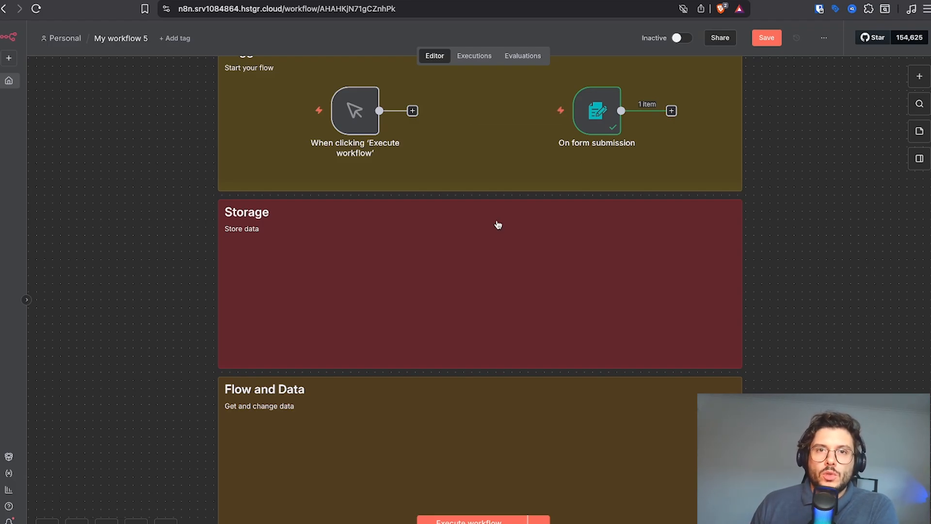
click(920, 75)
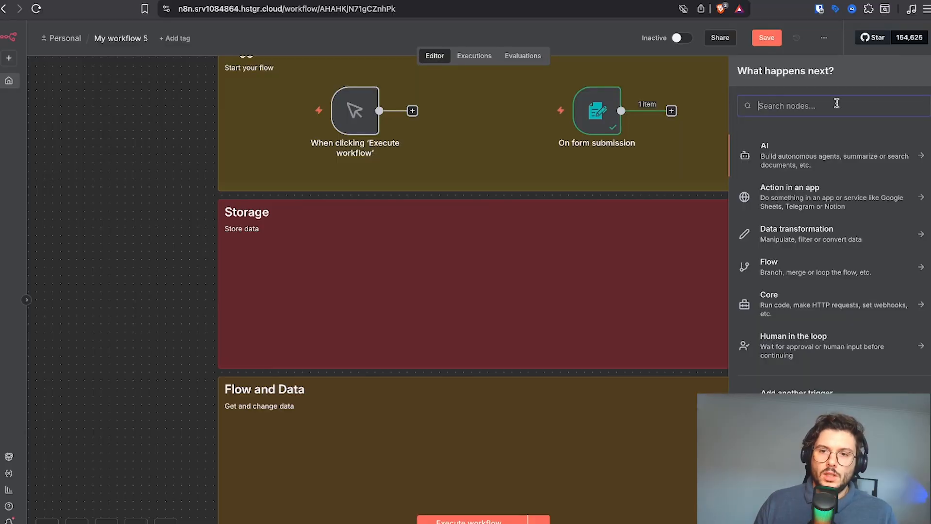
text(sheet)
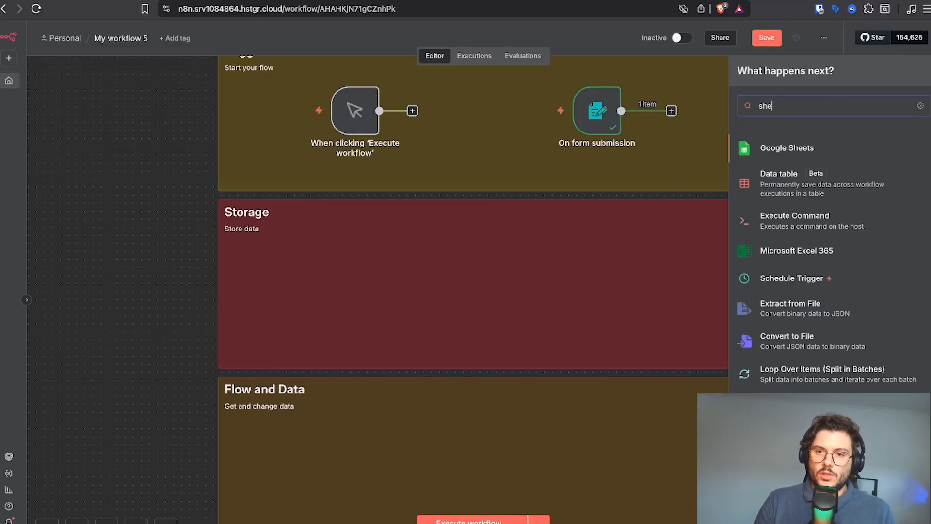
click(784, 149)
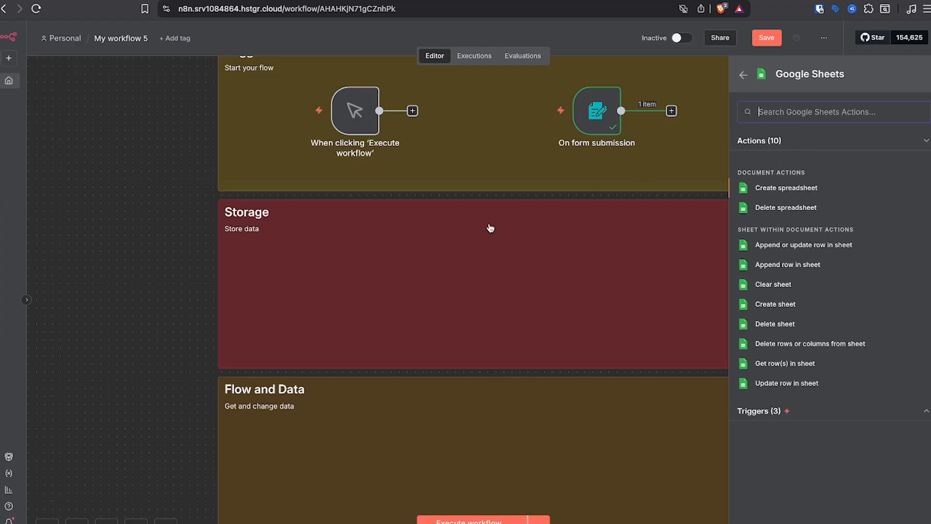
click(805, 383)
click(639, 46)
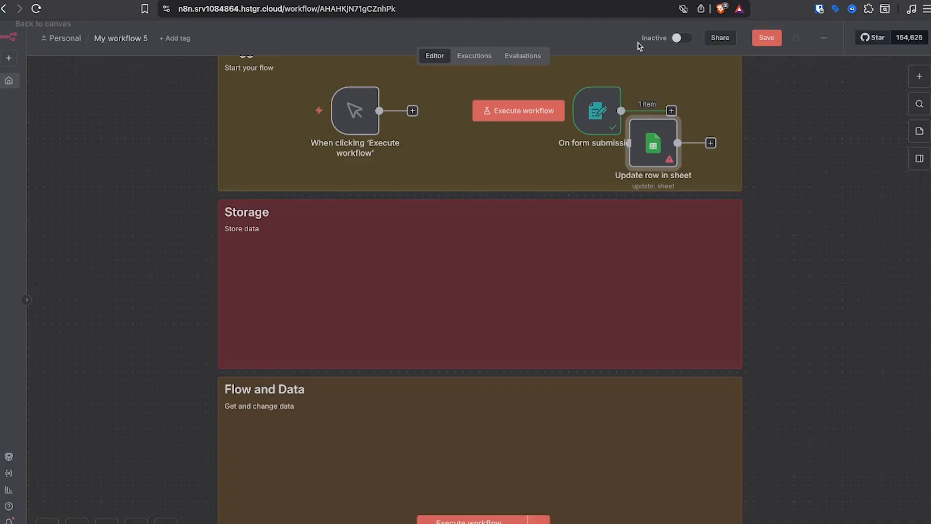
drag(648, 149, 333, 285)
click(766, 37)
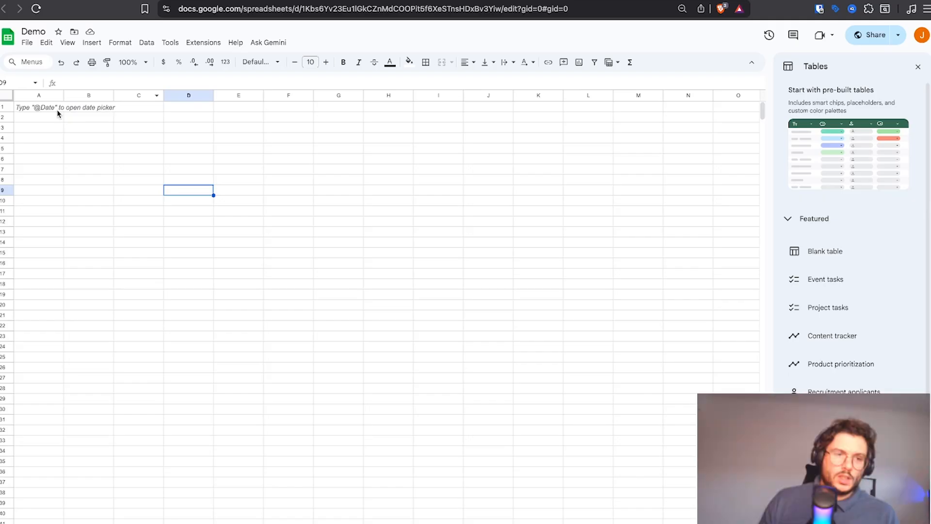
In the Demo Google spreadsheet, enter the headers Name, Subscribed and Date in cells A1 to C1
click(57, 108)
text(Name)
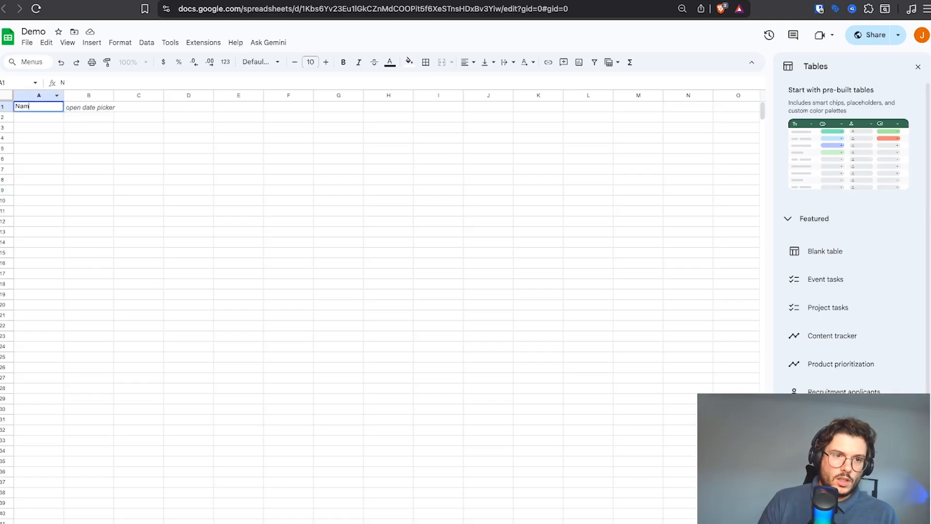
key(Tab)
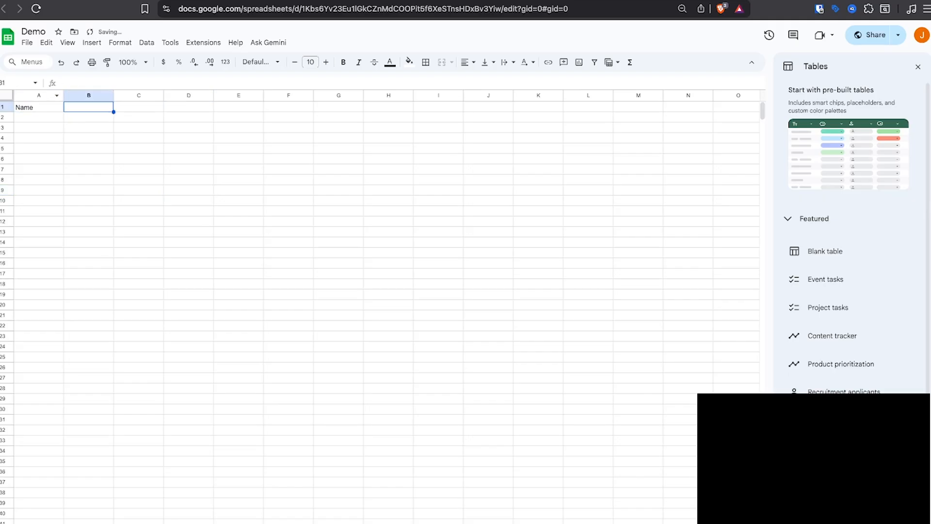
click(75, 120)
click(80, 107)
text(Subscribed)
key(Tab)
text(D)
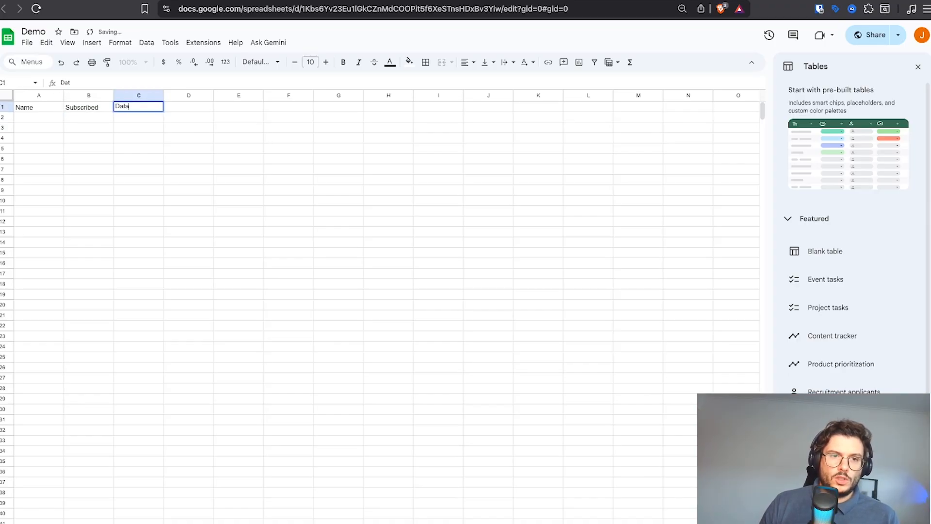
text(ata)
key(BackSpace)
text(e)
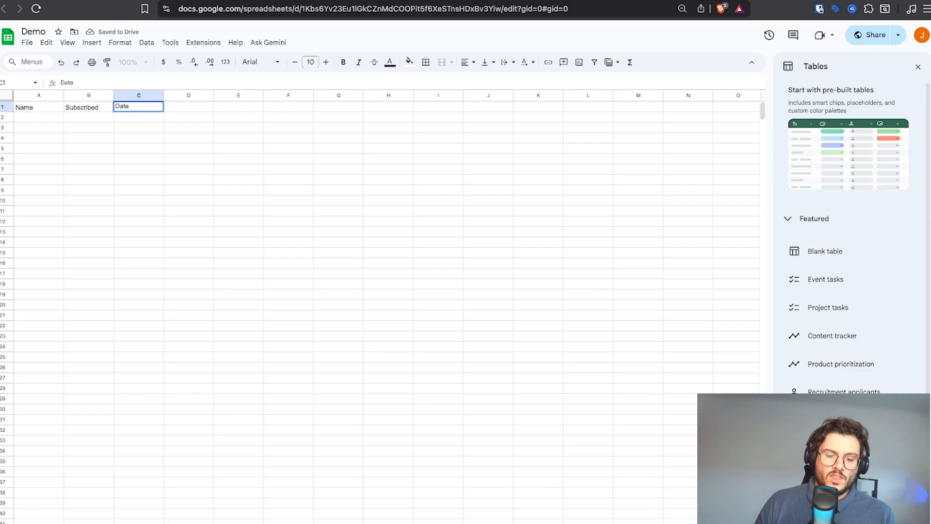
key(Return)
Set the Demo spreadsheet's zoom to 150% and select the Name header cell
click(134, 62)
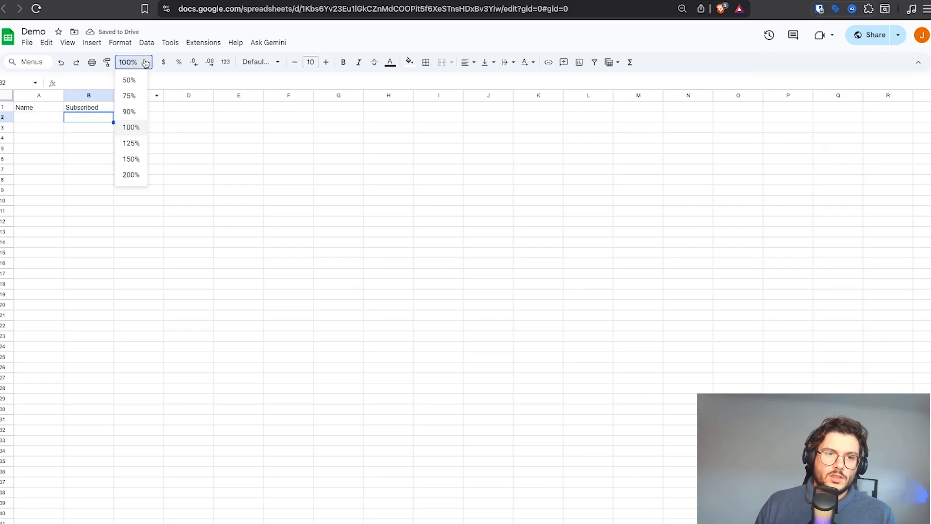
click(131, 159)
click(78, 117)
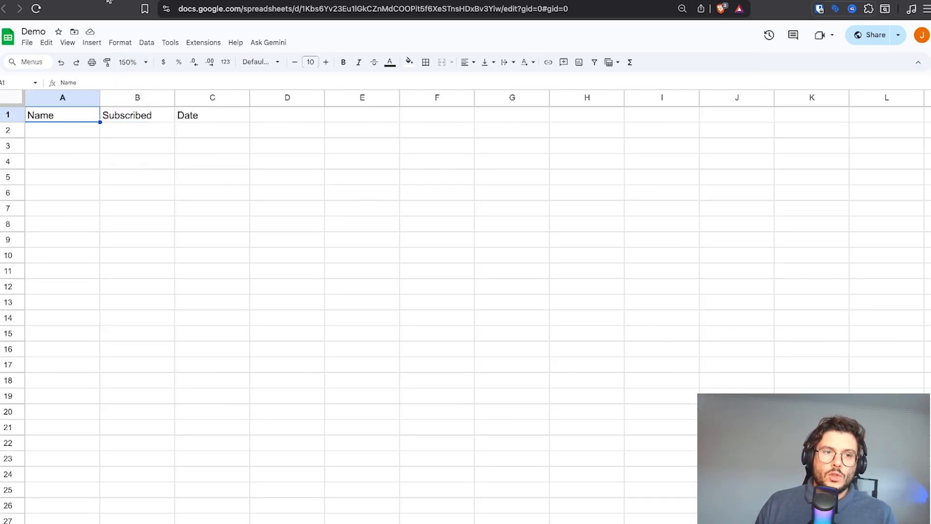
Switch back to n8n, open the Update row in sheet node, and examine its credential and resource choices
click(73, 0)
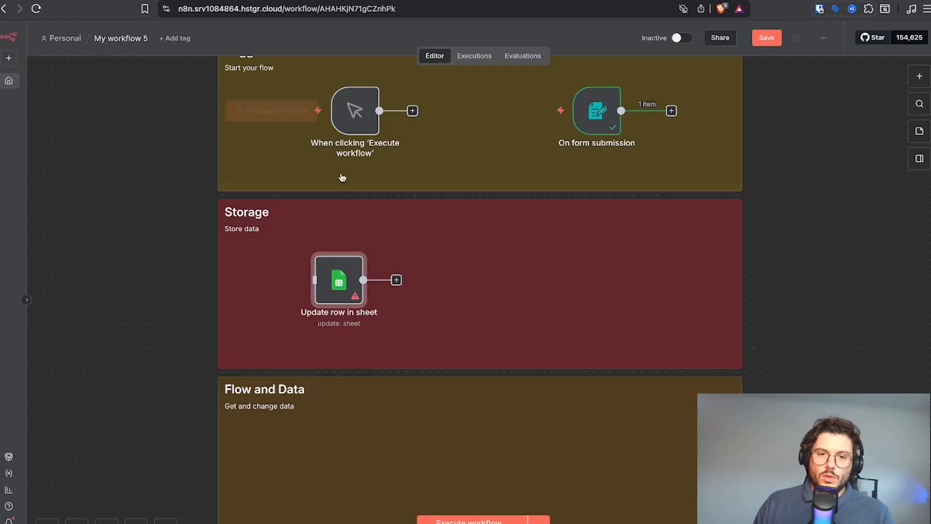
click(357, 244)
click(366, 262)
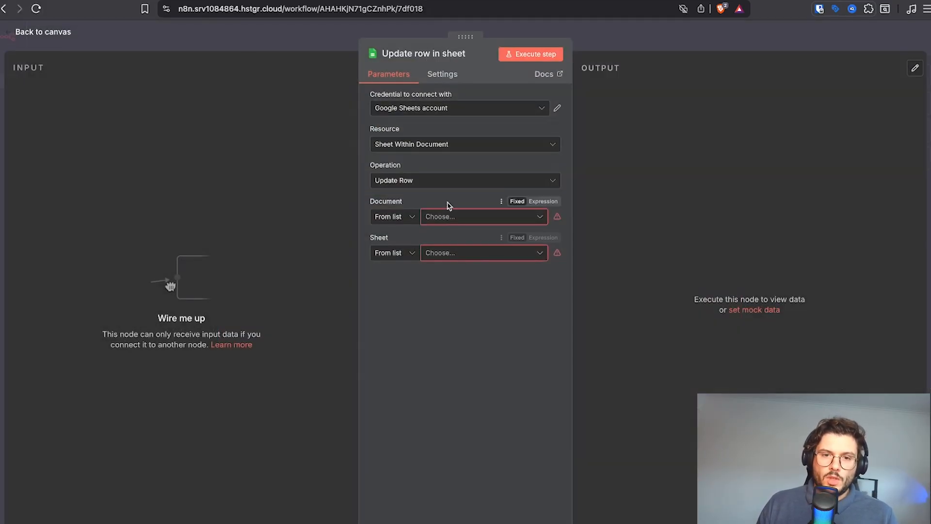
click(489, 109)
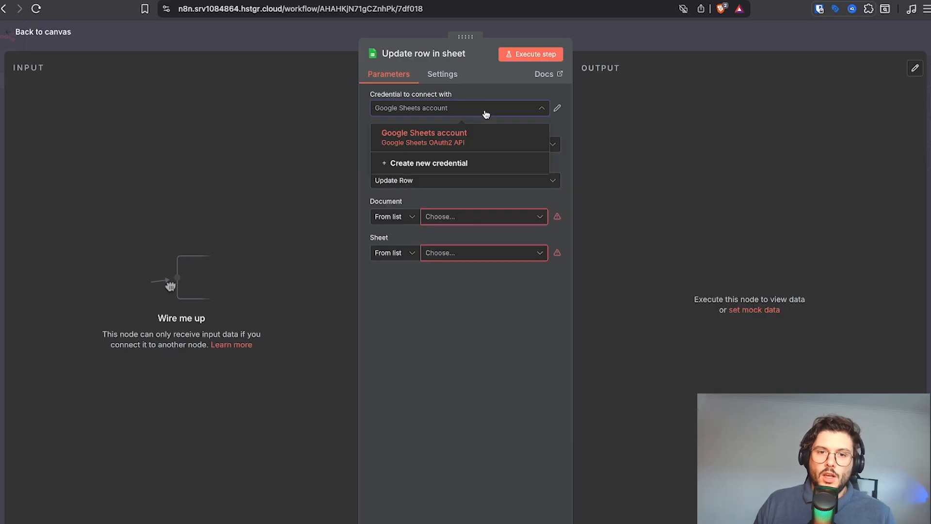
click(486, 113)
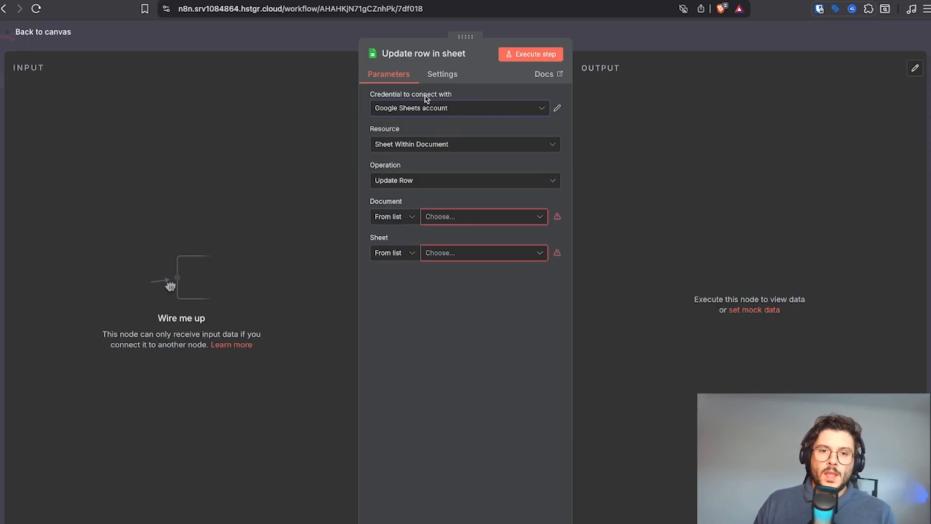
click(453, 147)
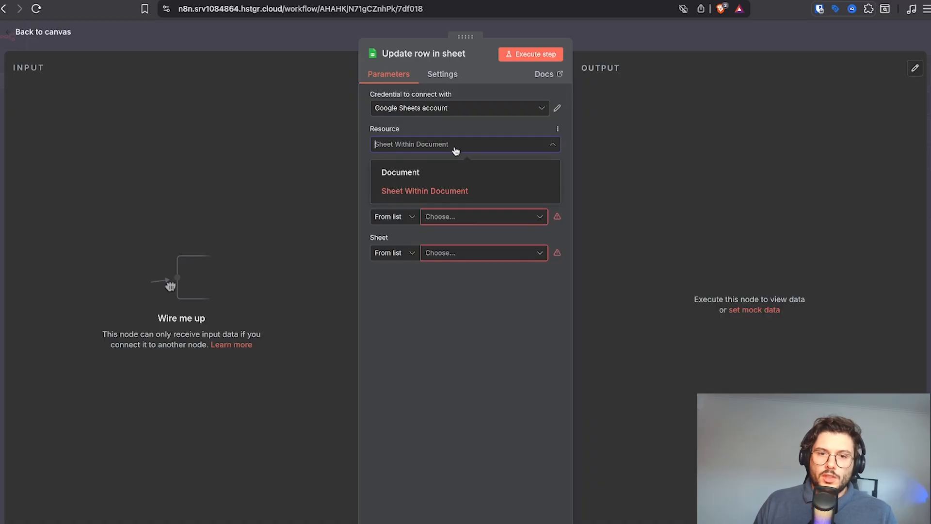
click(455, 148)
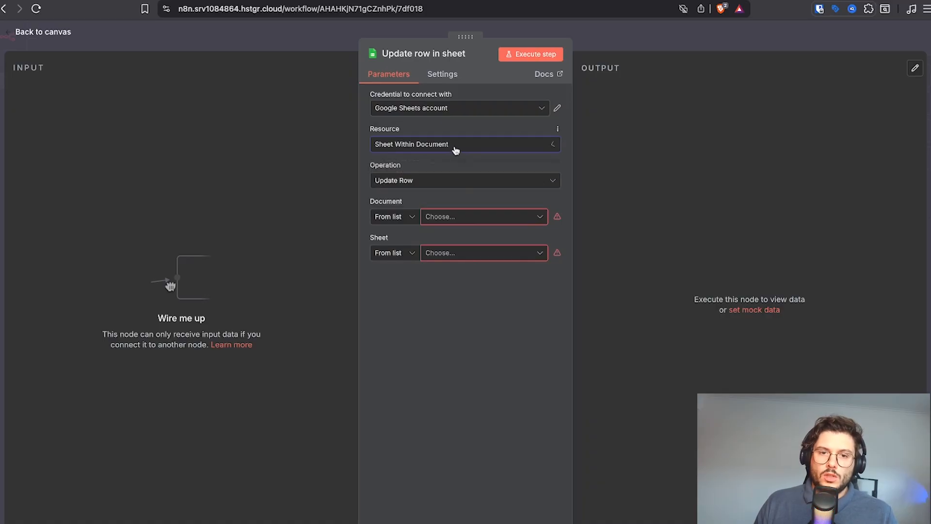
Change the Google Sheets node's operation to Append Row
click(446, 185)
scroll(443, 218, down, 3)
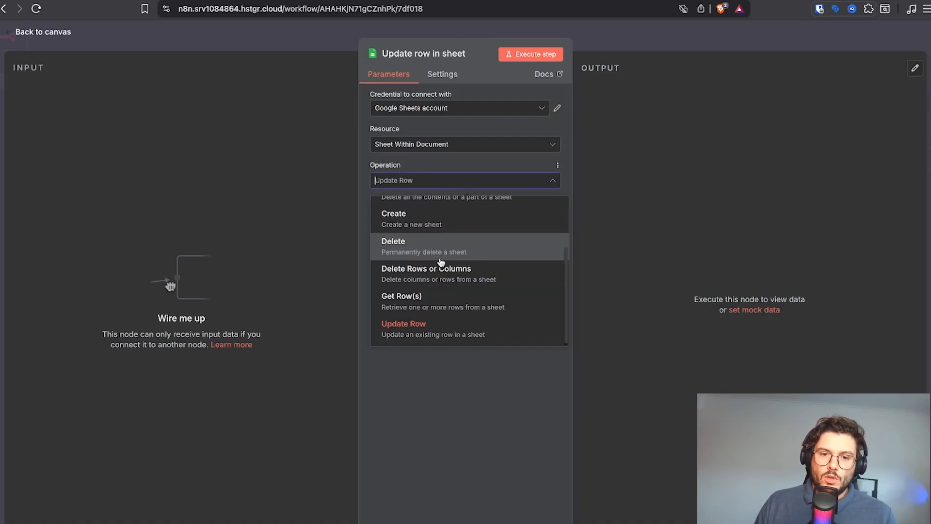
scroll(441, 262, up, 3)
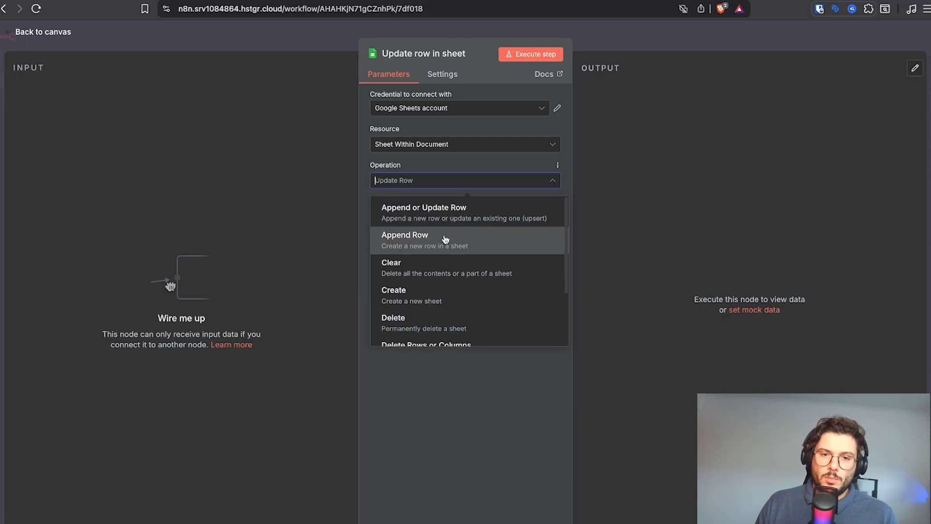
click(443, 240)
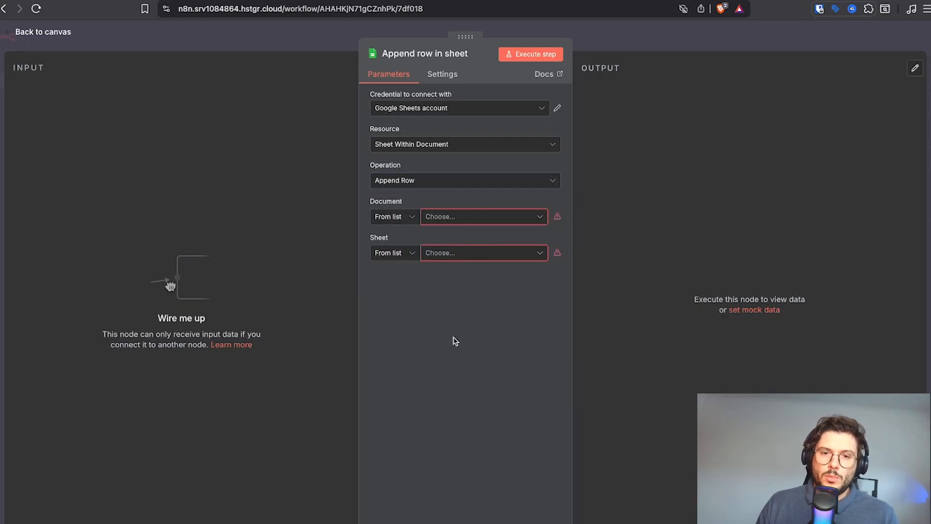
Set the node's document to be identified By URL and paste in the Demo spreadsheet's URL
click(407, 221)
click(400, 264)
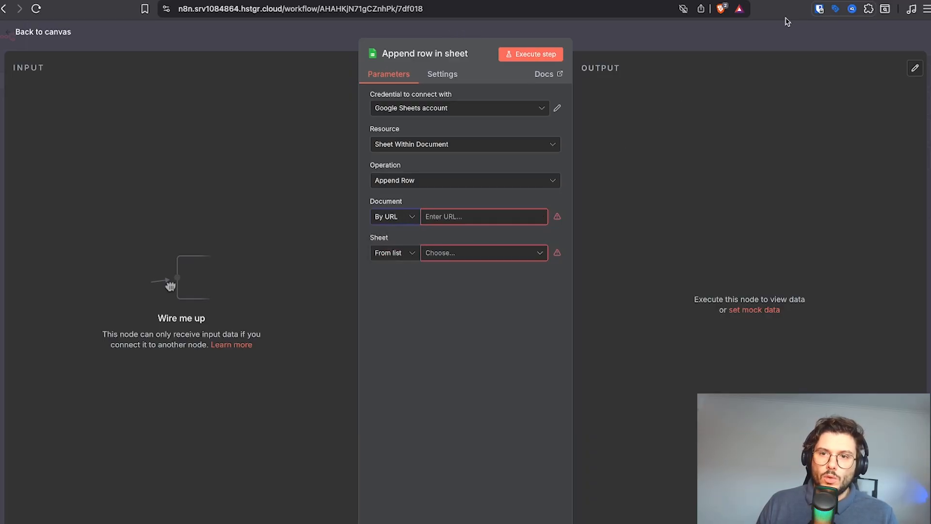
key(ctrl+Tab)
click(441, 8)
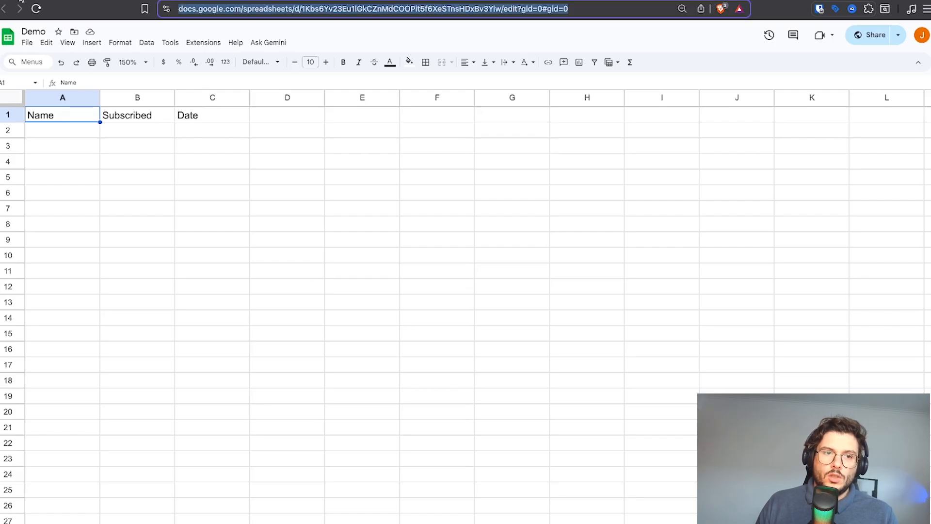
key(ctrl+c)
key(ctrl+shift+Tab)
click(461, 217)
key(ctrl+v)
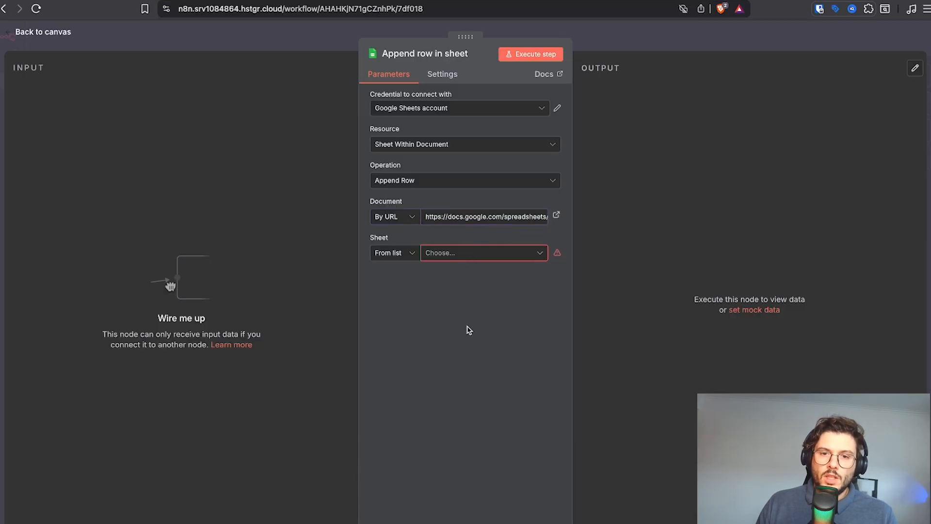
Choose Sheet1 from the list as the sheet that receives the appended row
click(406, 258)
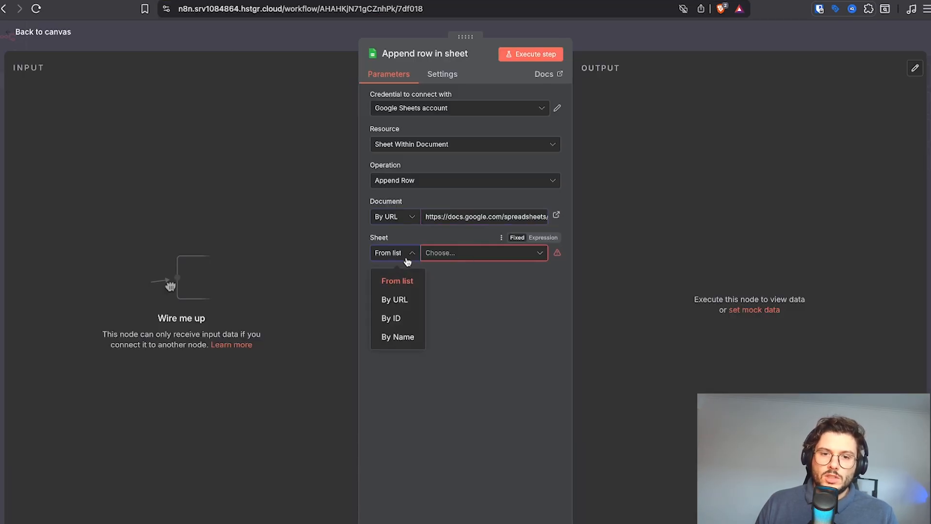
click(483, 306)
click(530, 256)
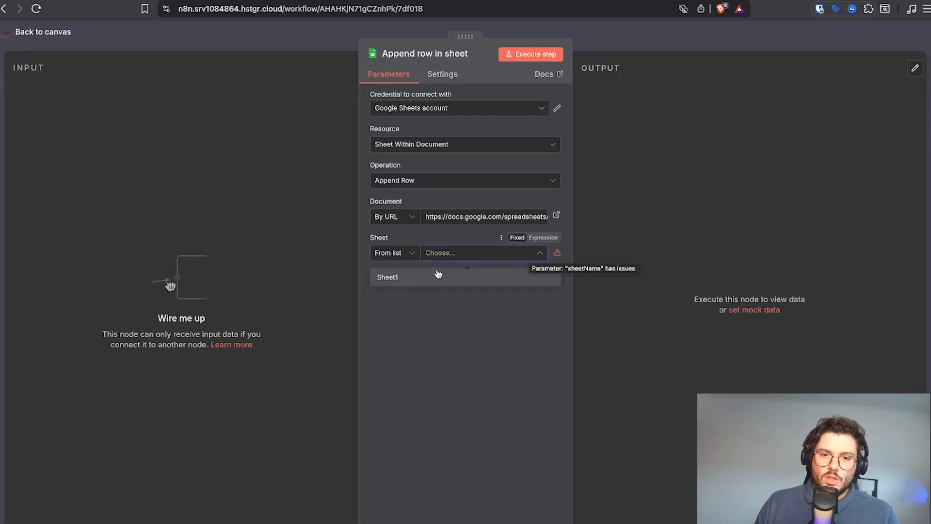
click(429, 277)
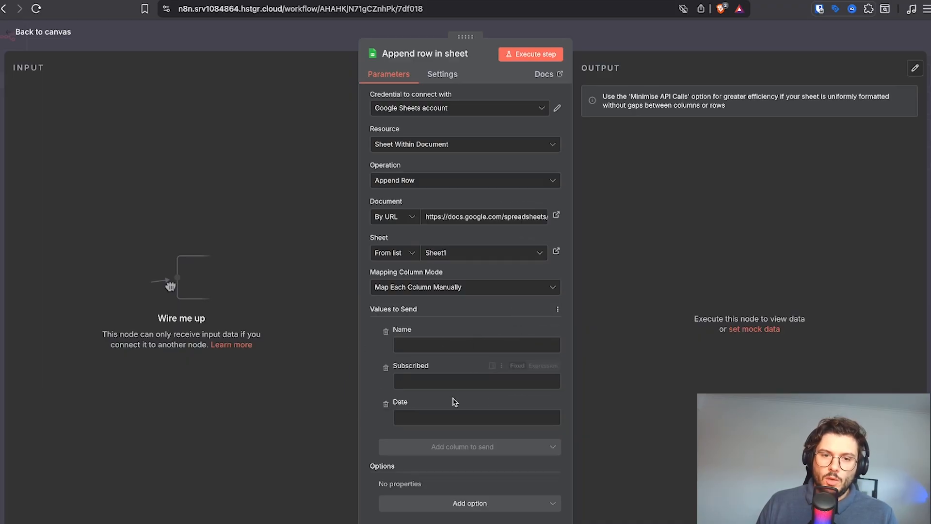
Set Name to "Test name", Subscribed to "Yes" and Date to "Now", then execute the node and return to the canvas
click(436, 346)
text(Test name)
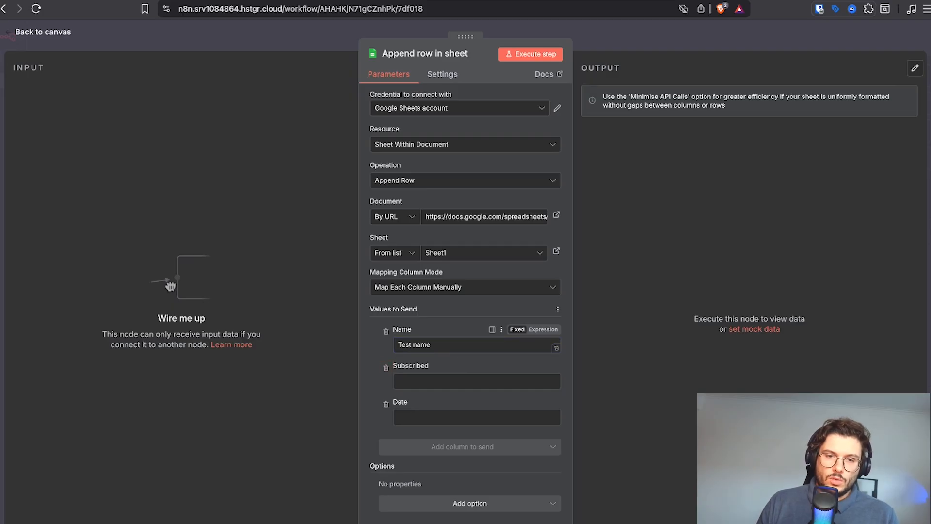
click(457, 374)
text(Yes)
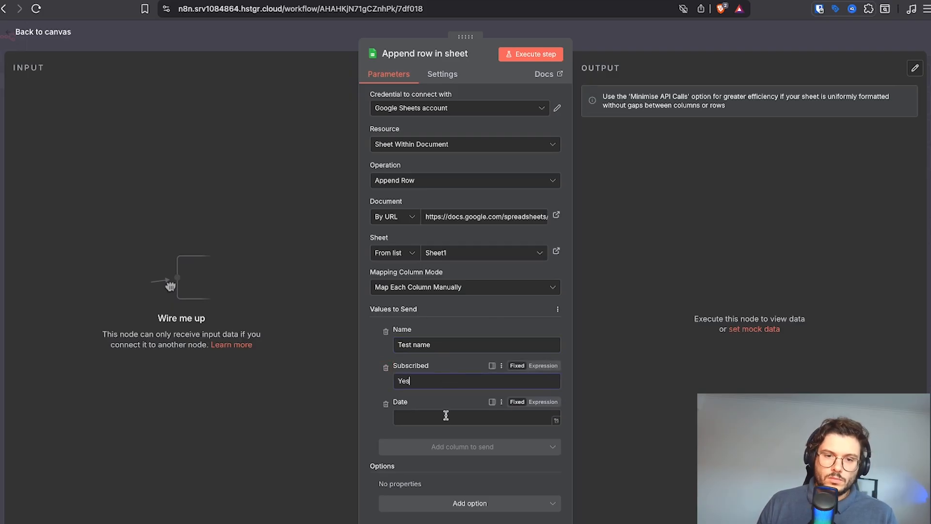
click(433, 417)
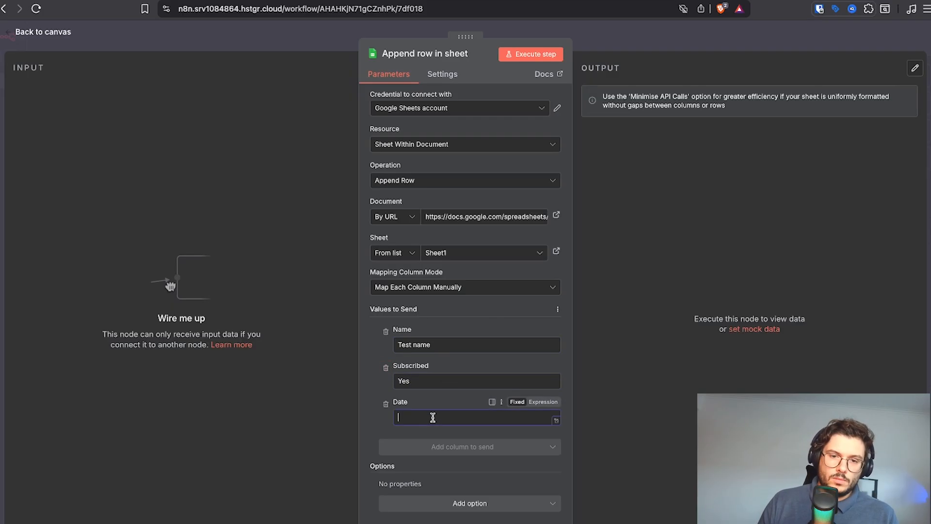
text(now)
drag(412, 418, 367, 421)
text(Now)
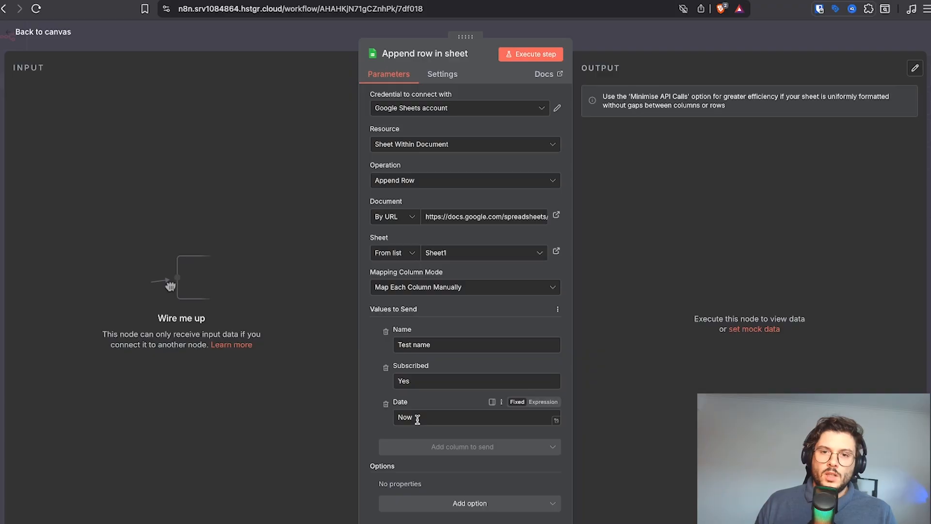
click(544, 57)
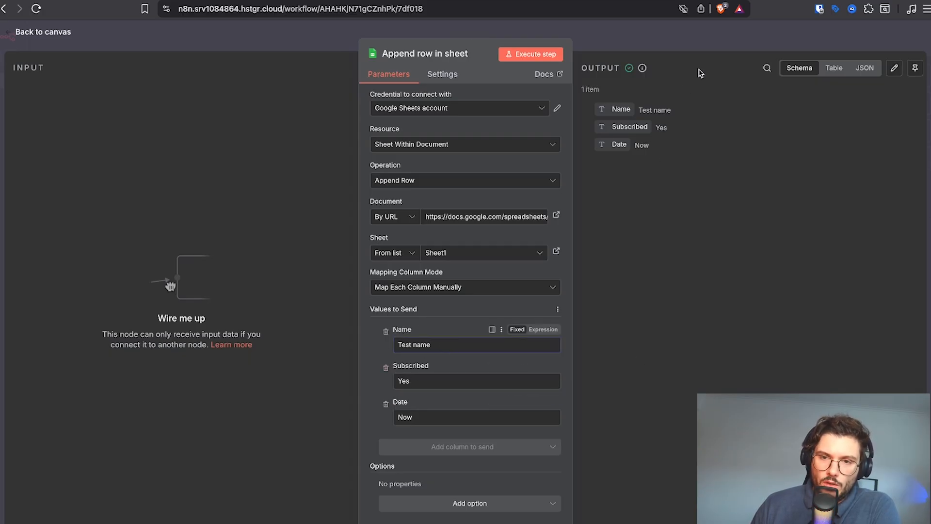
click(700, 45)
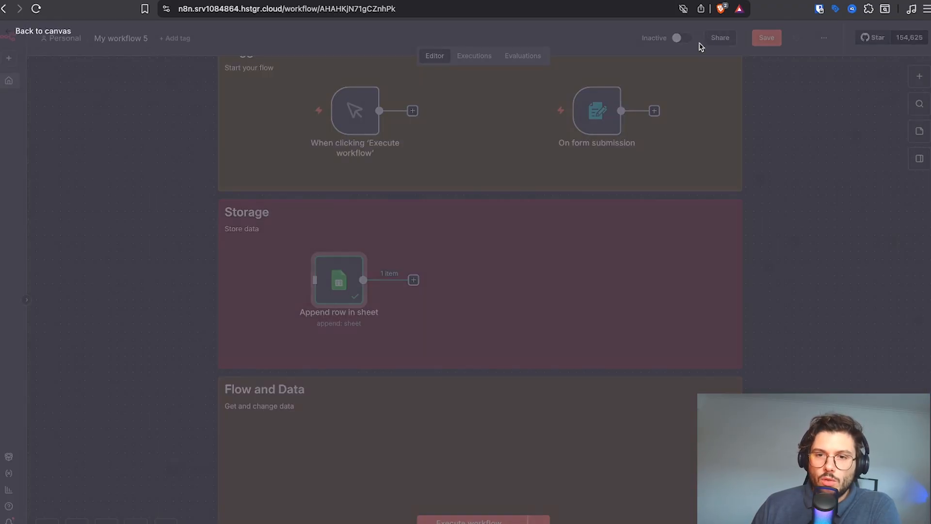
Move the On form submission trigger into the Storage section and connect it to the Append row in sheet node, spacing the two apart
drag(602, 111, 320, 285)
drag(151, 247, 373, 324)
drag(352, 295, 441, 295)
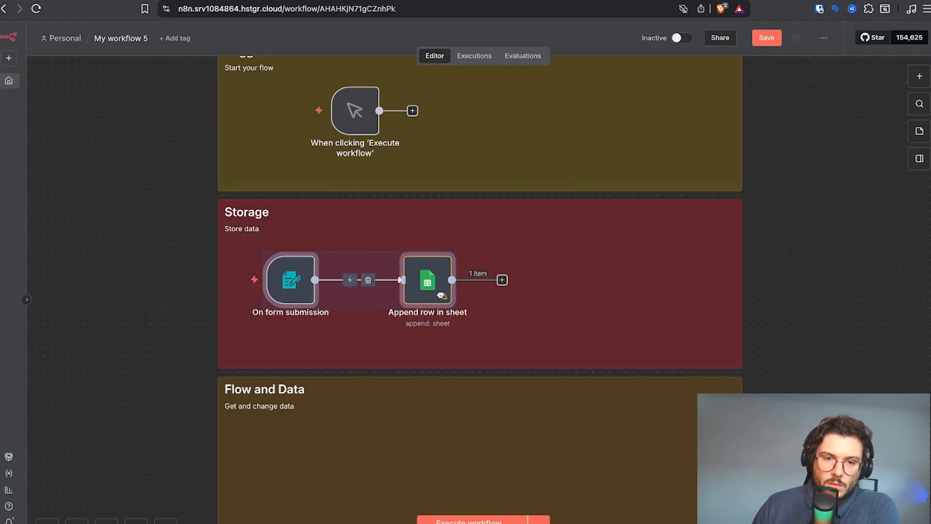
click(124, 292)
mouse_move(183, 290)
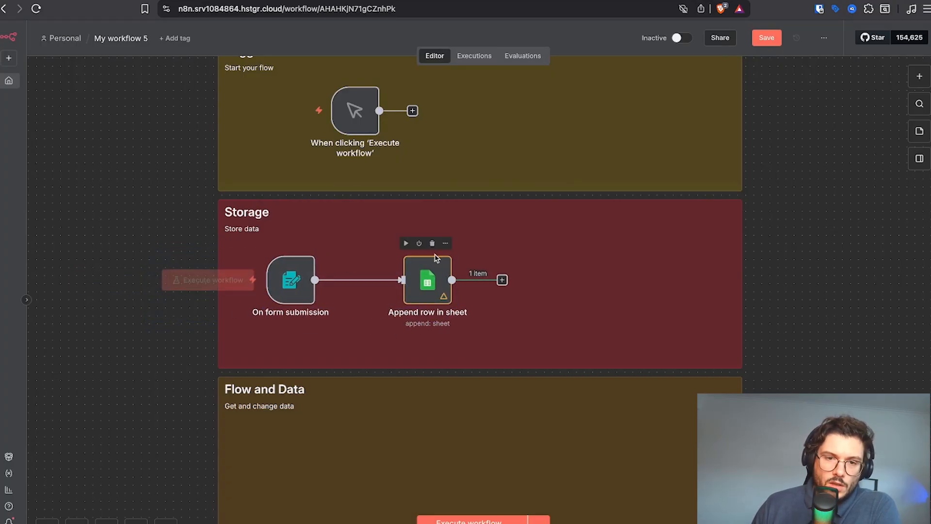
Run the On form submission trigger and submit the test form with a respondent name and the subscription answer Yes
click(217, 285)
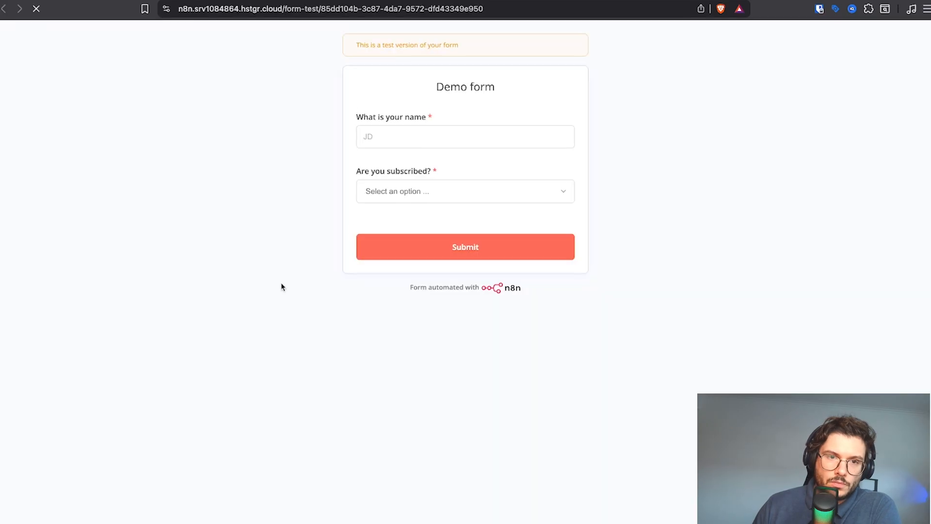
click(403, 129)
text(JD)
key(Tab)
click(435, 183)
click(420, 201)
click(417, 202)
click(417, 257)
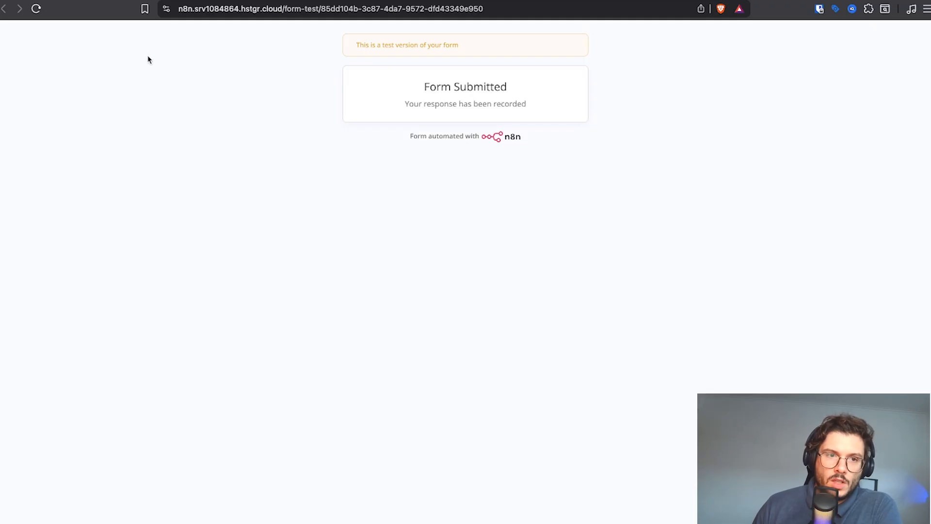
click(72, 1)
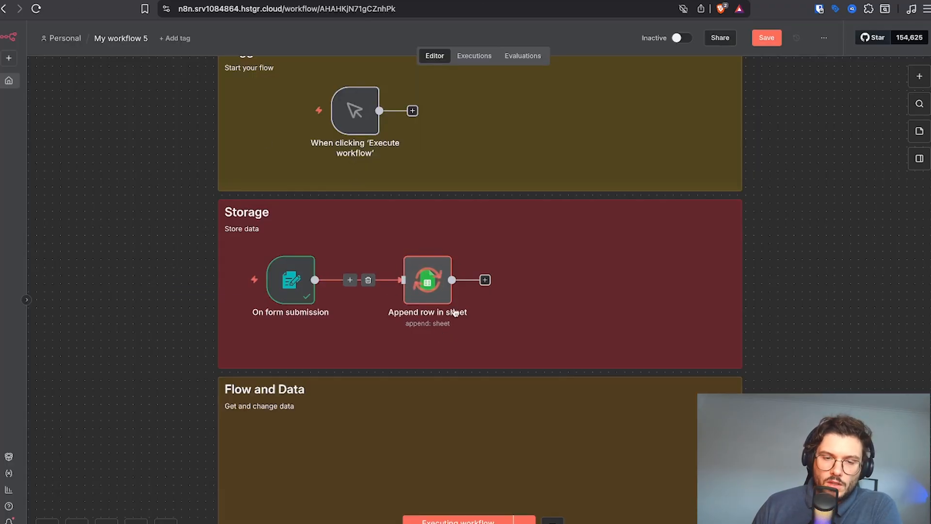
Open the Append row in sheet node, check the Demo spreadsheet's rows, and clear the fixed Name, Subscribed and Date values
click(445, 243)
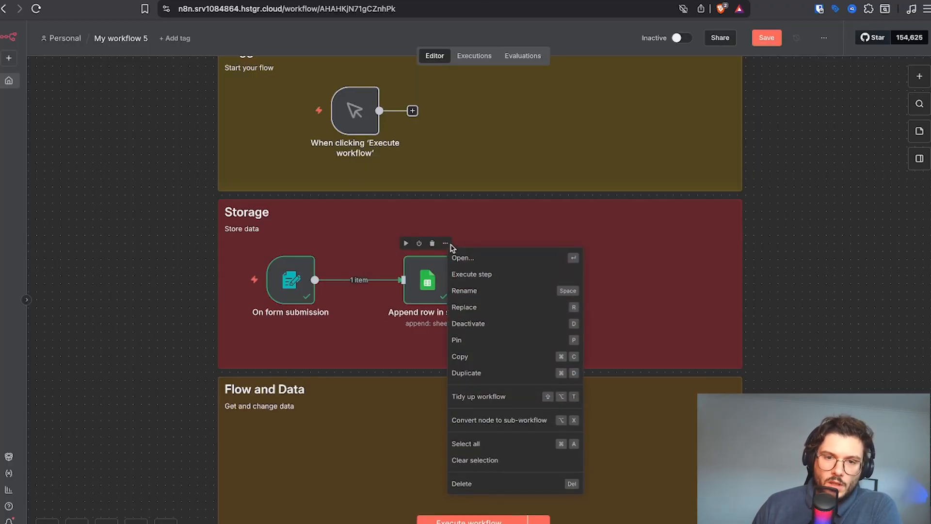
click(467, 257)
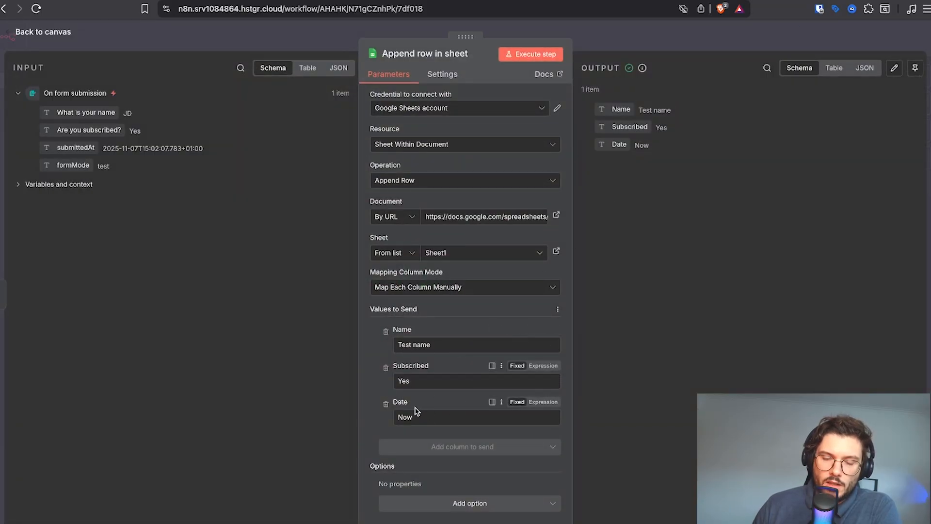
click(677, 1)
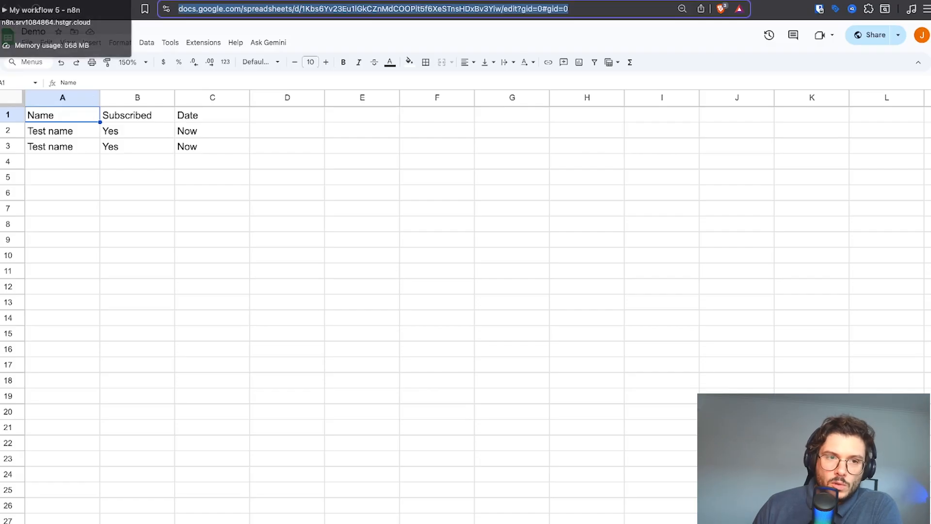
click(78, 1)
triple_click(428, 345)
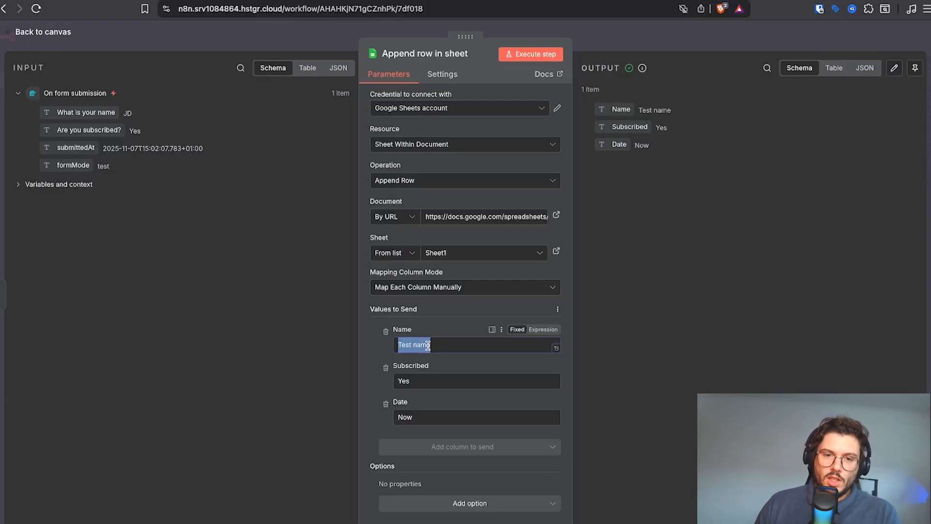
key(BackSpace)
triple_click(417, 381)
key(BackSpace)
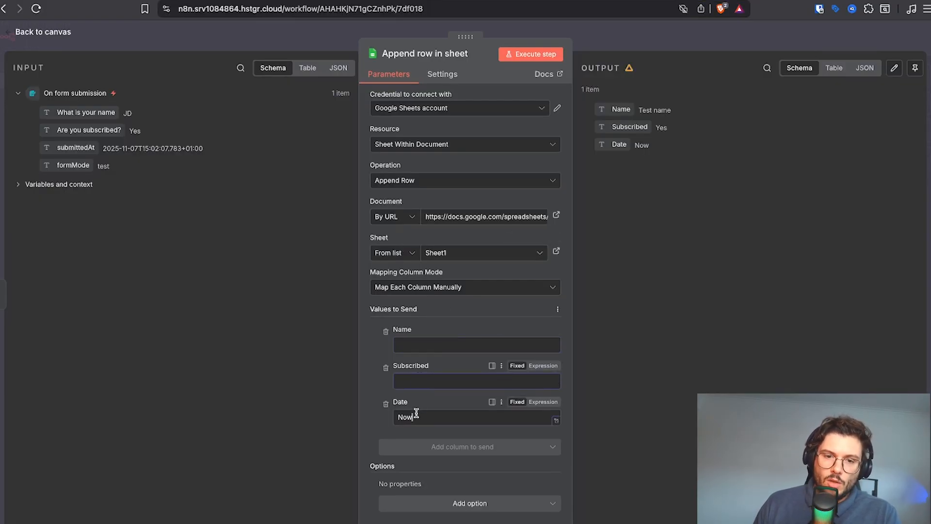
triple_click(413, 417)
key(BackSpace)
Map Name to "What is your name", Subscribed to "Are you subscribed?" and Date to submittedAt as expressions, and return to the canvas
click(544, 330)
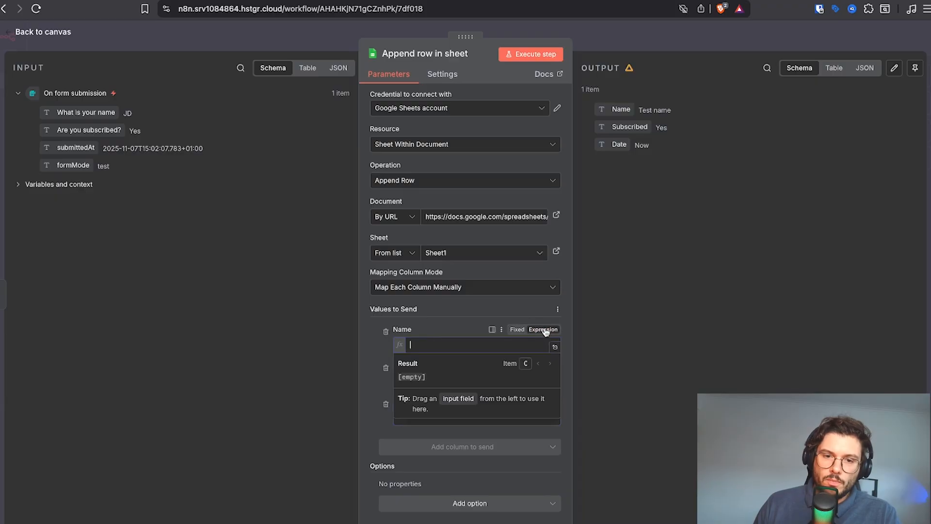
drag(99, 113, 426, 342)
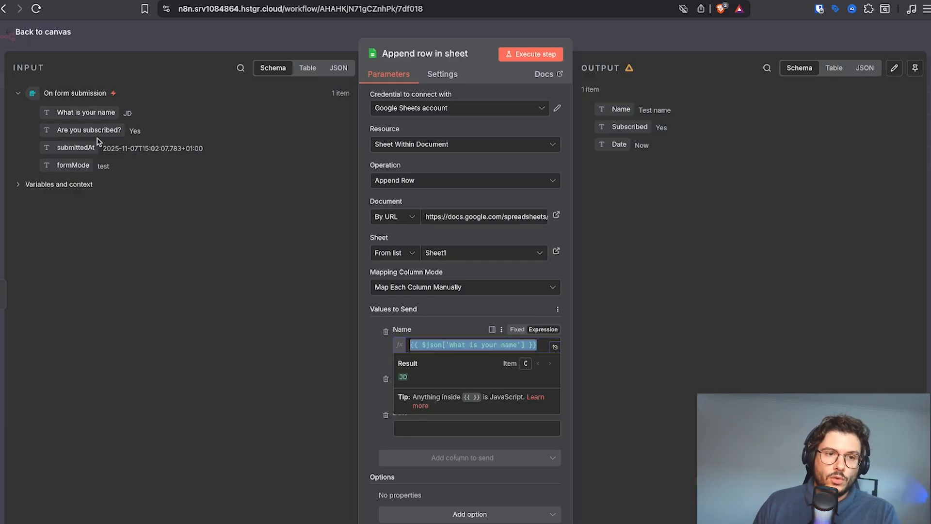
click(446, 314)
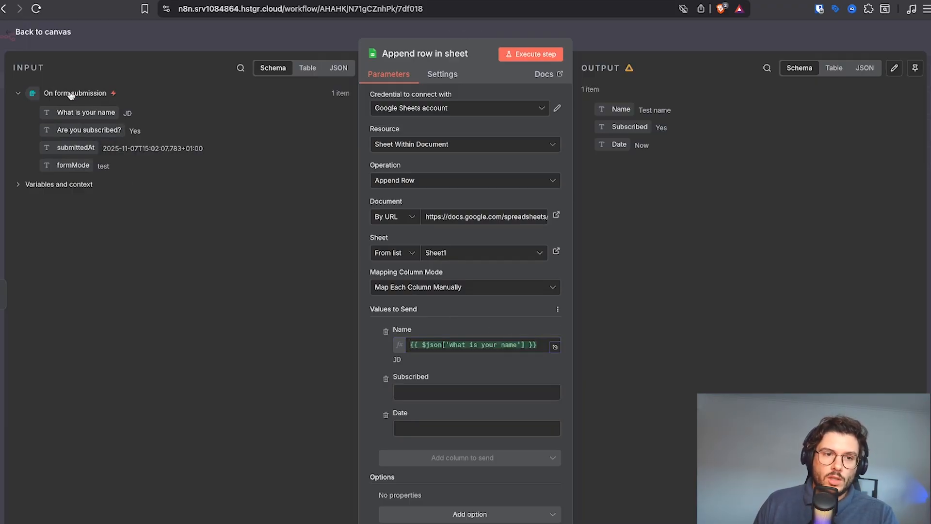
drag(75, 131, 427, 392)
drag(75, 148, 444, 447)
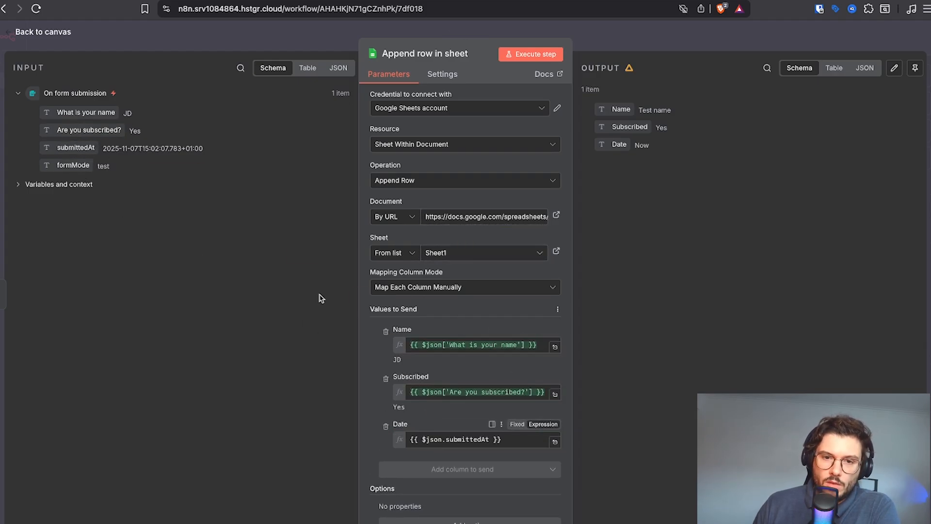
click(590, 25)
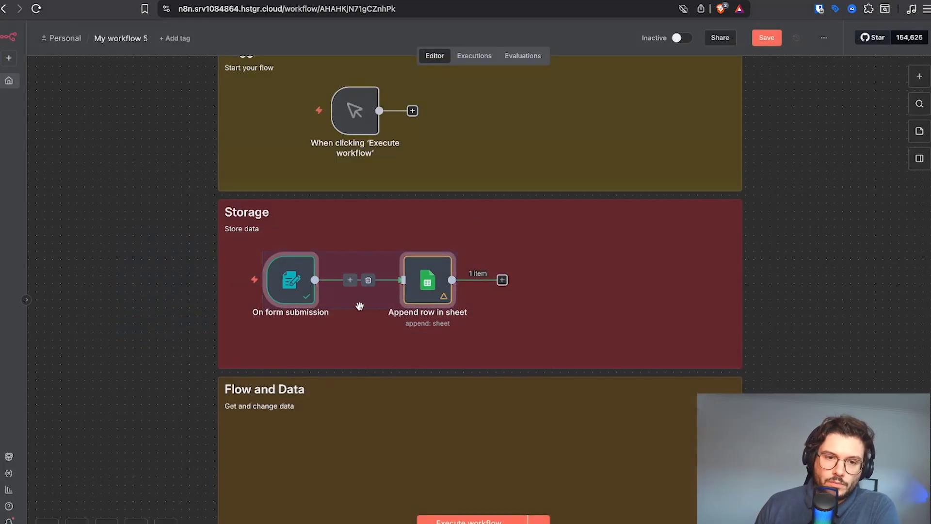
Rerun the form trigger and submit a different test name with the answer "Not yet, I'm subscribing now"
click(237, 281)
click(389, 140)
text(JD2)
key(Tab)
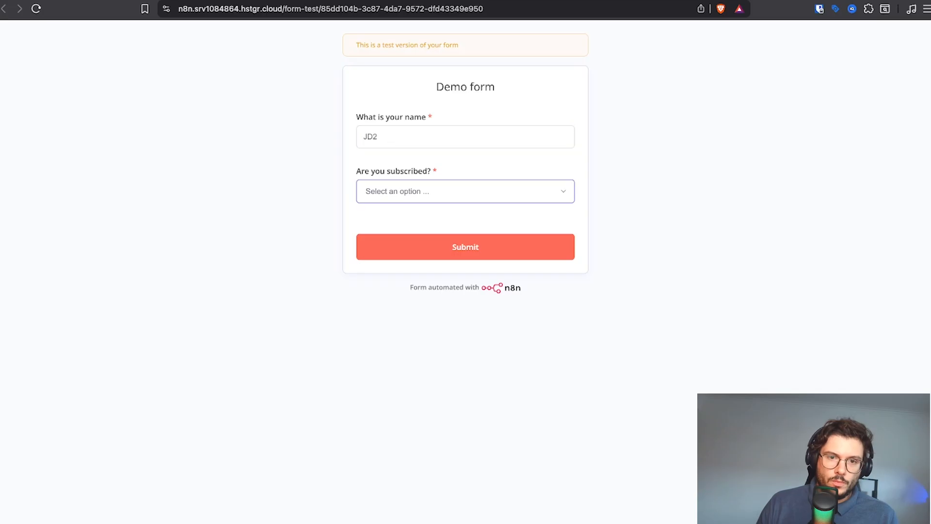
click(416, 187)
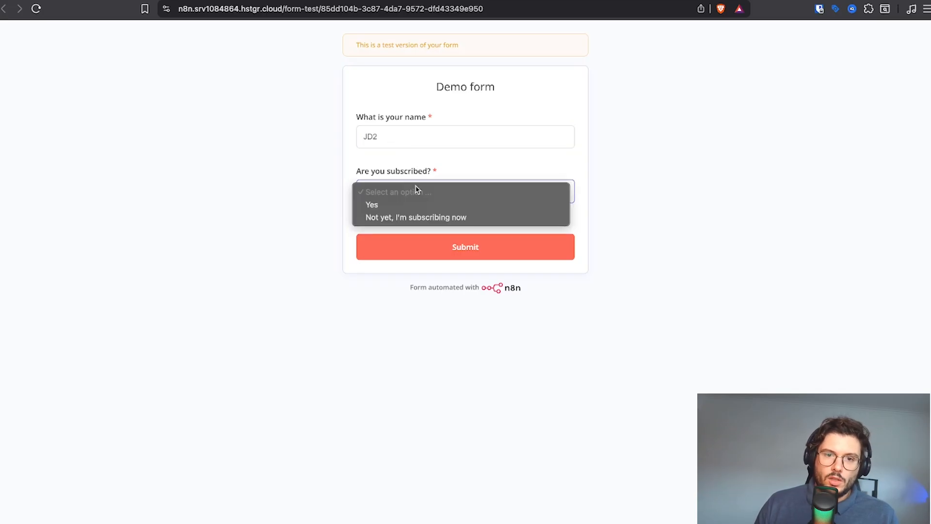
click(425, 217)
click(476, 249)
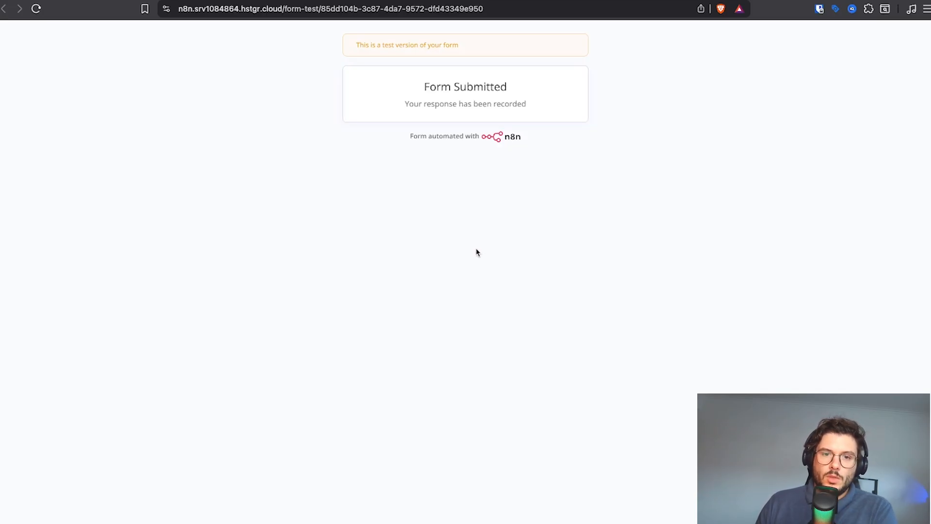
click(88, 0)
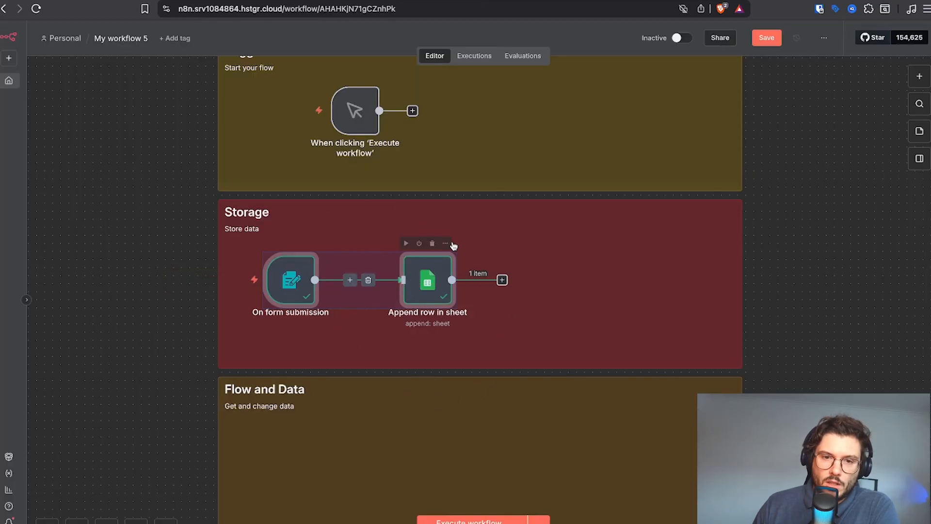
Review the Append row in sheet node's mapped values and output, and examine row 4 of the Demo spreadsheet
click(446, 243)
click(464, 260)
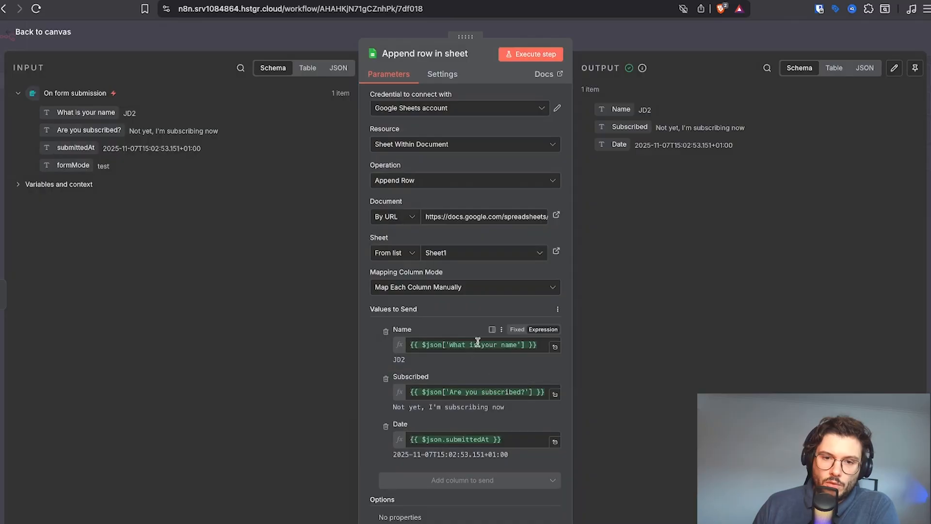
drag(414, 366, 509, 411)
click(515, 413)
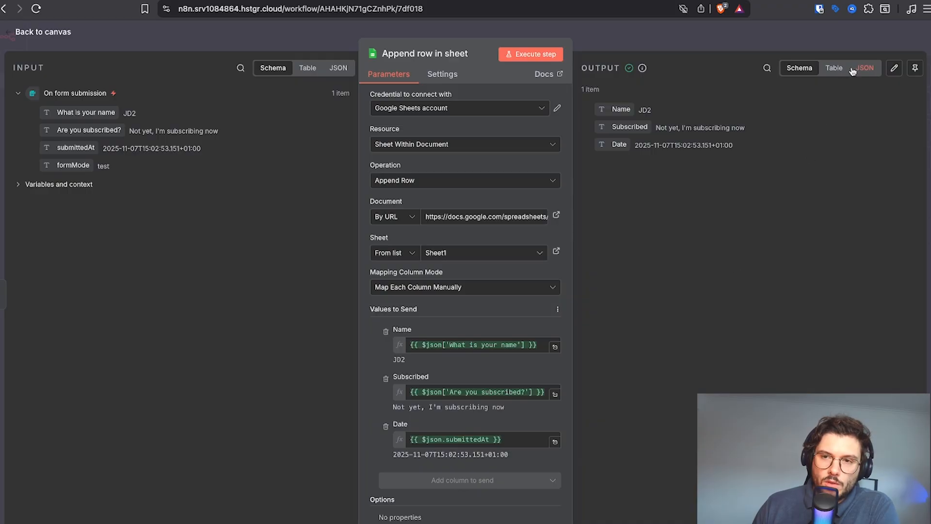
click(835, 1)
click(55, 166)
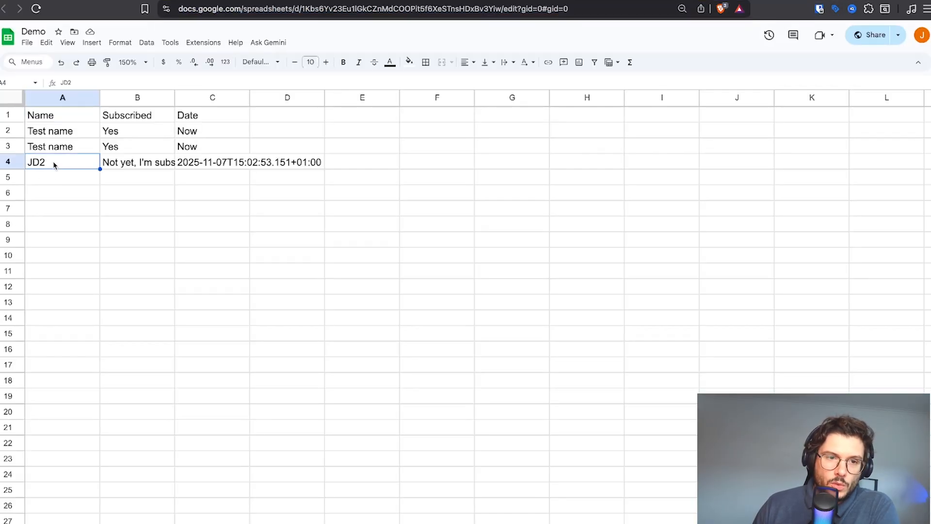
click(103, 163)
click(201, 165)
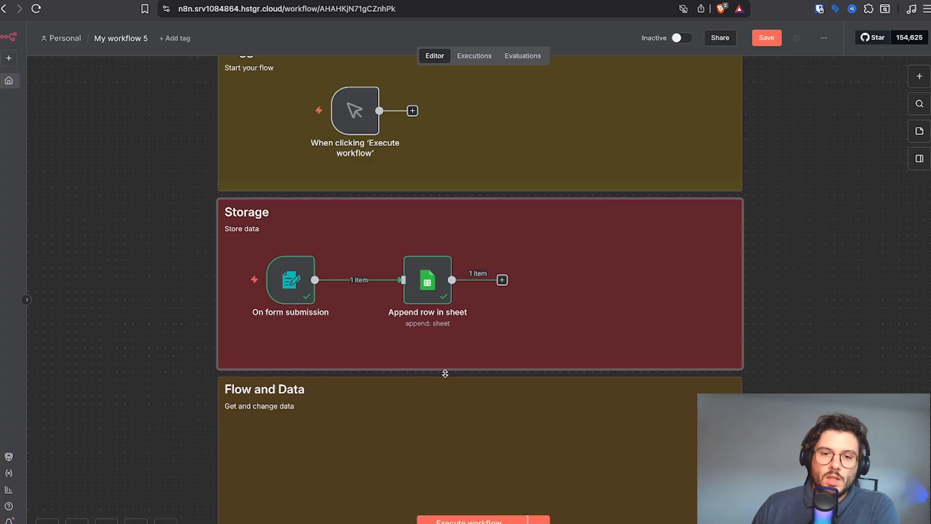
Move Append row in sheet closer to the form trigger and place a Data table Update row(s) node beside it in the Storage section
drag(427, 280, 371, 280)
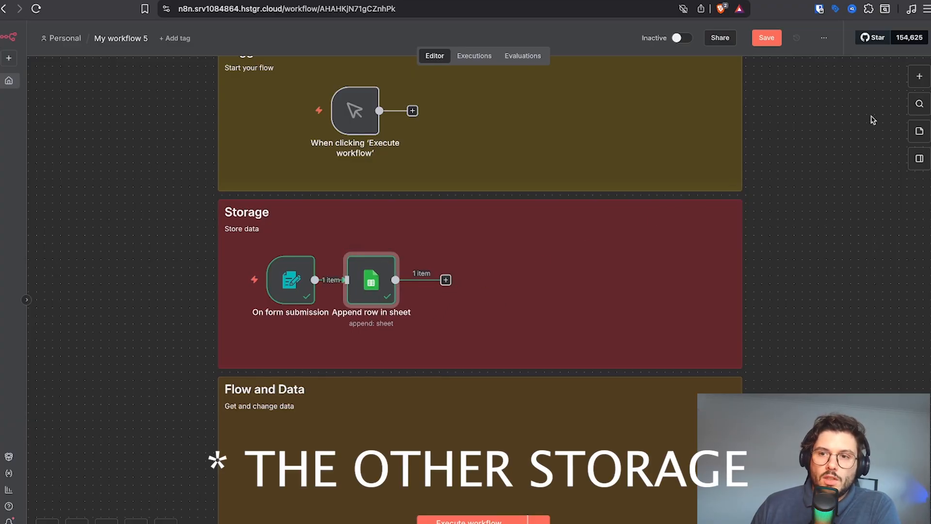
key(Tab)
text(table)
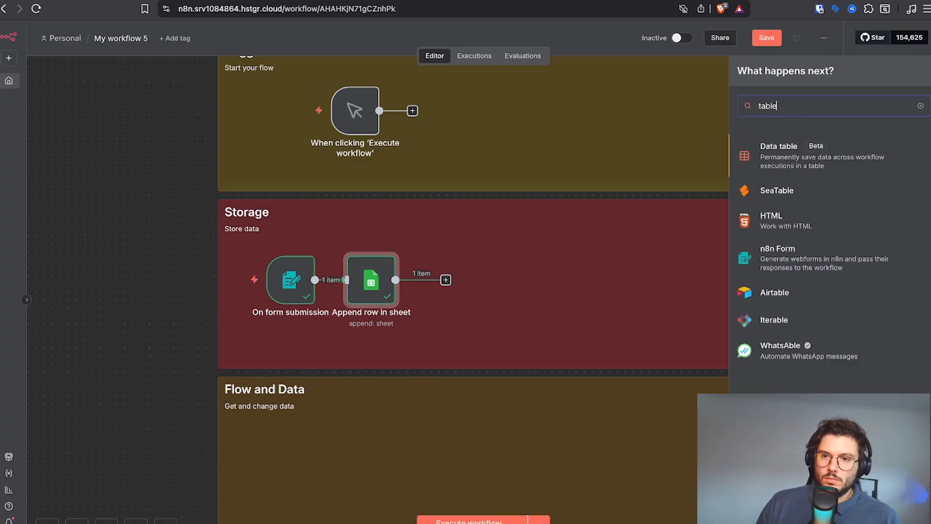
click(808, 162)
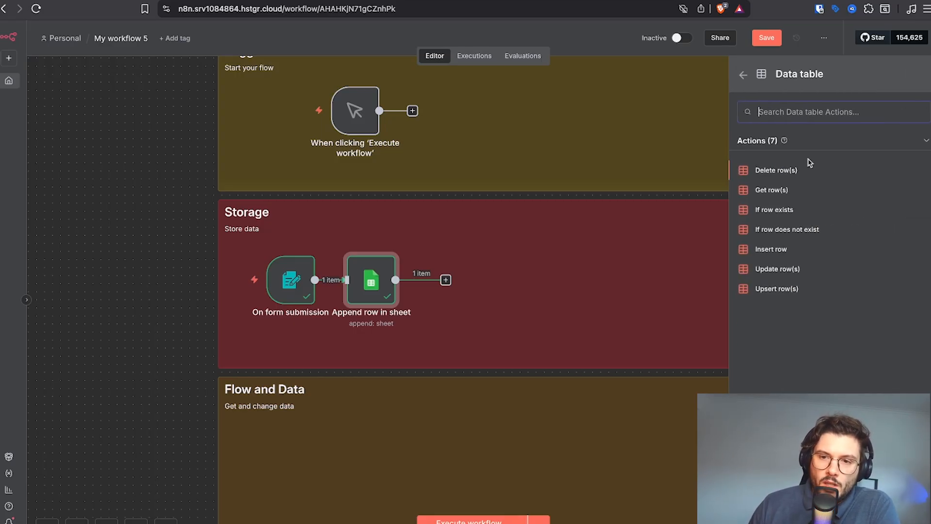
click(792, 271)
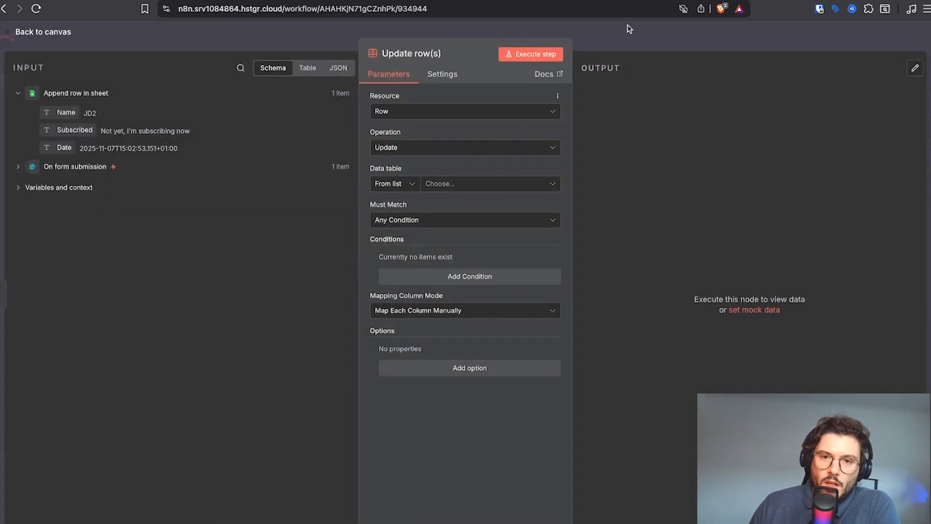
key(Escape)
drag(471, 275, 503, 275)
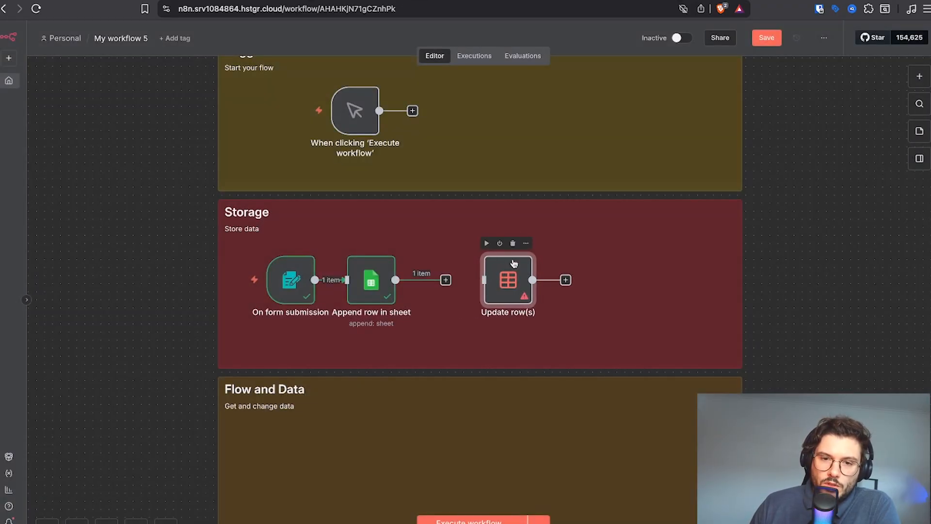
Open the Update row(s) node and create a new data table named TestDT from its Data table selection
click(525, 245)
key(Escape)
mouse_move(524, 296)
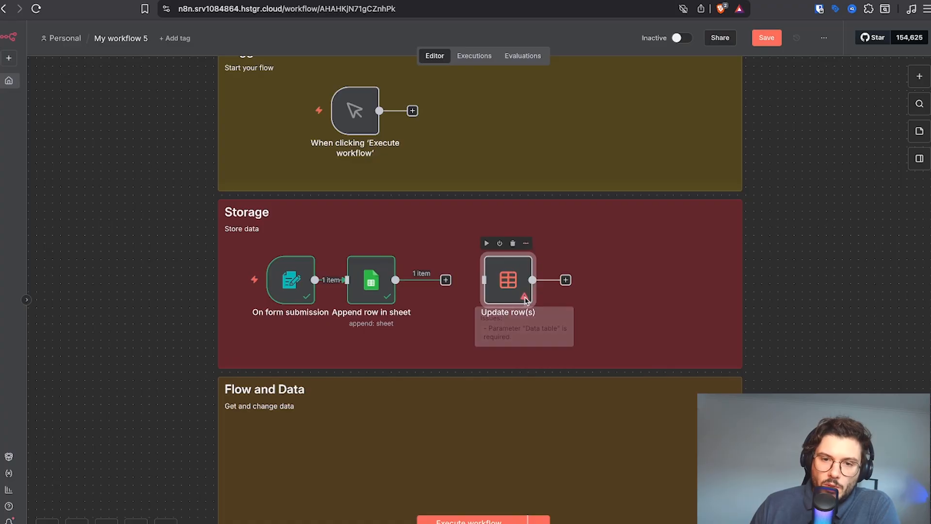
click(525, 243)
click(551, 260)
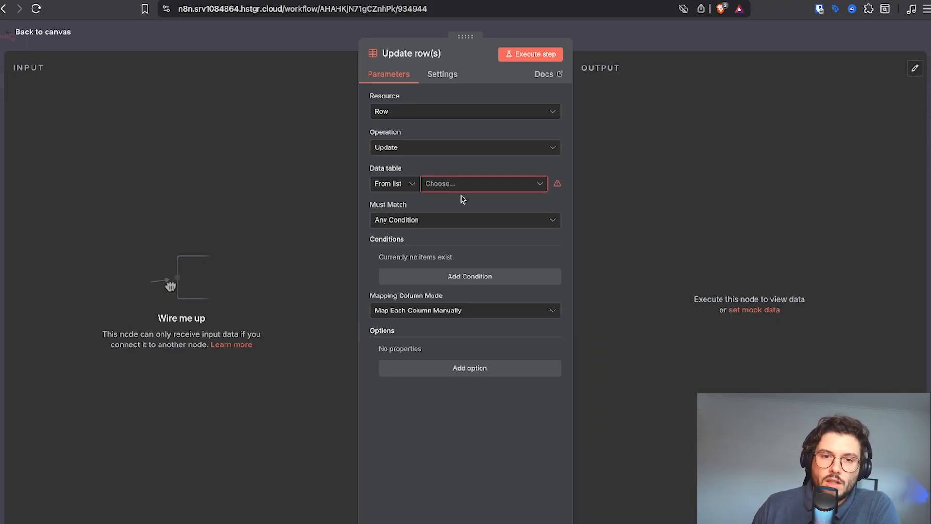
click(467, 185)
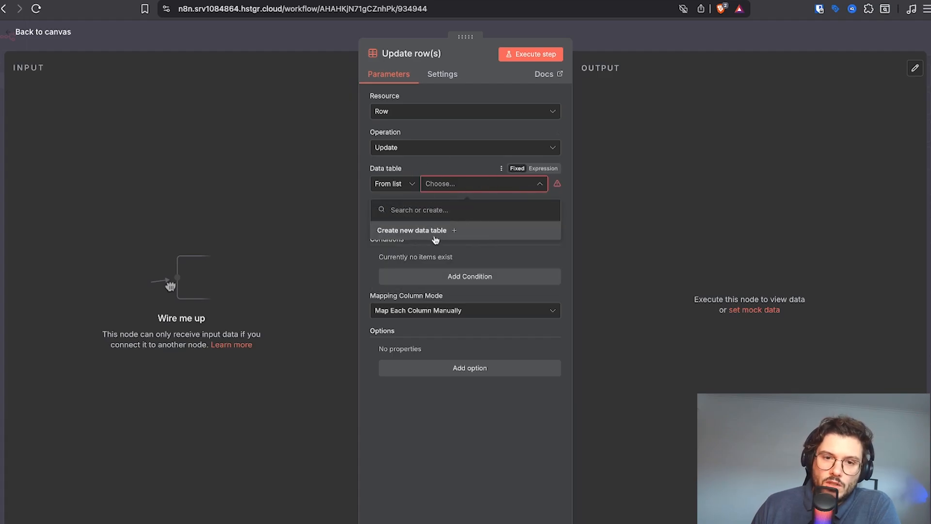
click(447, 231)
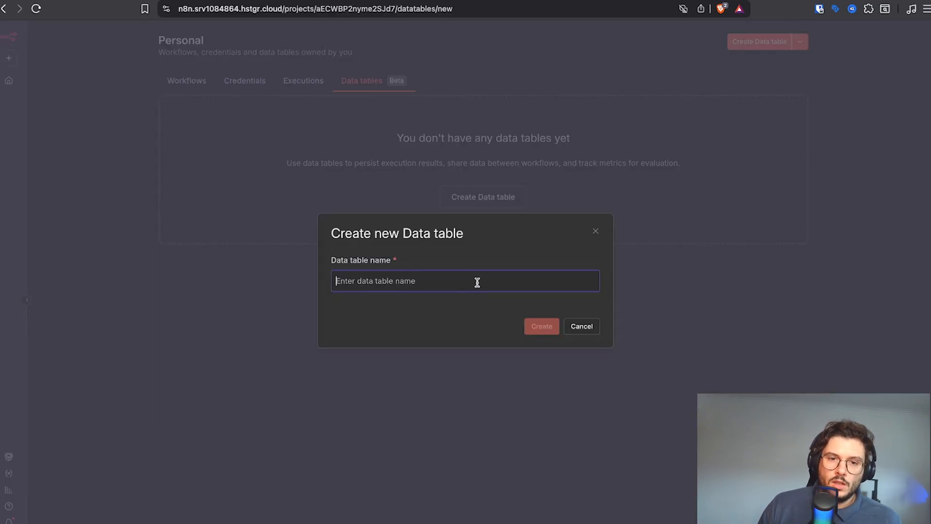
text(TestDT)
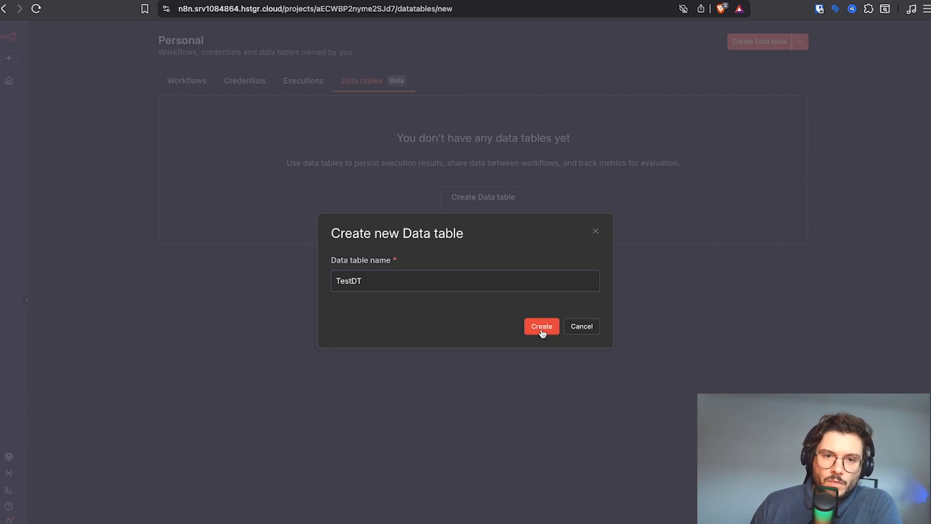
click(541, 326)
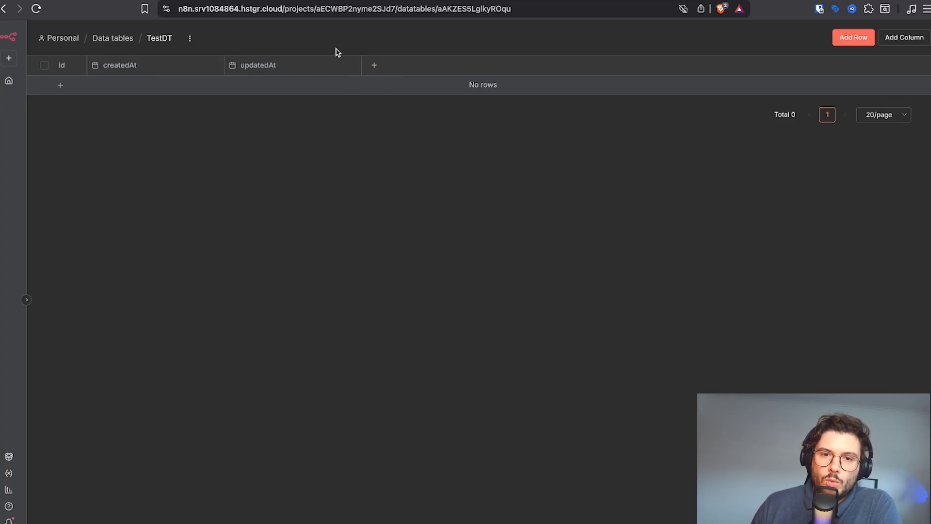
Add two string columns, Name and subscribed, to the TestDT data table
click(374, 65)
text(Name)
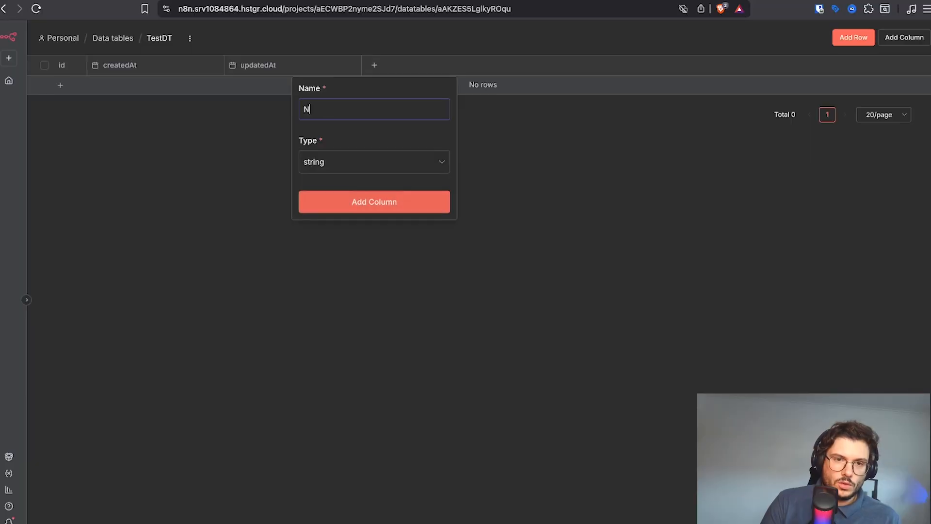
click(356, 208)
click(510, 65)
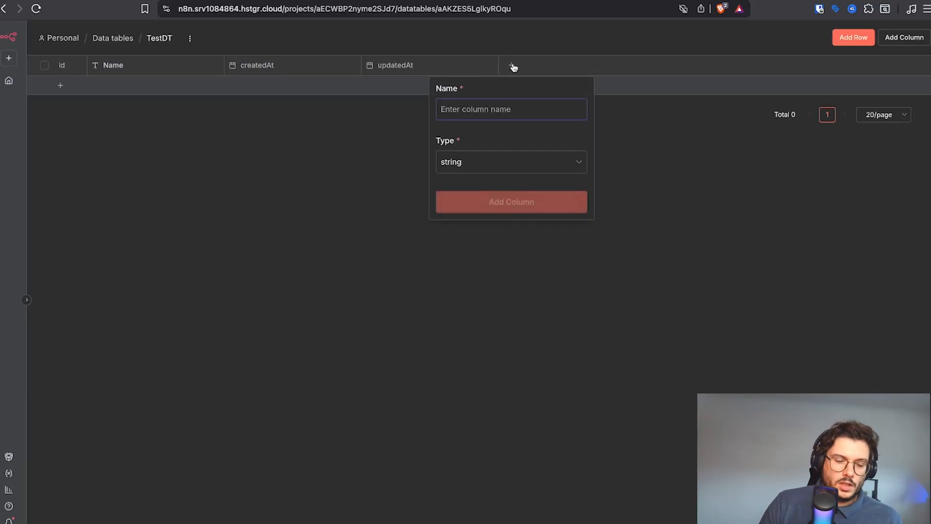
text(subscribed)
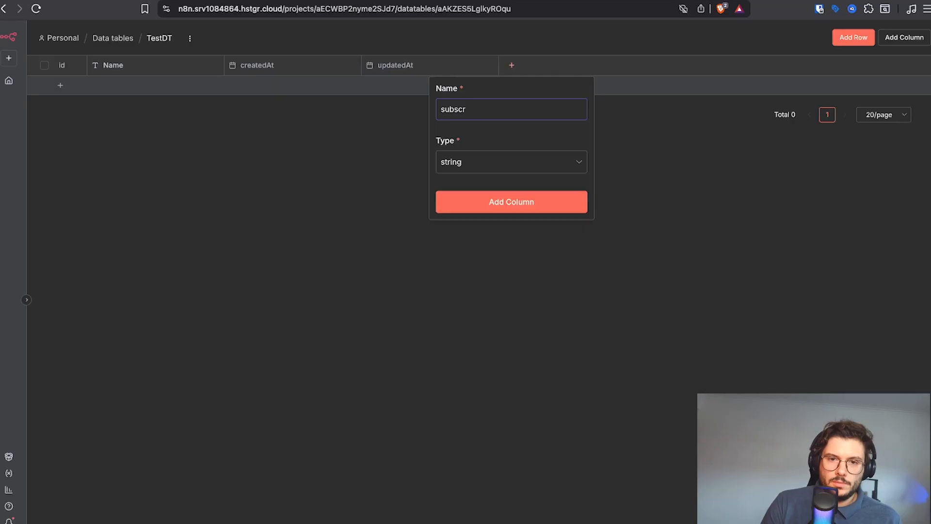
click(511, 165)
click(511, 193)
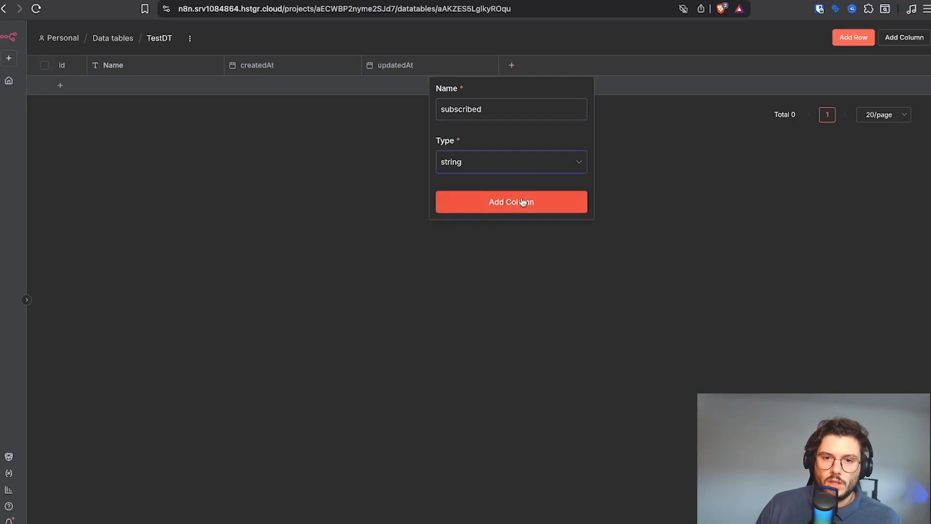
click(517, 202)
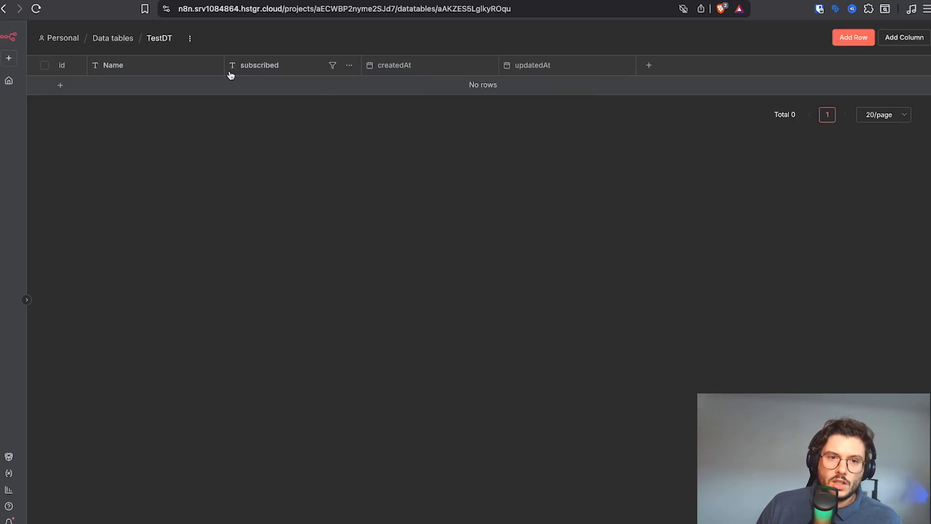
Look at the option for adding another column to TestDT, and view the Personal project's data tables
click(650, 66)
click(425, 212)
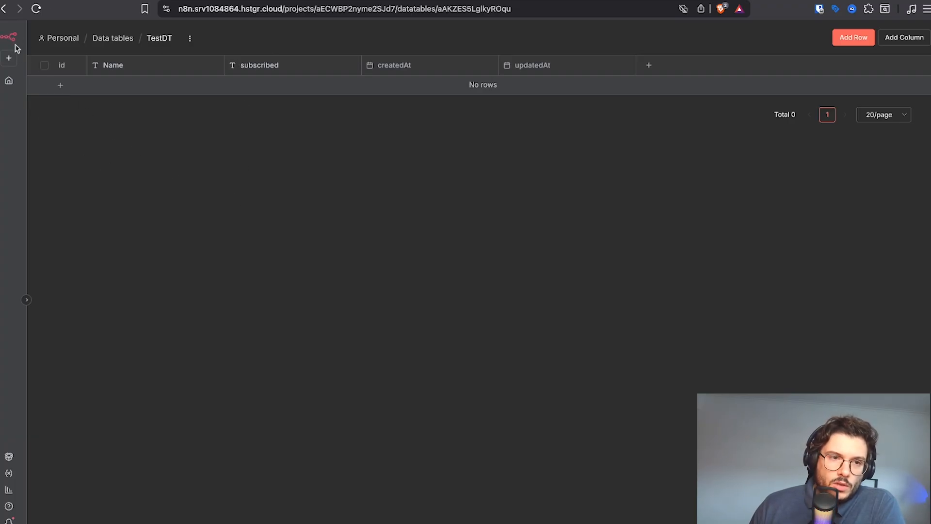
click(56, 38)
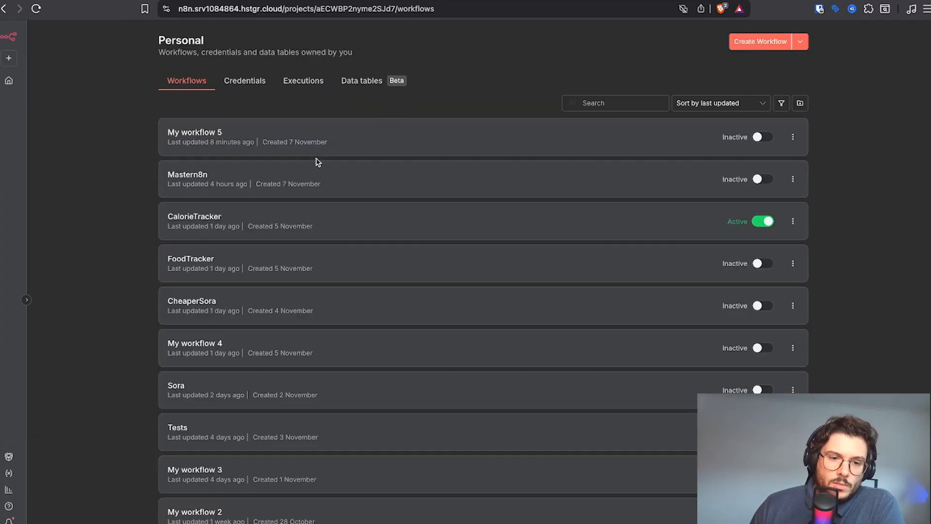
click(359, 82)
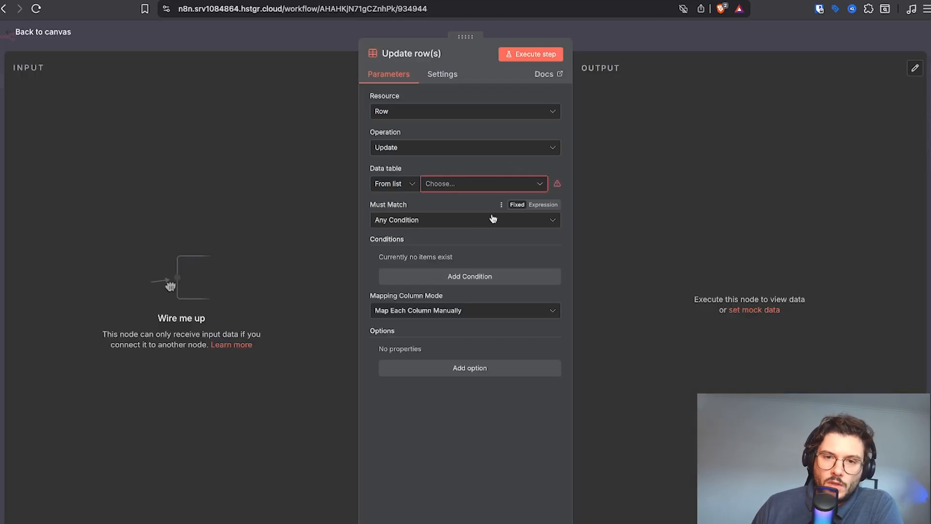
Reopen the Update row(s) node, select TestDT as its data table and return to the canvas
key(Escape)
click(526, 247)
click(532, 261)
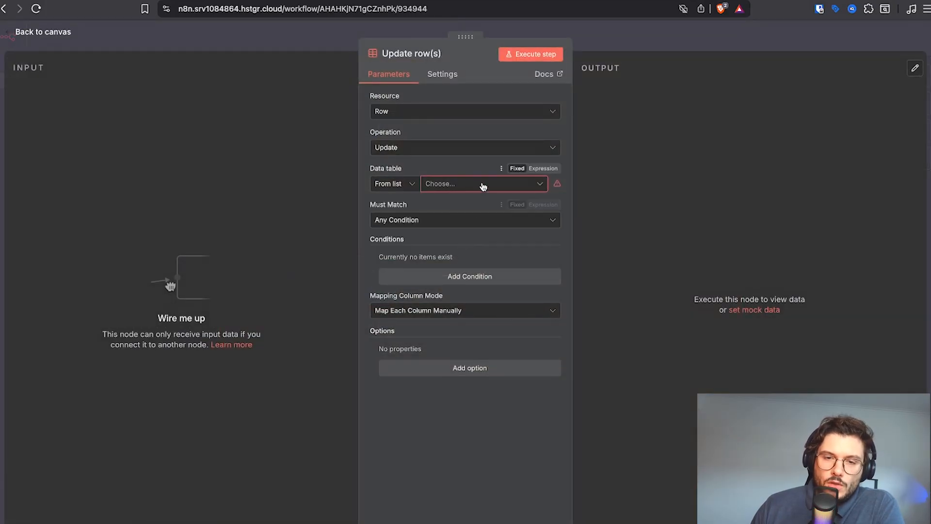
click(482, 184)
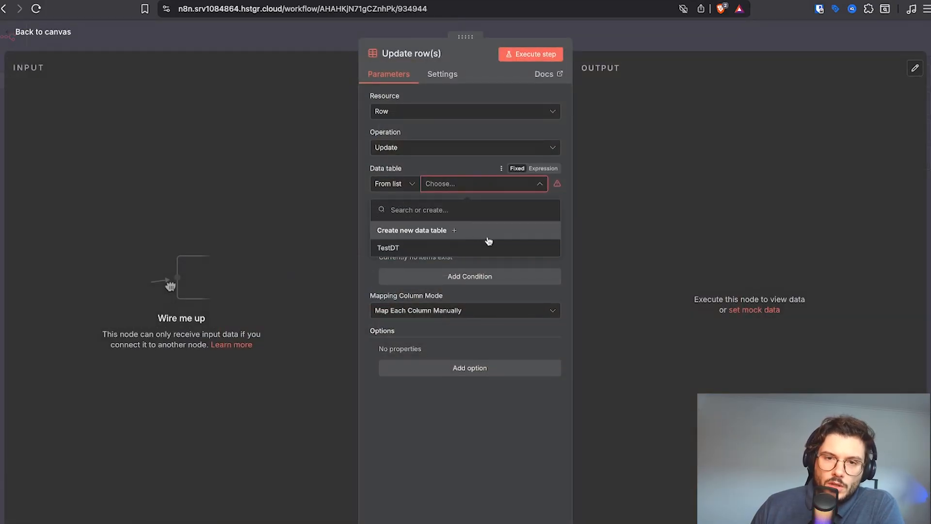
click(609, 49)
click(529, 244)
click(532, 258)
click(478, 183)
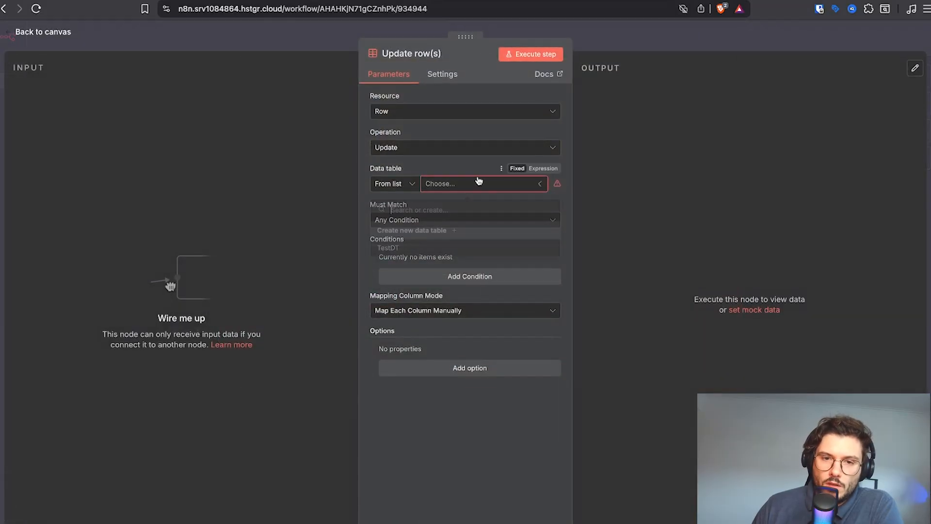
click(453, 249)
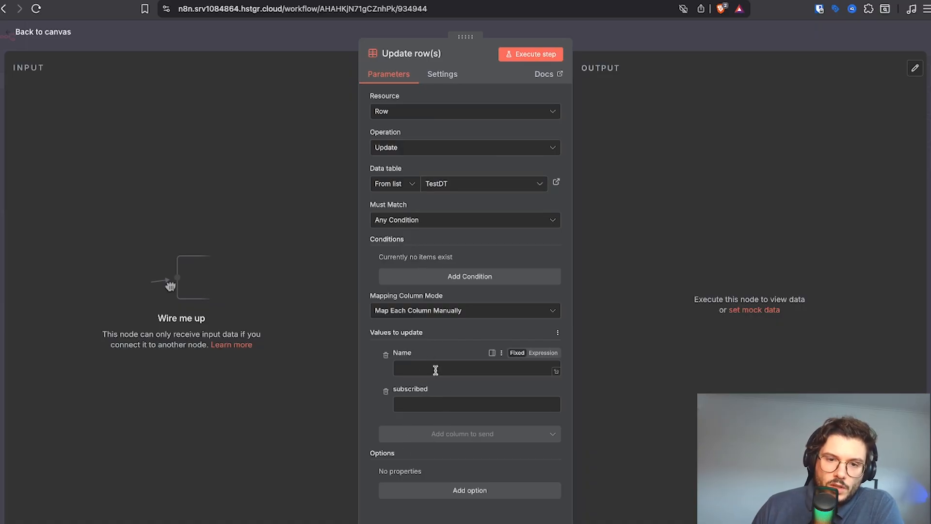
click(408, 31)
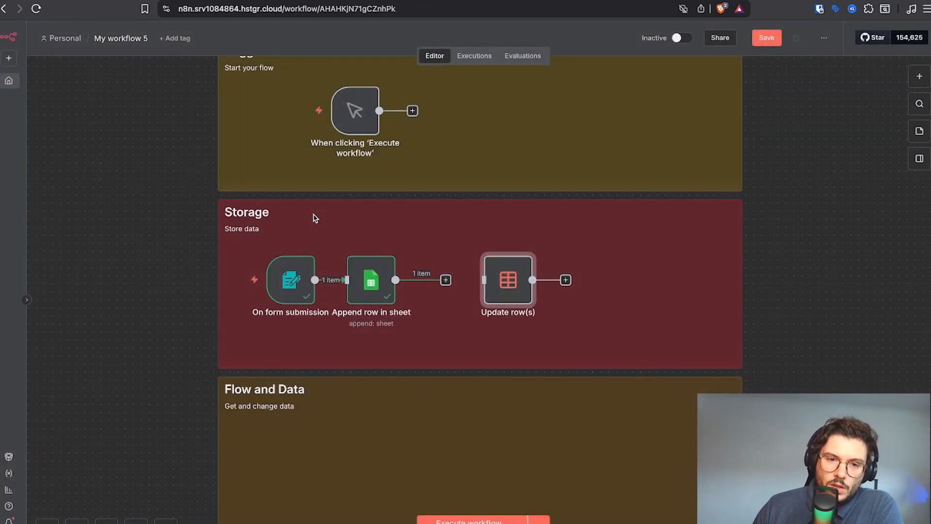
Move On form submission above the two storage nodes and connect it to Update row(s) instead of Append row in sheet
drag(293, 281, 418, 218)
click(428, 257)
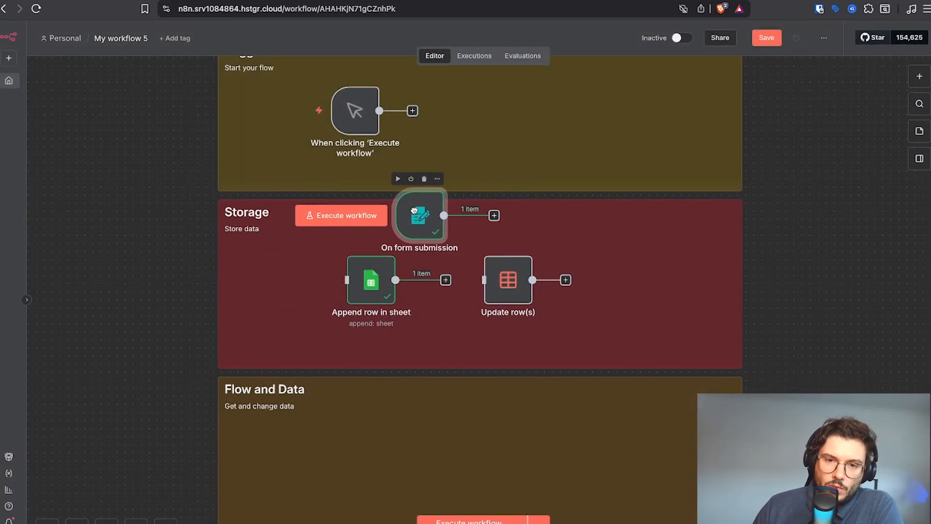
drag(494, 217, 484, 280)
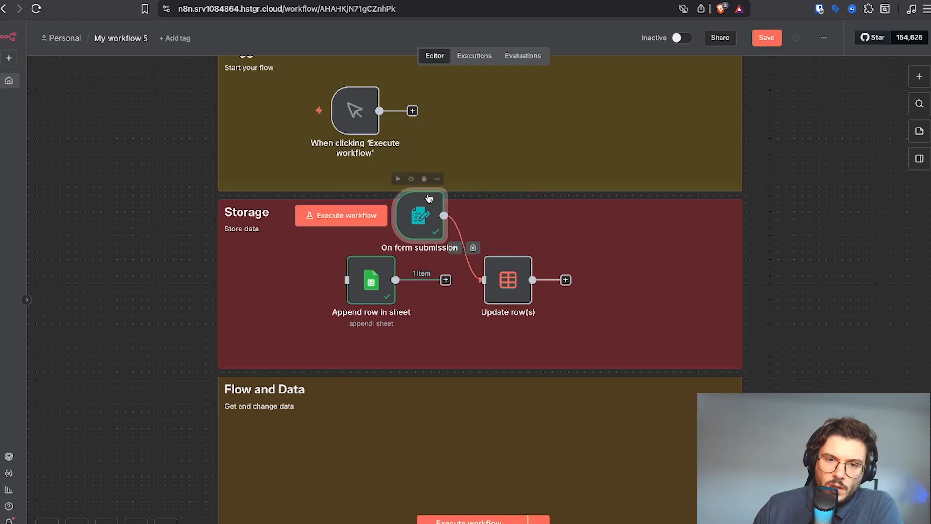
Execute the workflow from the form trigger and submit the Demo form with a test name and the answer "Yes"
click(359, 217)
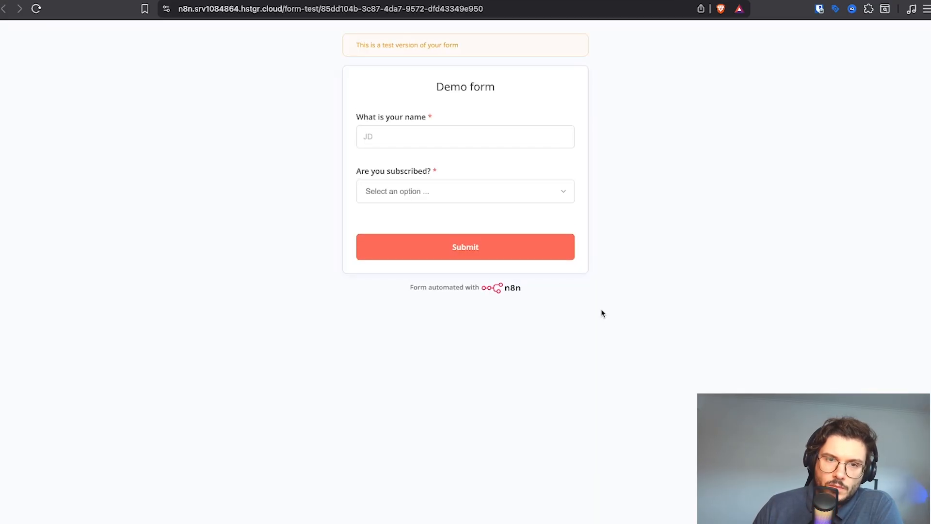
click(408, 129)
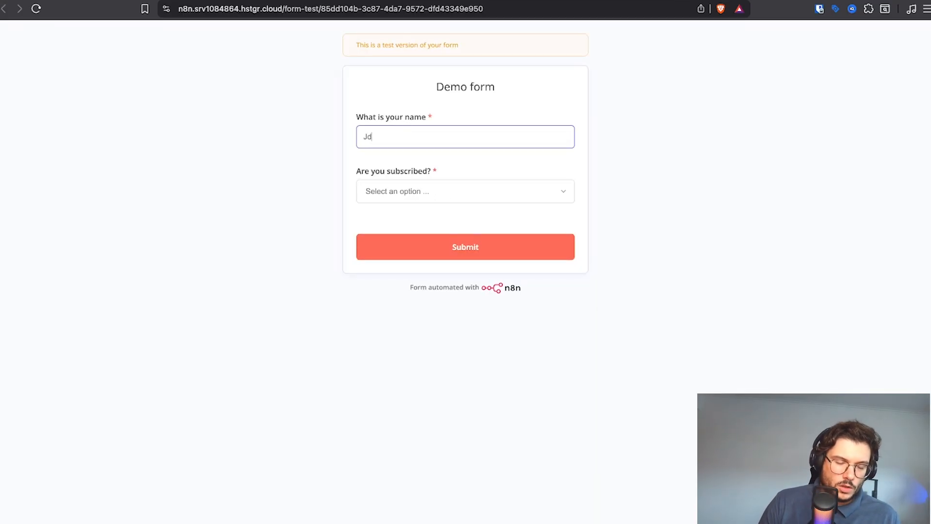
click(411, 202)
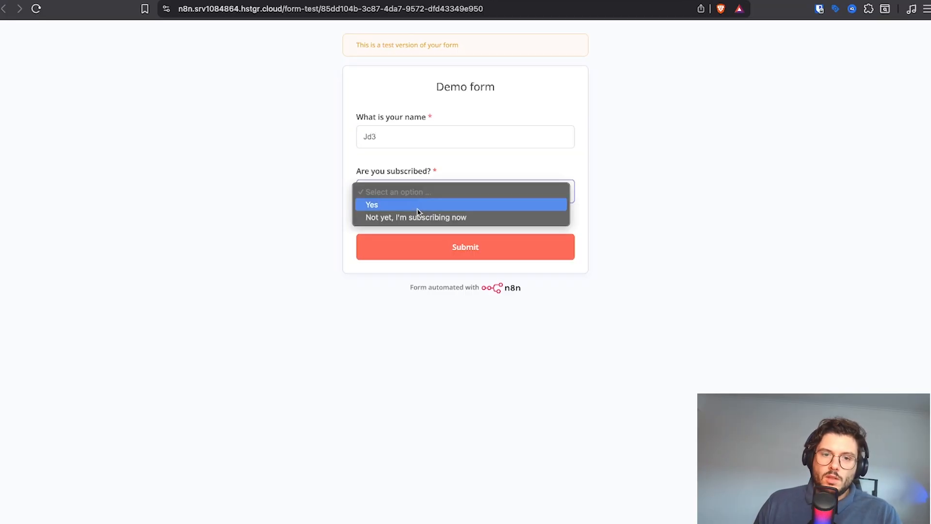
click(420, 204)
click(418, 251)
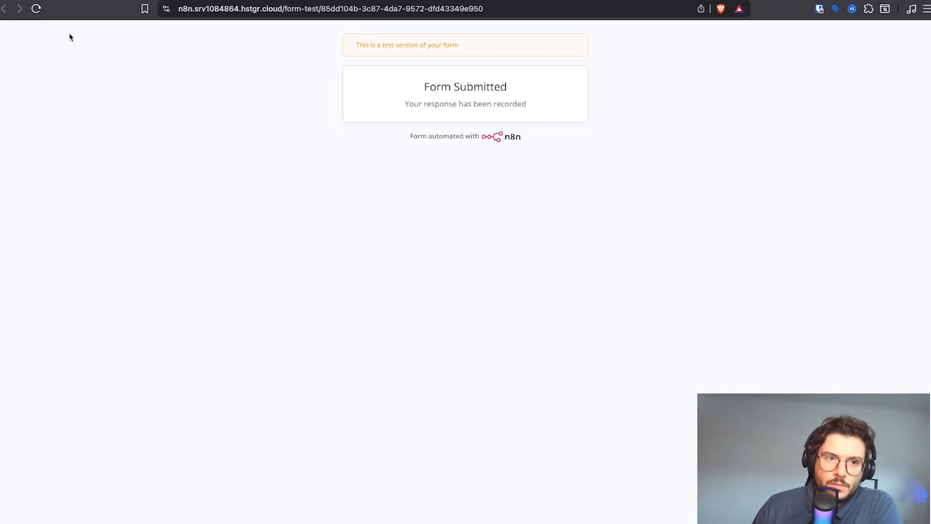
click(45, 1)
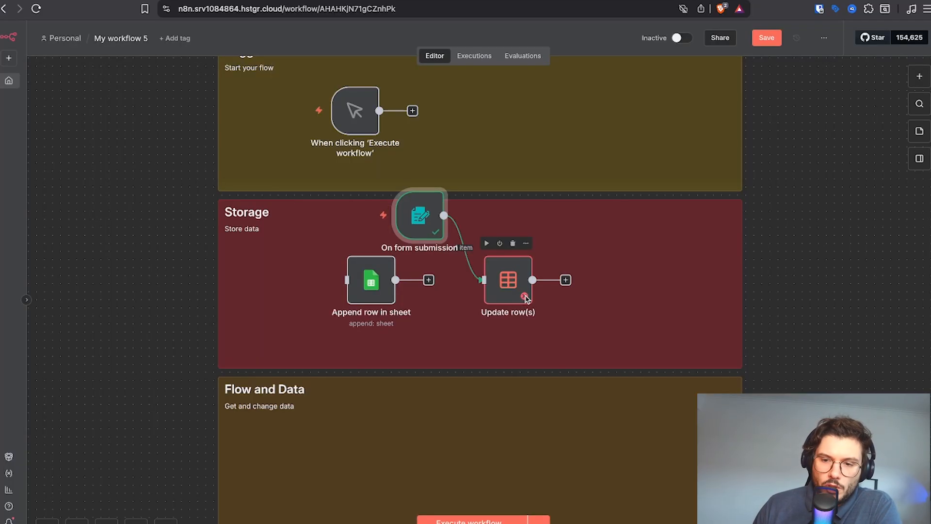
In the Update row(s) node, map "What is your name" to Name and "Are you subscribed?" to subscribed
click(525, 243)
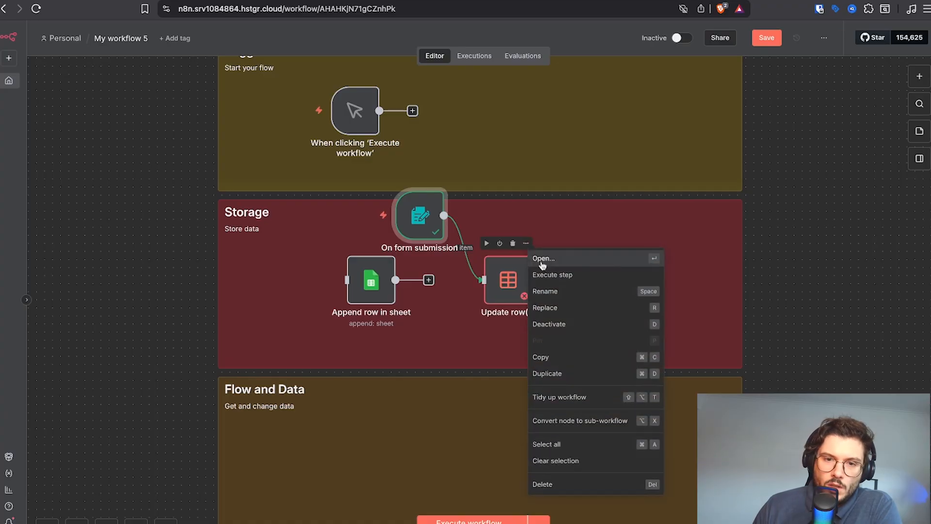
click(543, 265)
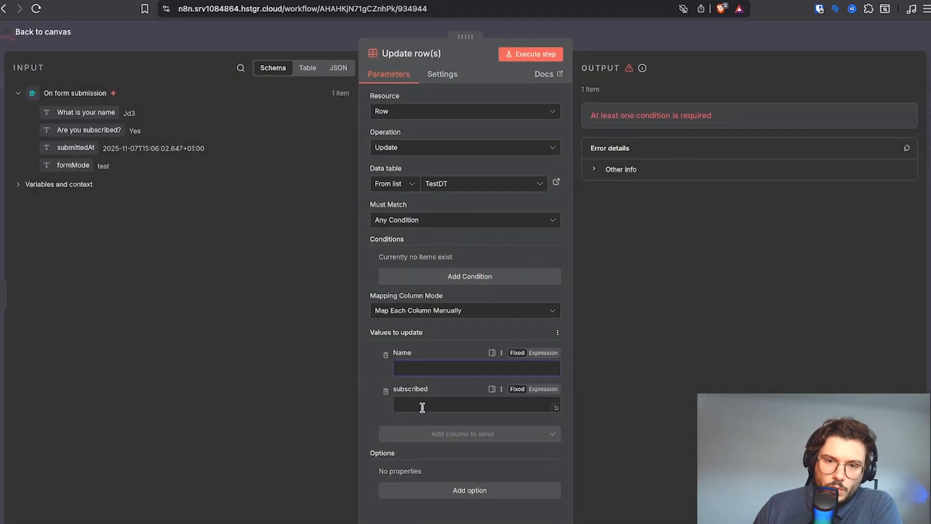
drag(78, 112, 445, 369)
drag(89, 130, 405, 417)
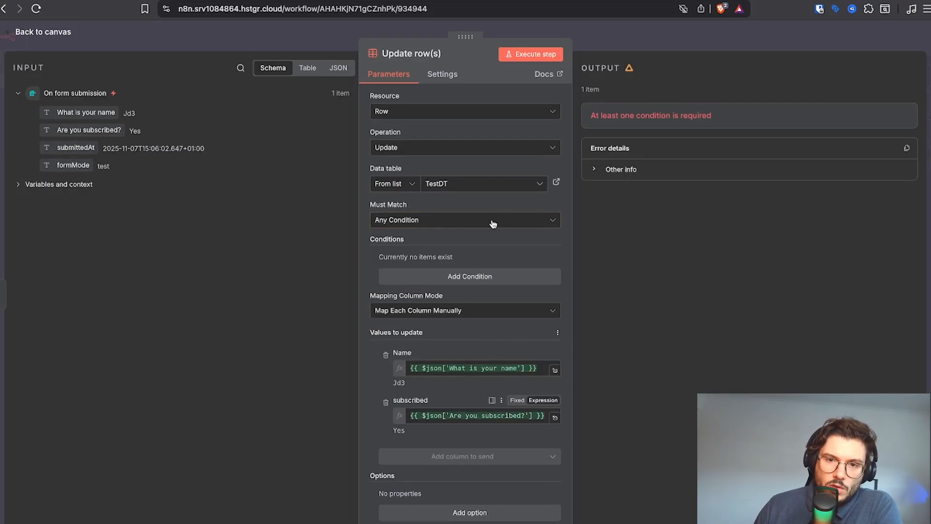
Change the data table node's operation from Update to Insert and execute the step
click(536, 55)
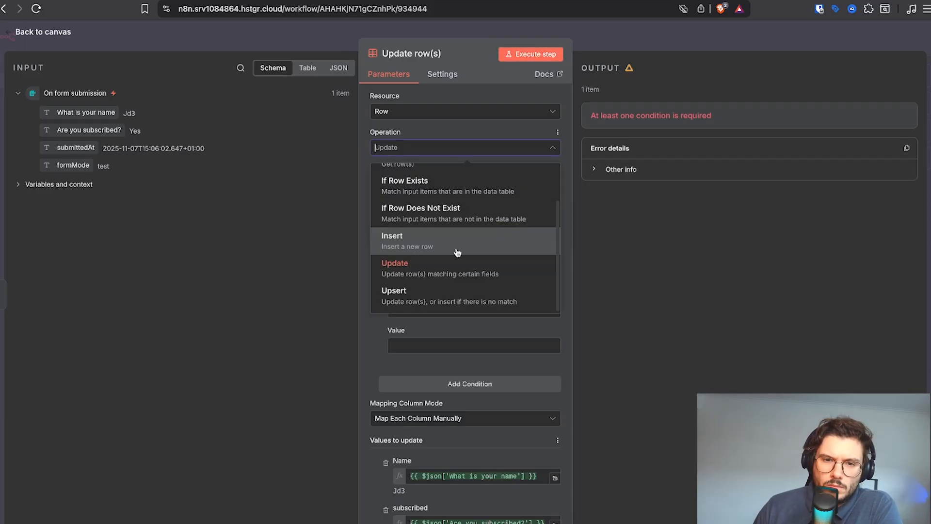
click(457, 252)
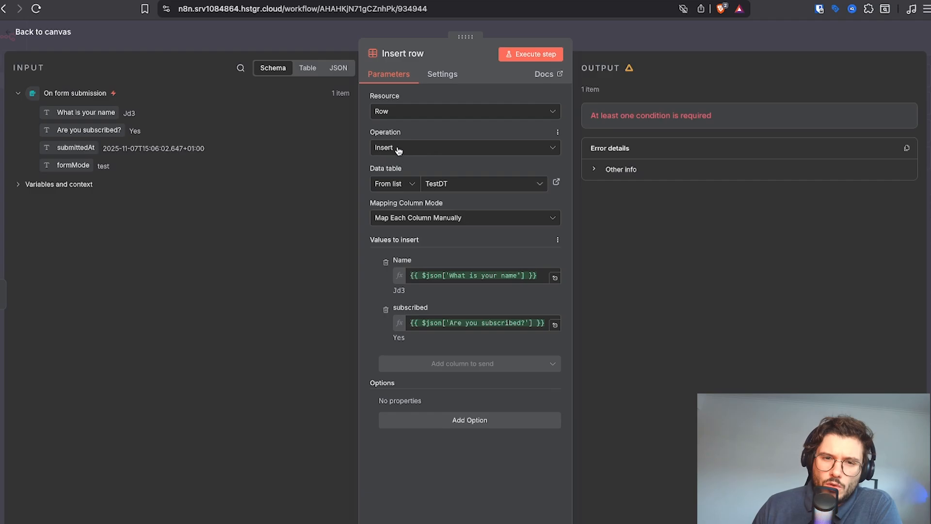
click(375, 148)
click(383, 148)
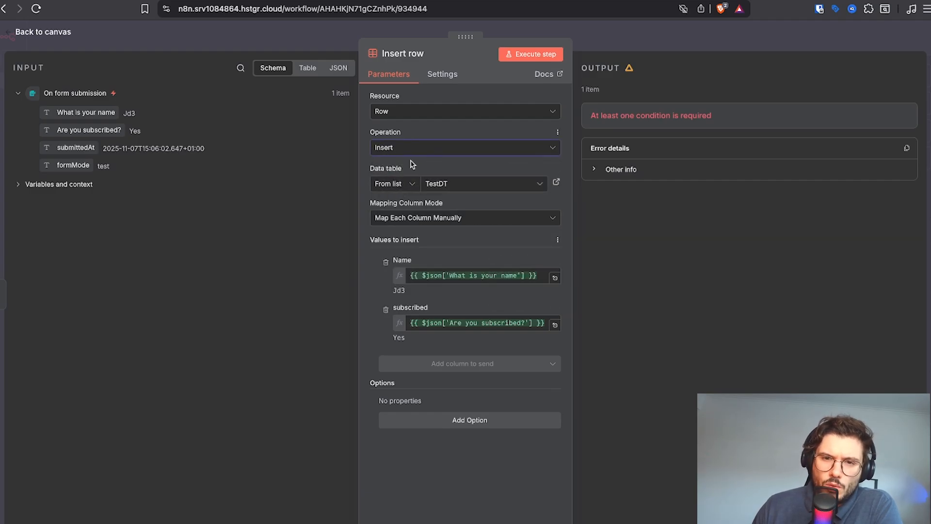
click(530, 58)
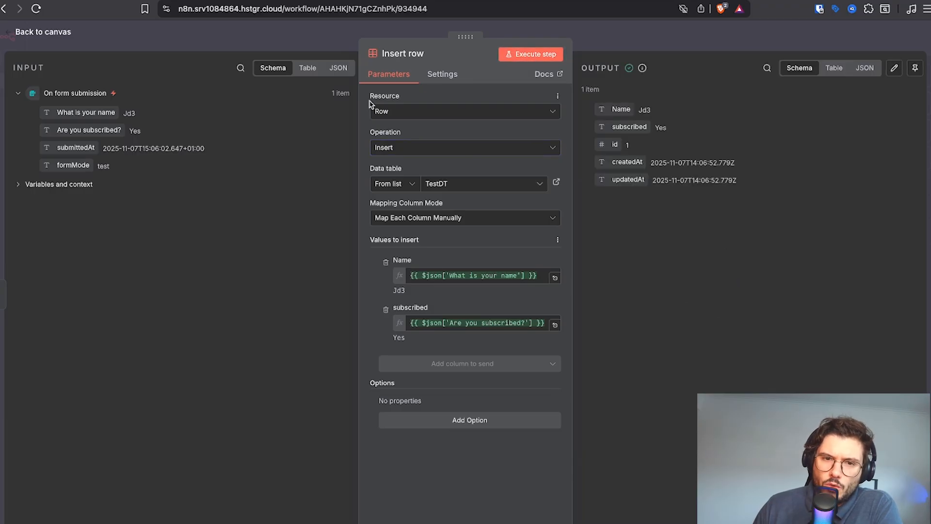
Review the Insert row node's Resource, Operation, Data table and Values to insert settings
drag(368, 96, 484, 111)
drag(369, 134, 425, 133)
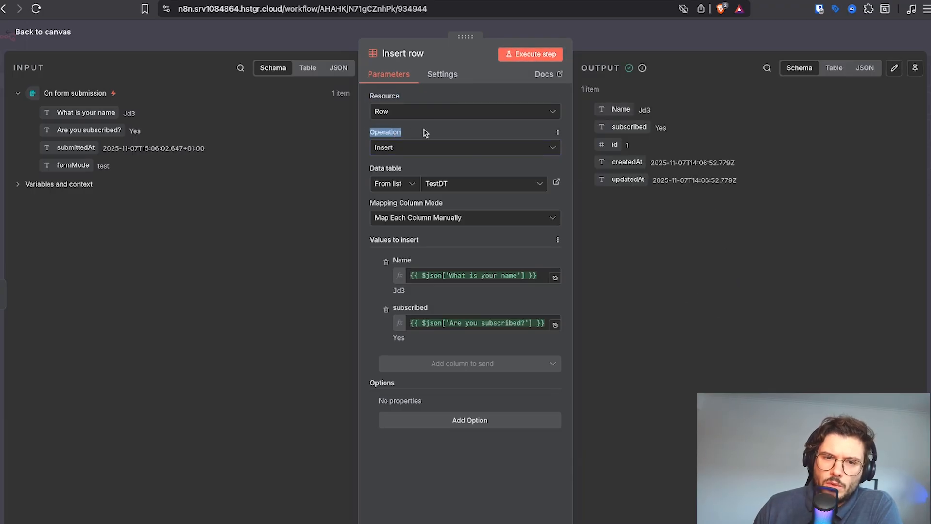
drag(374, 169, 418, 168)
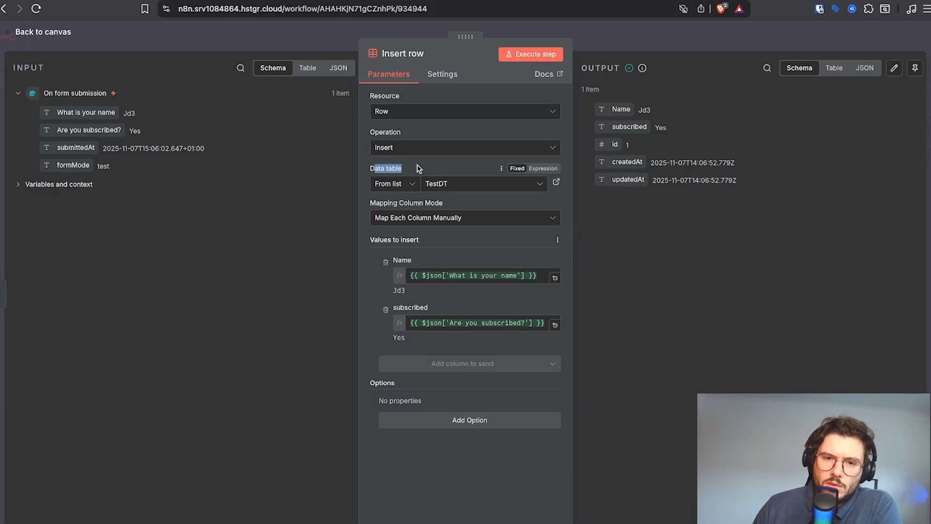
drag(369, 240, 441, 242)
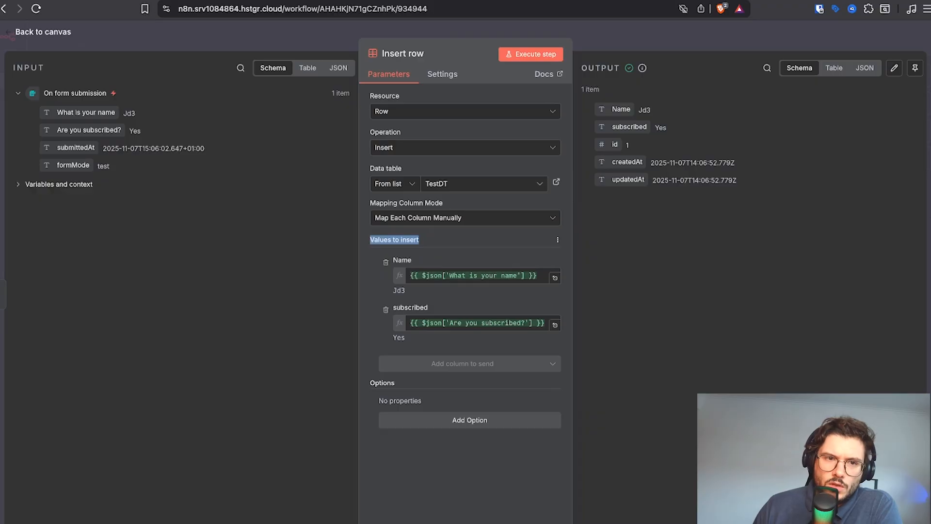
Examine the inserted row in the TestDT data table and return to the workflow canvas
click(146, 1)
click(227, 114)
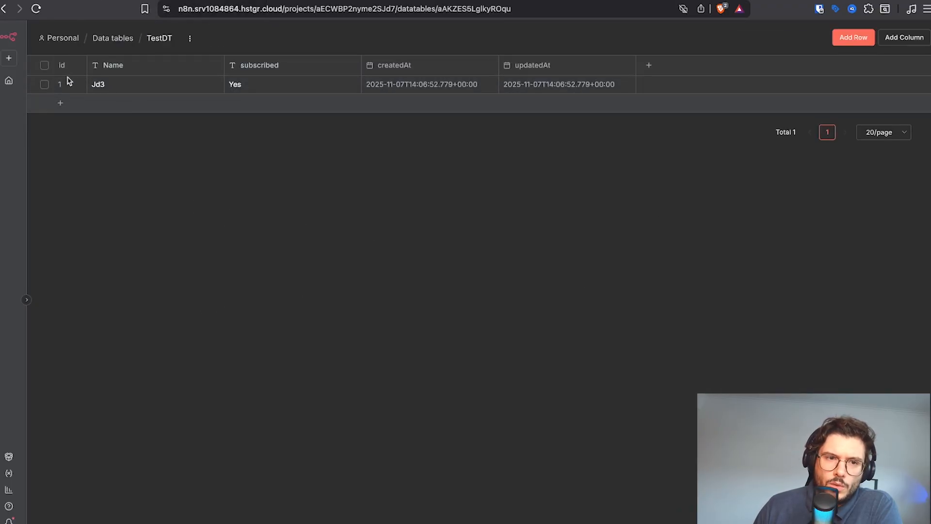
click(45, 0)
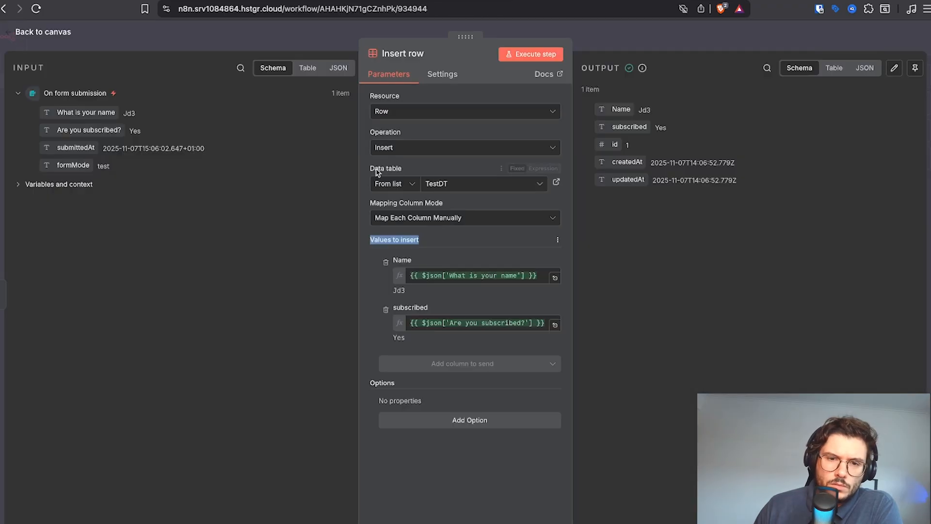
click(631, 40)
Delete the connection between On form submission and Insert row, and move Insert row closer to Append row in sheet
mouse_move(473, 249)
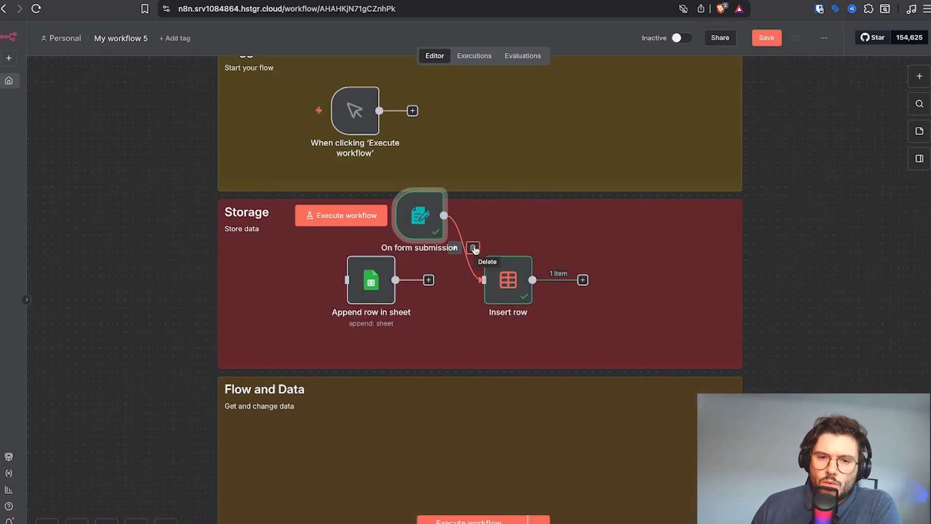
click(474, 248)
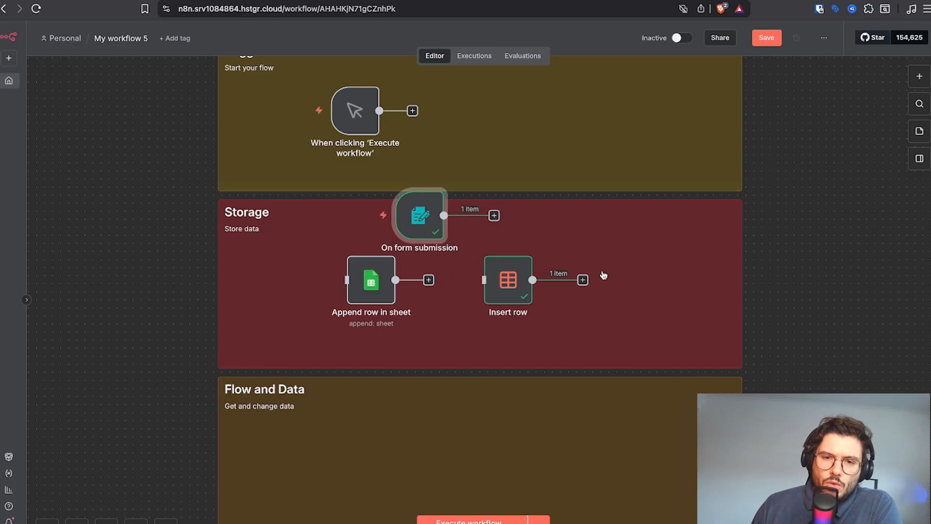
drag(502, 291, 470, 298)
Add a Google Sheets Get row(s) in sheet node after Insert row
click(919, 76)
text(s)
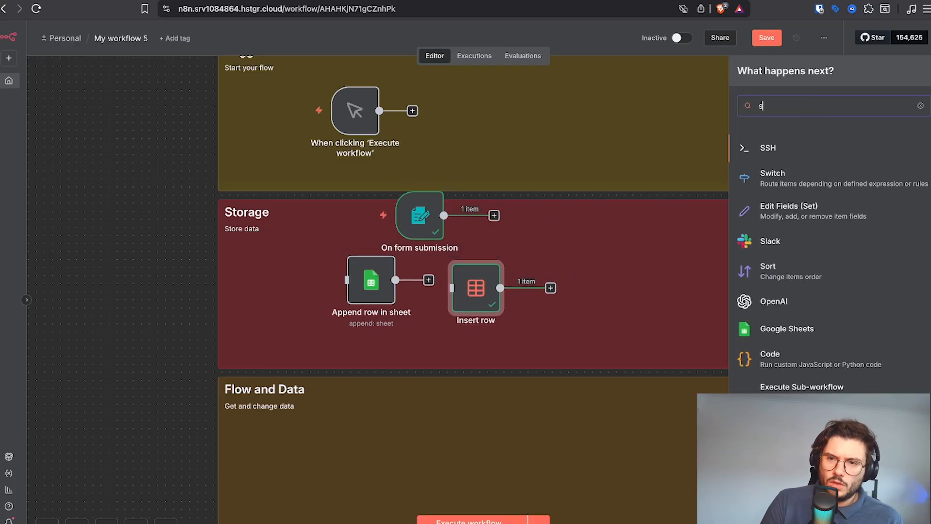
text(hee)
click(797, 153)
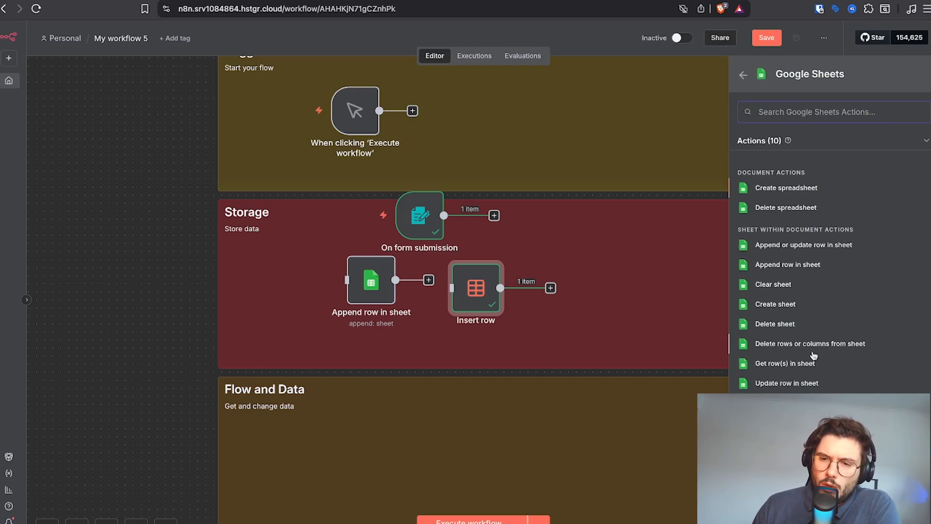
click(785, 363)
Switch the node's Document to By URL and paste in the URL copied from the Demo Google Sheet
click(395, 216)
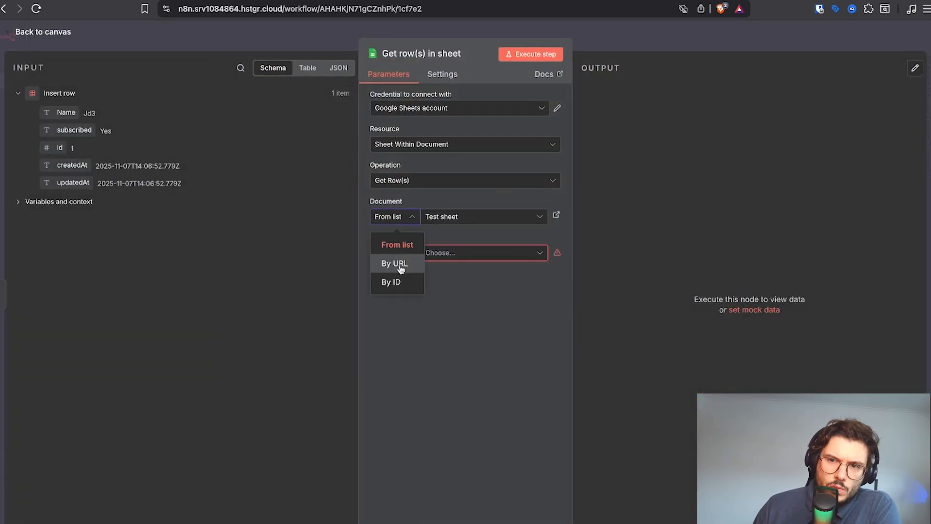
click(391, 264)
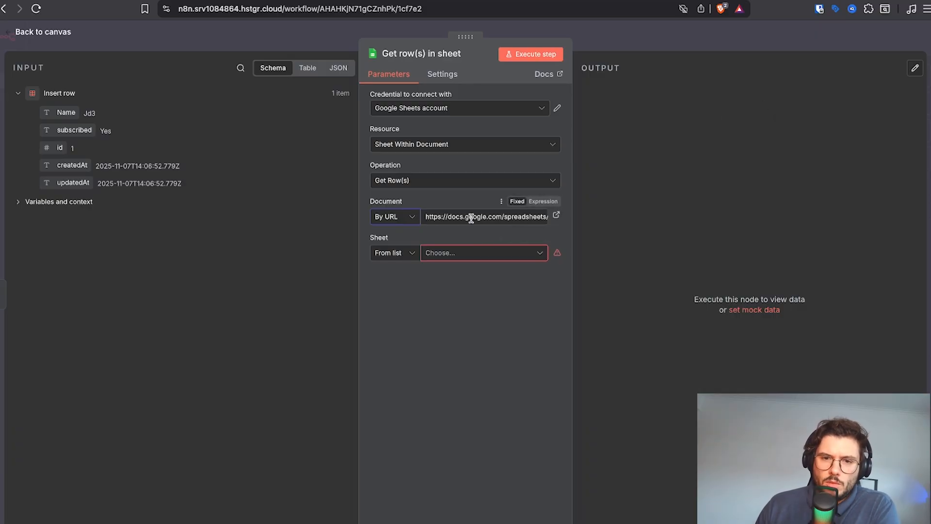
click(464, 252)
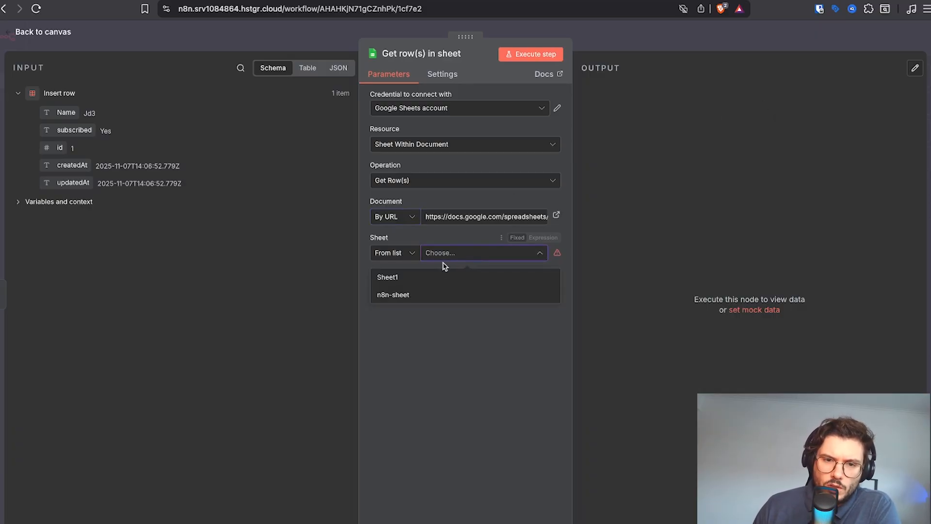
click(431, 346)
click(450, 1)
click(451, 14)
key(super+c)
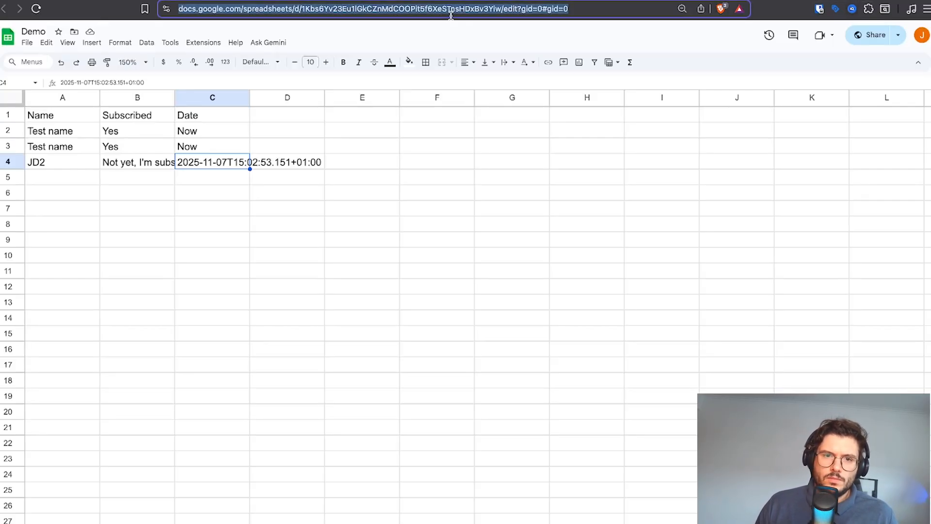
click(30, 1)
triple_click(432, 217)
key(super+v)
Choose Sheet1 as the sheet to read and execute the Get row(s) in sheet step
click(460, 321)
click(467, 257)
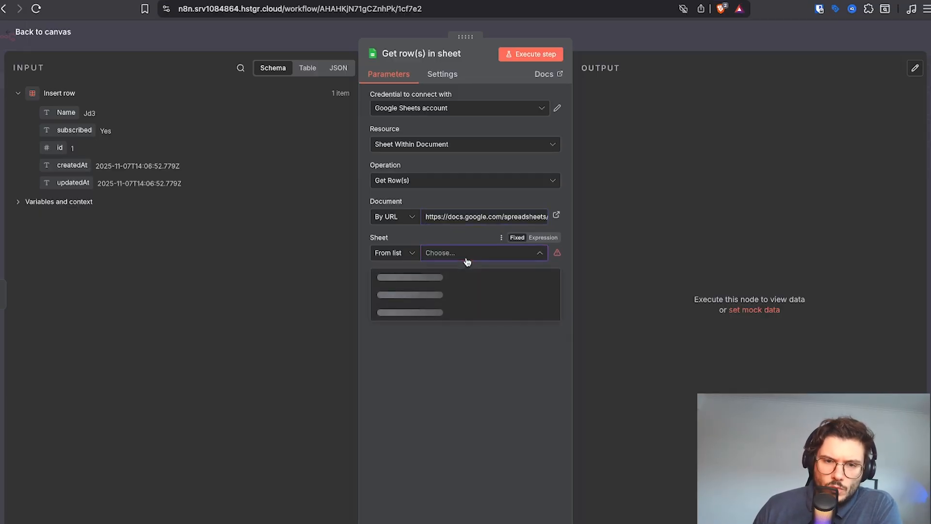
click(396, 283)
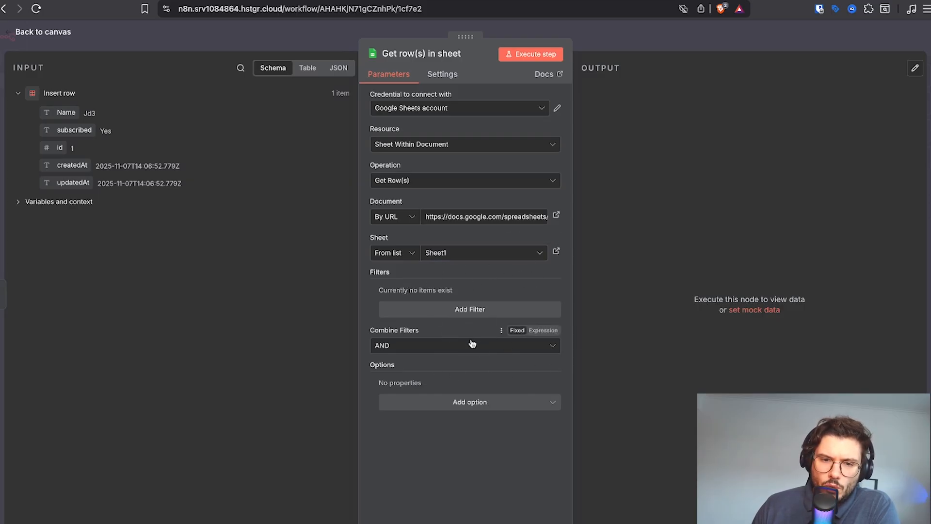
click(534, 56)
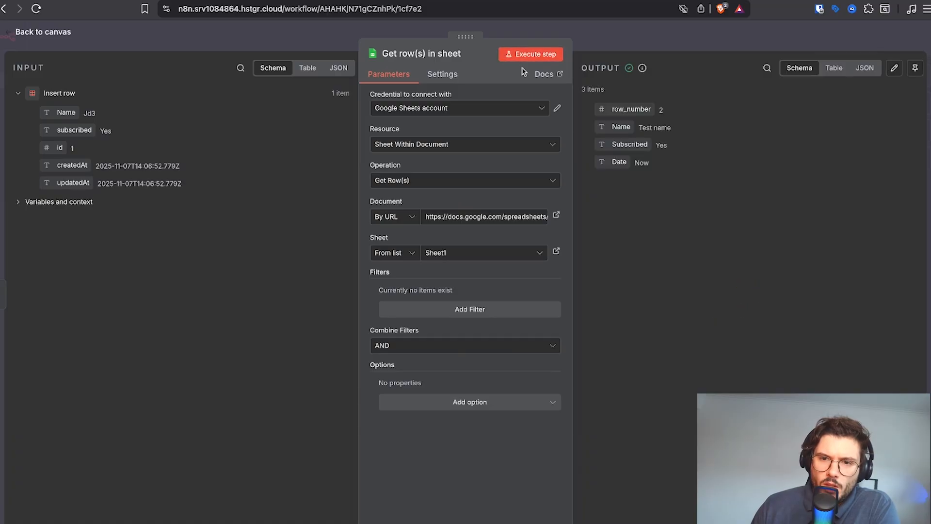
Look at the Combine Filters options and examine the returned sheet rows in table view
click(461, 345)
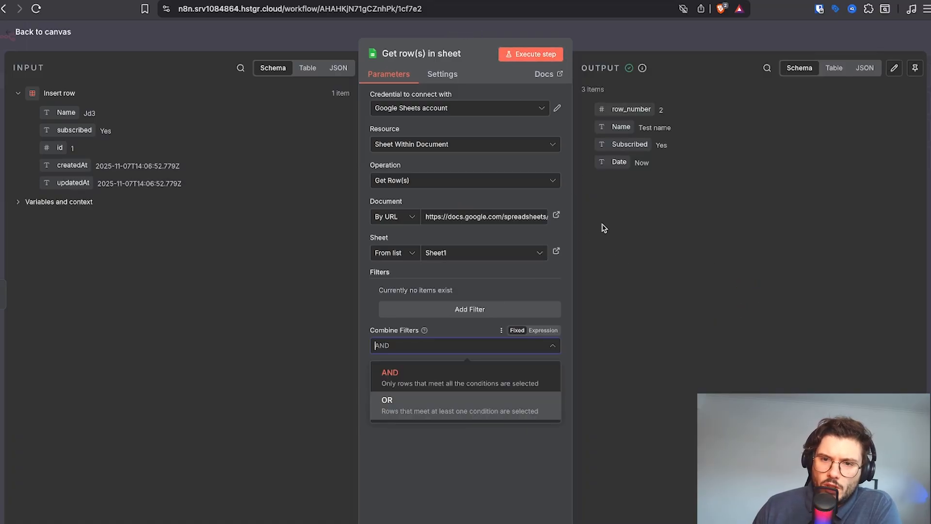
click(604, 228)
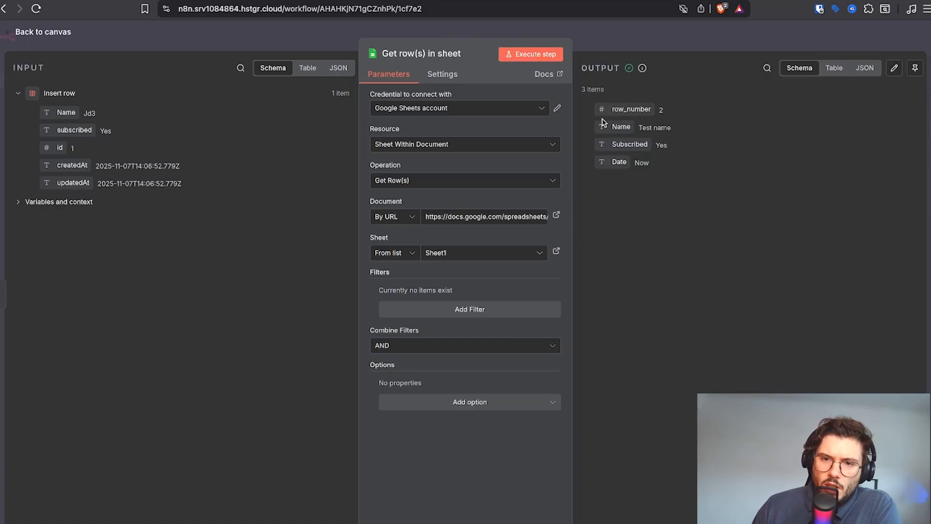
drag(583, 91, 628, 94)
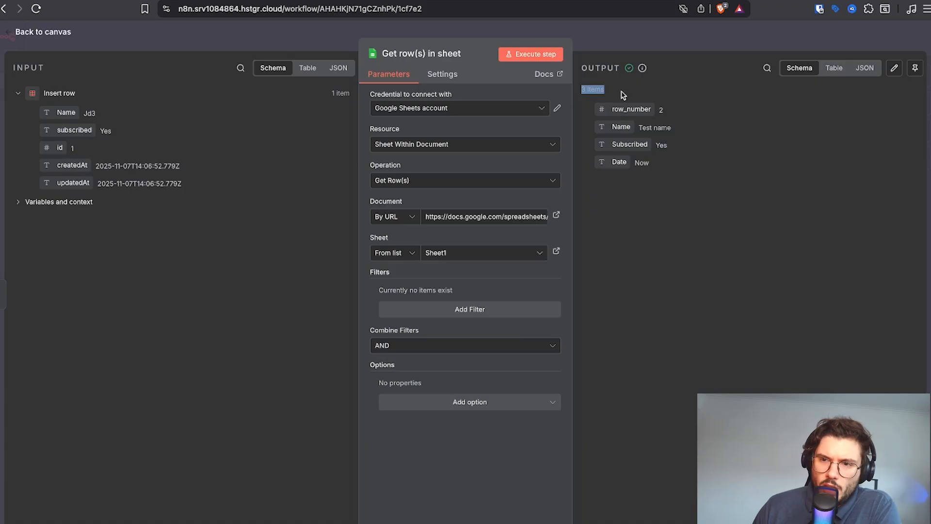
click(834, 69)
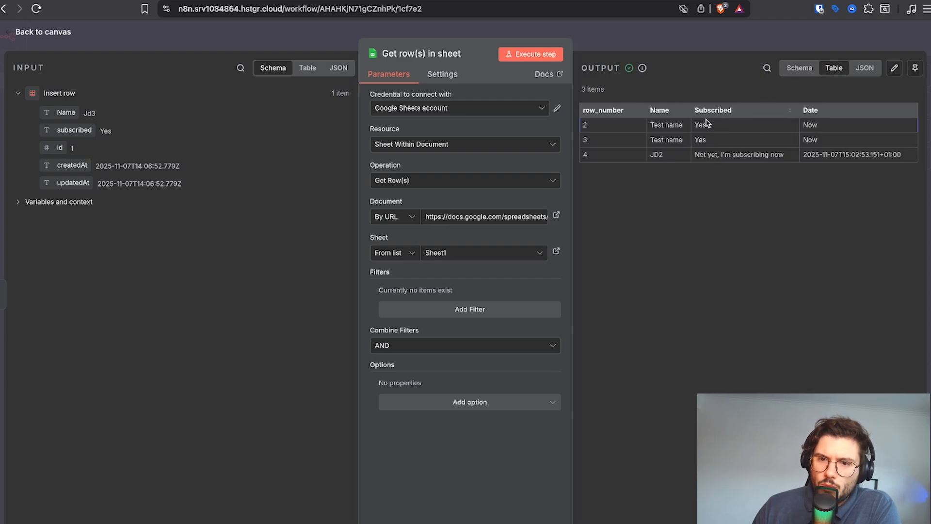
Return to the canvas, nudge Insert row slightly and delete the Get row(s) in sheet node
key(Escape)
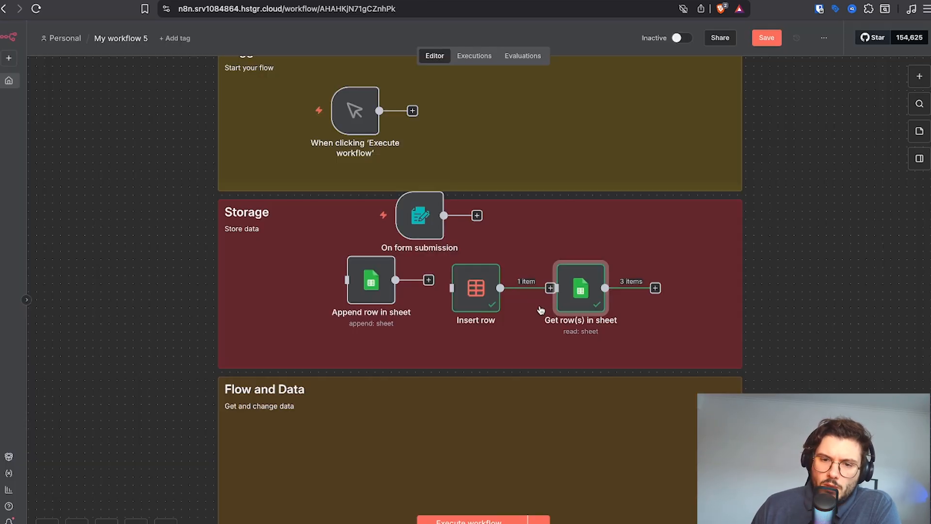
drag(494, 305, 482, 290)
click(585, 251)
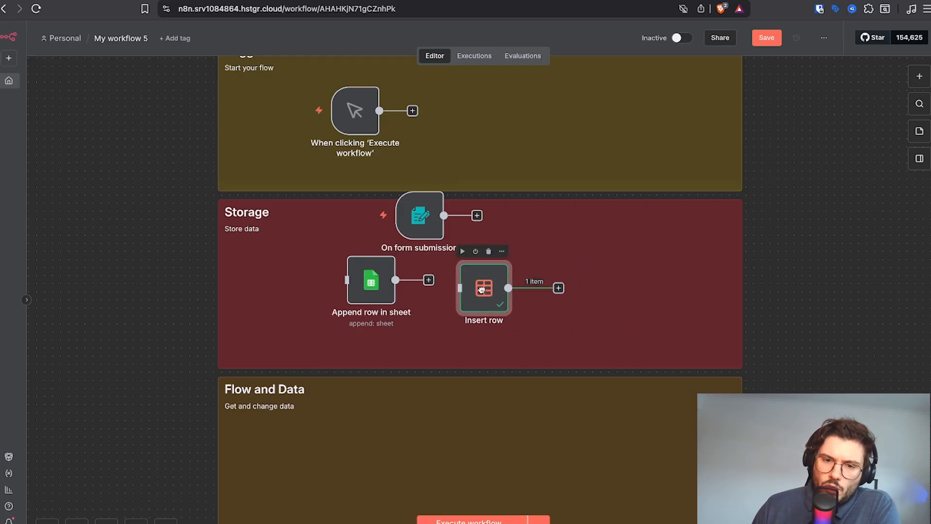
Add a Data table Get row(s) node after Insert row
click(921, 78)
text(data)
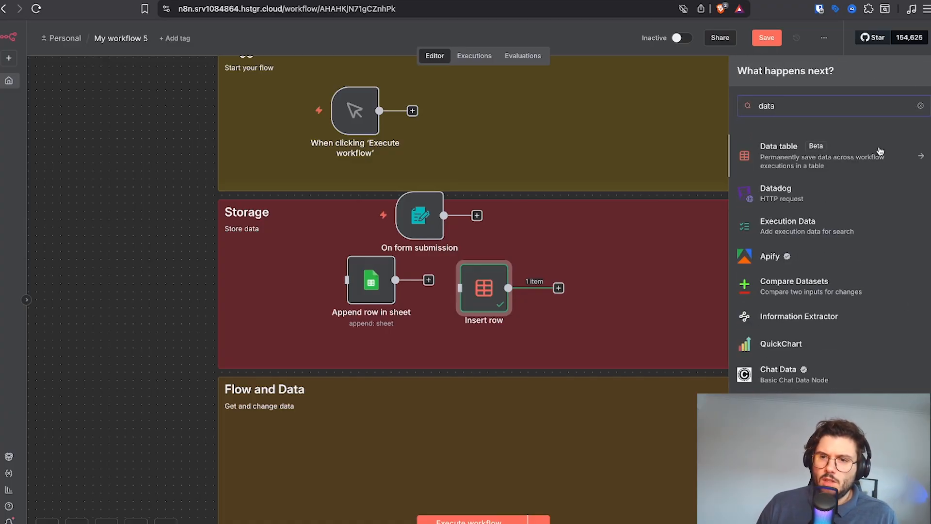
click(846, 155)
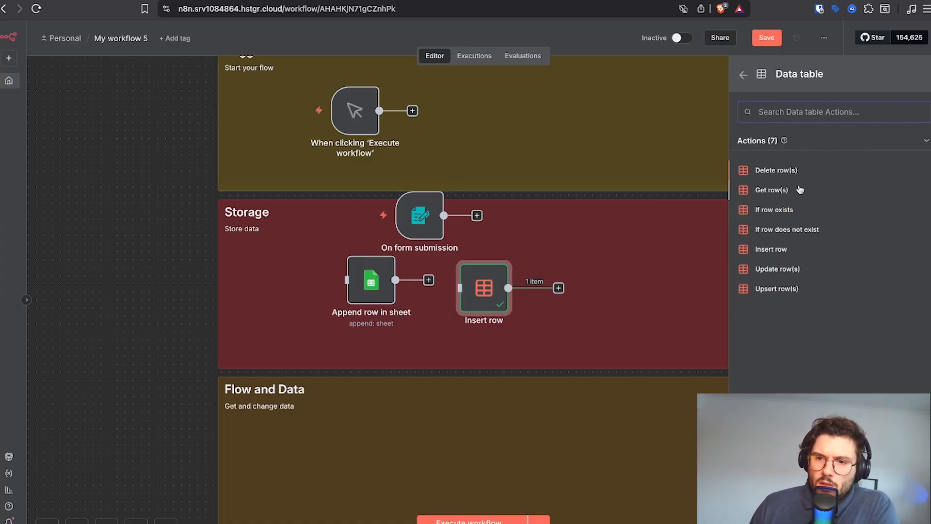
click(773, 190)
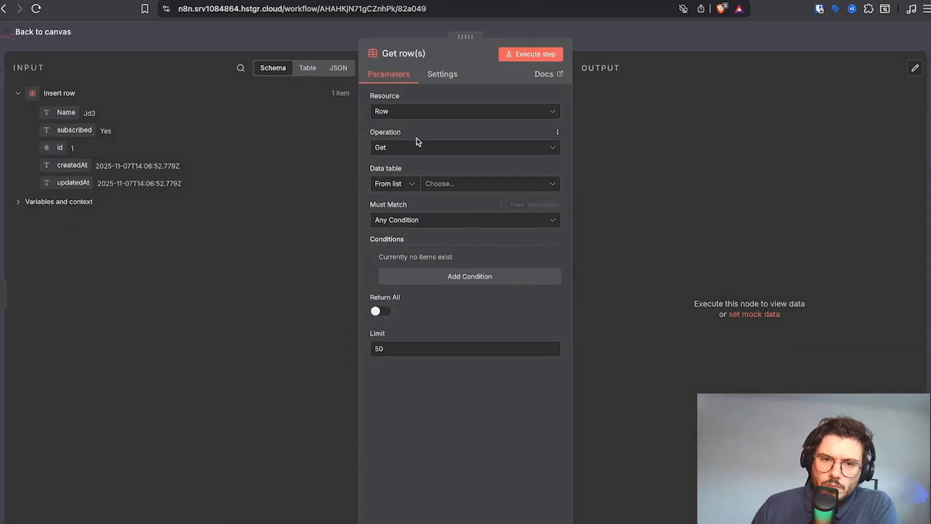
Set the Get row(s) node's data table to TestDT and keep Must Match on Any Condition
click(450, 189)
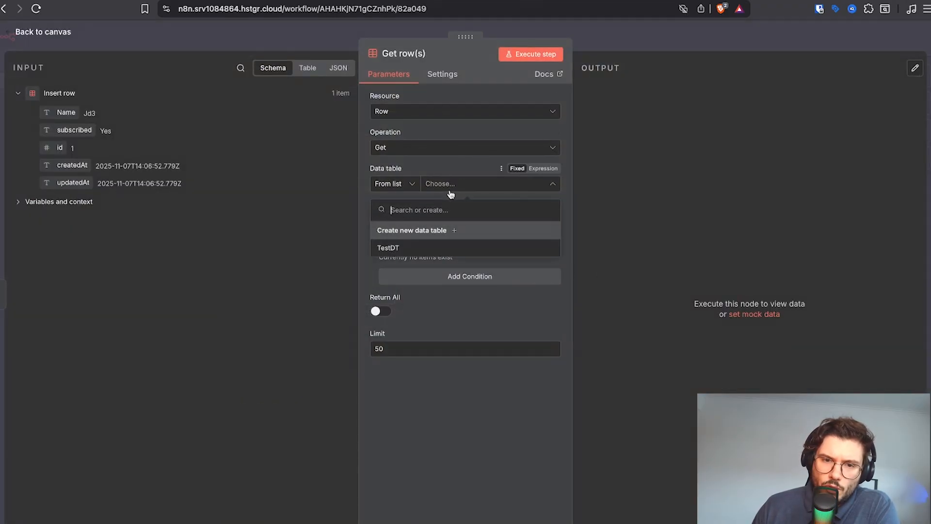
click(435, 250)
click(470, 216)
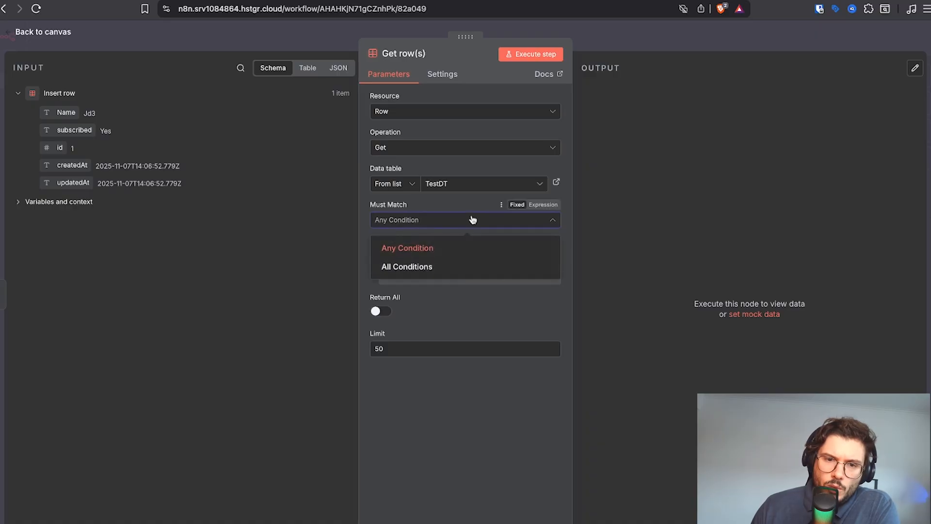
click(473, 219)
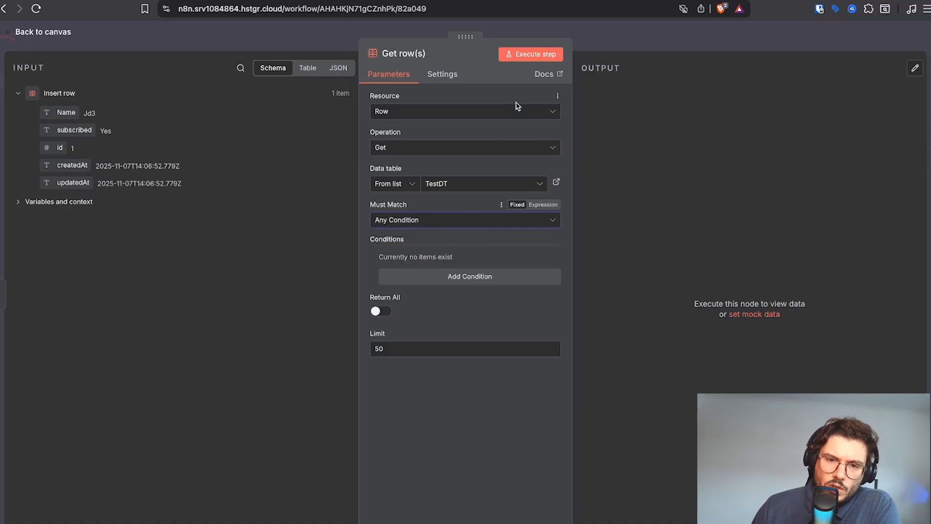
Execute the Get row(s) step, view its output as a schema and return to the canvas
click(530, 59)
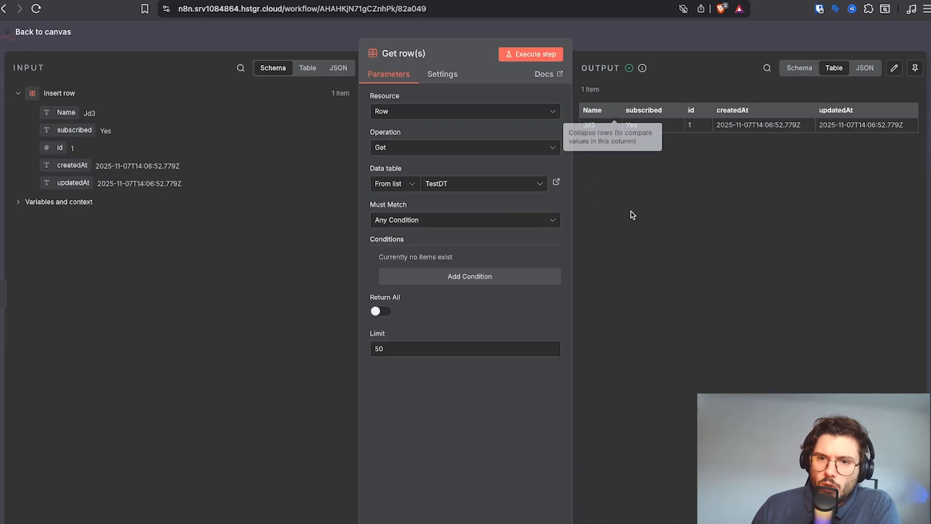
click(806, 72)
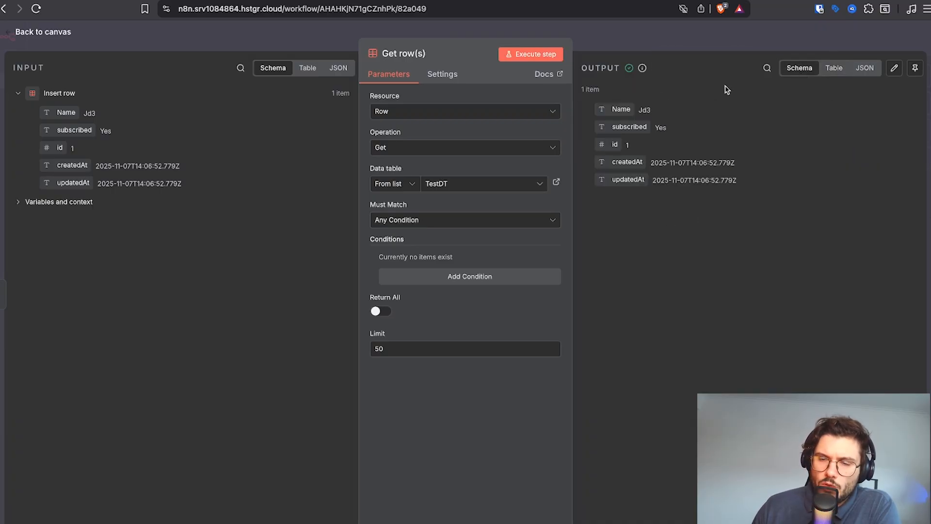
click(724, 36)
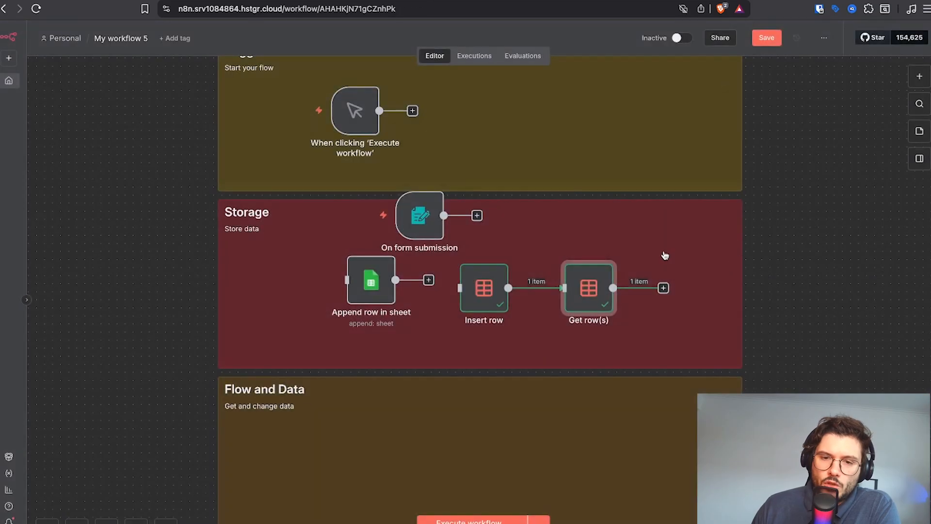
Spread Append row in sheet and Insert row apart in the Storage section, removing Get row(s) and returning On form submission to the trigger section
drag(485, 288, 533, 281)
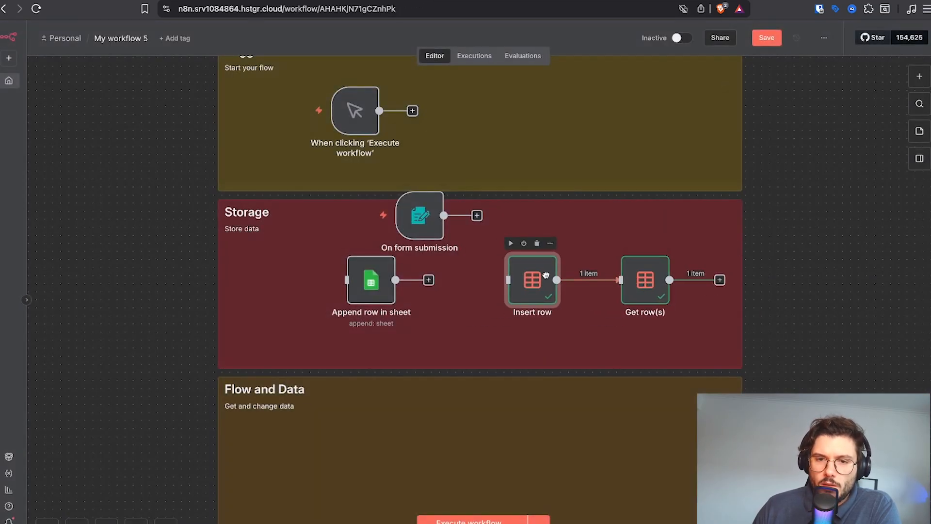
drag(380, 272, 347, 273)
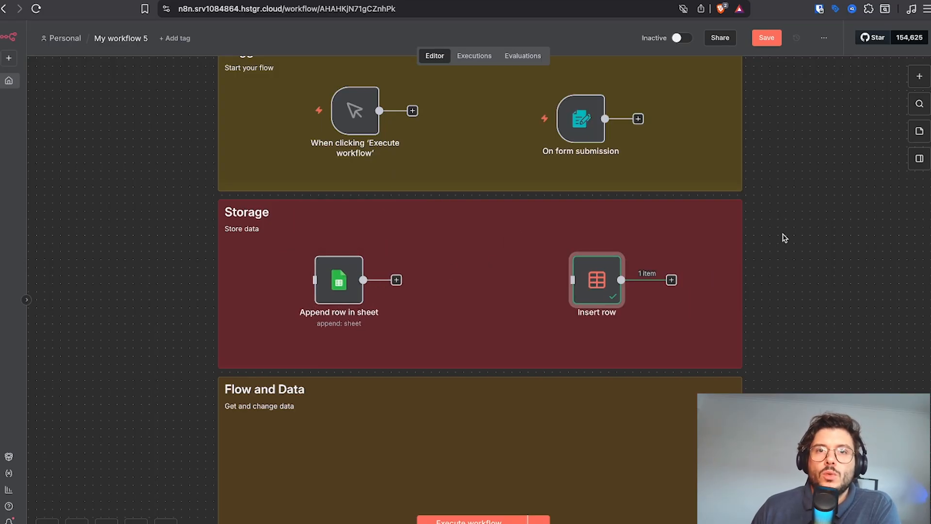
Add an Aggregate node and position it inside the Flow and Data section
scroll(785, 238, down, 5)
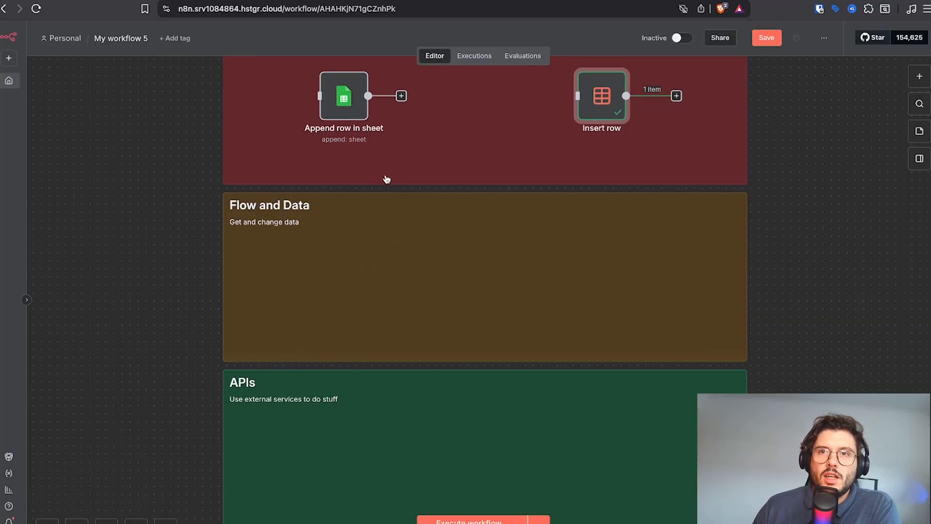
click(919, 77)
text(a)
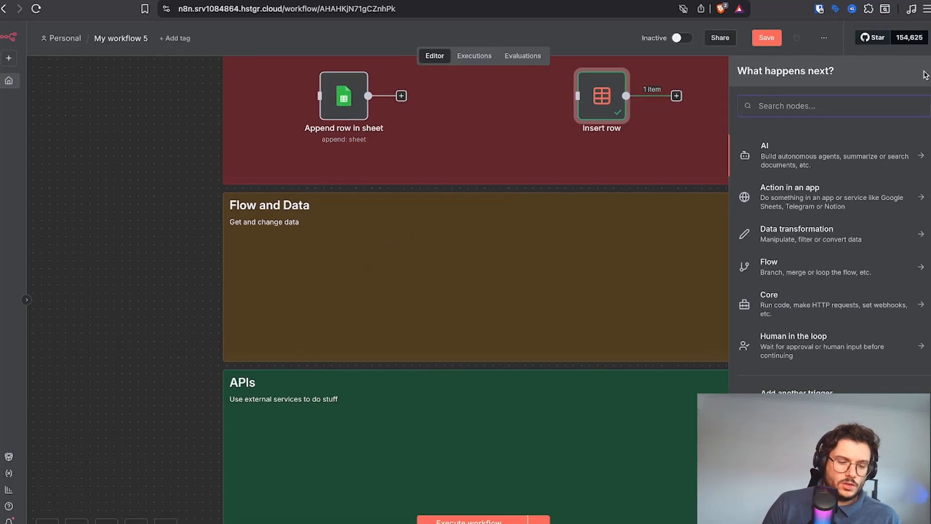
text(gg)
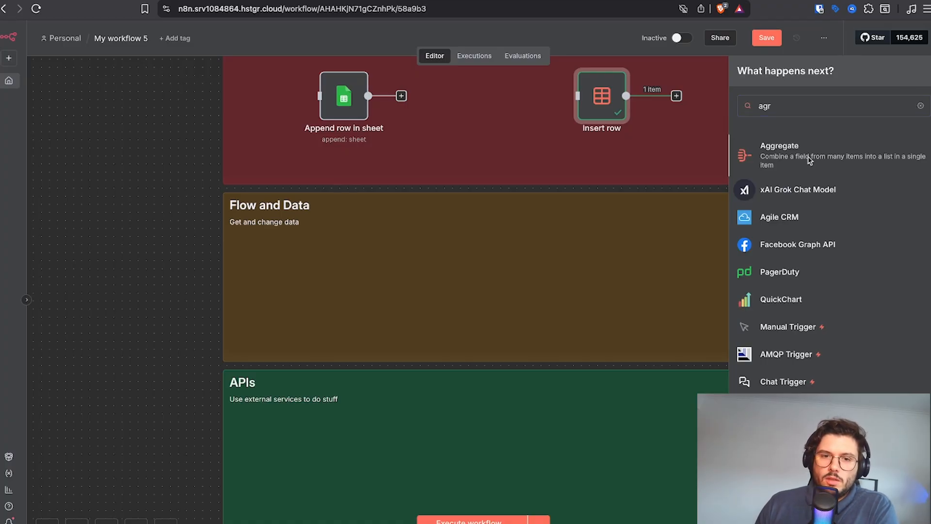
click(756, 148)
key(Escape)
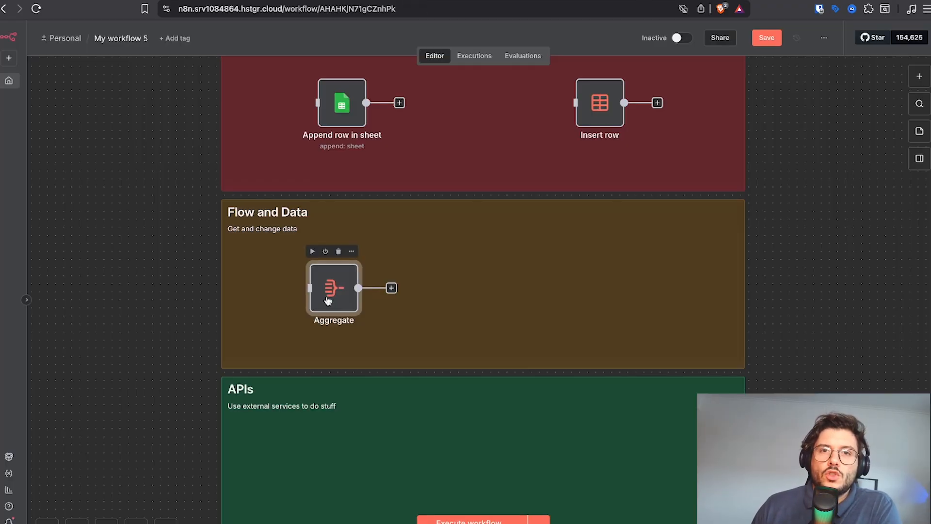
drag(328, 300, 377, 301)
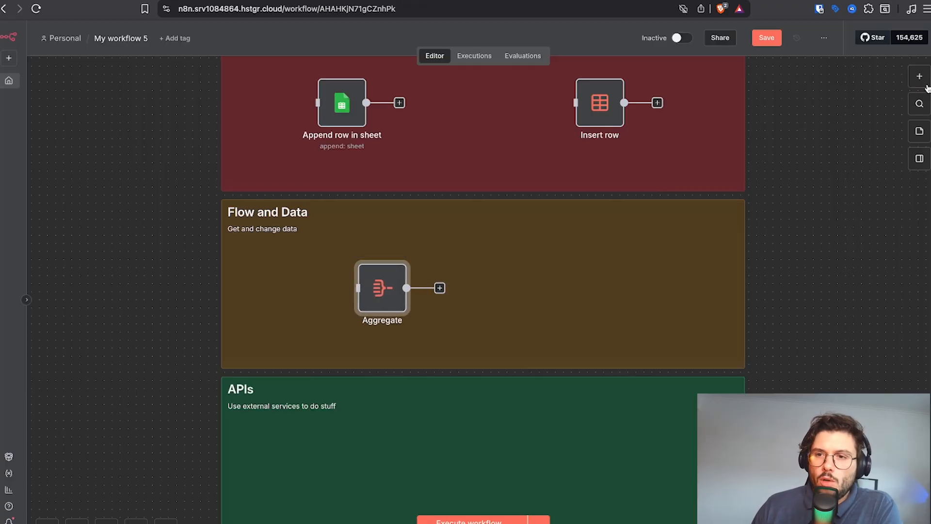
Add a Google Sheets Get row(s) in sheet node and keep its operation on Get Row(s)
click(919, 76)
text(sheets)
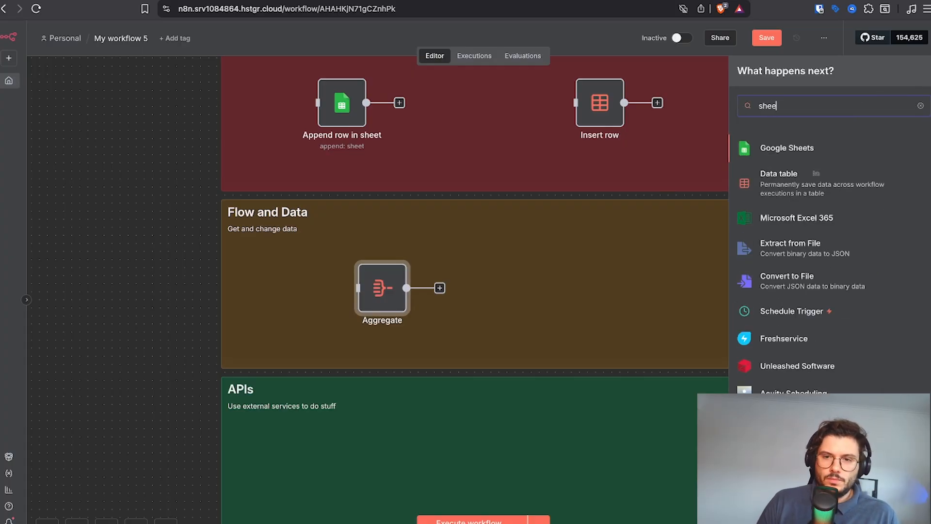
click(803, 152)
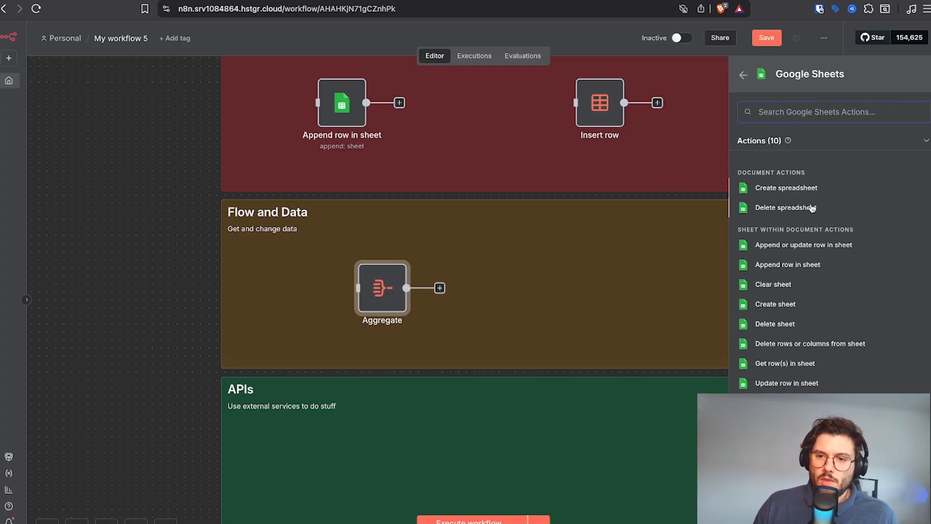
click(799, 363)
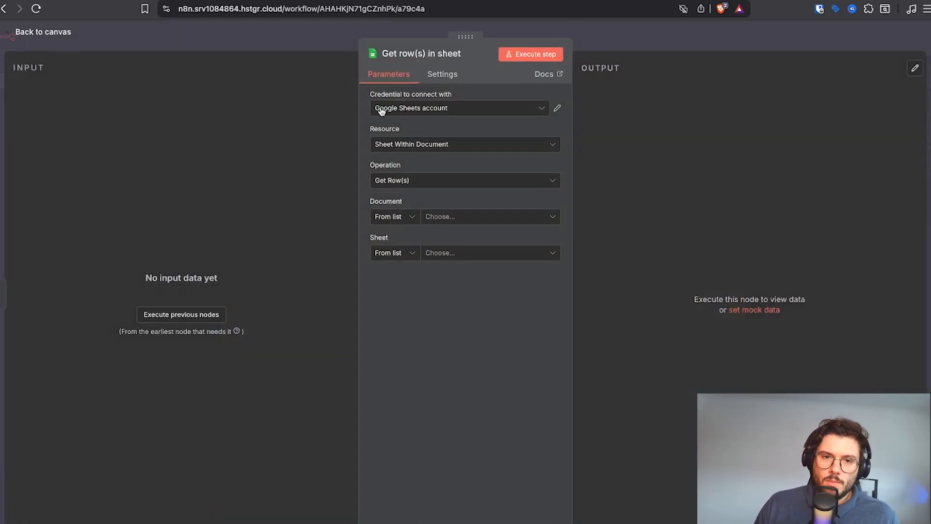
click(427, 177)
click(470, 158)
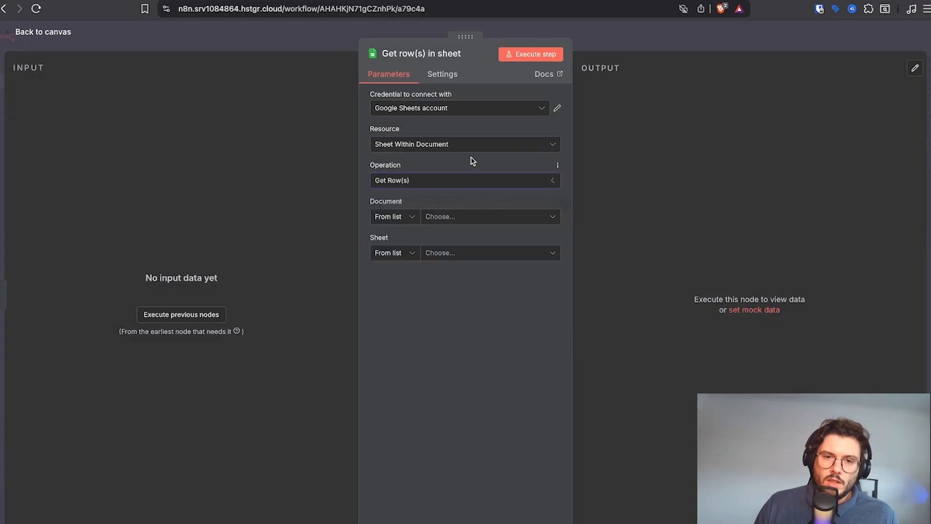
Set the Google Sheets document to By URL with the copied spreadsheet link, and choose the sheet from the list
click(461, 221)
click(412, 216)
click(395, 262)
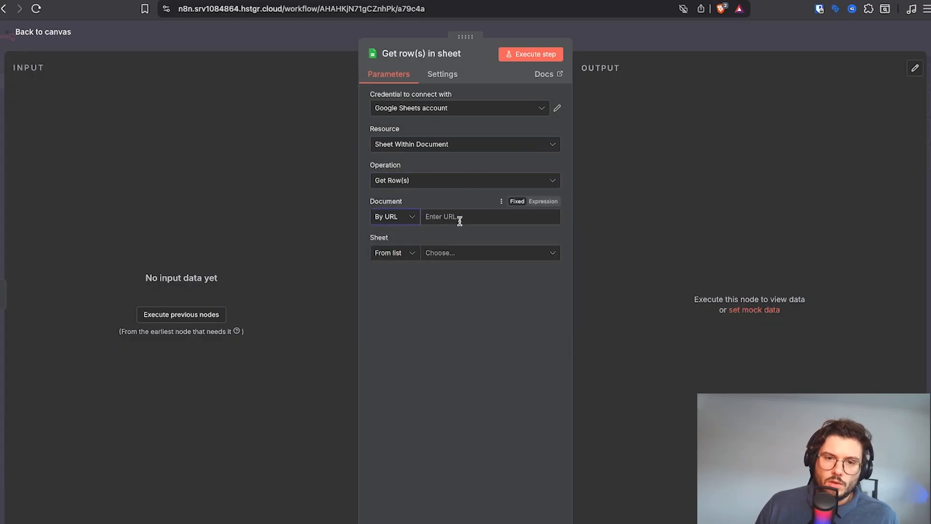
click(459, 218)
key(ctrl+v)
click(394, 252)
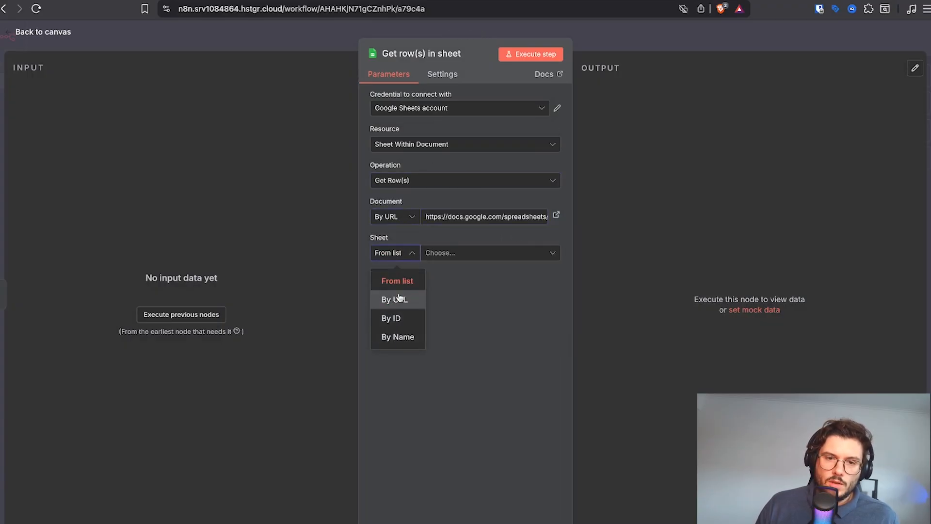
click(487, 297)
click(490, 252)
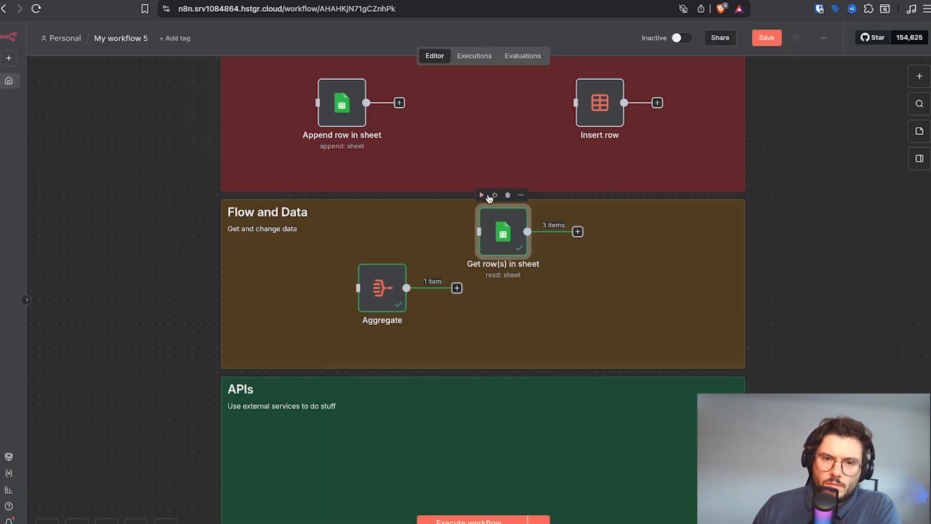
Execute Get row(s) in sheet, and line it up in Flow and Data connected to the Aggregate node's input
click(482, 196)
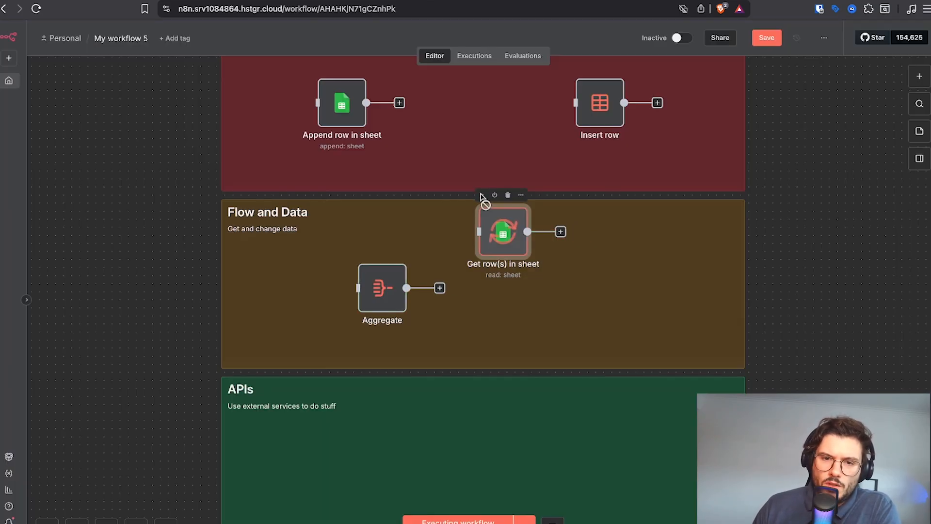
click(521, 196)
click(540, 208)
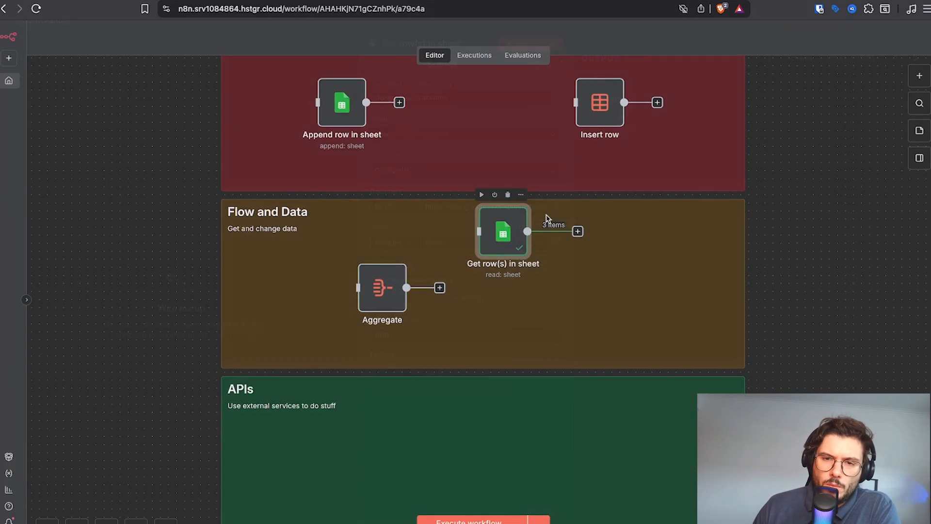
click(646, 39)
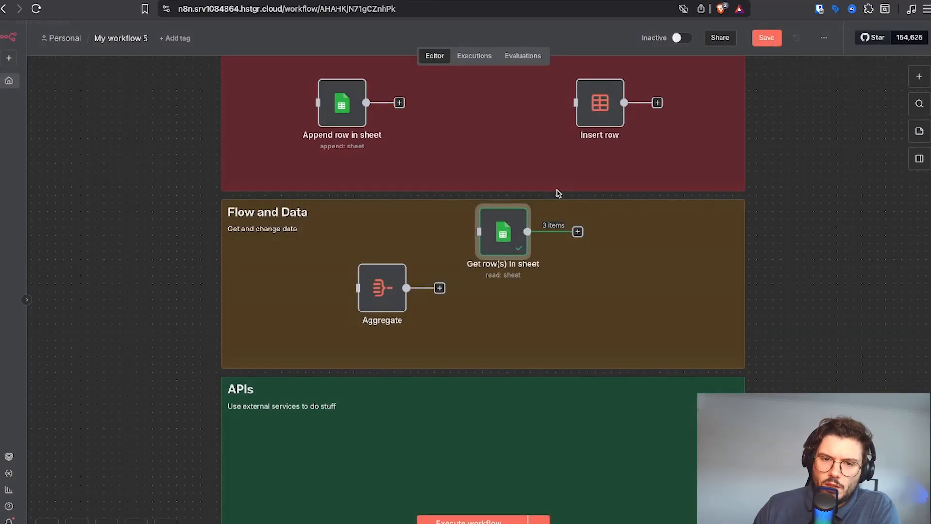
drag(508, 236, 291, 276)
drag(369, 283, 398, 269)
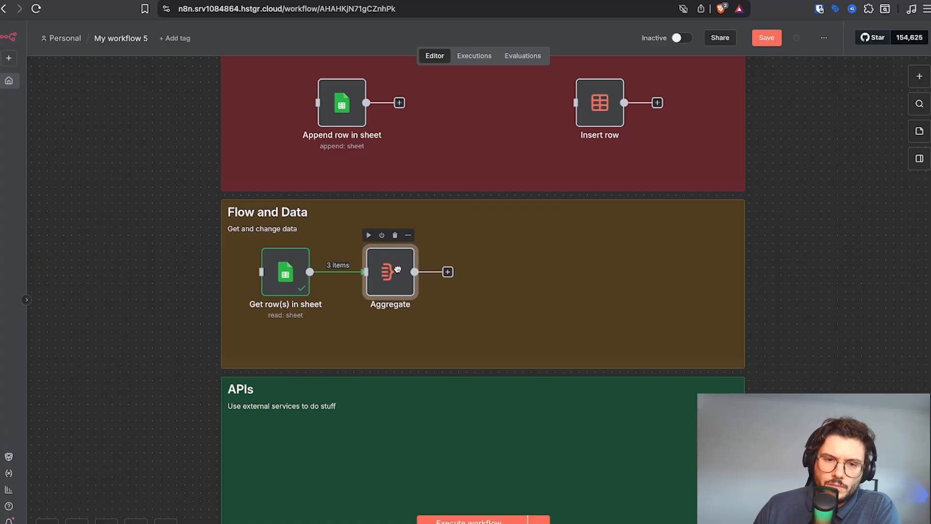
Aggregate the individual field row_number, execute the Aggregate step and return to the canvas
right_click(407, 250)
click(428, 250)
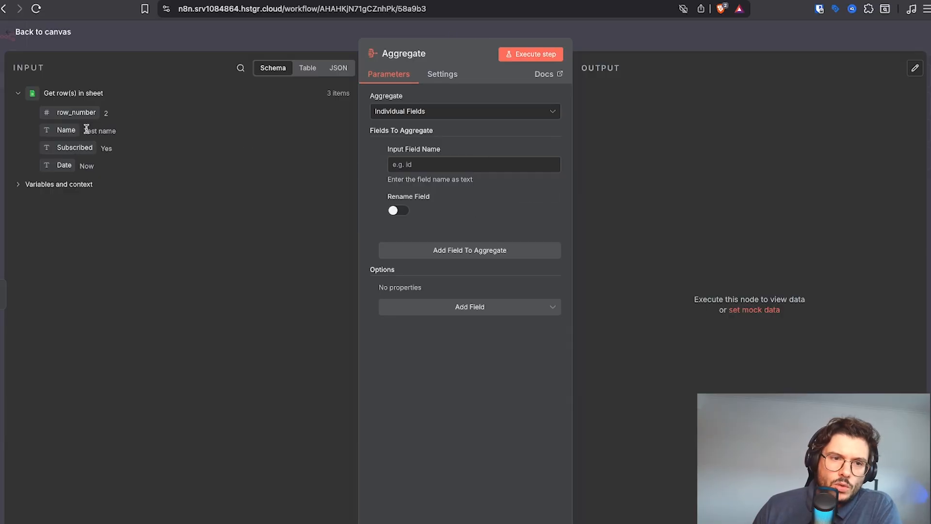
drag(76, 106, 427, 170)
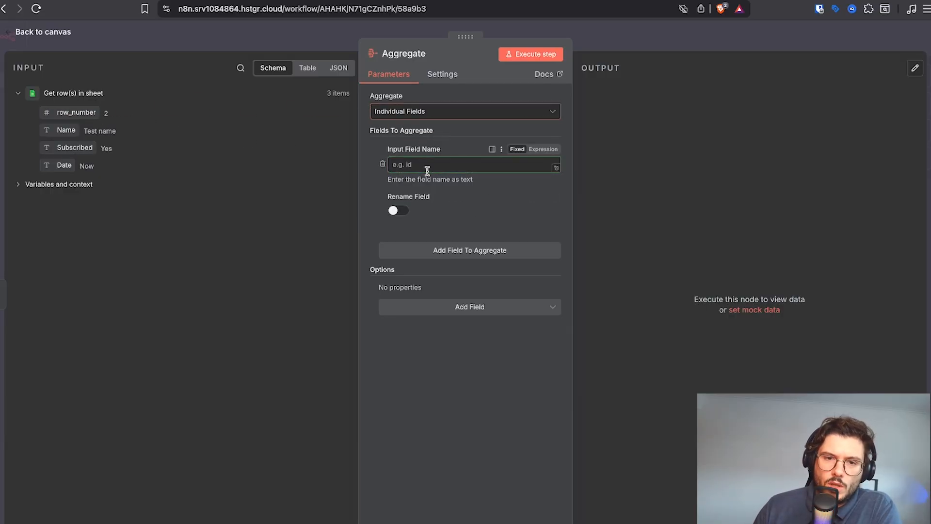
click(527, 62)
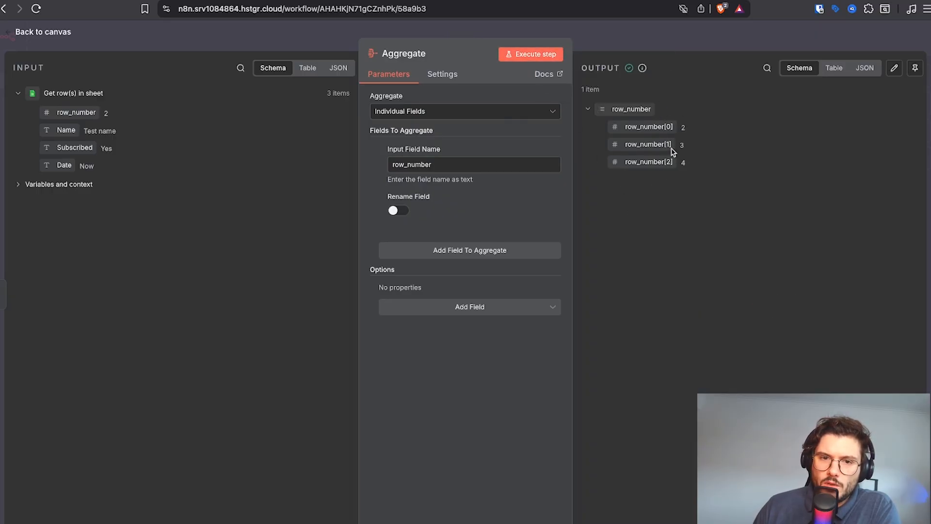
click(609, 33)
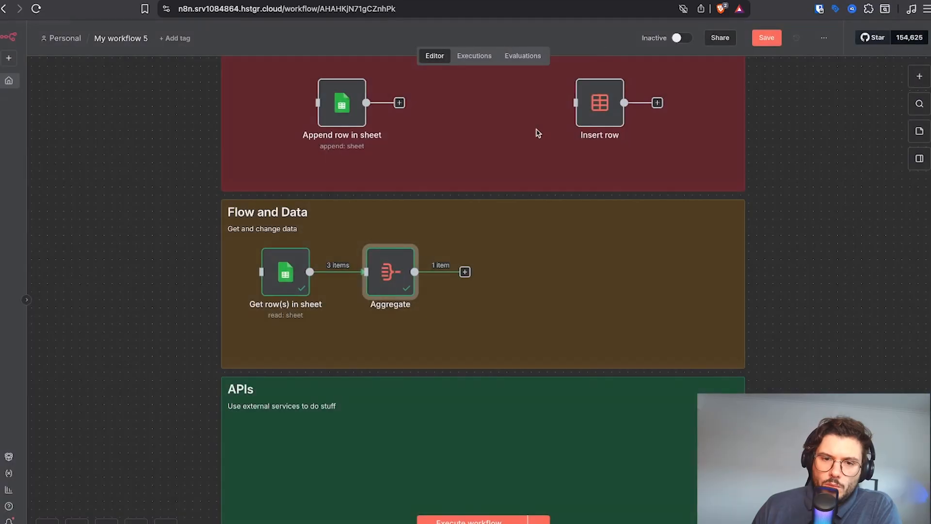
Set Aggregate to All Item Data (Into a Single List), execute the step, examine its output and return to the canvas
mouse_move(339, 268)
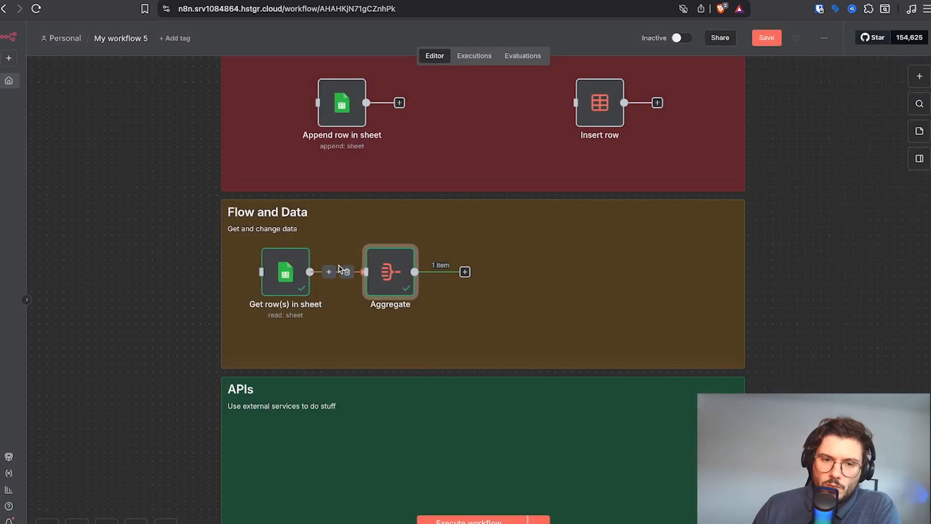
right_click(412, 240)
click(425, 252)
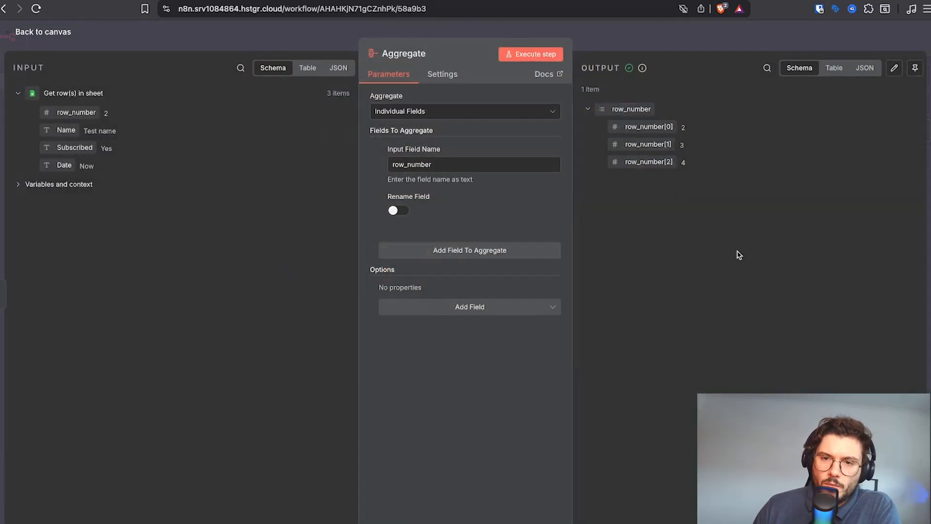
click(520, 115)
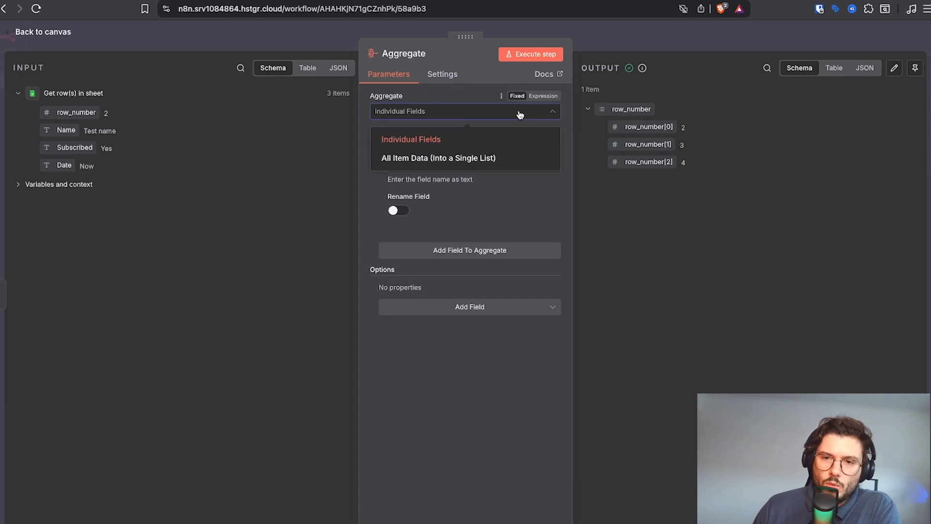
click(511, 164)
click(543, 61)
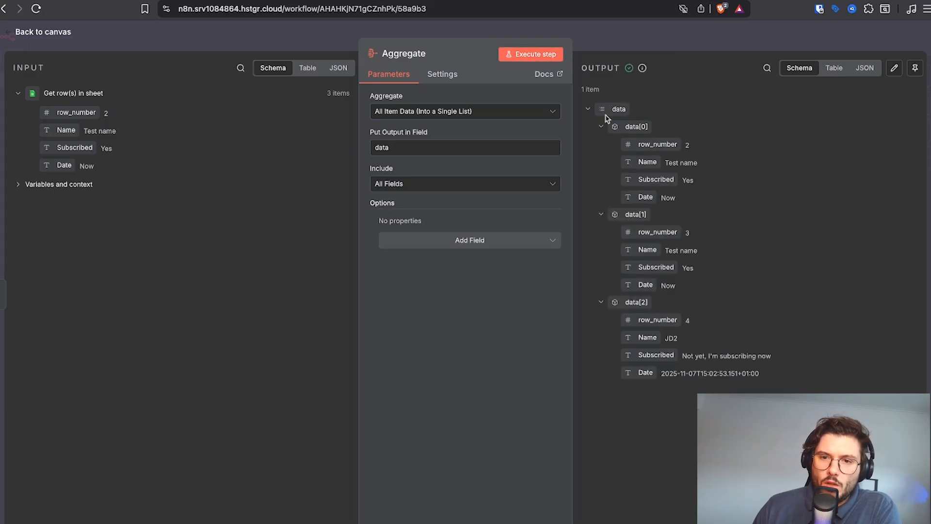
drag(606, 132, 610, 107)
drag(779, 391, 790, 380)
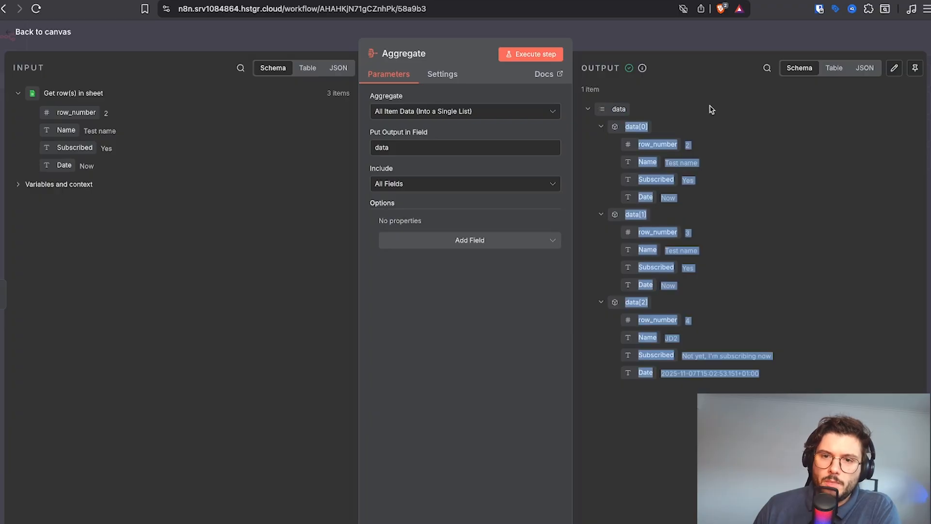
click(712, 46)
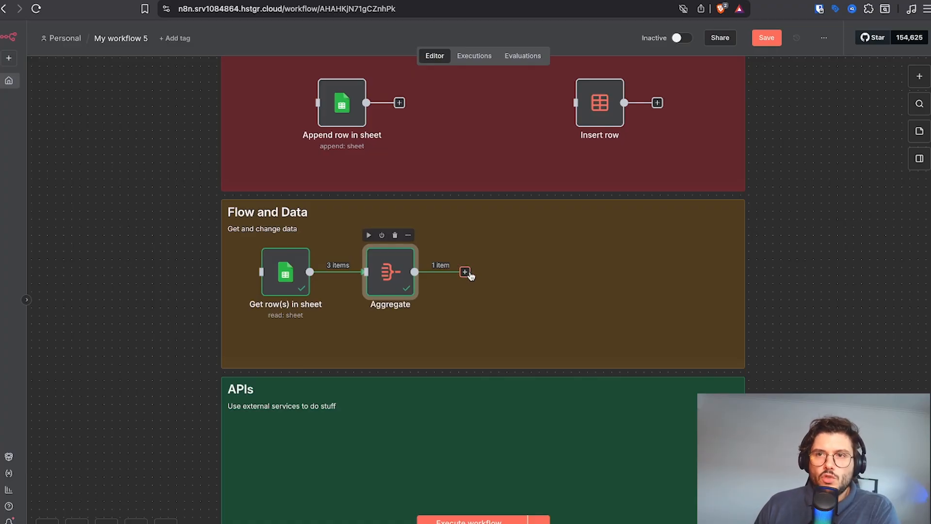
Add a Split Out node and place it after Aggregate, connected to its output
click(919, 76)
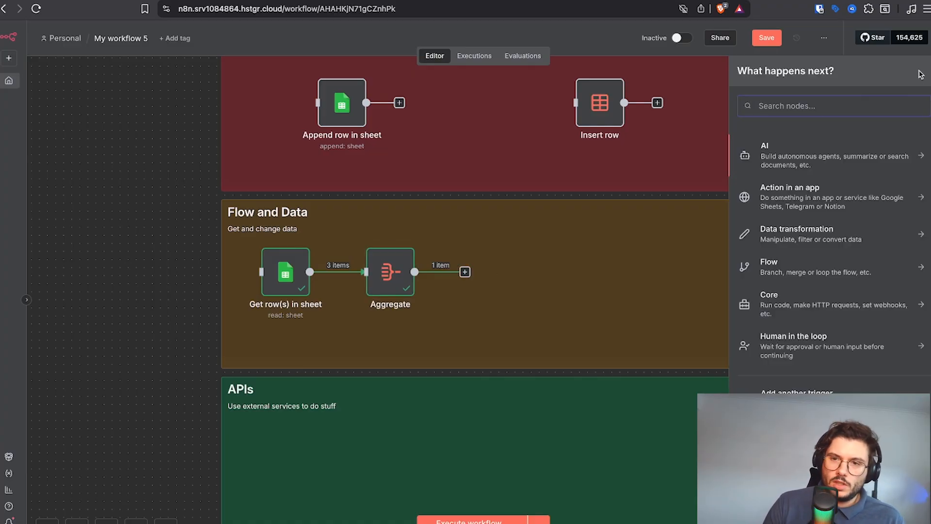
text(splitt)
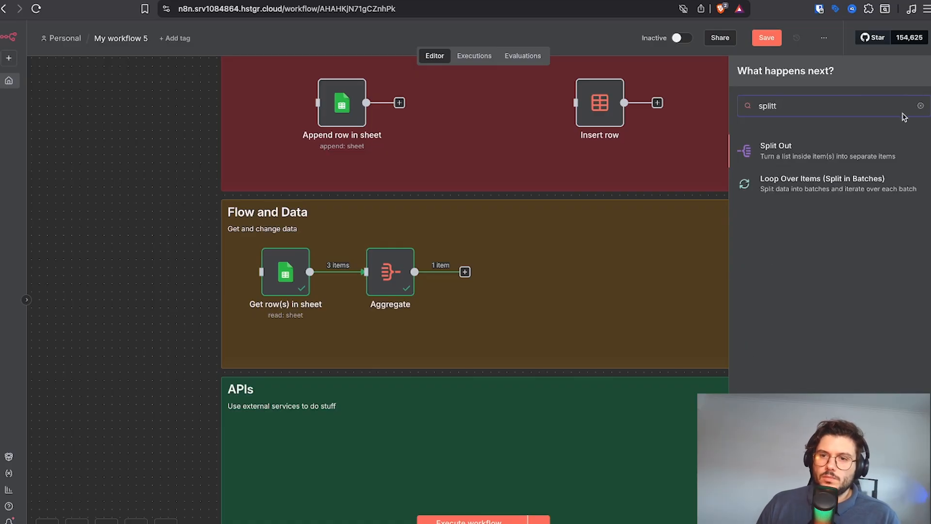
click(840, 150)
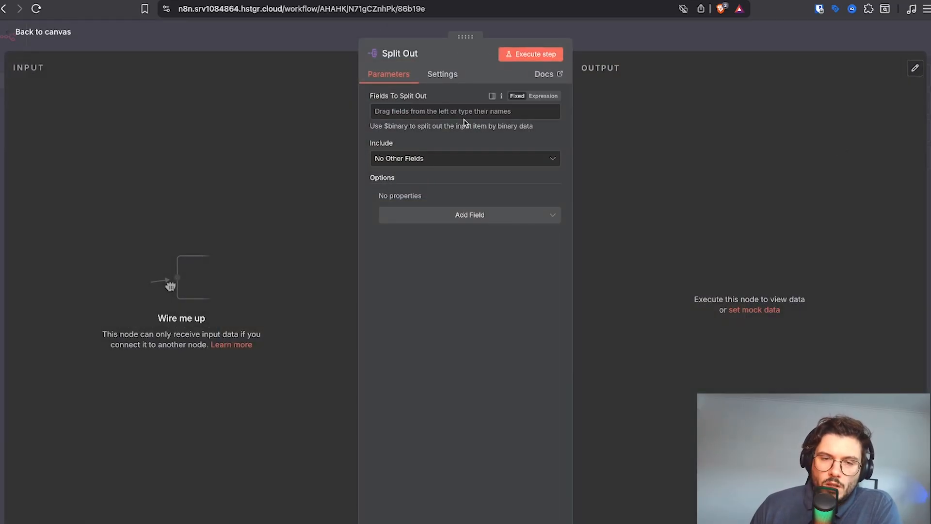
click(633, 36)
drag(784, 208, 482, 283)
drag(483, 282, 482, 274)
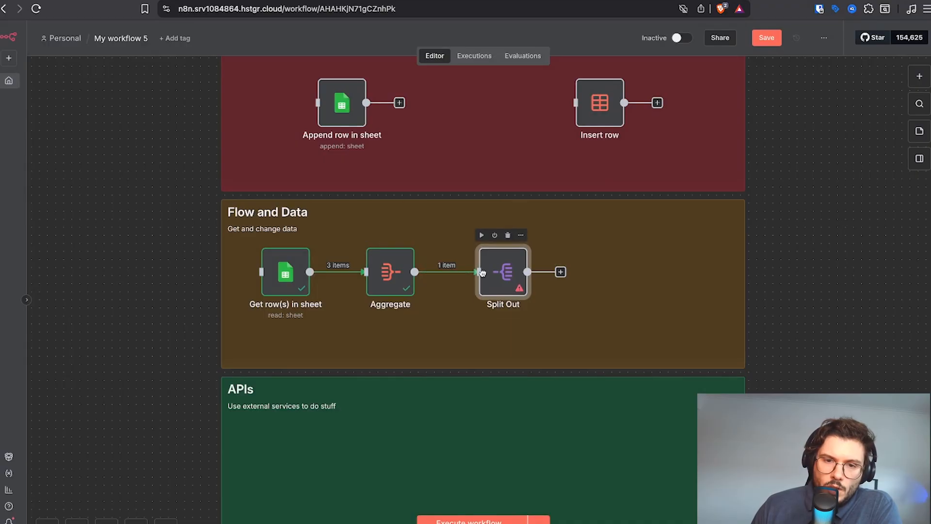
Set the Split Out node's field to the Aggregate data list, execute the step and return to the canvas
right_click(515, 244)
click(532, 258)
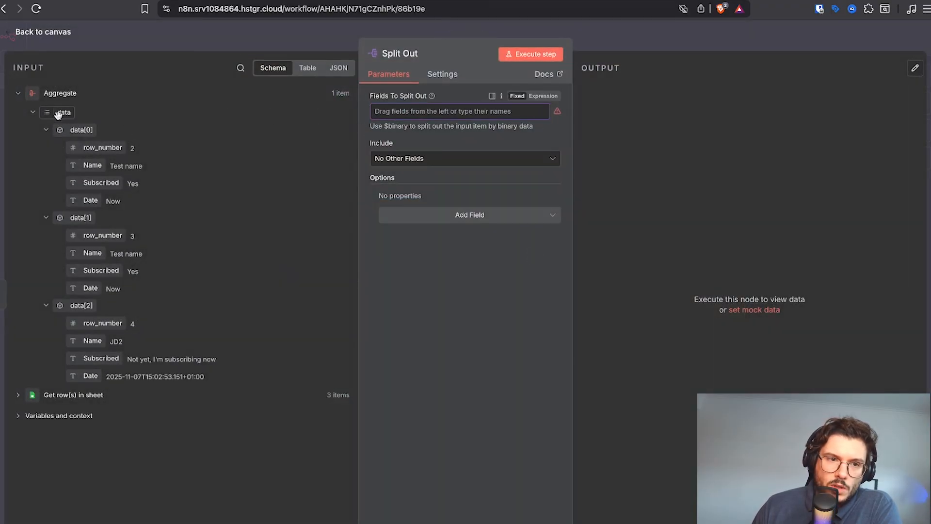
drag(59, 113, 409, 112)
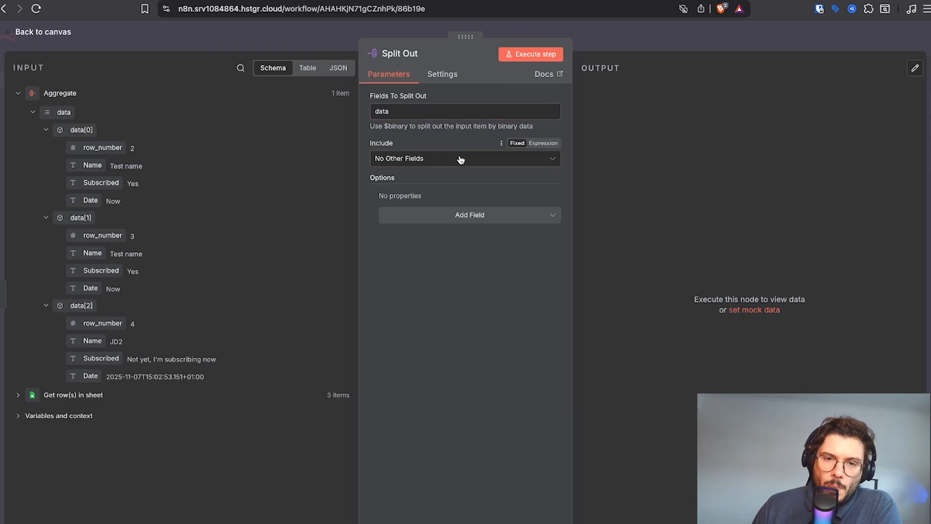
click(531, 54)
click(671, 39)
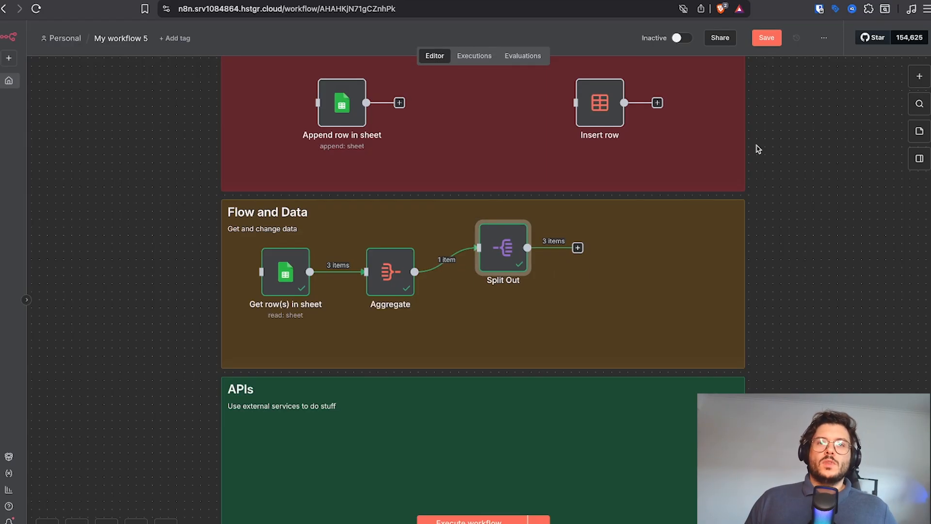
Add an If node connected to the Split Out output
click(920, 76)
text(if)
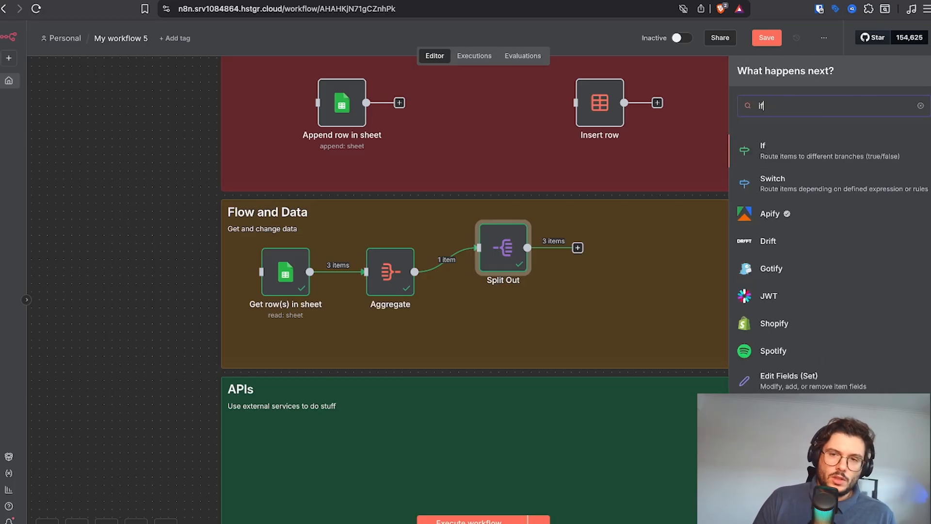
click(825, 145)
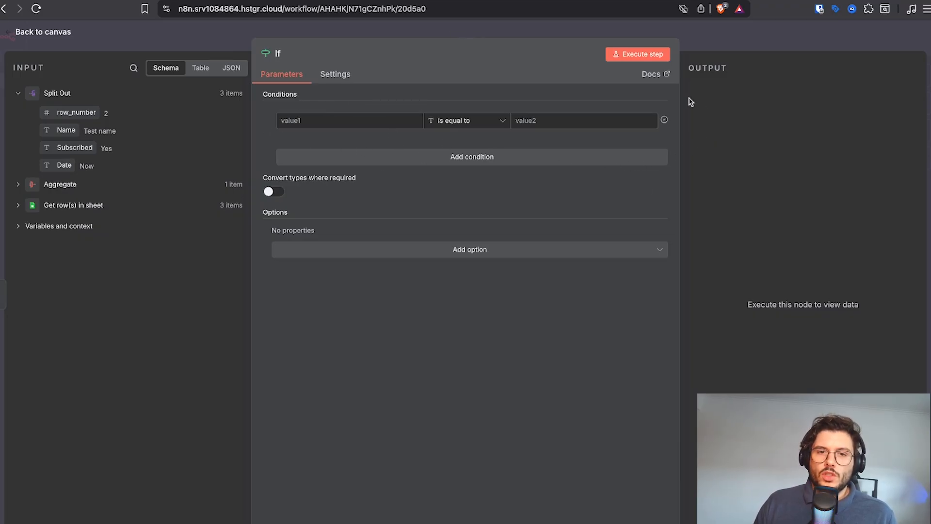
Set the If condition to check that row_number, as a Number, is equal to 3, and execute the step
drag(68, 114, 297, 121)
click(541, 122)
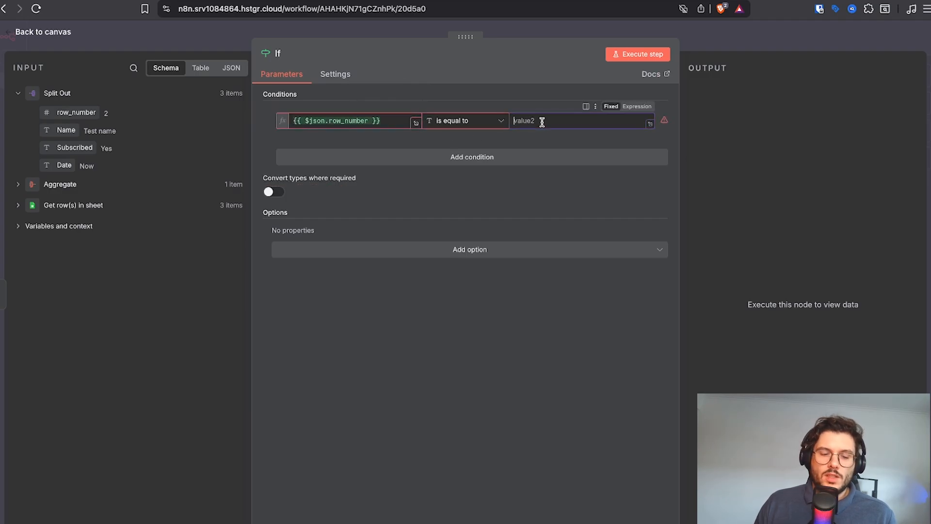
text(3)
click(490, 122)
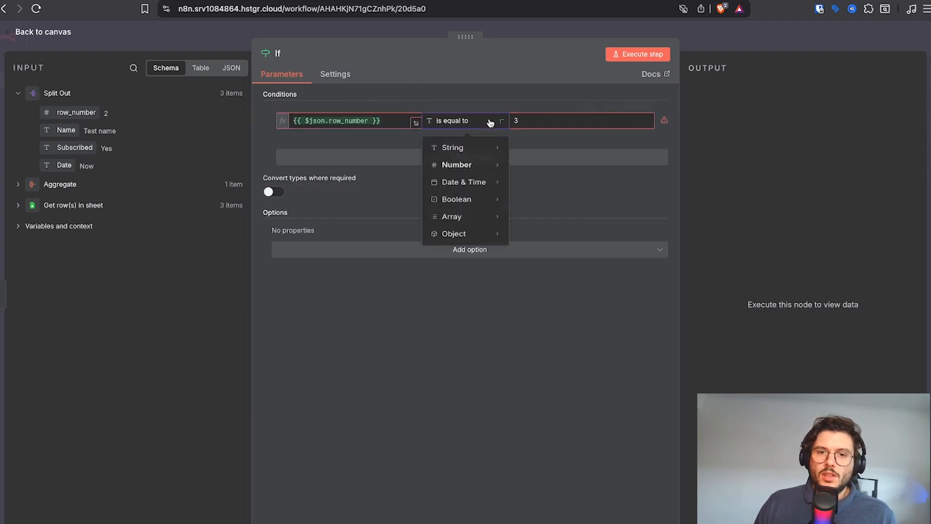
mouse_move(484, 167)
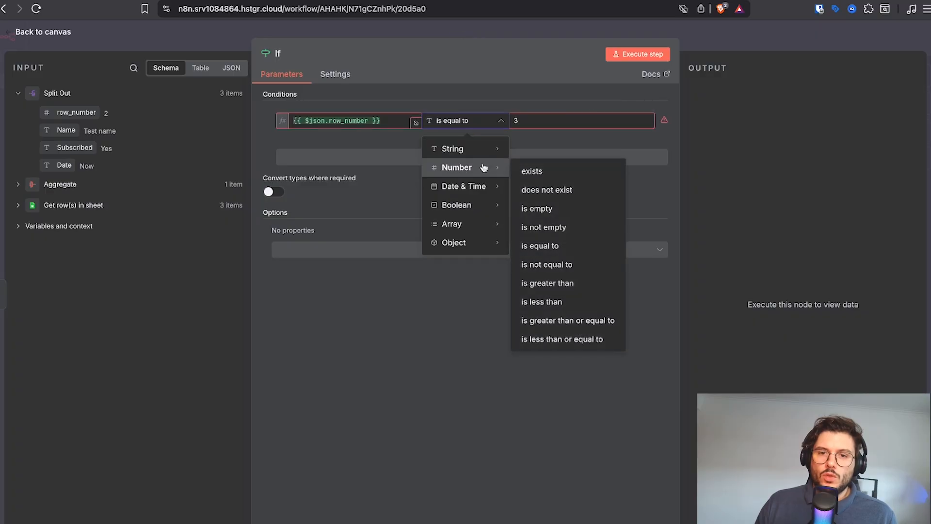
click(551, 244)
click(621, 64)
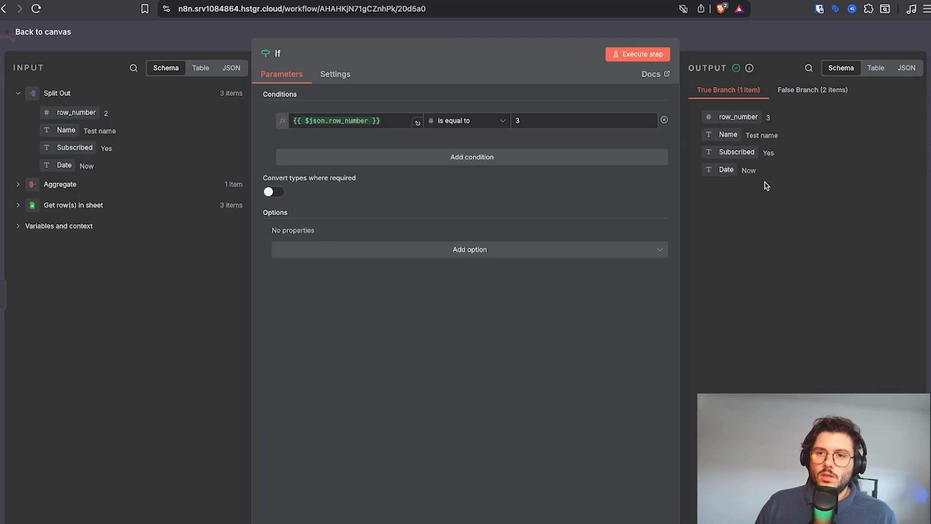
Compare the If node's True Branch and False Branch outputs, in both table and schema views
click(815, 89)
click(876, 68)
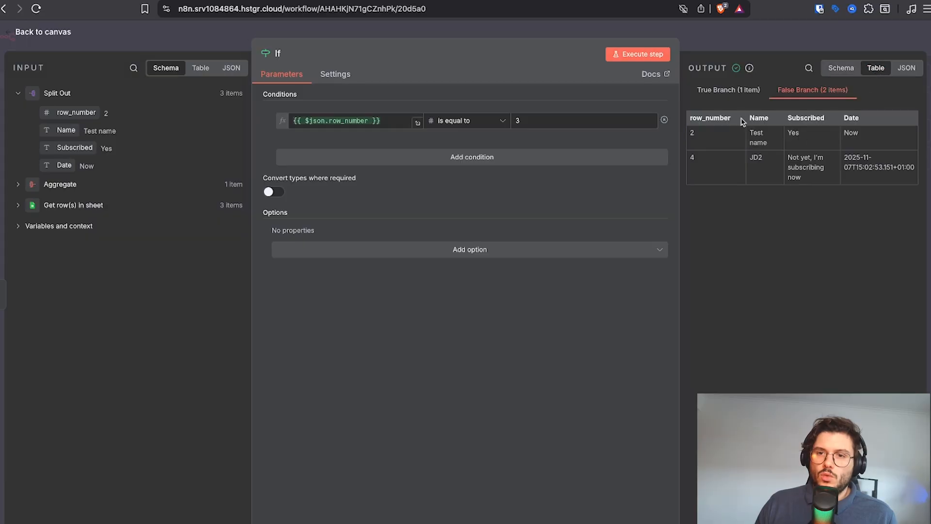
click(736, 91)
click(813, 89)
click(841, 68)
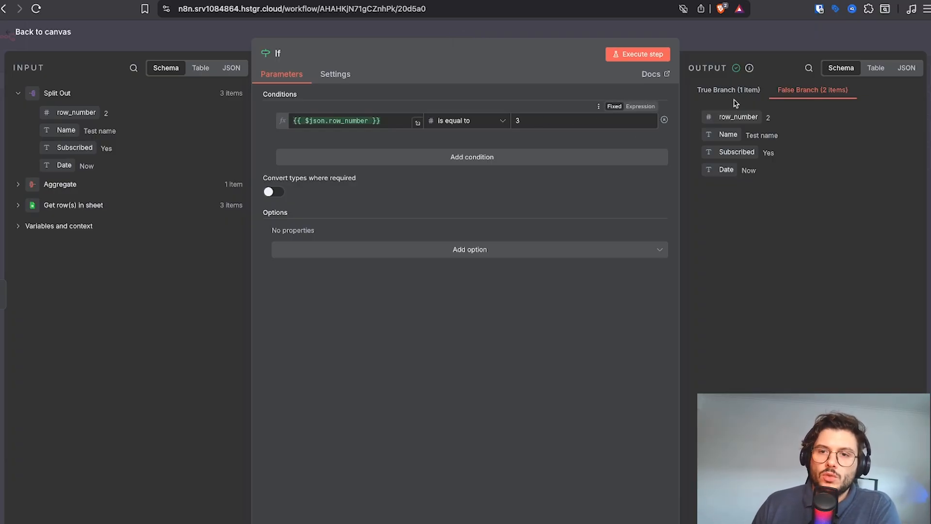
click(875, 68)
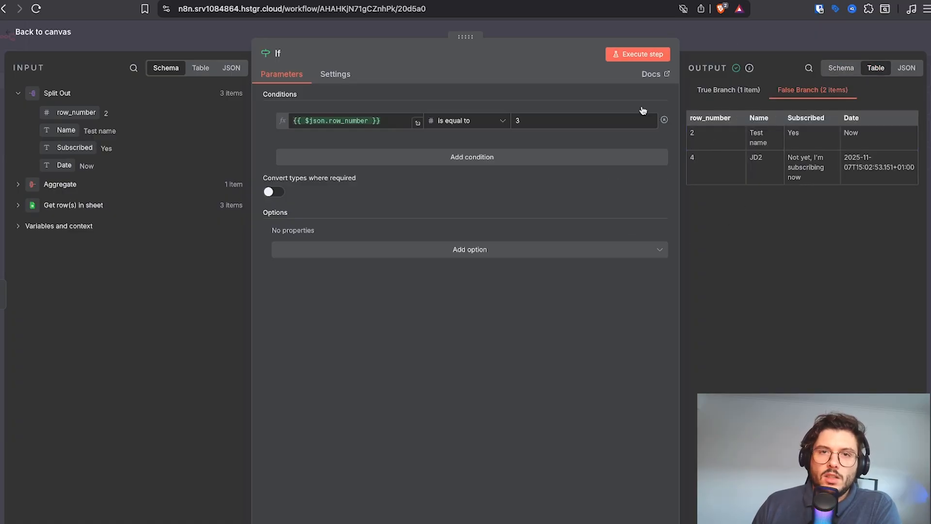
click(742, 92)
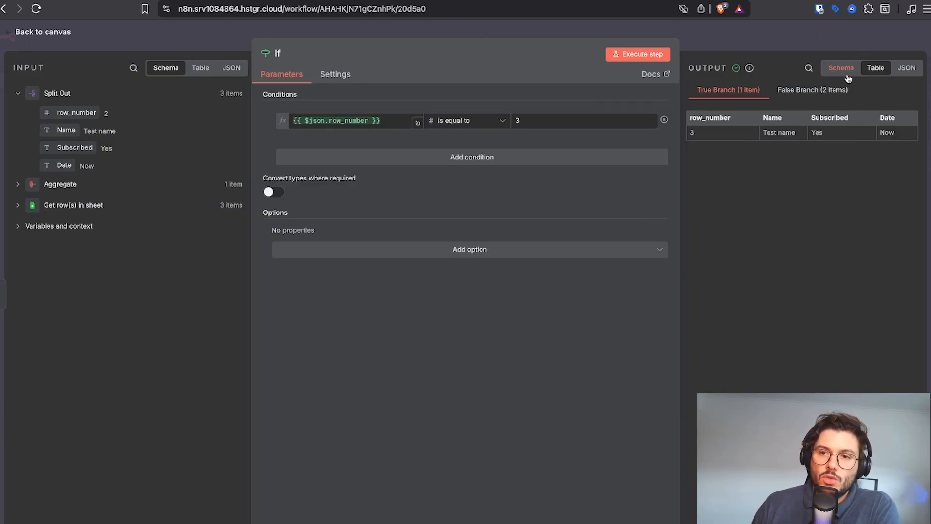
click(802, 96)
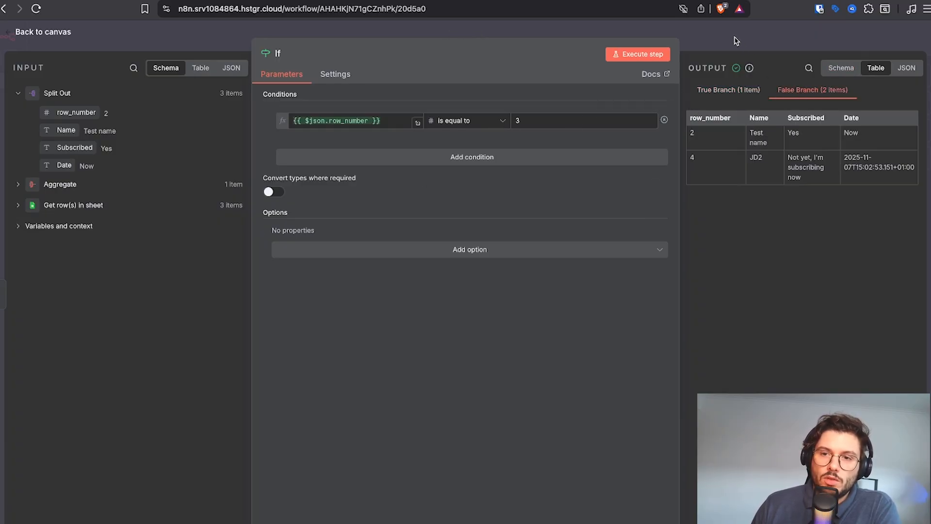
click(735, 39)
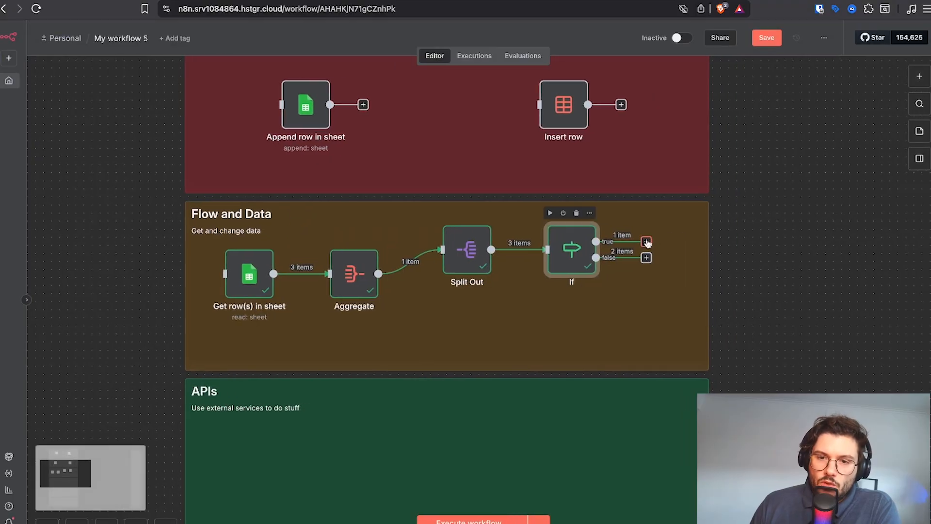
click(646, 241)
click(695, 243)
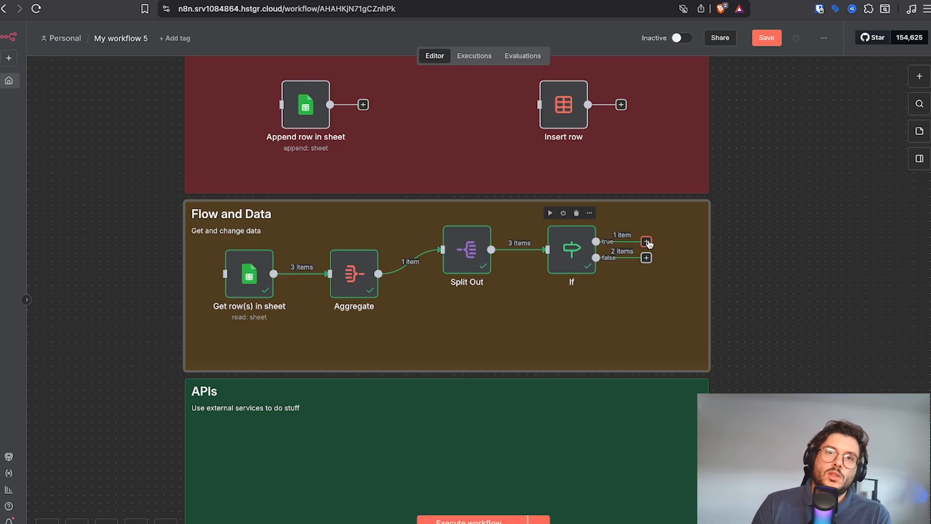
Reopen the If node and change its condition to check that row_number, as a Number, is greater than 65
right_click(590, 228)
click(604, 233)
click(473, 122)
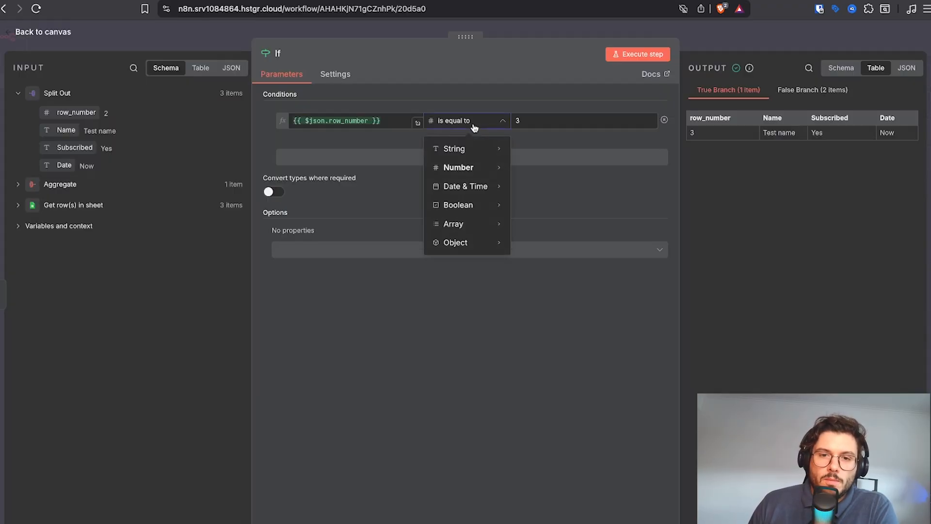
mouse_move(482, 169)
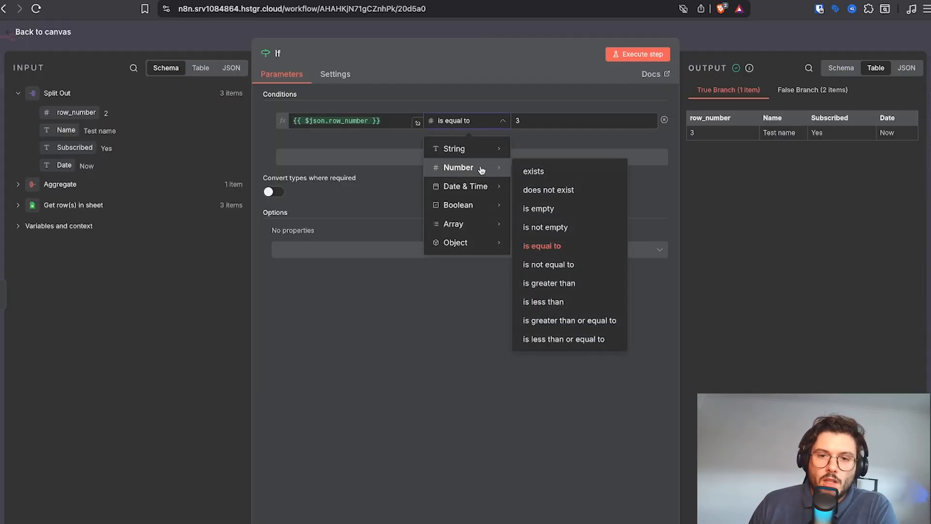
click(572, 286)
click(534, 121)
key(BackSpace)
text(65)
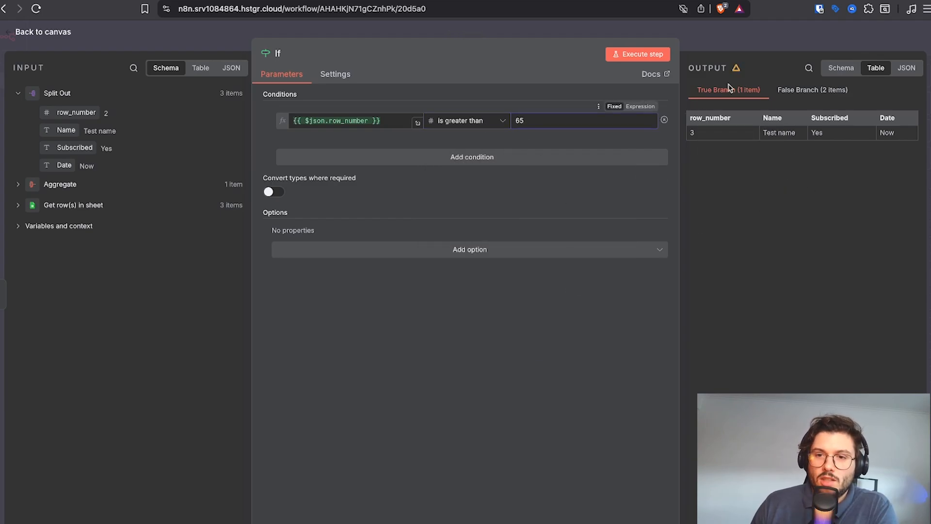
Execute the If step and view its False Branch output before returning to the canvas
click(646, 60)
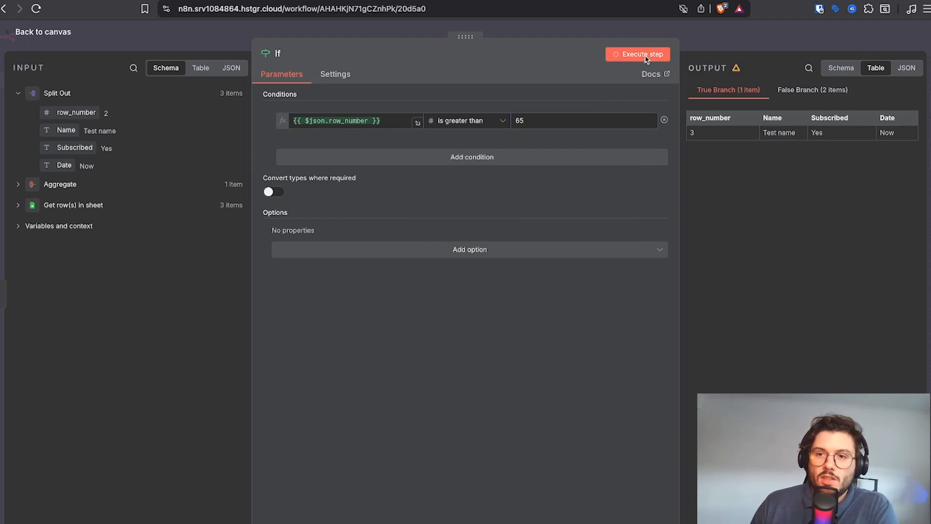
click(783, 90)
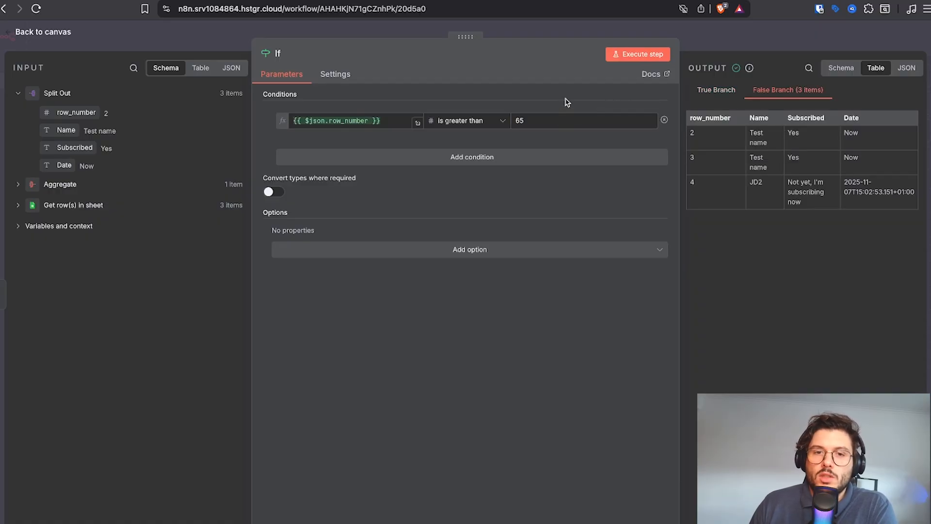
click(396, 121)
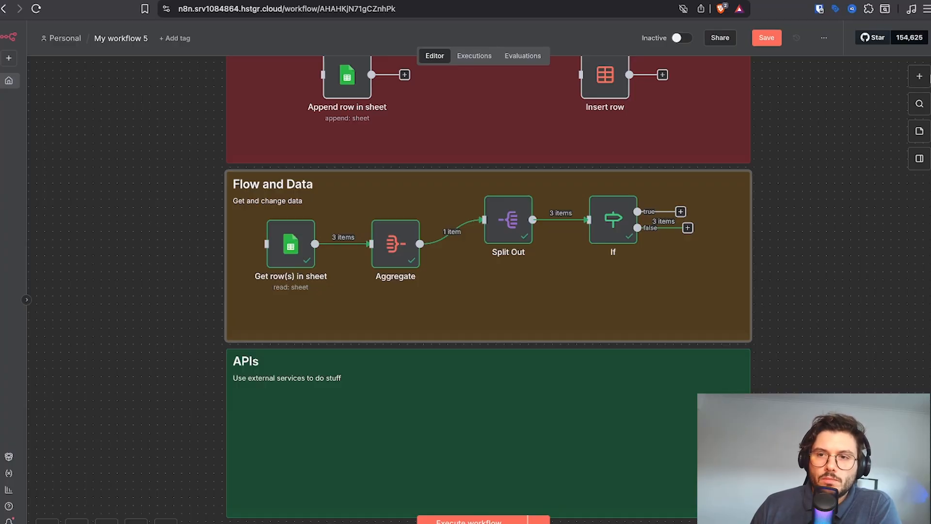
Add a Wait node with its default settings and place it in the Flow and Data section between Split Out and If
click(919, 76)
text(wai)
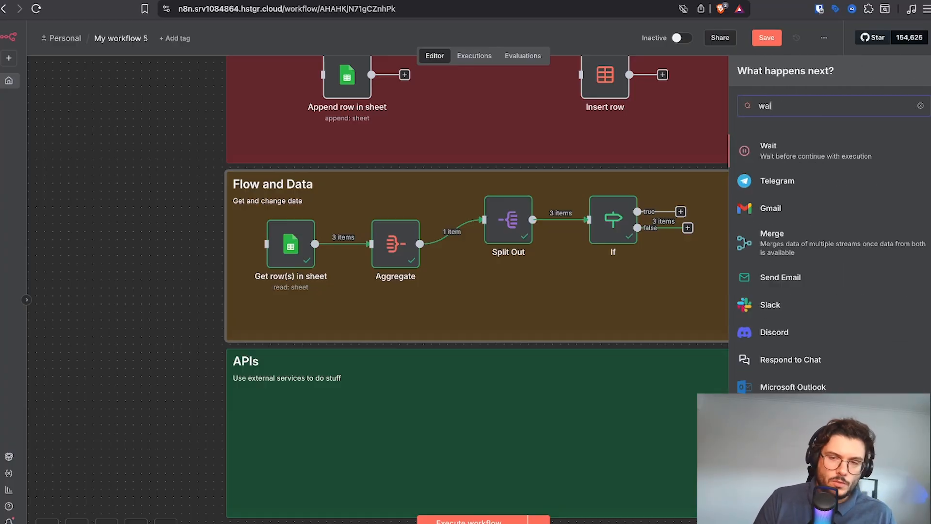
text(t)
click(795, 145)
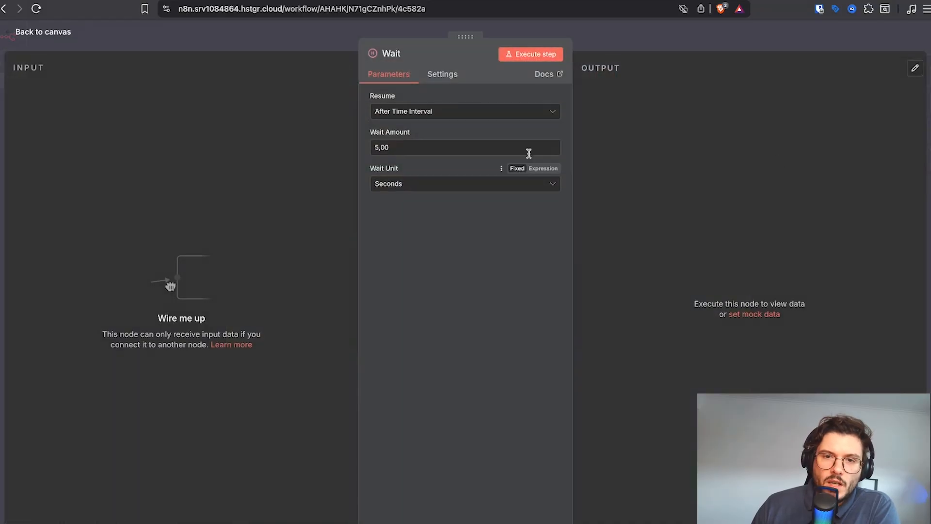
click(611, 38)
drag(437, 295, 566, 288)
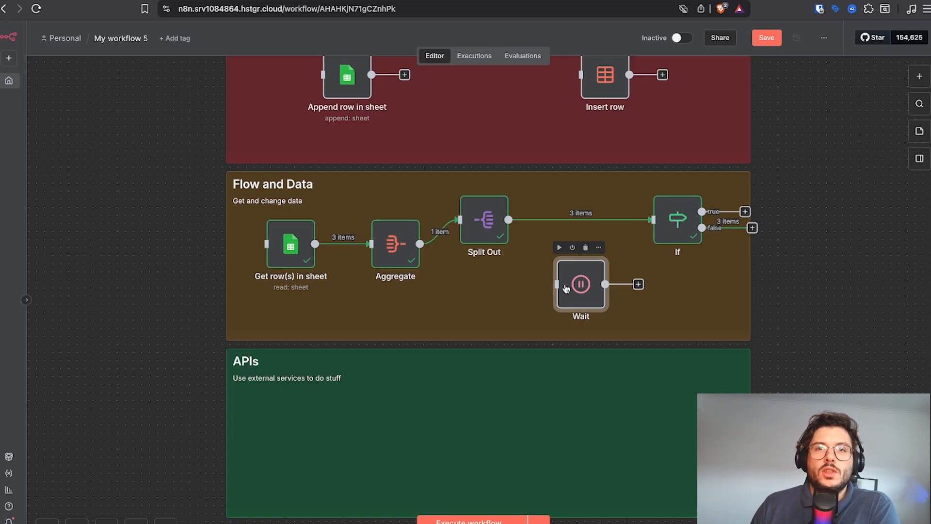
Replace the direct link from Split Out to If with connections running through the Wait node
click(588, 219)
drag(509, 220, 568, 289)
drag(627, 281, 653, 219)
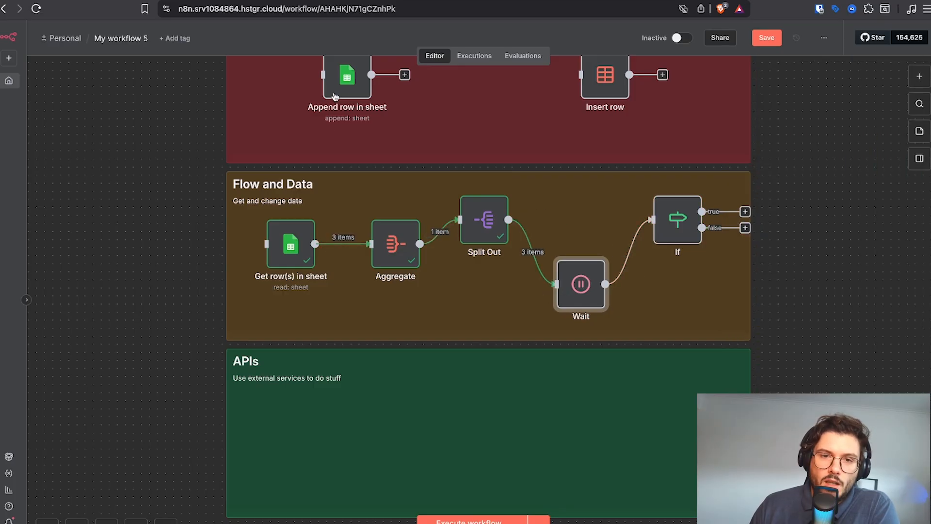
Place the manual trigger in front of Get row(s) in sheet, connected to it, and execute the workflow
scroll(346, 94, up, 1)
scroll(346, 93, up, 4)
drag(376, 87, 217, 419)
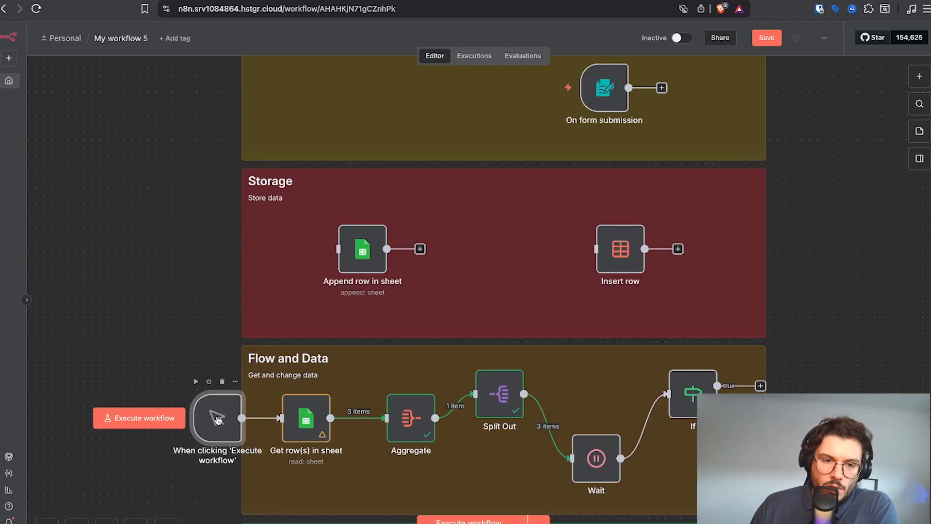
click(146, 418)
scroll(160, 417, down, 2)
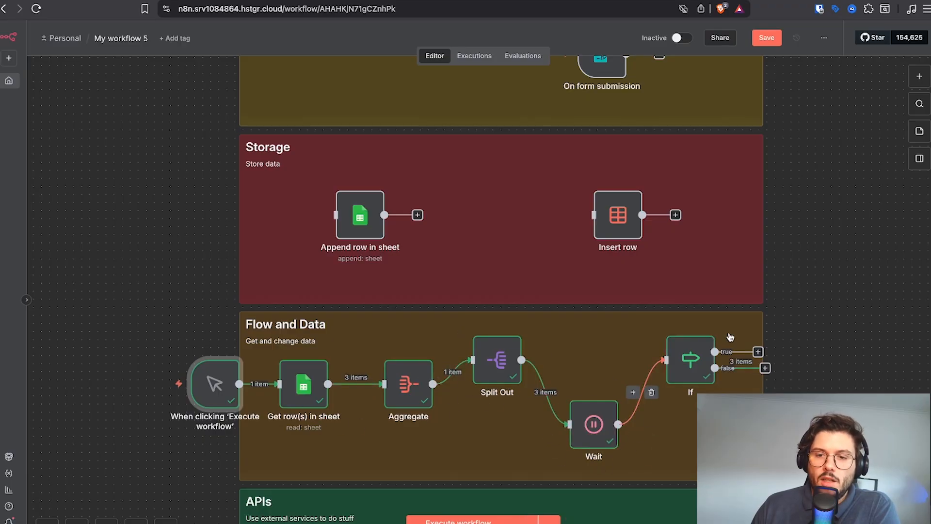
Compare the Wait node's input and output in schema view, and line the node up between Split Out and If on the canvas
double_click(606, 409)
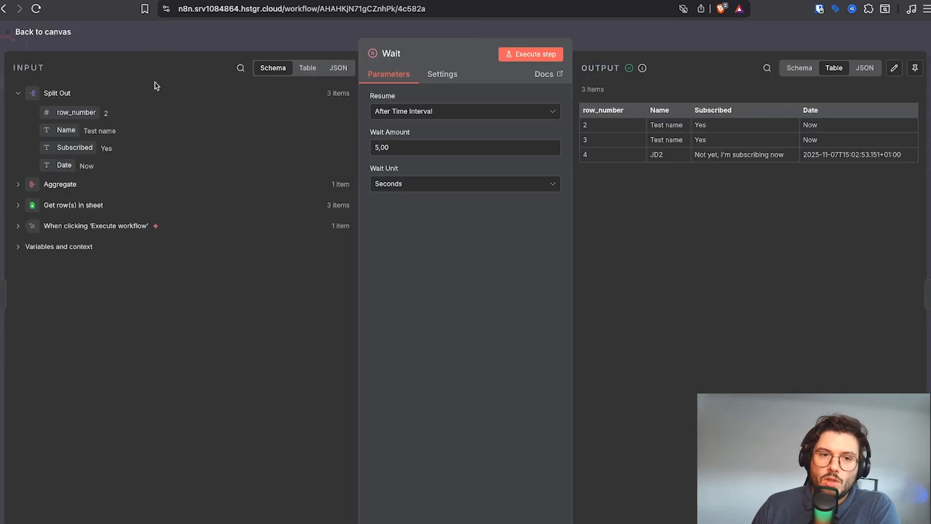
click(795, 72)
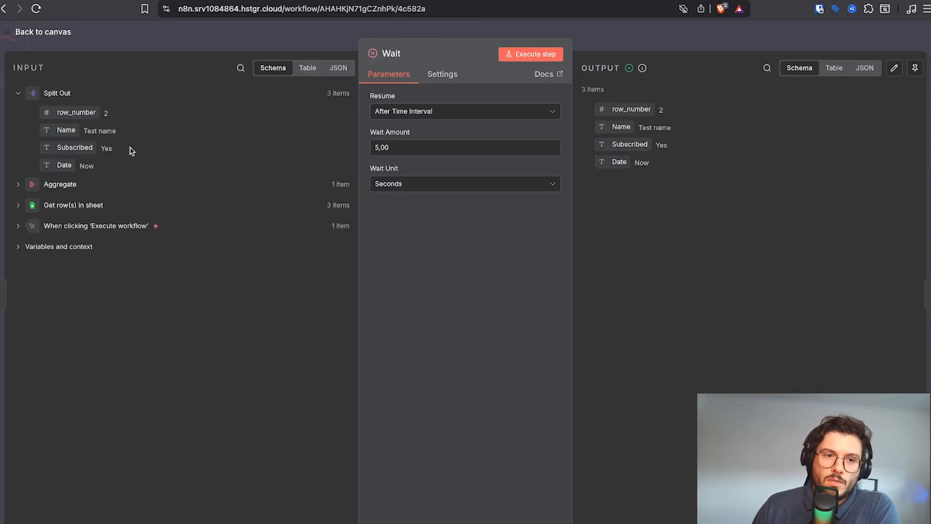
click(614, 41)
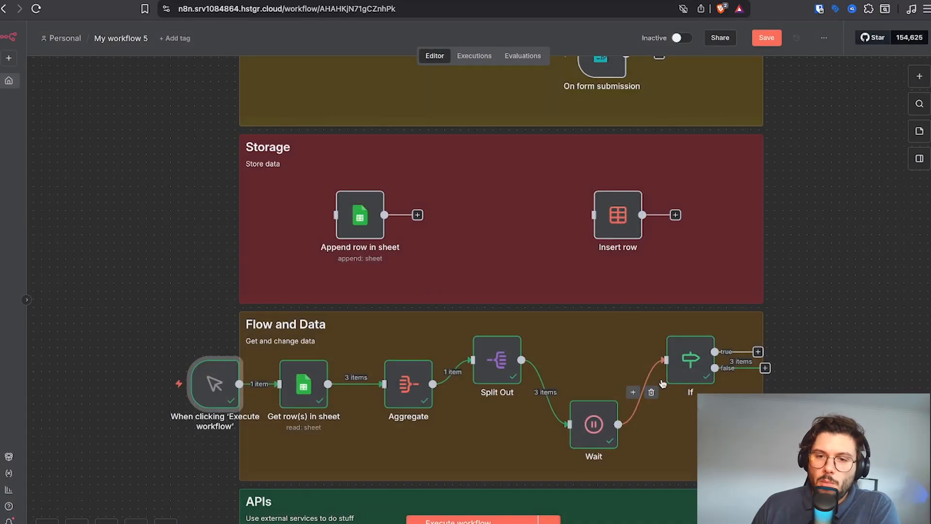
scroll(688, 427, down, 2)
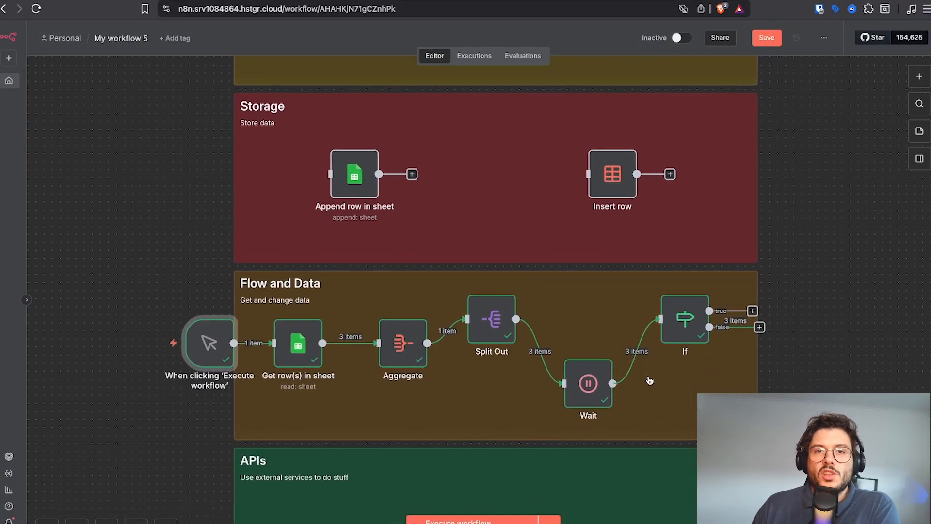
mouse_move(605, 410)
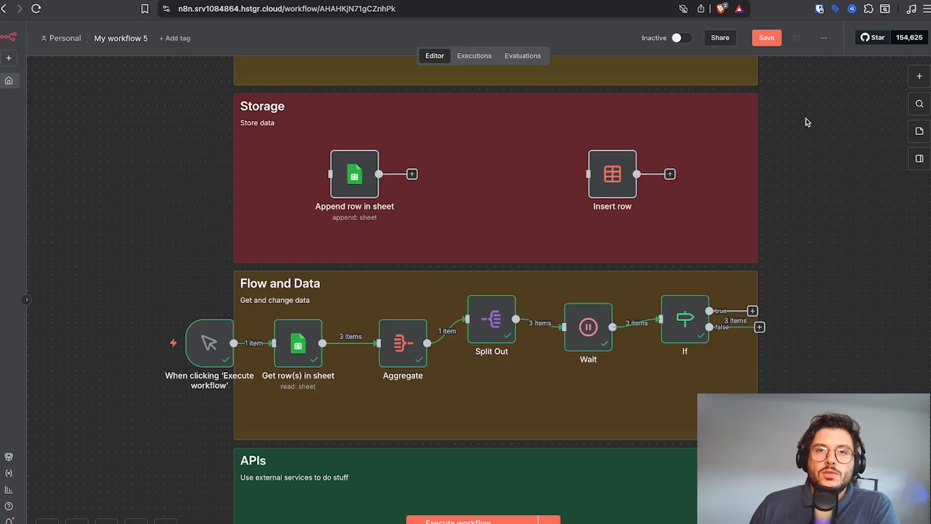
Add a Code node to the workflow using the Code in JavaScript action
click(920, 76)
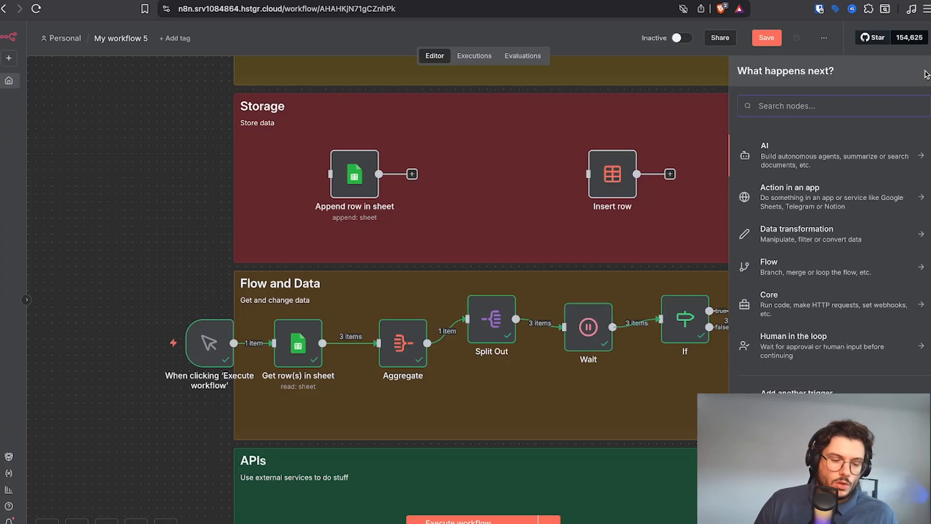
text(code)
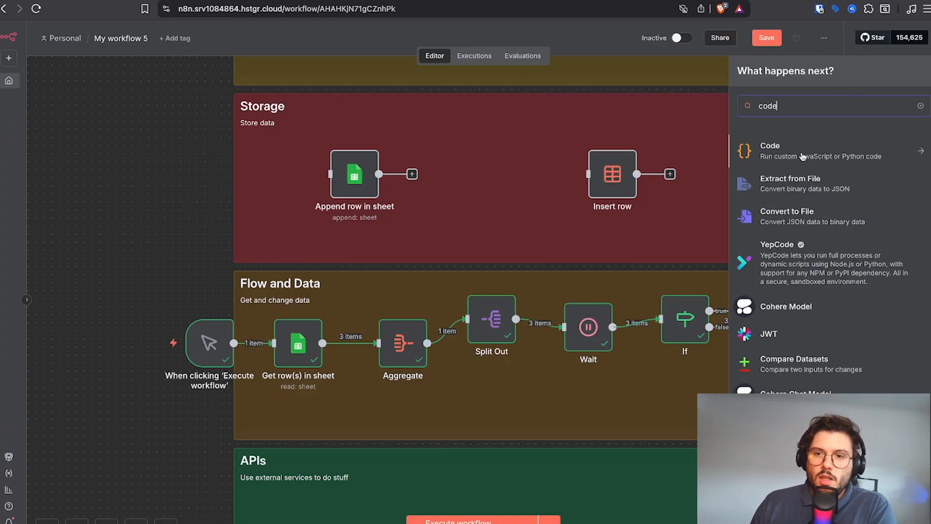
click(846, 164)
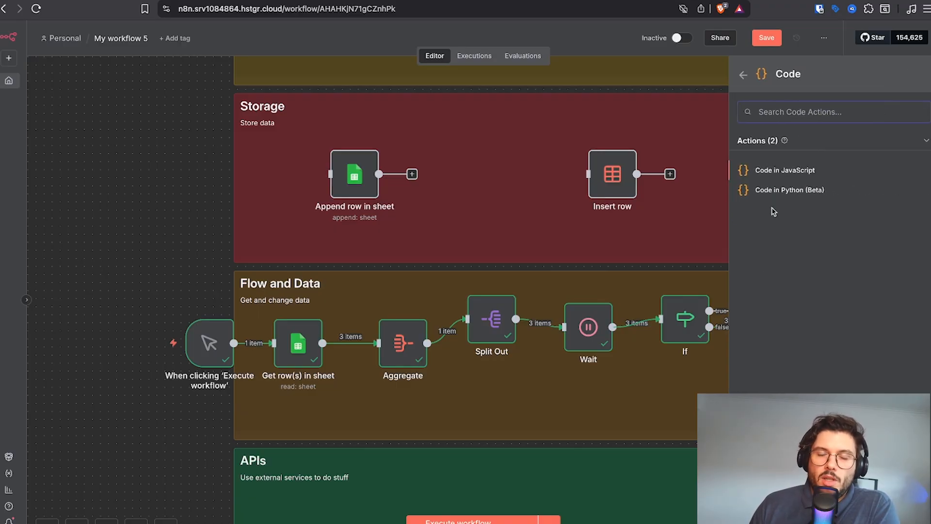
click(809, 173)
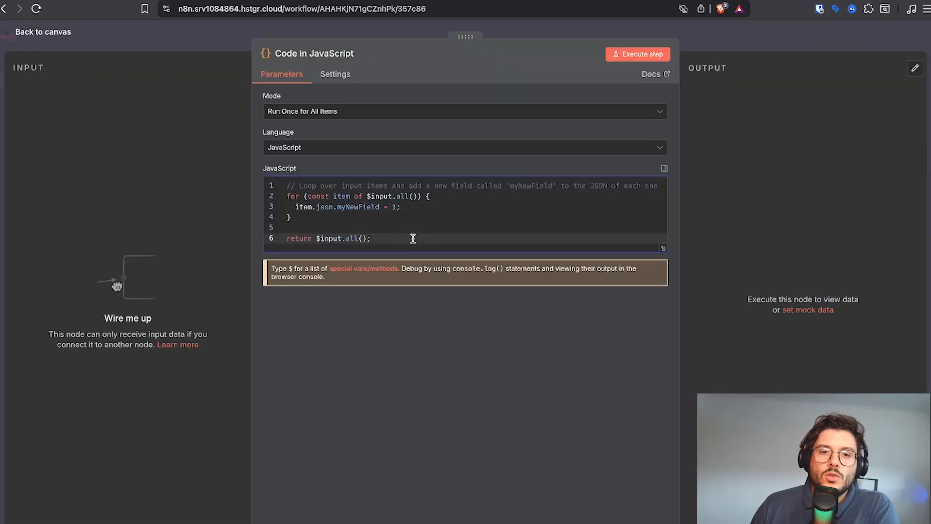
Switch to ChatGPT and send the prompt "Give me a function to get the current date in Javascript that i can use in n8n"
key(ctrl+a)
click(397, 238)
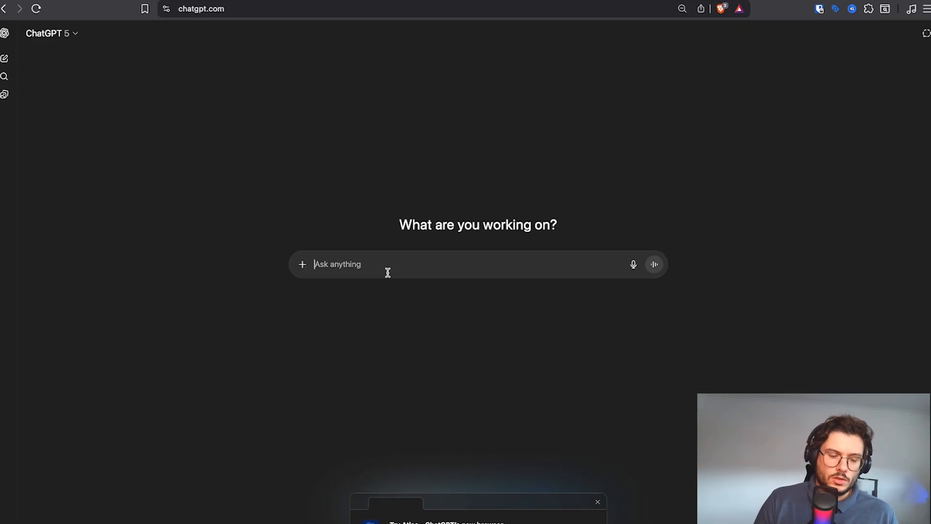
text(Give me a function to get the current date in Javascript that i can use in n8n)
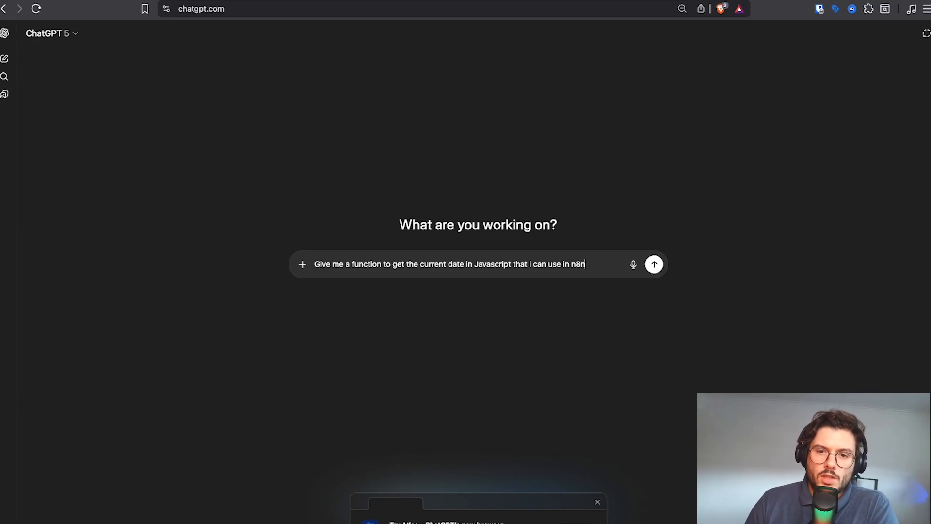
key(Return)
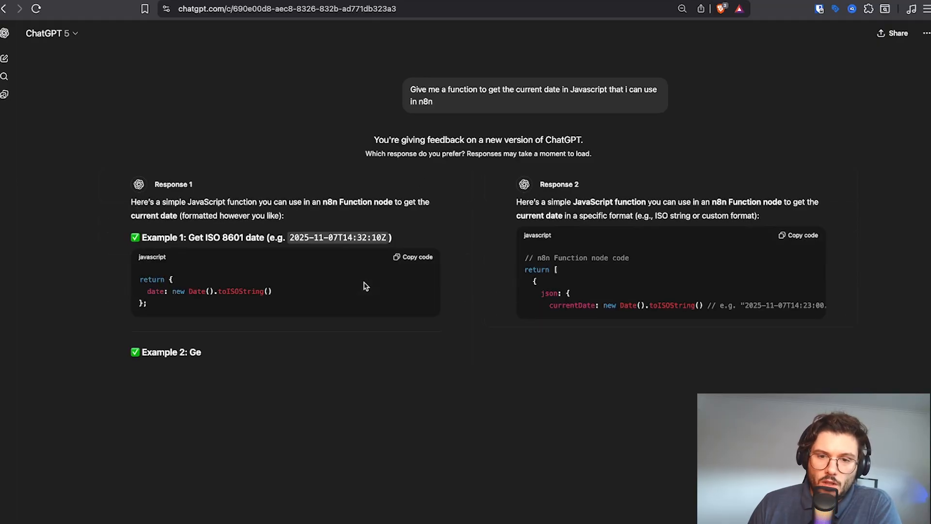
Copy the ISO date example from Response 1 into n8n's Code in JavaScript node as its whole code and execute the node
drag(148, 304, 135, 284)
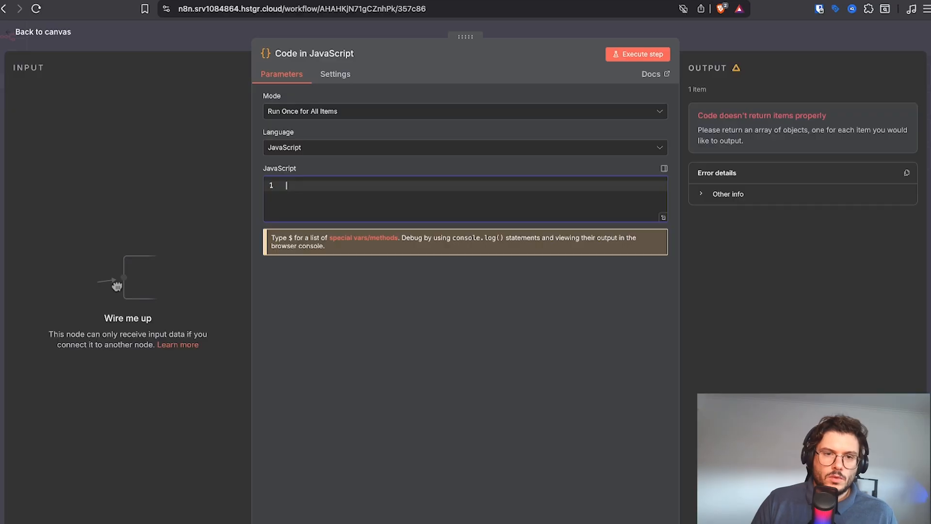
text(return {   date: new Date().toISOString() };)
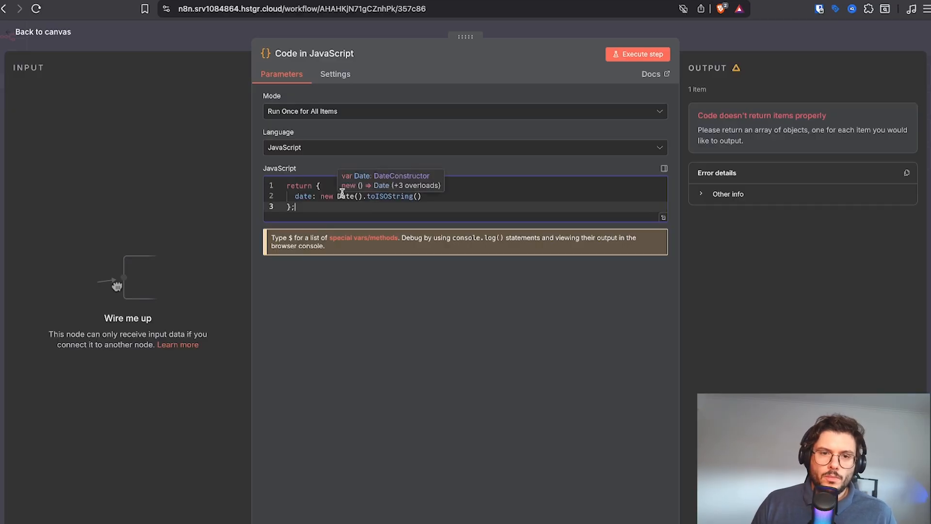
click(634, 57)
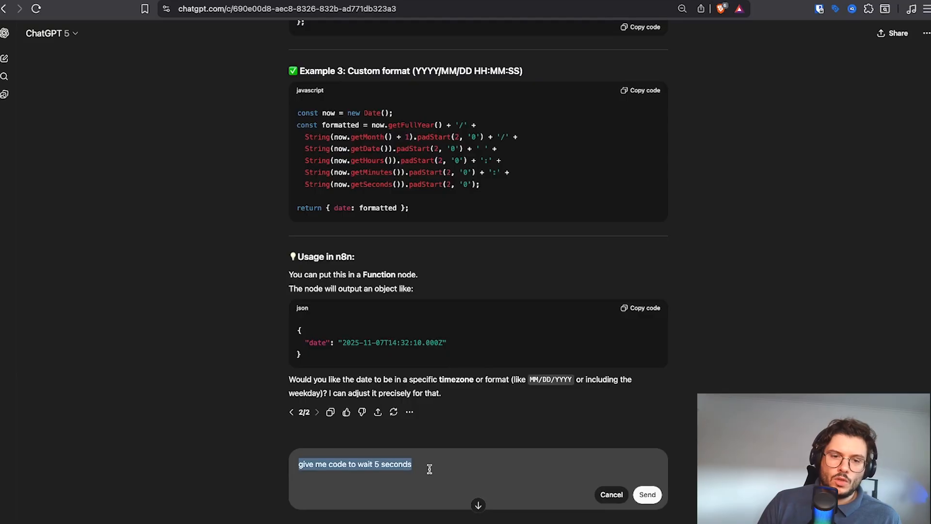
In ChatGPT, rewrite the follow-up message as "give me a function that waits 5 seconds" and send it
key(BackSpace)
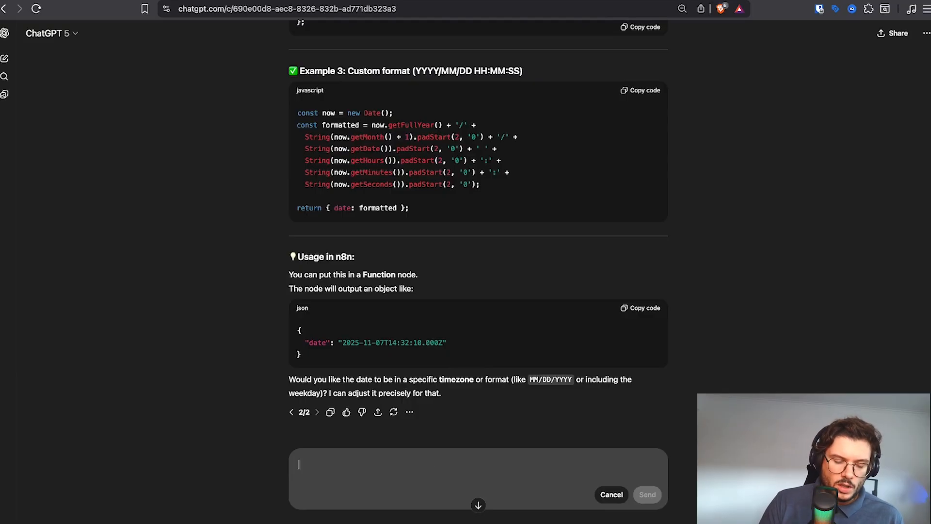
text(give me a func)
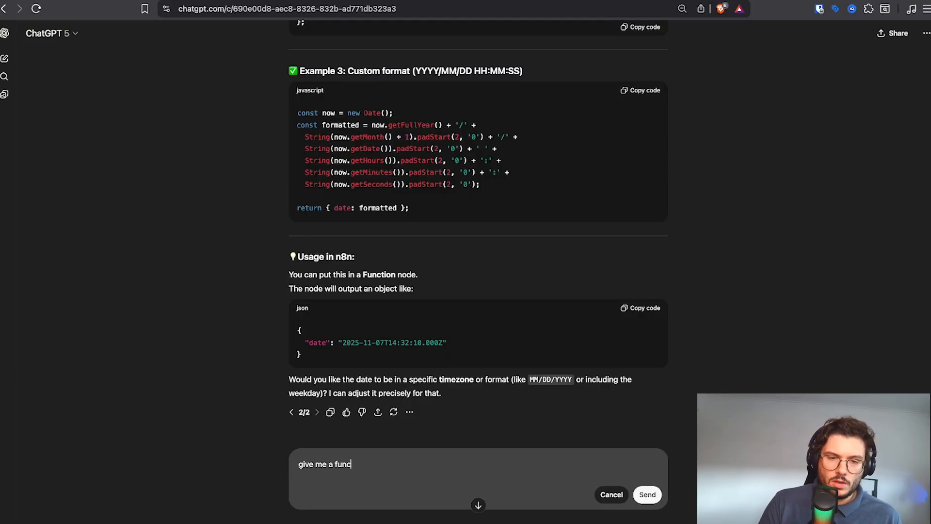
text(tion that waits )
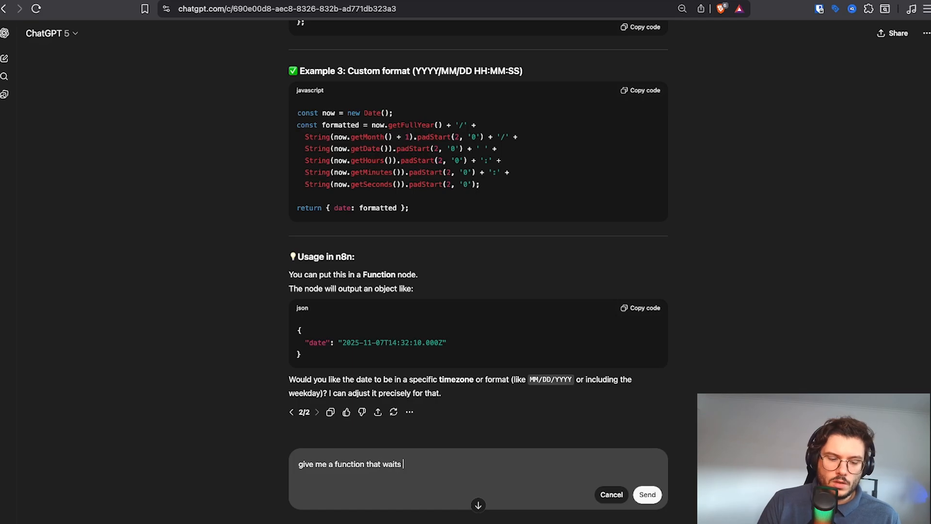
text(5 seconds)
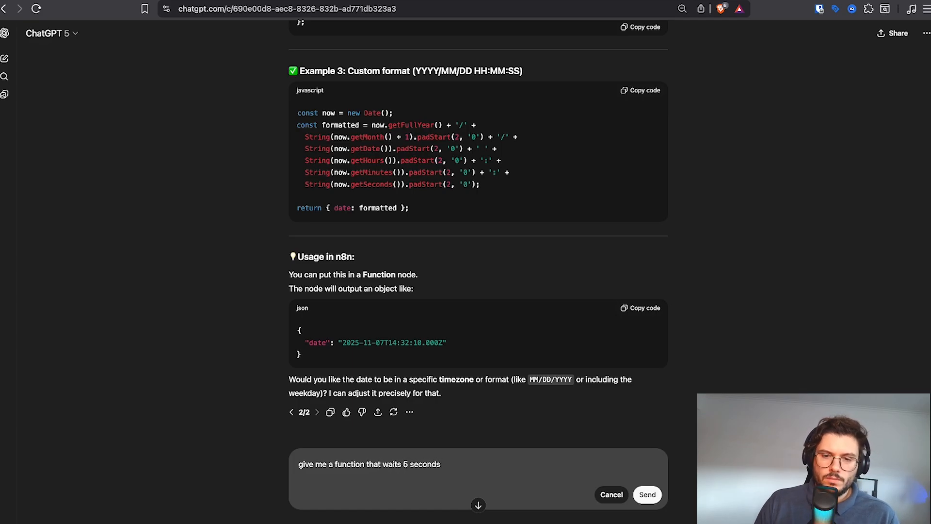
click(636, 494)
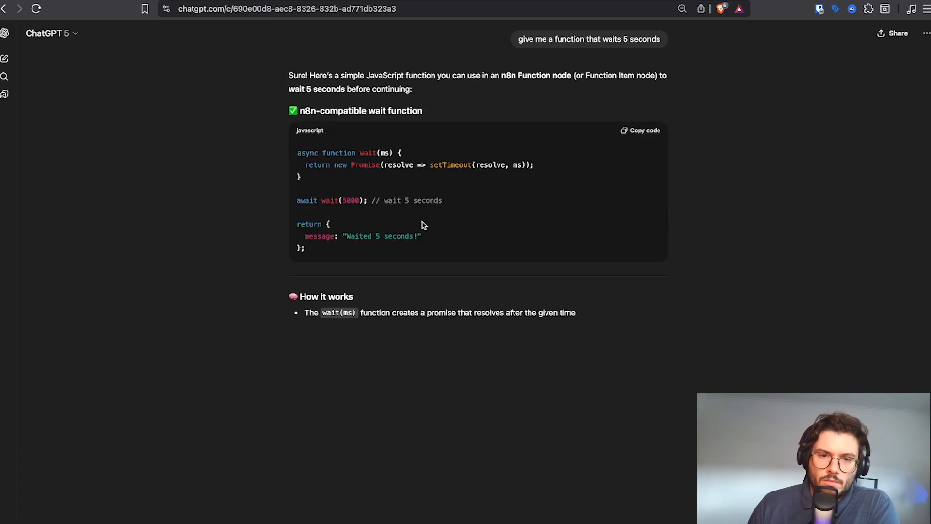
Copy the generated 5-second wait code, replace all code in n8n's Code in JavaScript node with it, and execute the node
drag(363, 248, 284, 156)
key(super+c)
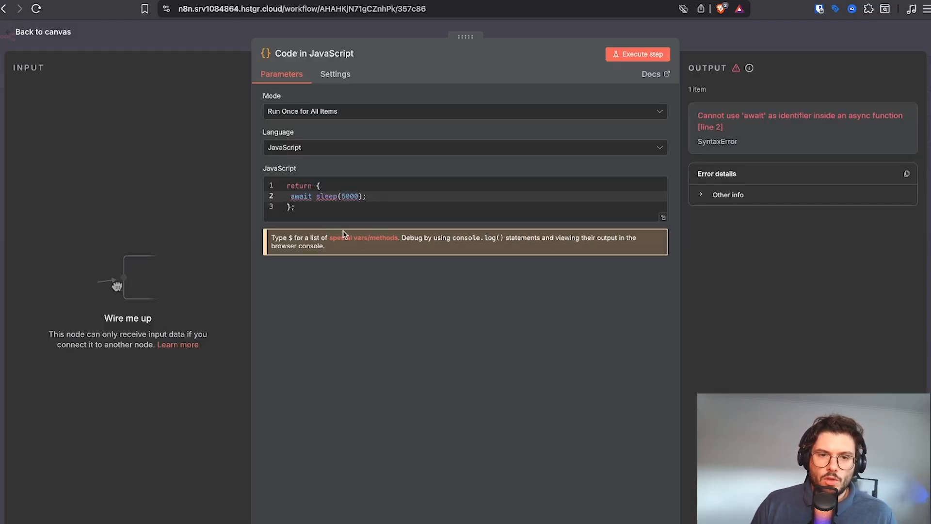
click(333, 214)
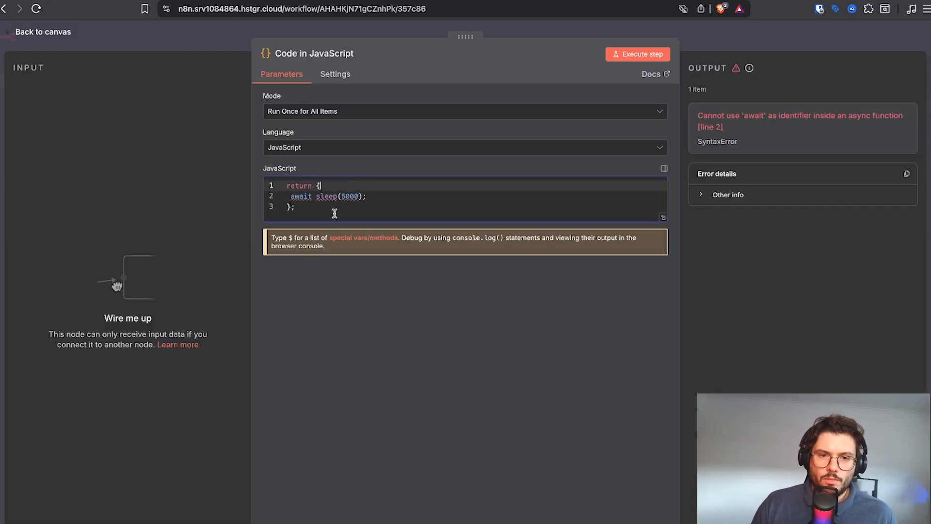
key(super+a)
key(super+v)
click(639, 54)
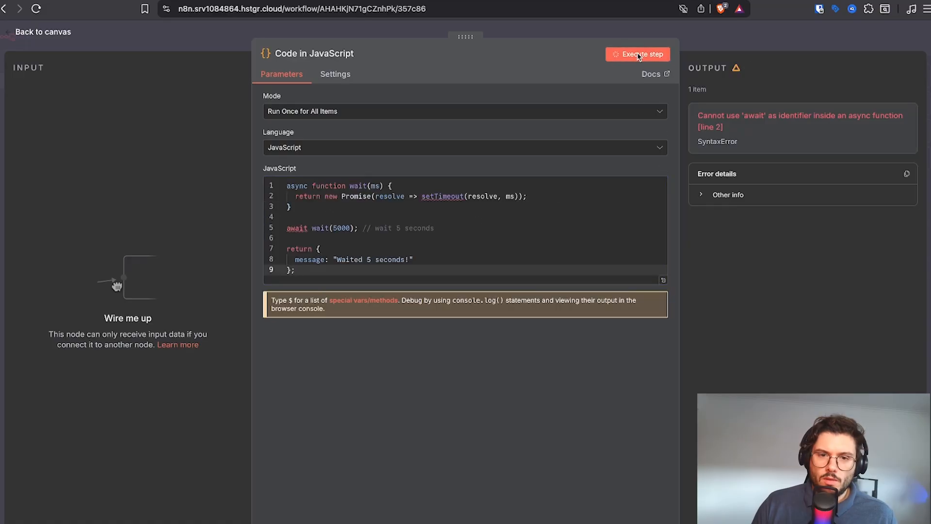
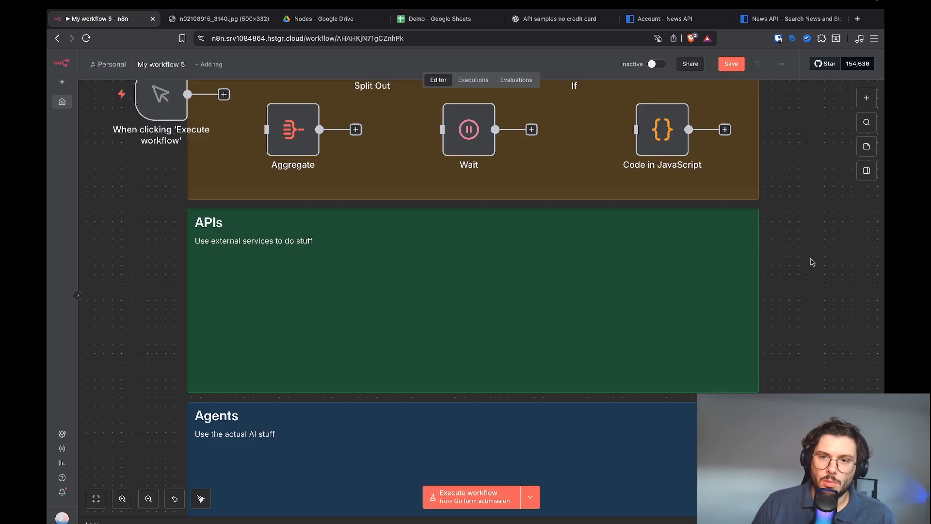
Search the nodes for "http" and add an HTTP Request node to the workflow
key(Tab)
text(htpp)
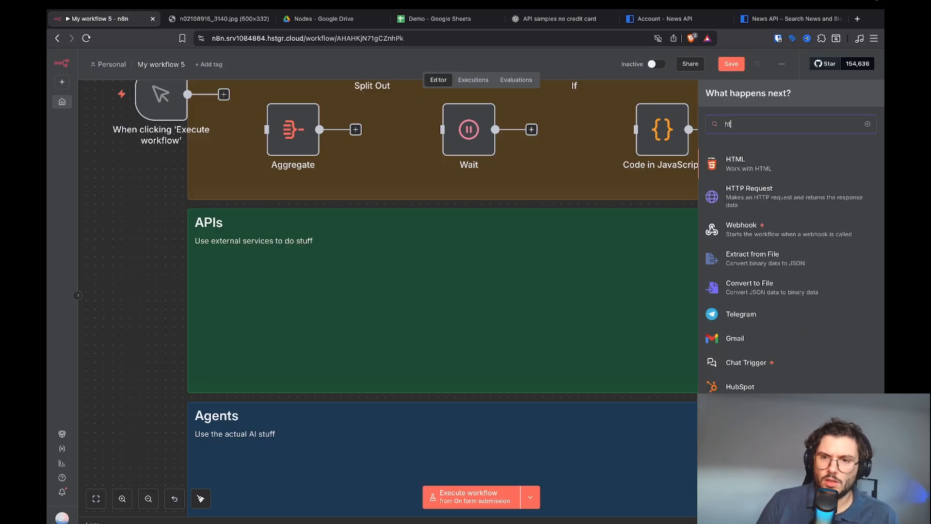
key(BackSpace)
key(BackSpace)
text(tp)
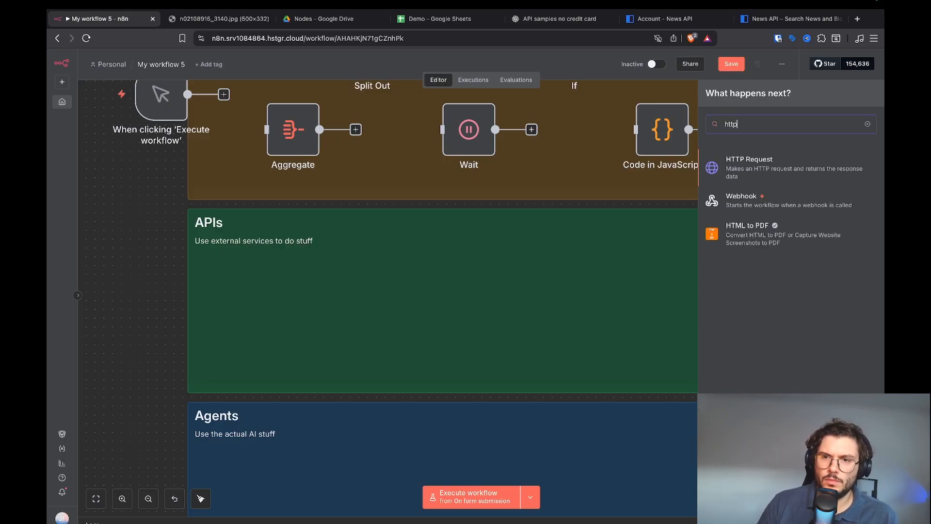
click(761, 166)
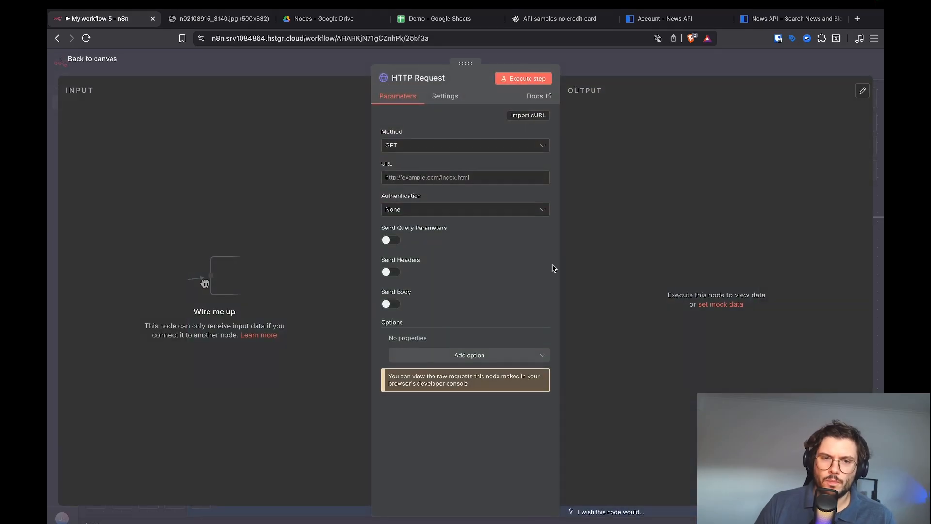
click(432, 180)
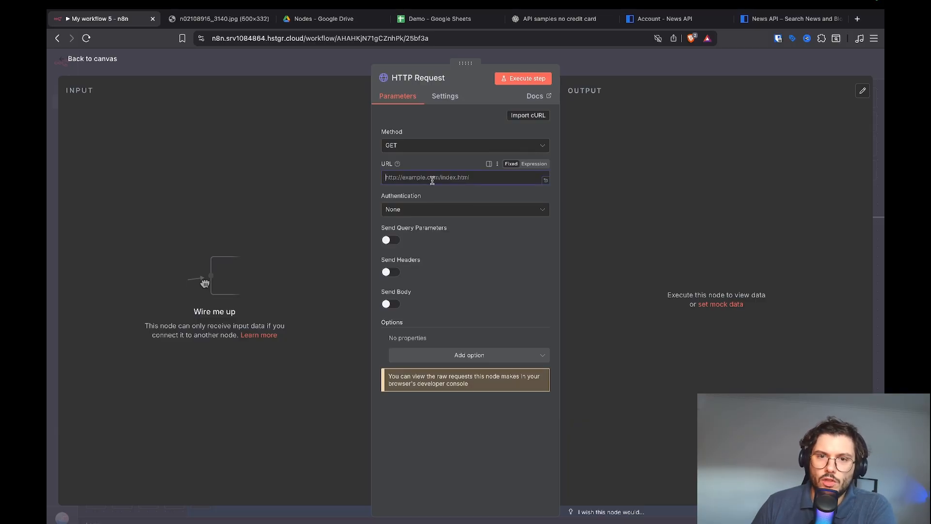
text(https://google.com)
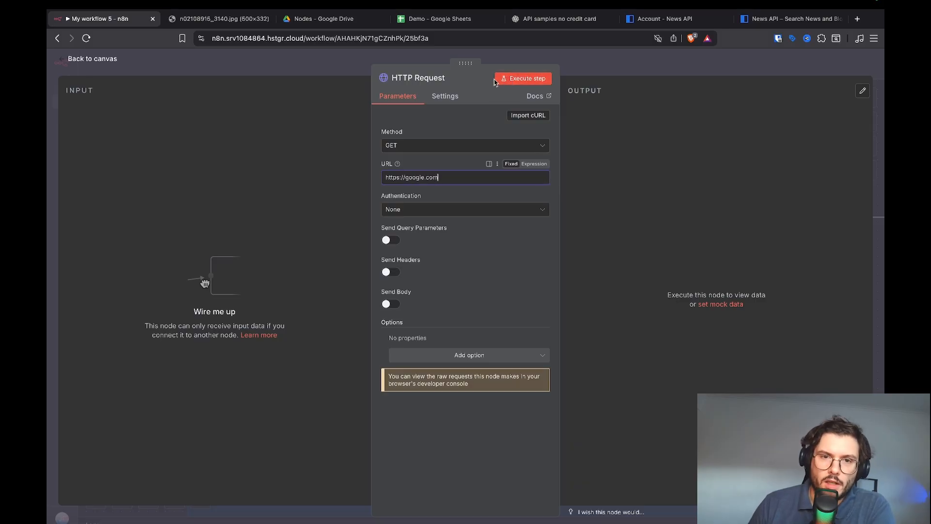
click(523, 80)
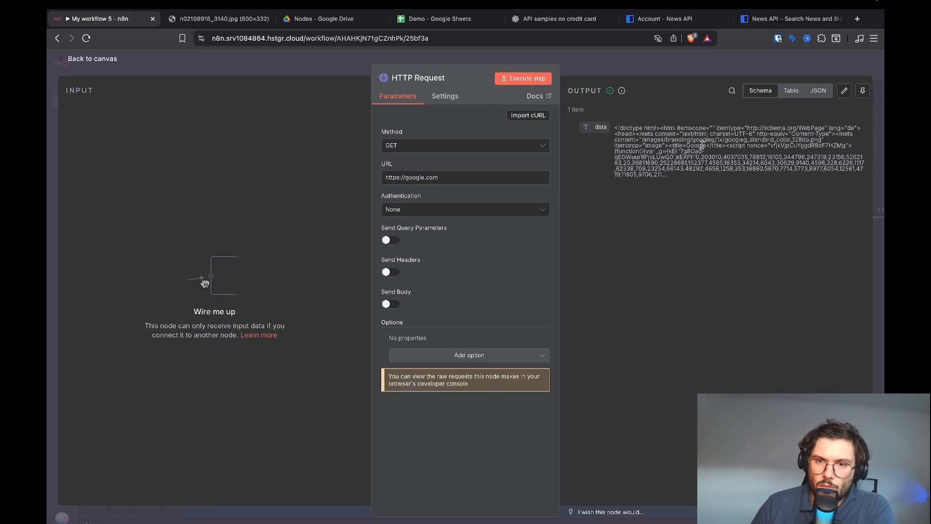
click(818, 90)
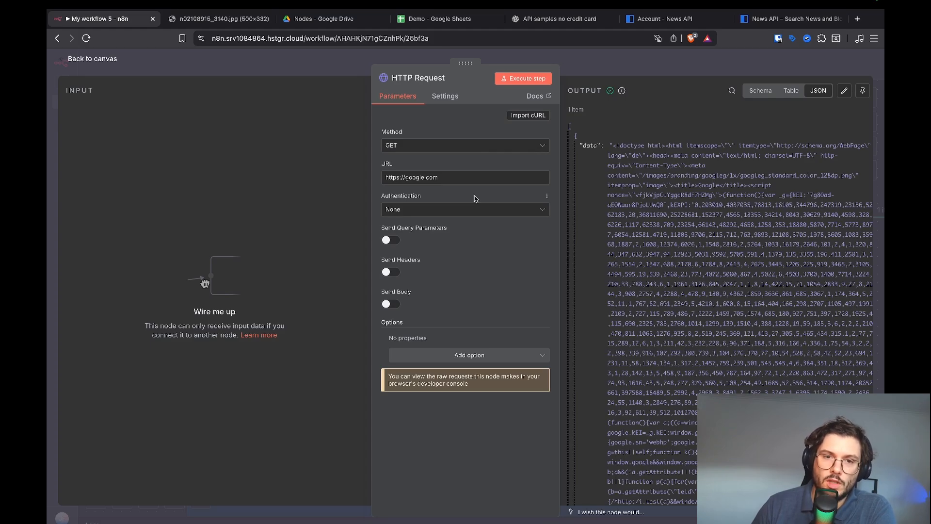
triple_click(456, 177)
text(https://dog.ceo/api/breeds/image/random)
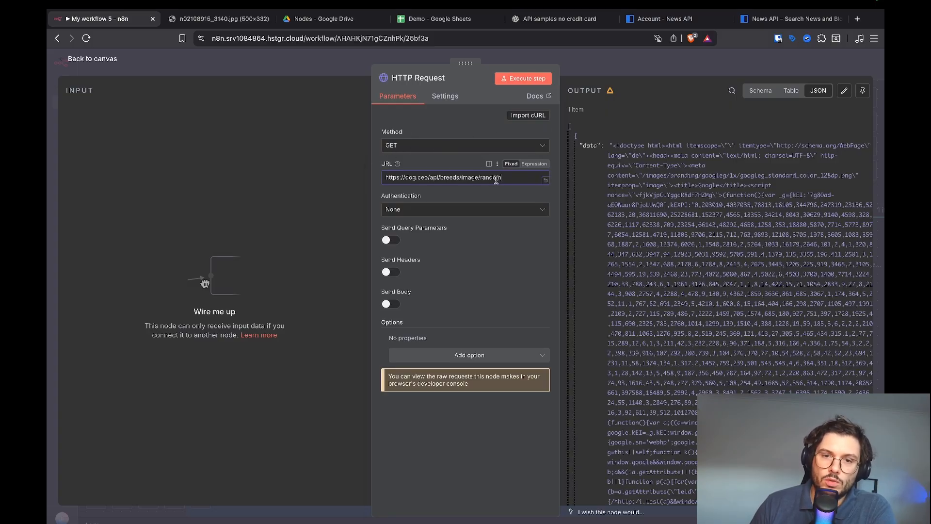
click(523, 79)
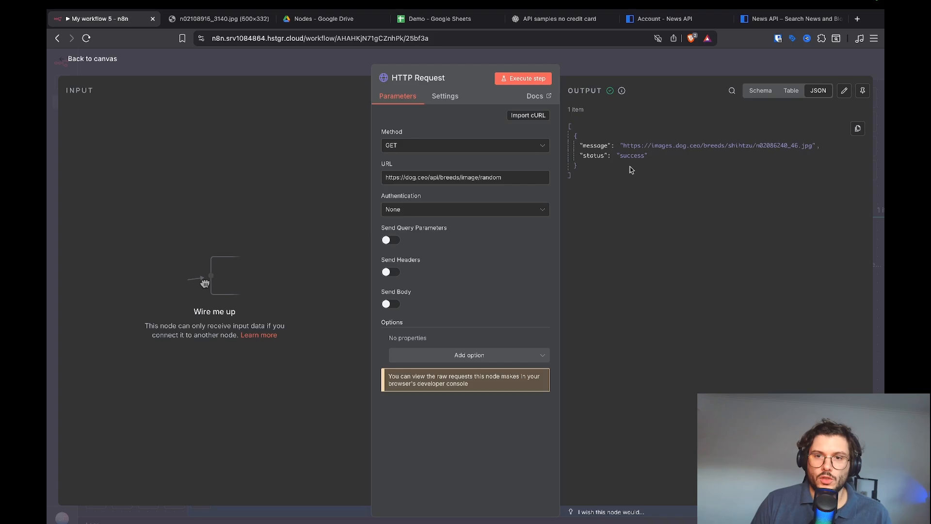
Open the image URL from the output's message field in a new browser tab, and return to the n8n workflow
drag(623, 146, 814, 145)
key(ctrl+c)
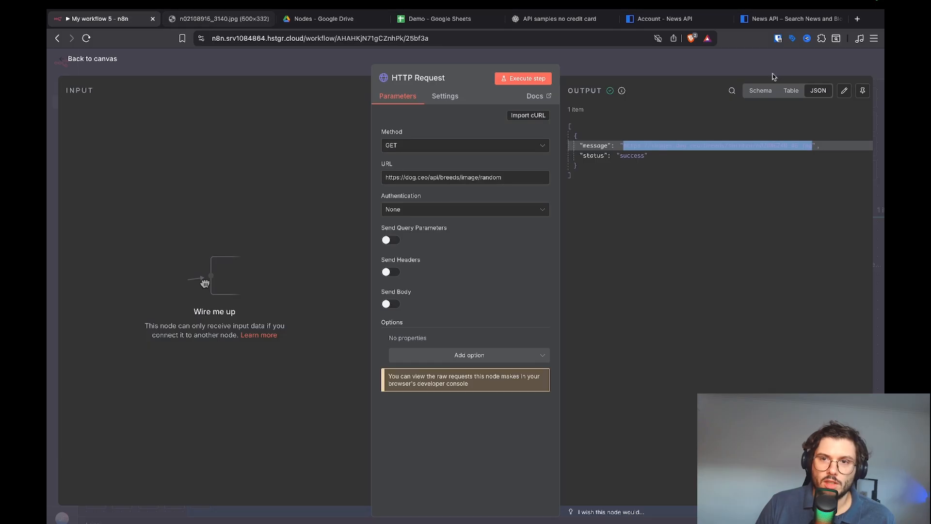
click(857, 19)
key(ctrl+v)
key(Return)
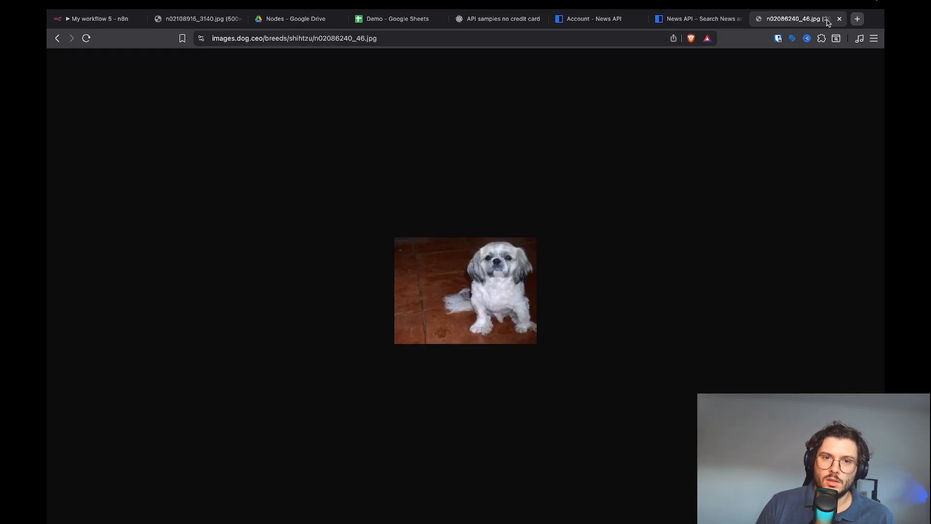
click(107, 24)
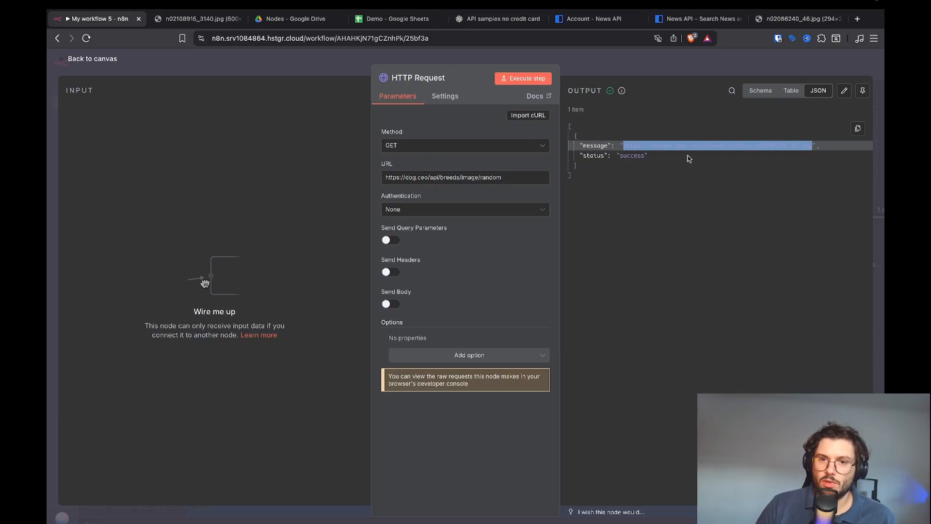
click(429, 468)
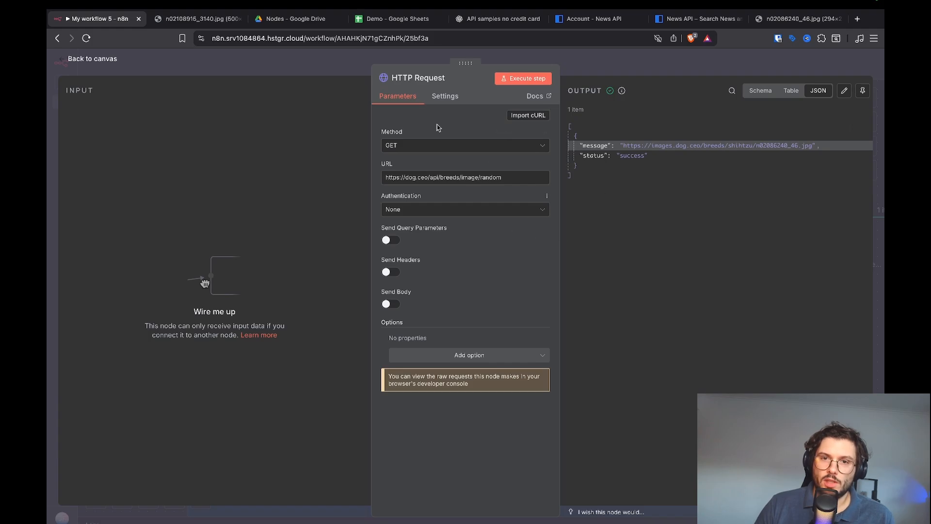
Switch to the News API site and examine its authentication documentation, in particular the apiKey querystring parameter
click(699, 18)
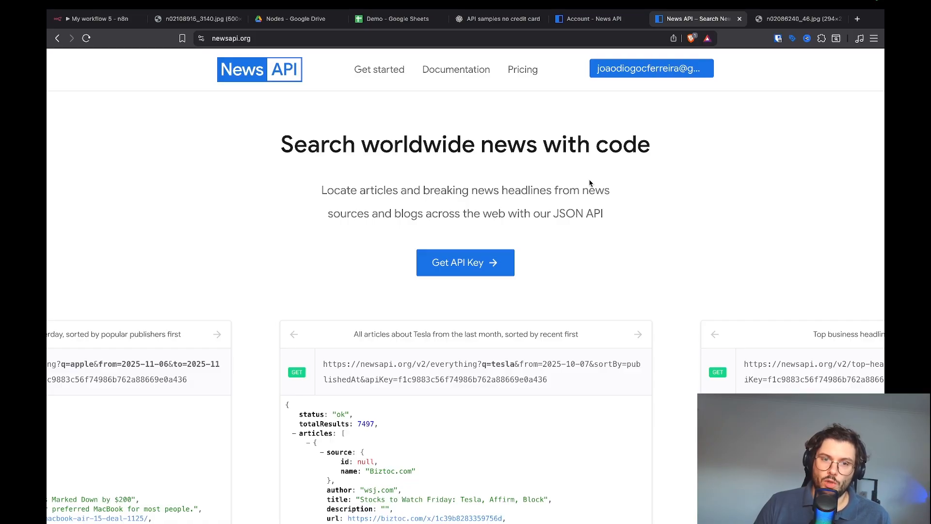
click(468, 72)
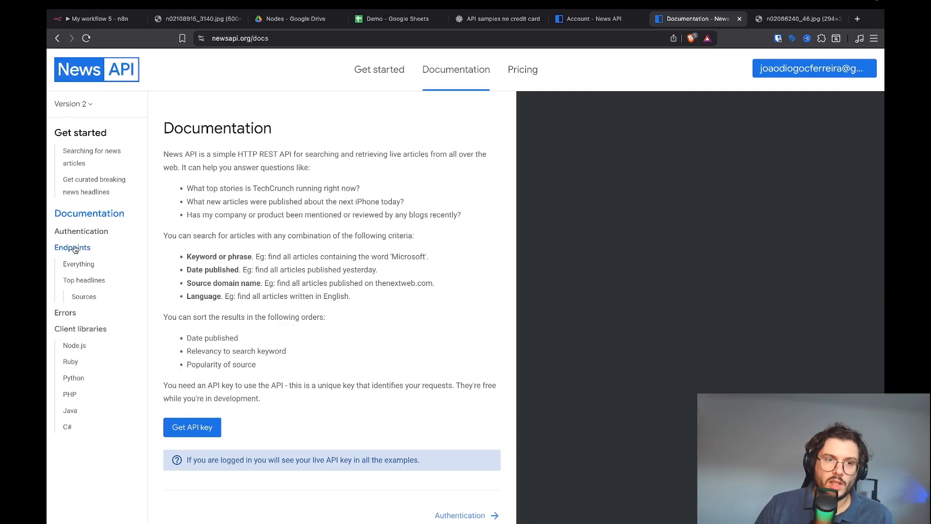
click(100, 231)
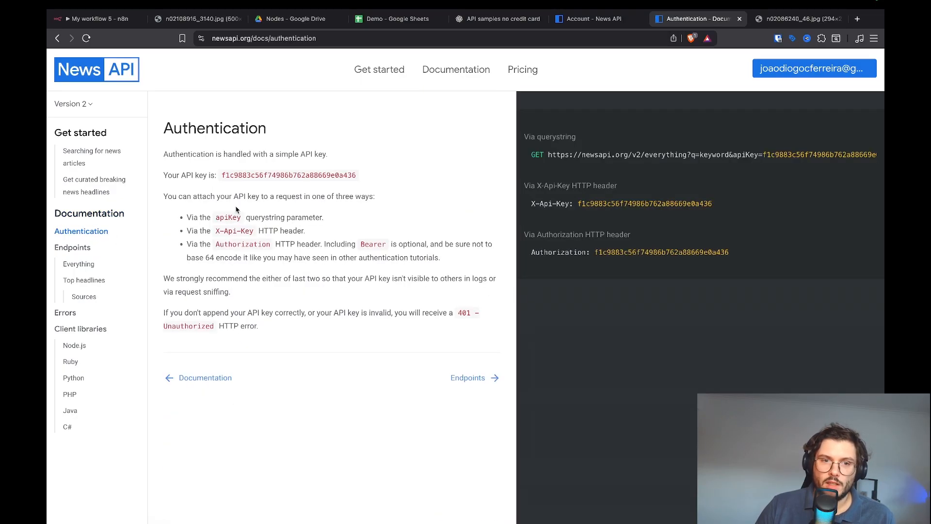
double_click(216, 221)
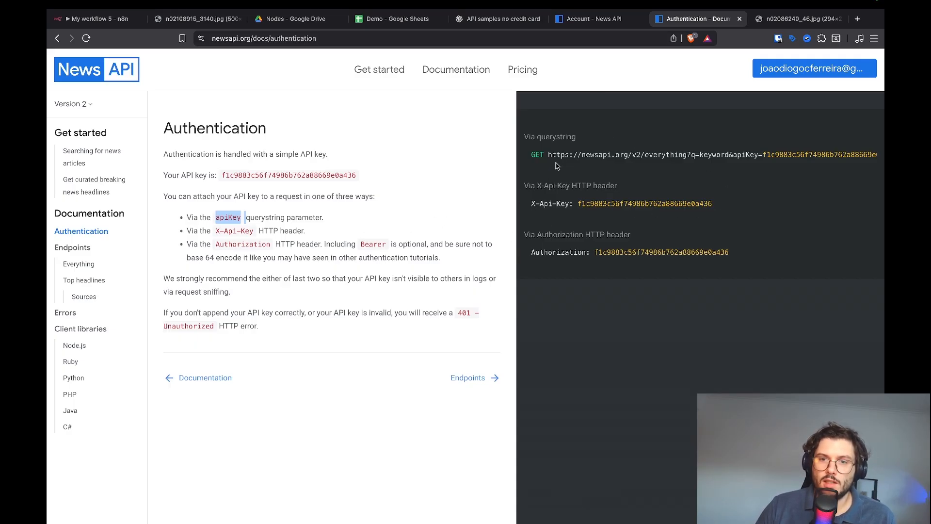
Select the API key on the News API account page and return to the HTTP Request node in n8n
click(595, 23)
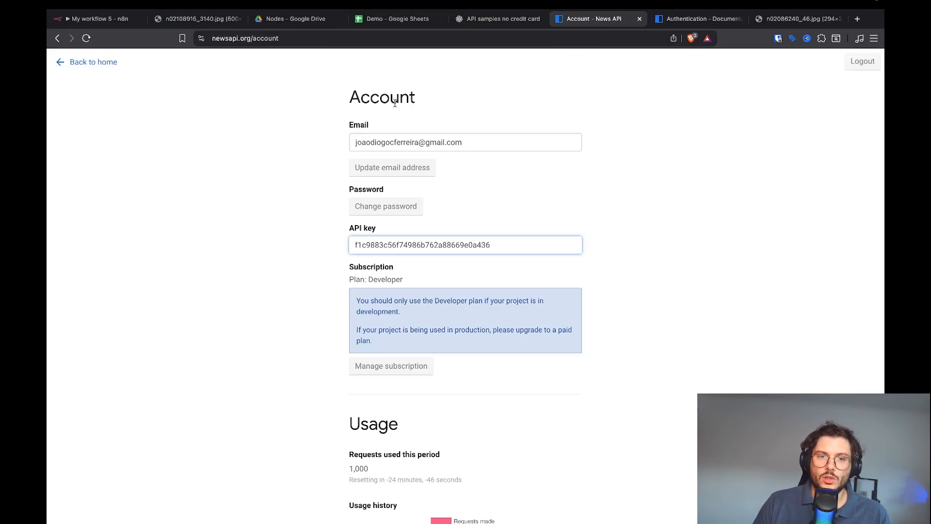
double_click(356, 246)
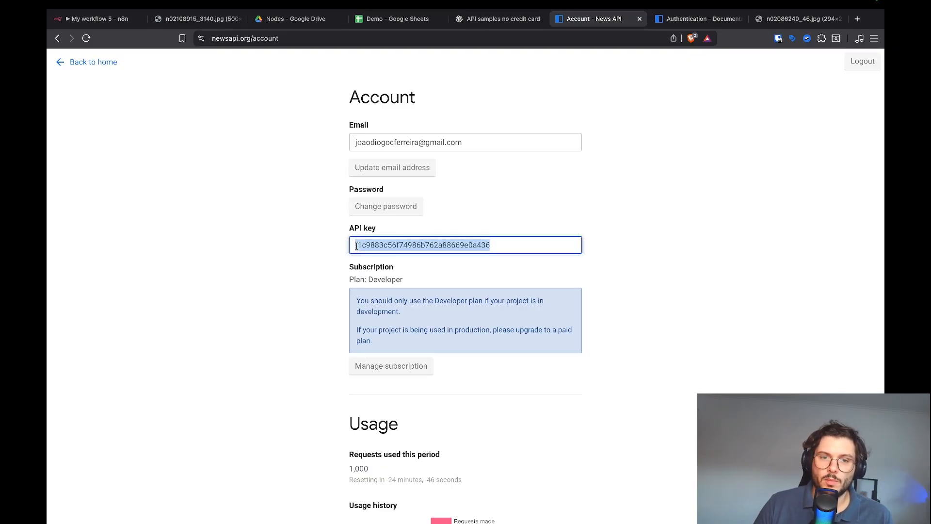
key(super+1)
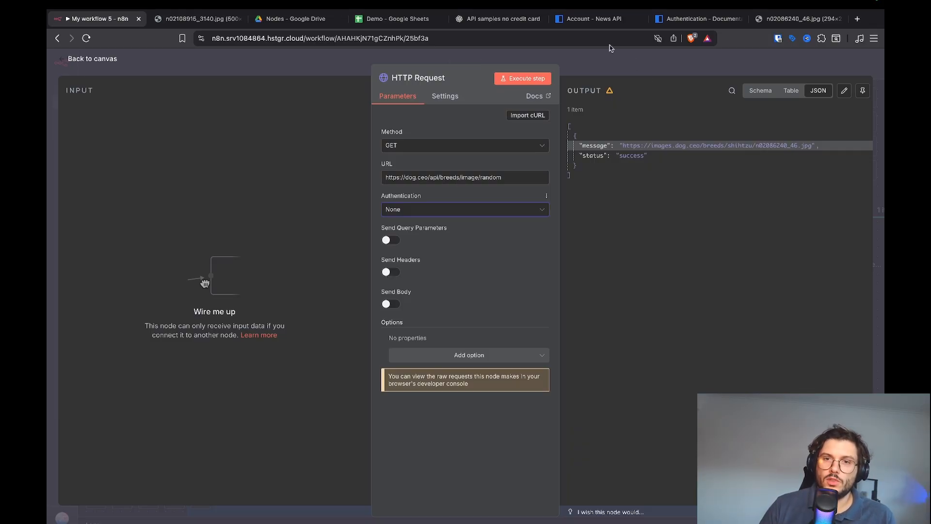
Enable sending headers in the HTTP Request node and name the header X-Api-Key, copied from the News API authentication docs
click(596, 19)
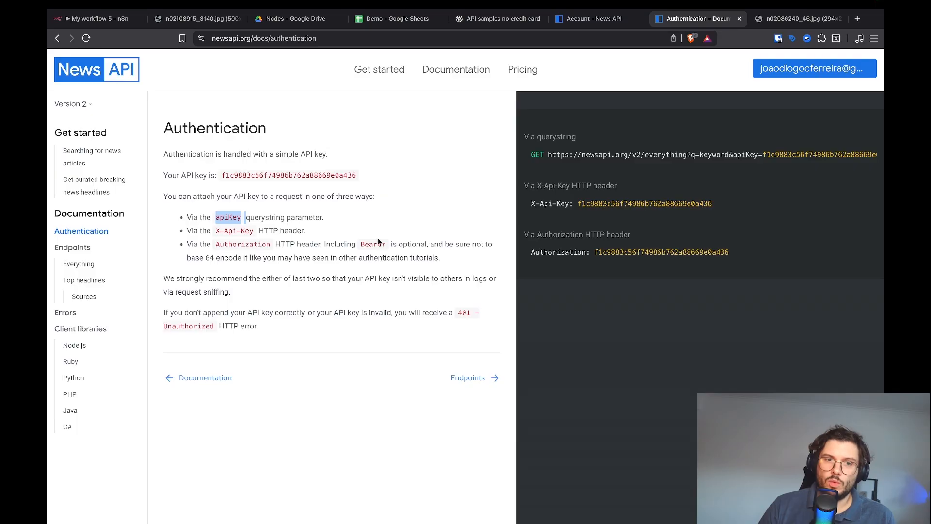
drag(591, 186, 655, 189)
drag(531, 204, 568, 203)
key(ctrl+c)
click(92, 19)
click(389, 269)
scroll(421, 292, down, 1)
click(410, 315)
key(ctrl+v)
Copy the API key from the News API account page and paste it as the X-Api-Key header's value
click(711, 20)
click(586, 21)
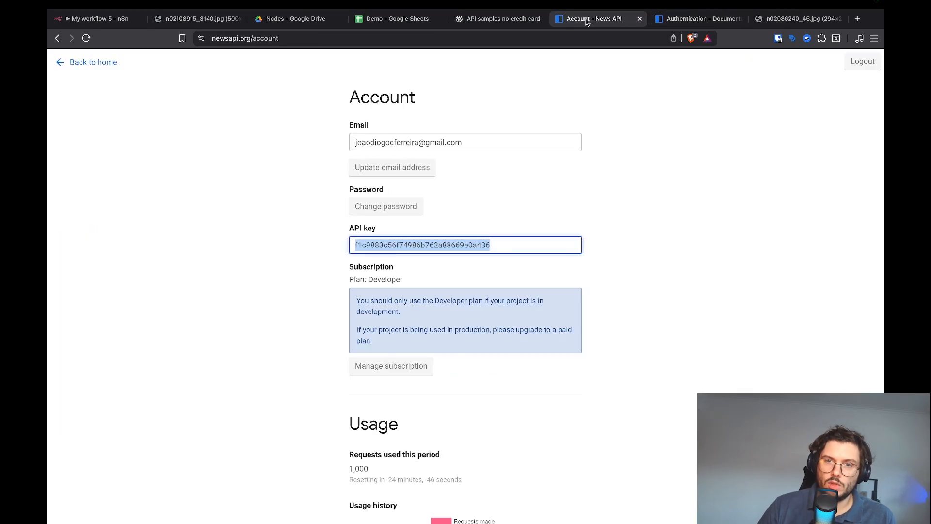
double_click(473, 247)
key(ctrl+c)
click(105, 21)
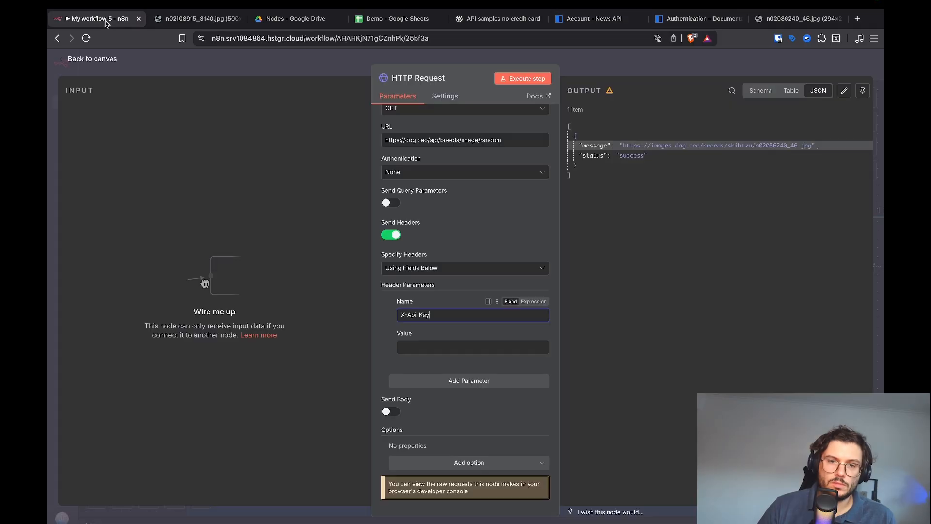
click(436, 351)
key(ctrl+v)
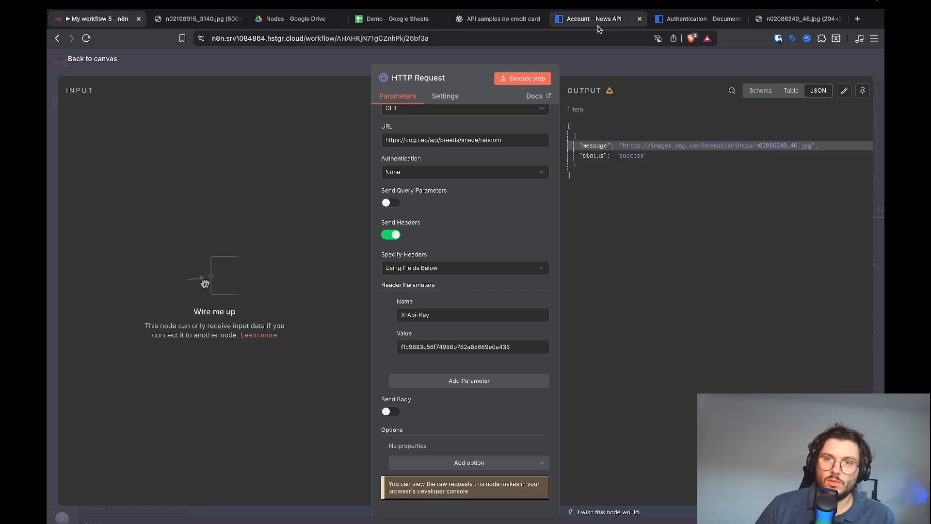
click(689, 26)
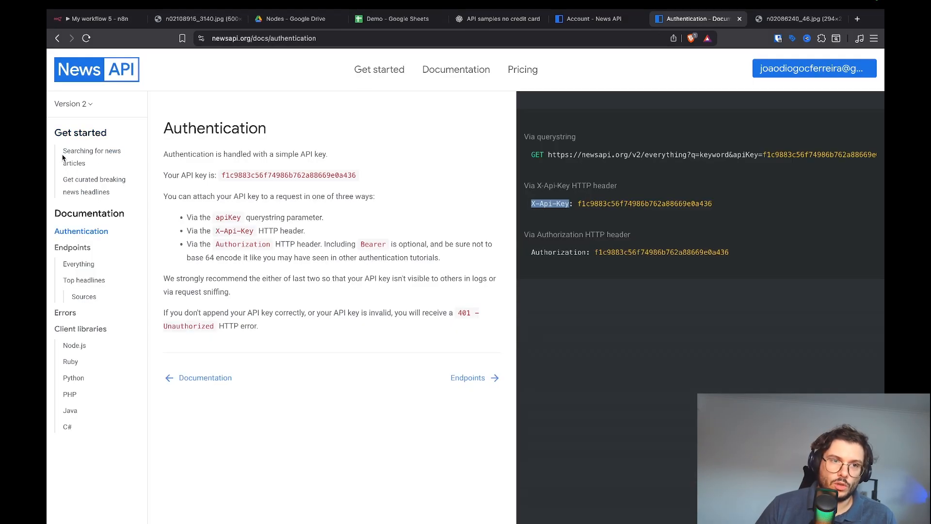
click(83, 139)
scroll(268, 203, down, 7)
scroll(268, 204, down, 7)
scroll(408, 301, down, 1)
drag(164, 181, 456, 189)
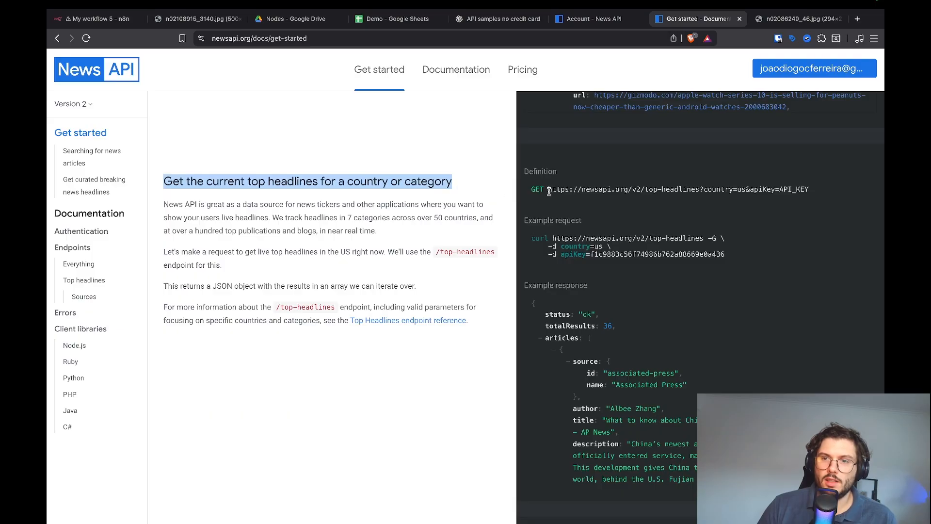
drag(547, 190, 745, 192)
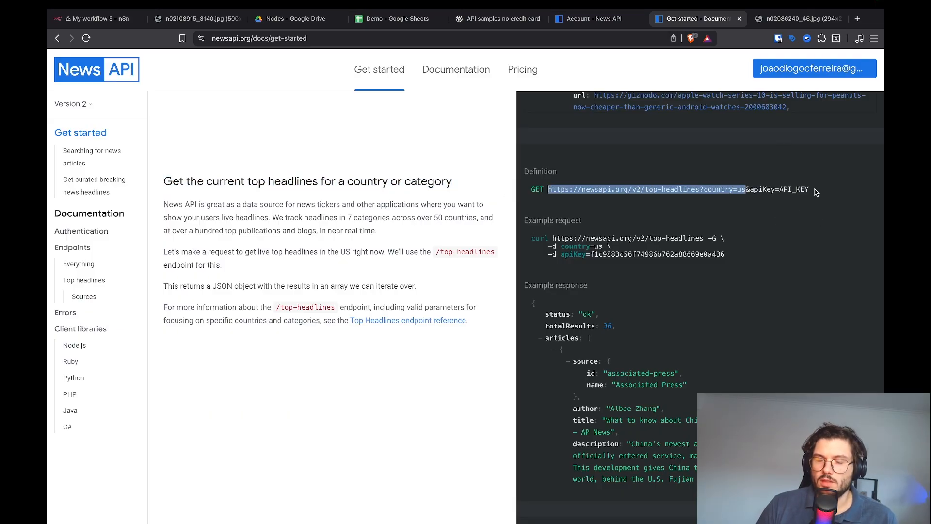
click(97, 18)
scroll(502, 247, down, 2)
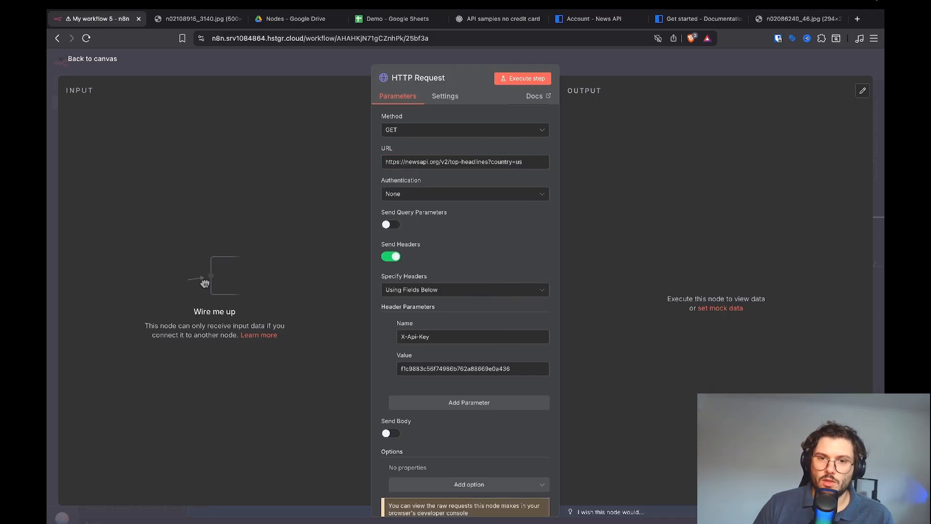
Keep GET as the request method, as in the News API definition, and execute the US headlines request
click(700, 20)
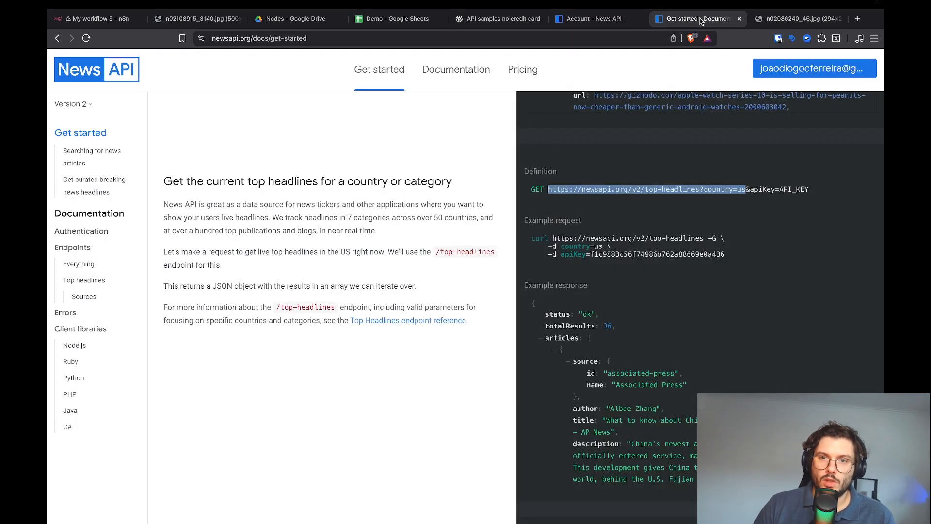
triple_click(543, 190)
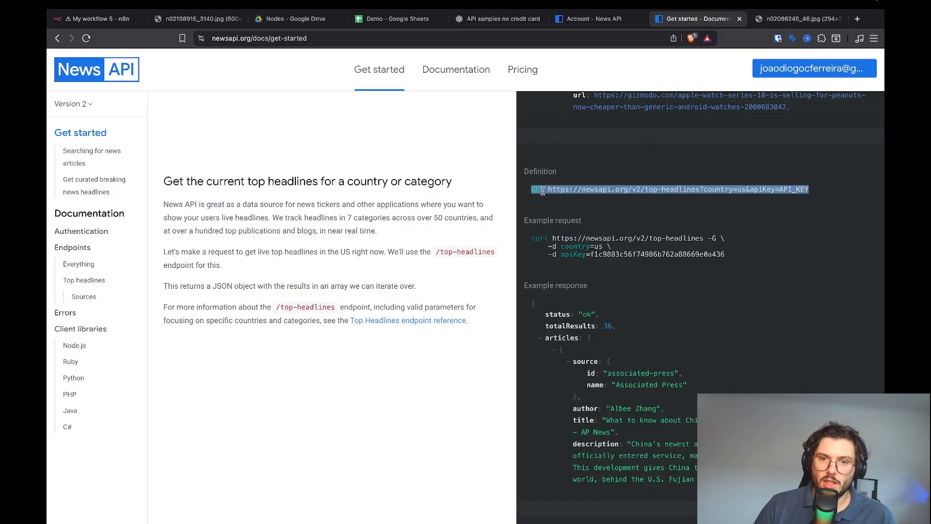
click(543, 191)
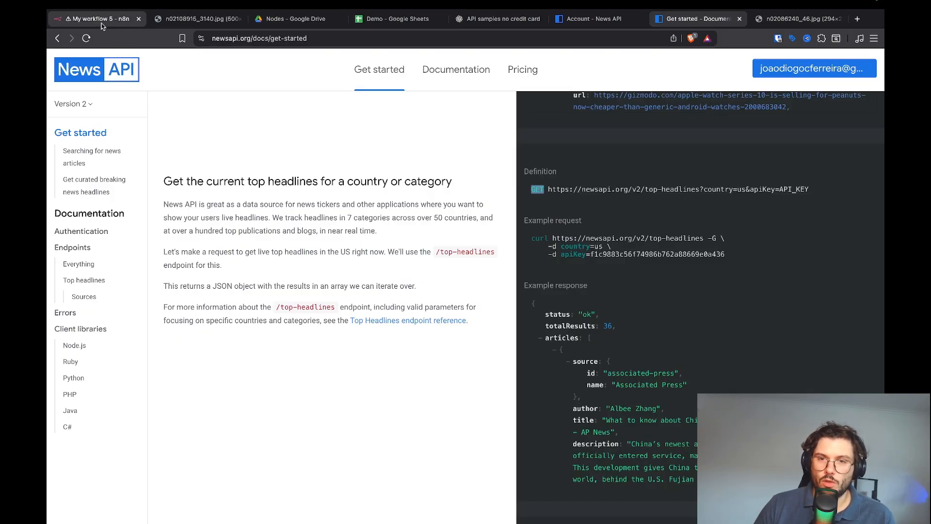
click(102, 26)
click(424, 132)
click(440, 115)
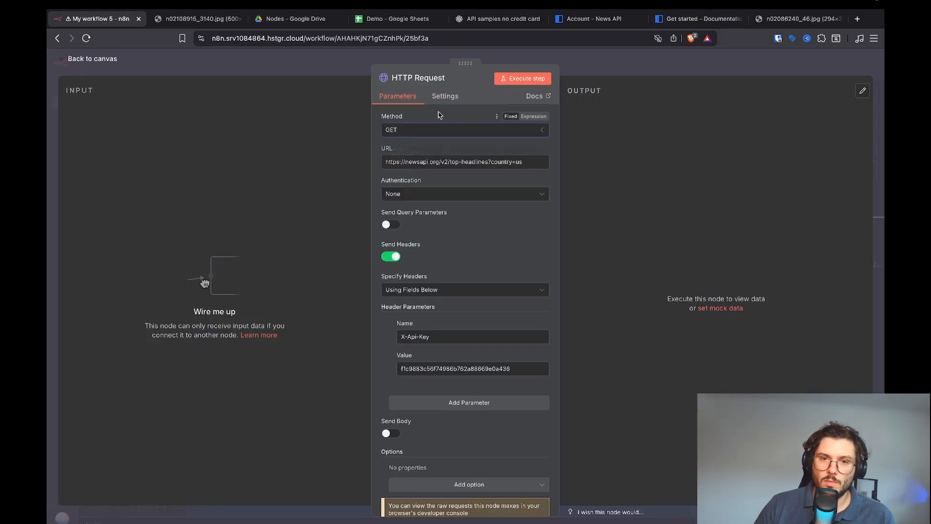
click(515, 80)
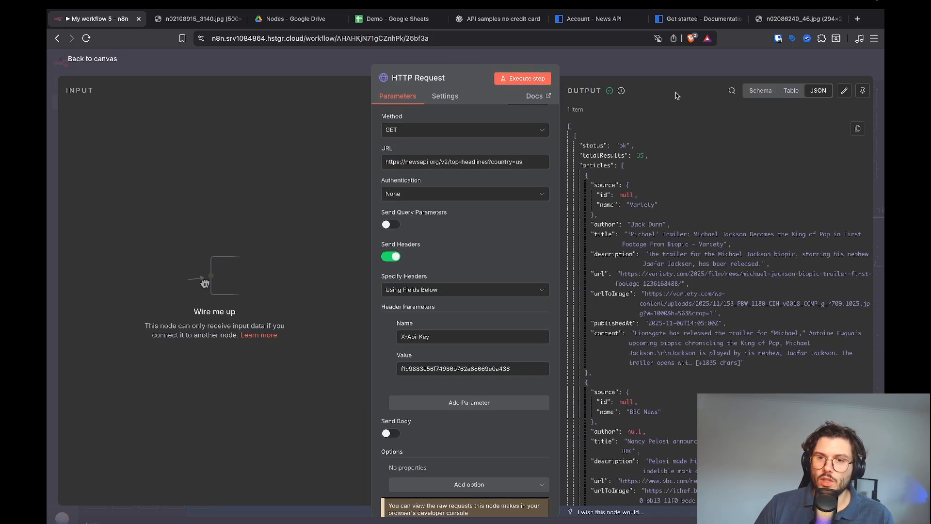
scroll(740, 202, down, 10)
scroll(741, 202, down, 4)
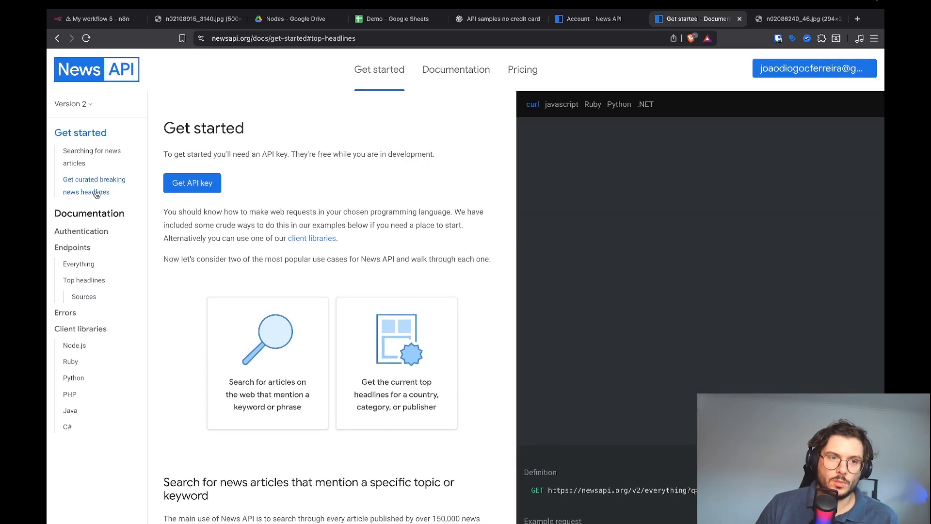
click(91, 187)
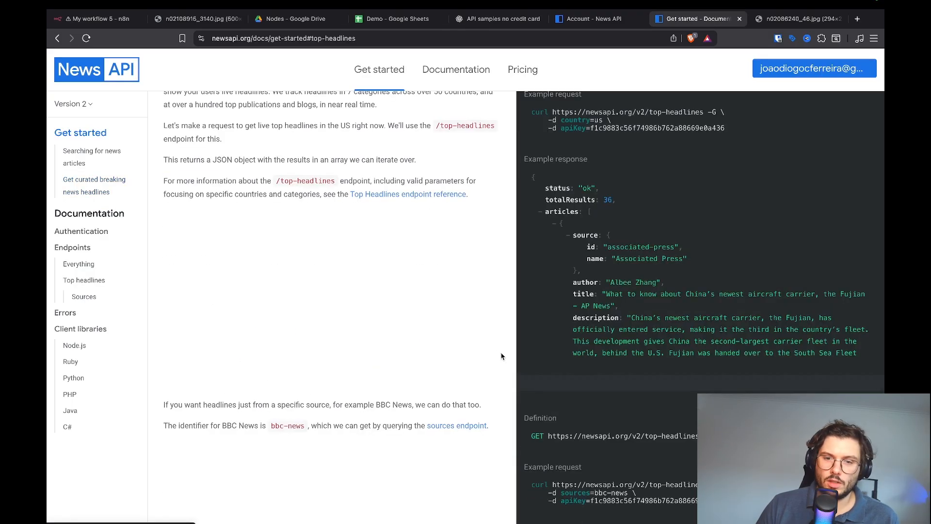
scroll(494, 345, down, 3)
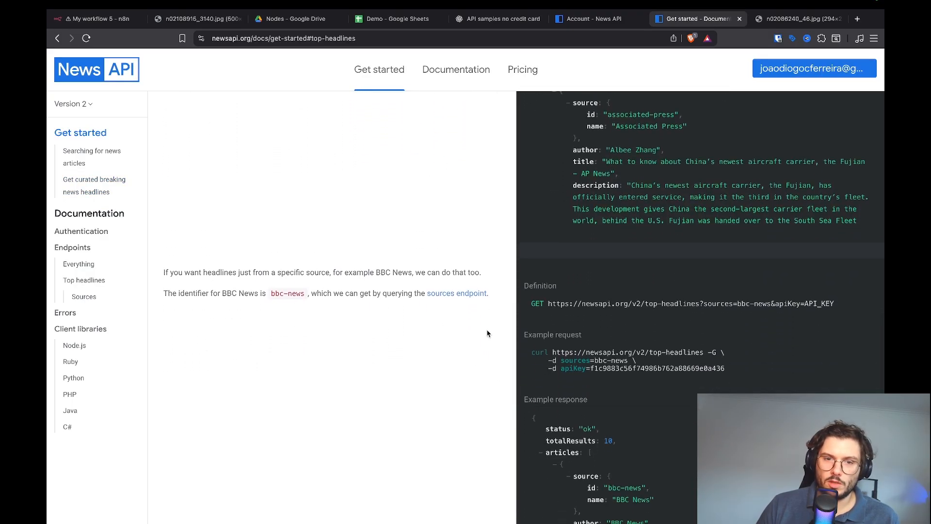
scroll(487, 333, down, 1)
drag(771, 257, 548, 258)
key(ctrl+c)
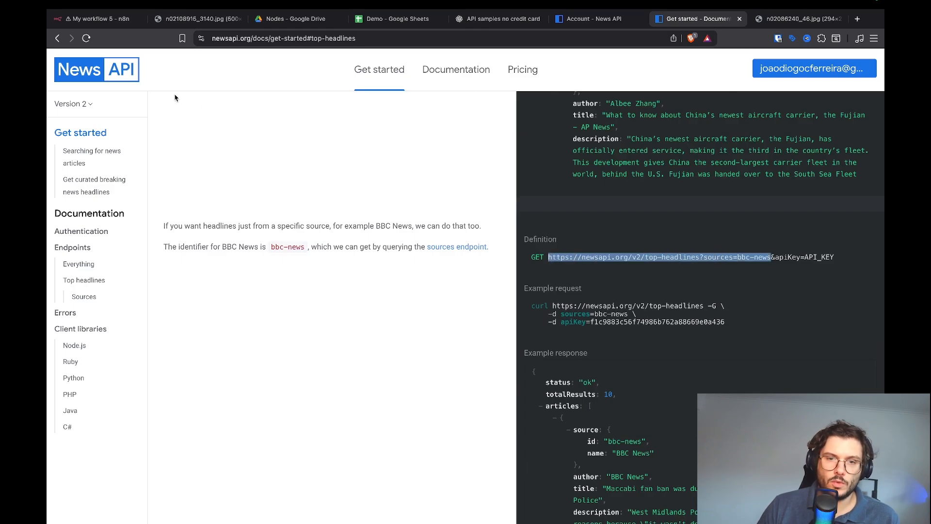
click(99, 19)
click(427, 162)
key(ctrl+v)
click(545, 79)
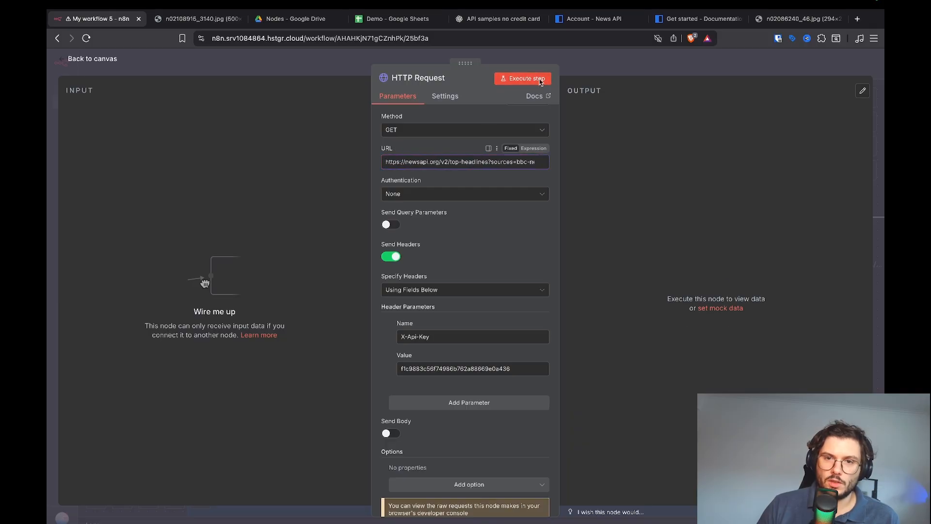
Examine the BBC News articles in the output and open the first article's URL in a new browser tab
drag(599, 195, 666, 199)
scroll(617, 262, down, 2)
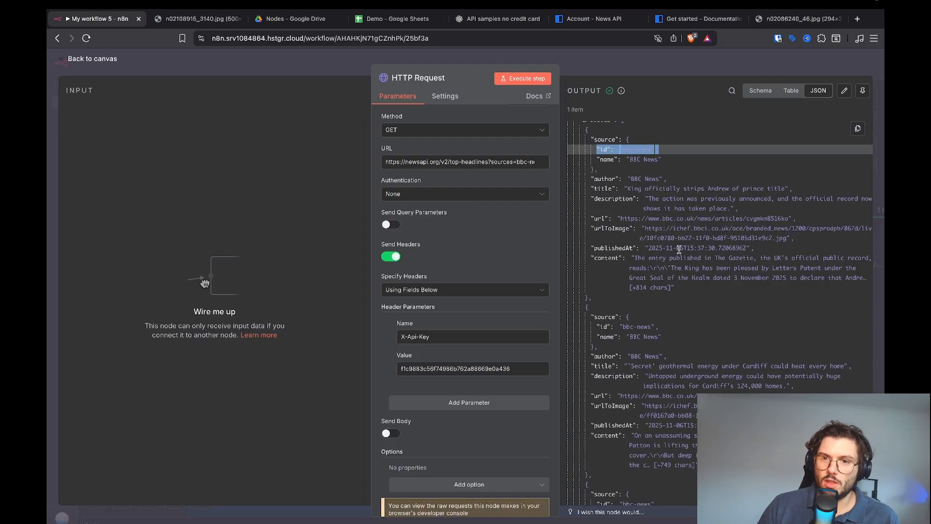
drag(620, 218, 787, 215)
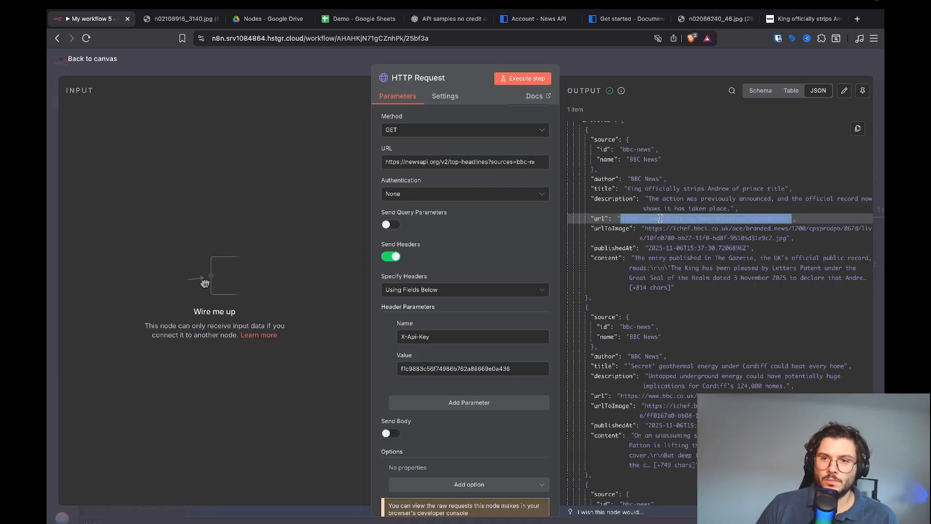
scroll(661, 219, down, 8)
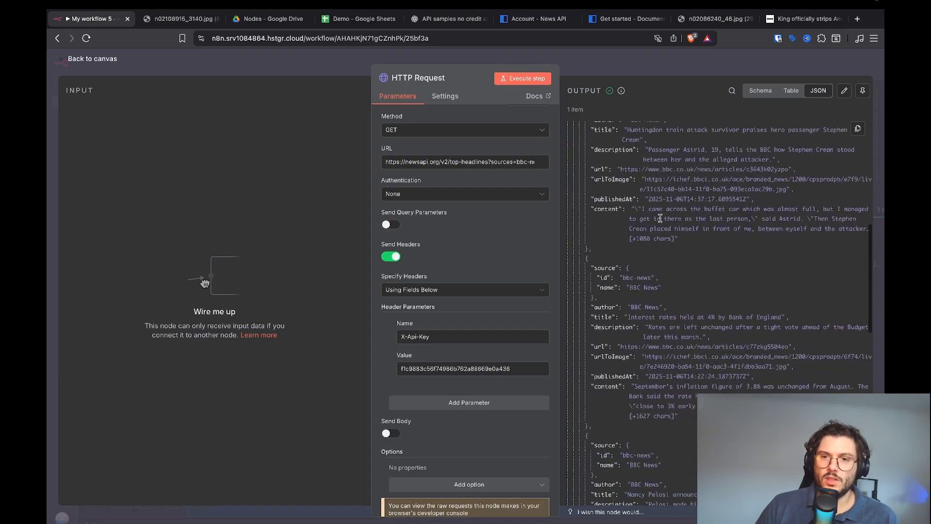
scroll(633, 233, up, 10)
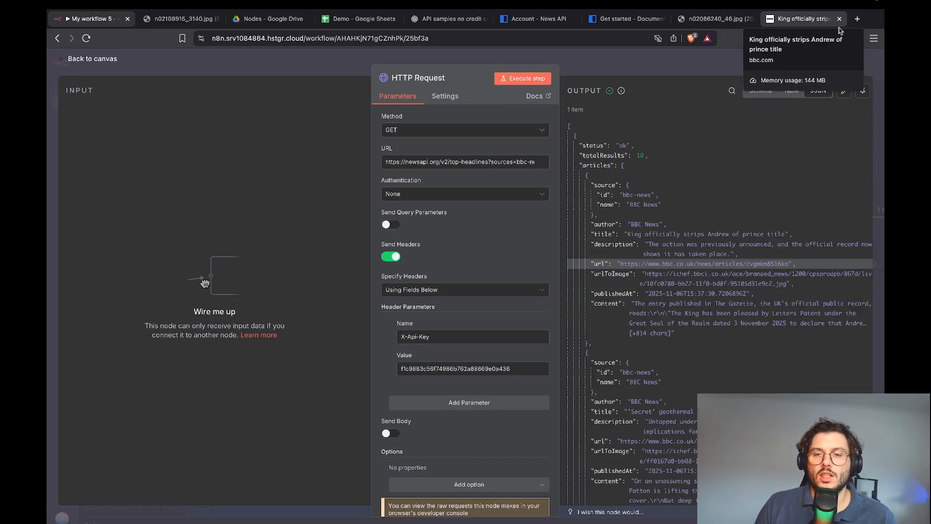
Open kie.ai in a new browser tab
click(857, 18)
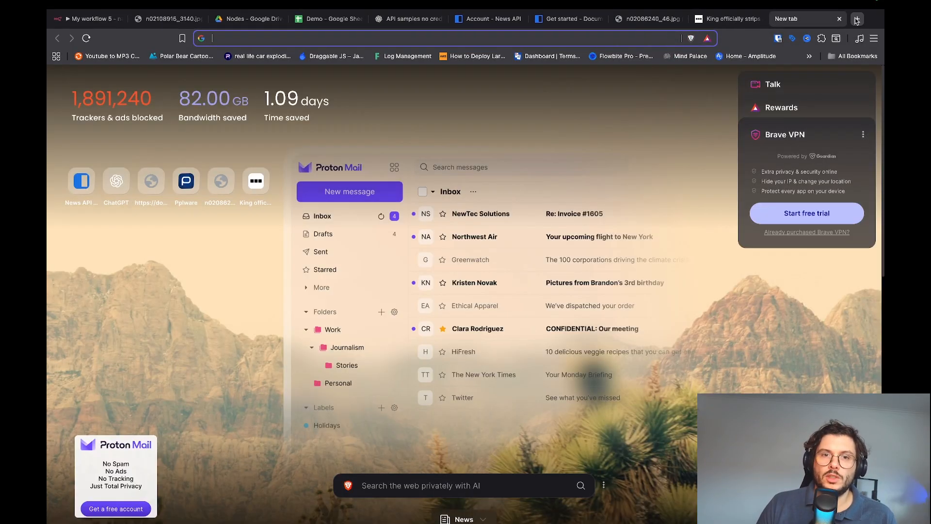
text(kie.ai)
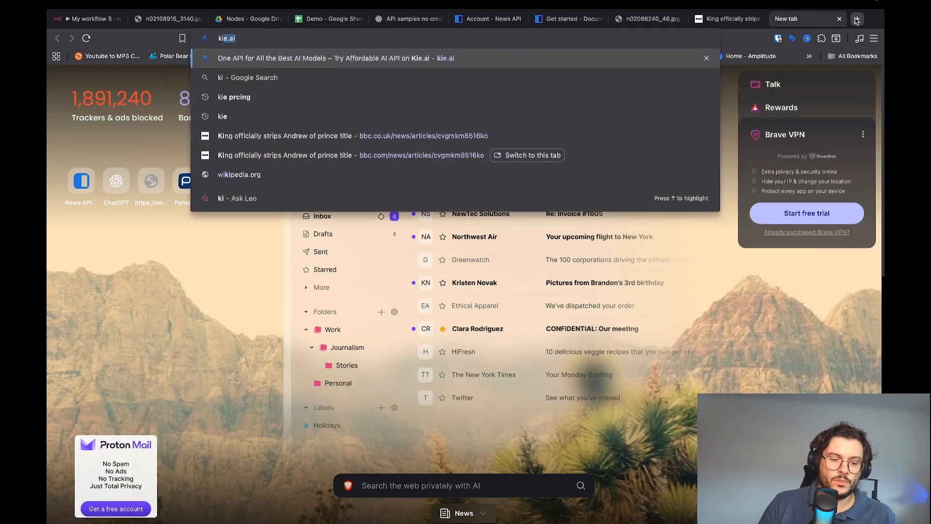
key(Return)
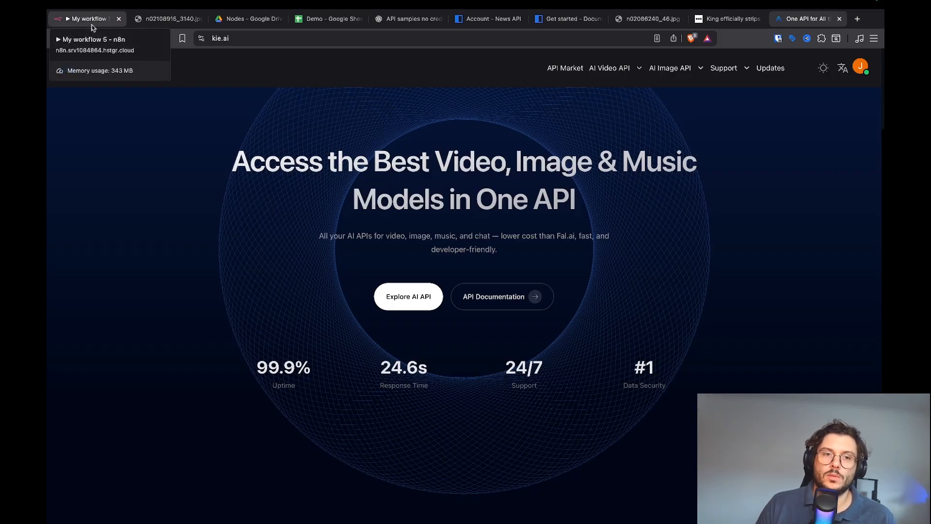
Import the News API docs' example cURL request for bbc-news, including its API key, into the HTTP Request node and execute it
click(567, 20)
scroll(653, 282, down, 1)
scroll(653, 282, down, 1)
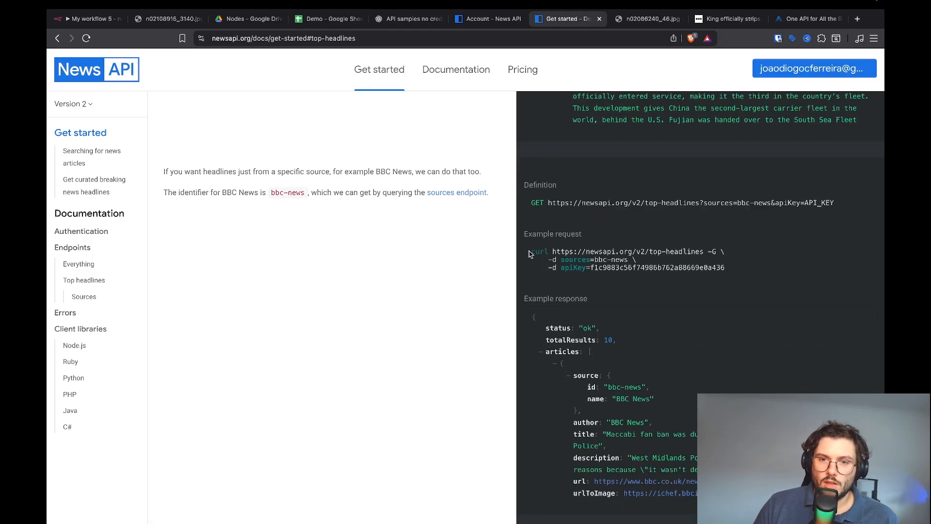
drag(531, 251, 760, 274)
key(ctrl+c)
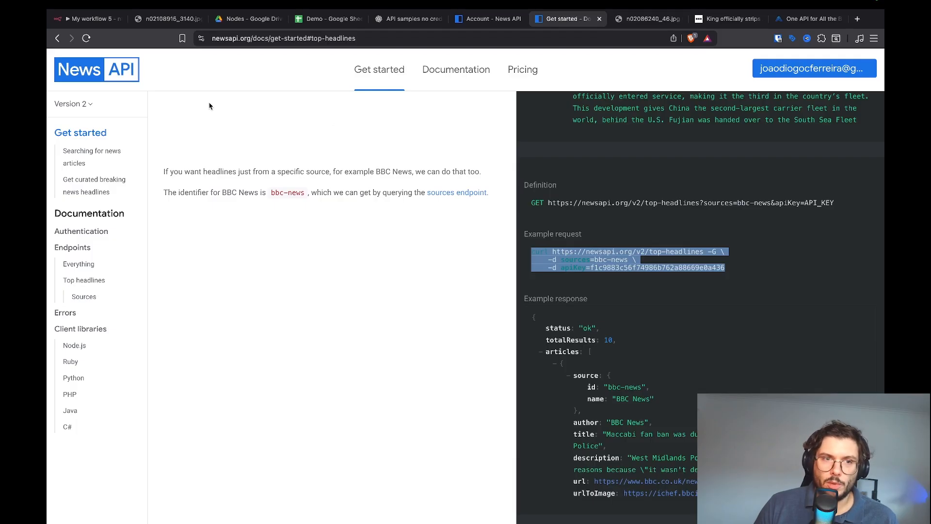
click(87, 19)
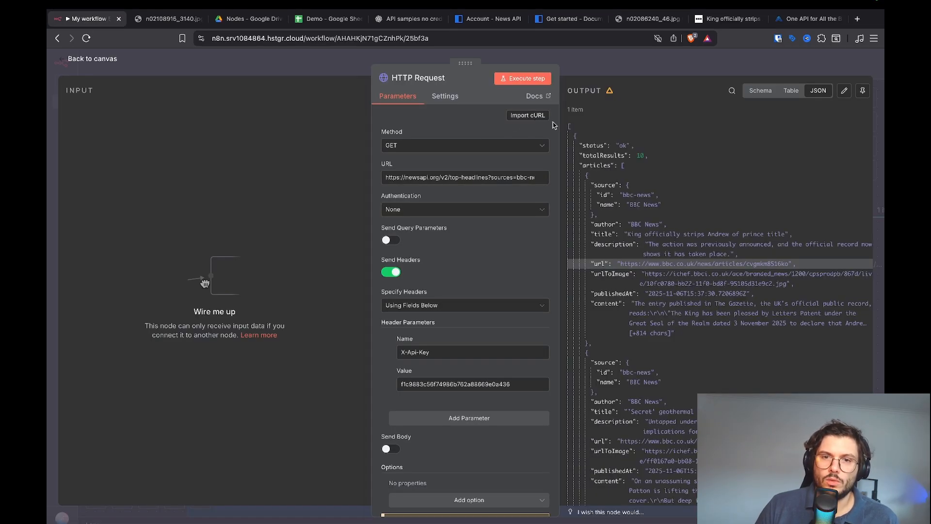
click(527, 116)
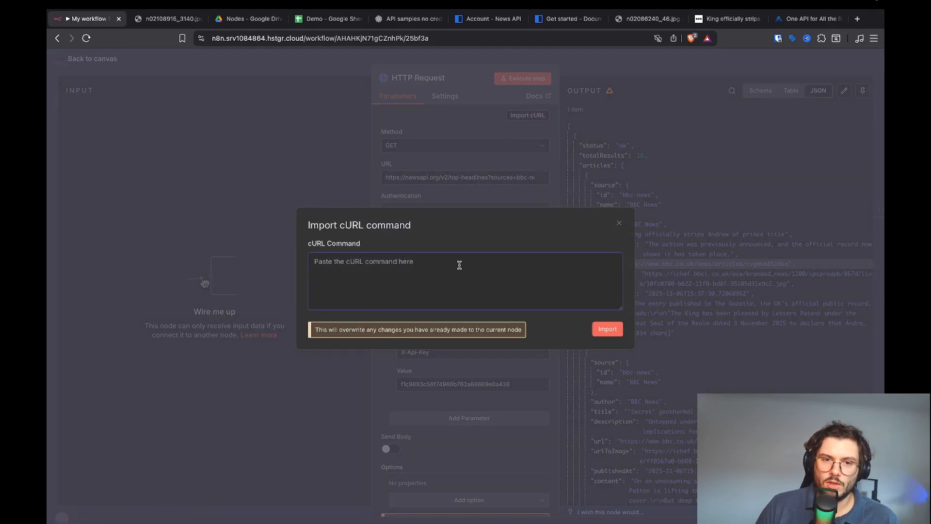
key(ctrl+v)
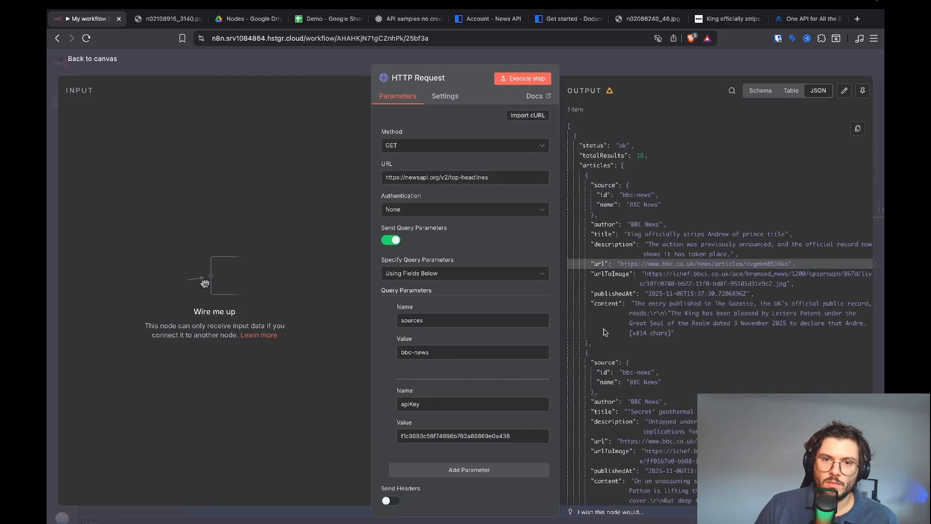
click(606, 330)
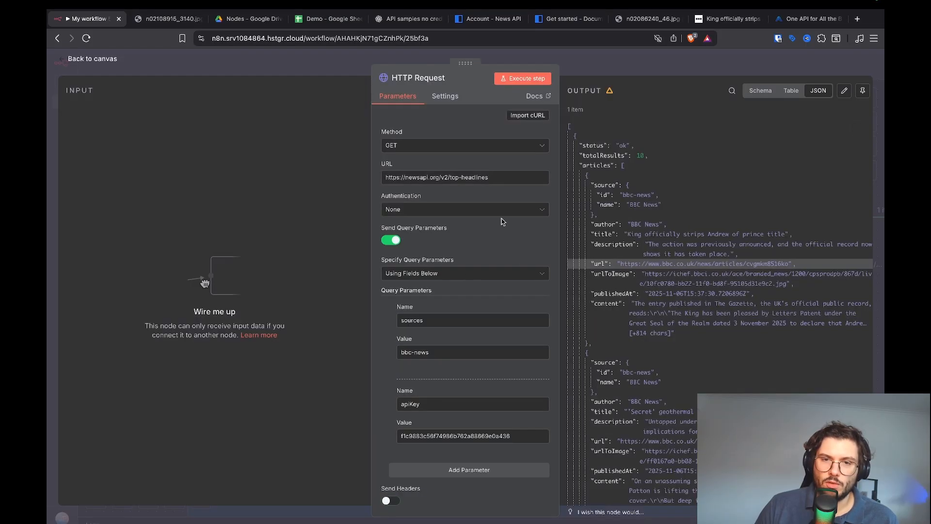
click(525, 80)
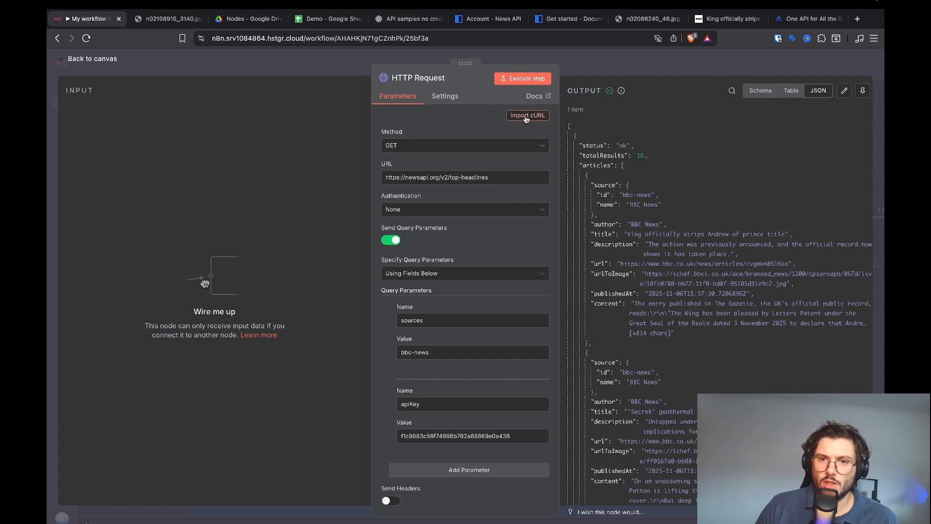
Close the HTTP Request node's settings and move the node into the APIs section of the canvas
click(611, 69)
drag(819, 234, 456, 312)
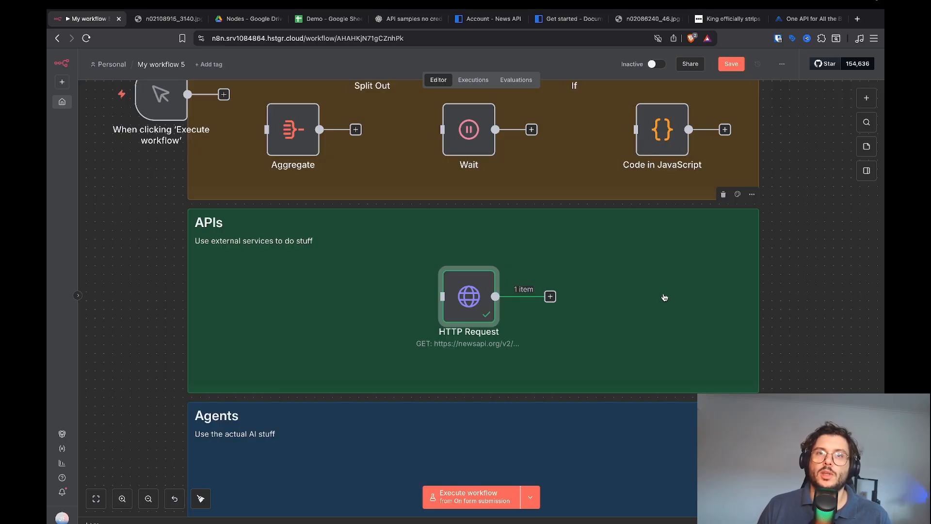
Add an AI Agent node to the workflow and place it inside the Agents section, unconnected to the HTTP Request node
scroll(665, 297, down, 4)
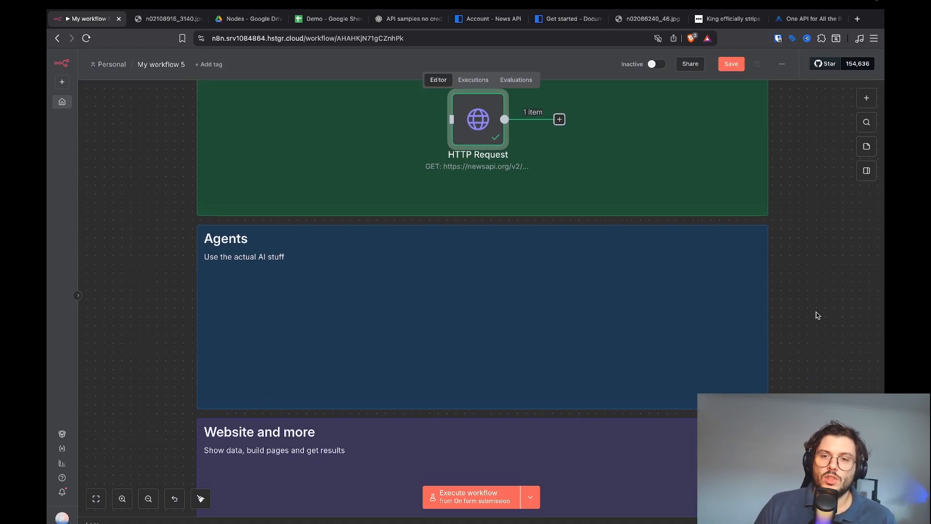
click(867, 98)
click(768, 168)
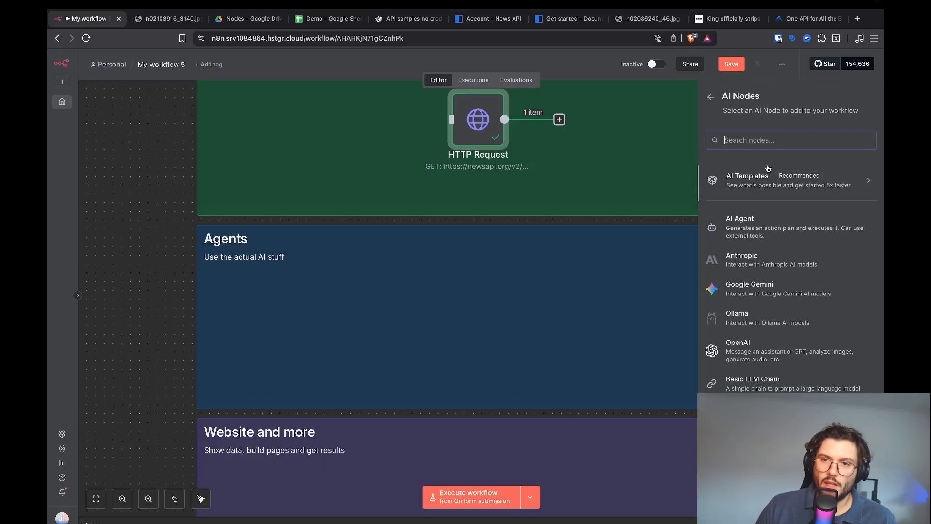
click(769, 226)
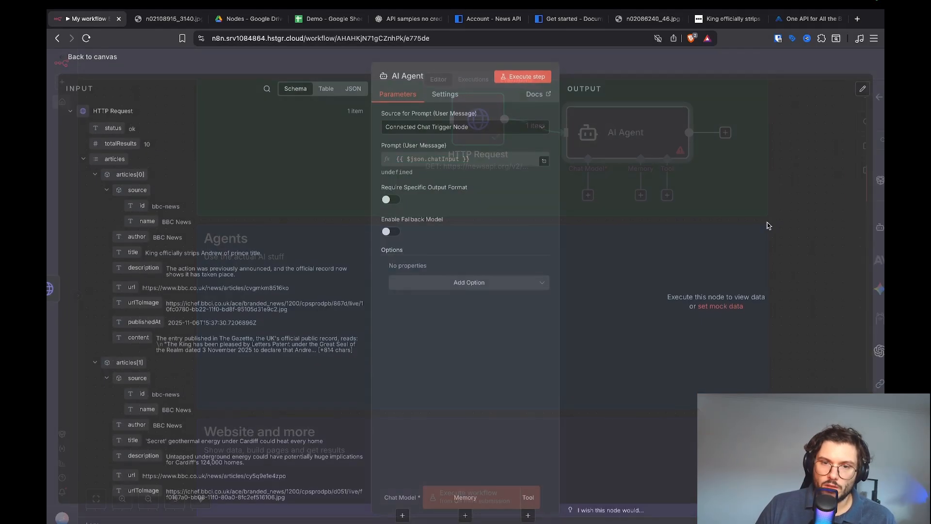
key(Escape)
drag(450, 307, 457, 288)
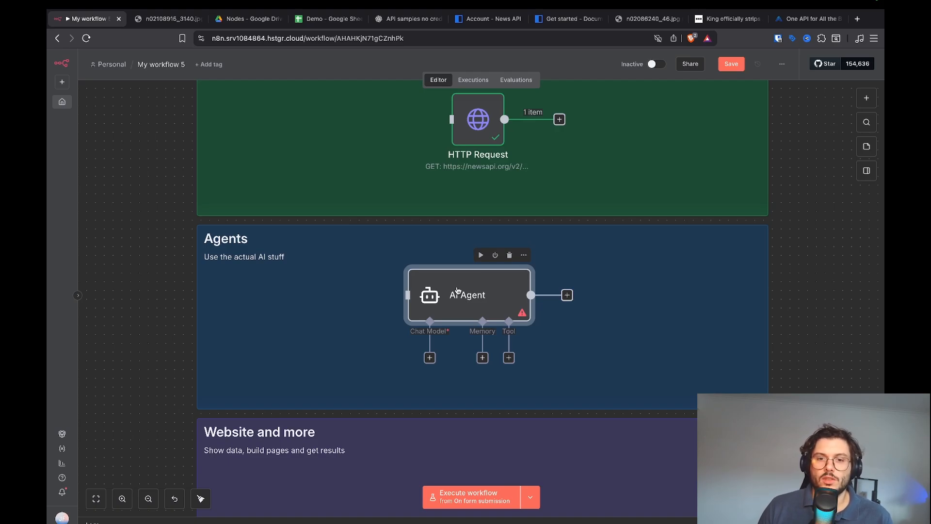
Set the AI Agent's source for the user message prompt to "Define below" and return to the canvas
click(524, 256)
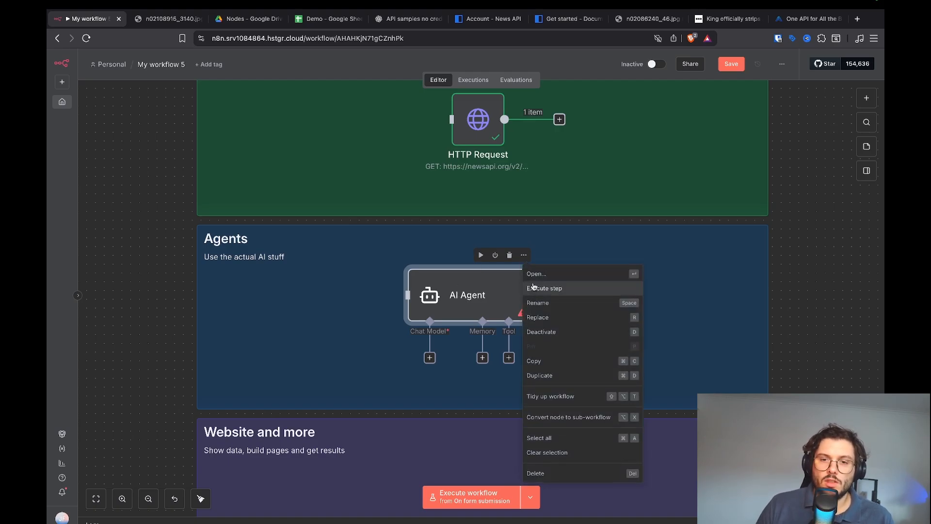
click(538, 275)
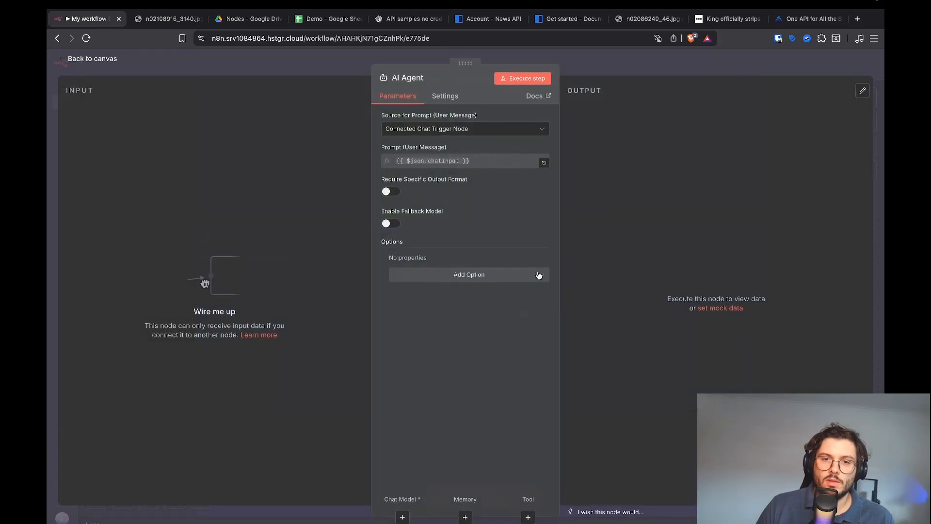
click(472, 128)
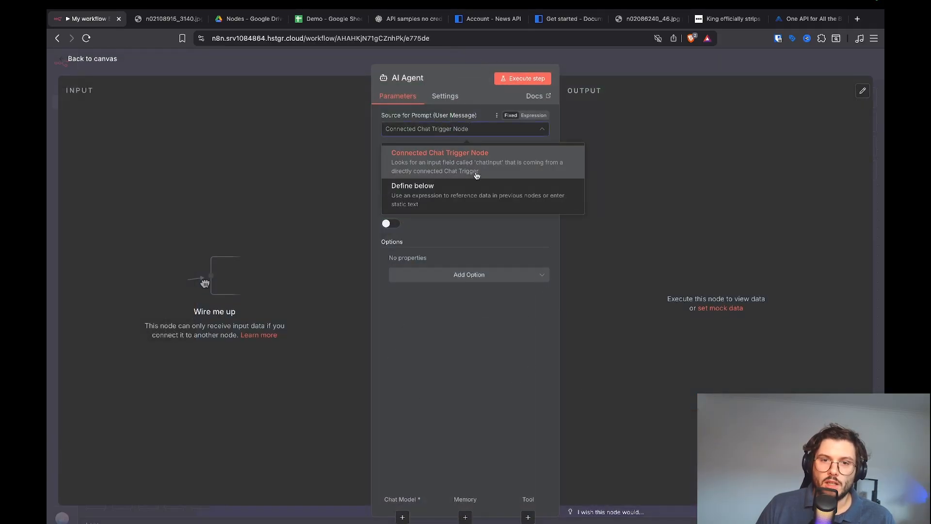
click(480, 194)
click(456, 158)
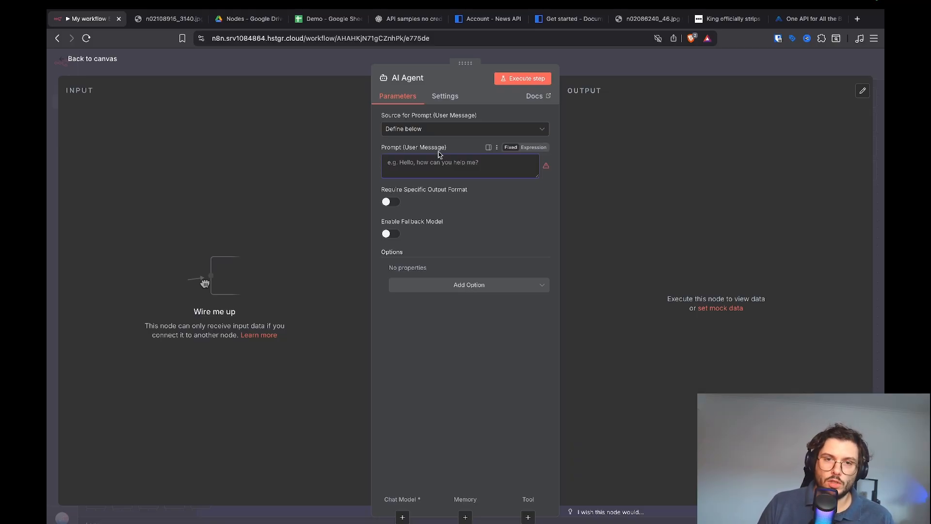
key(Escape)
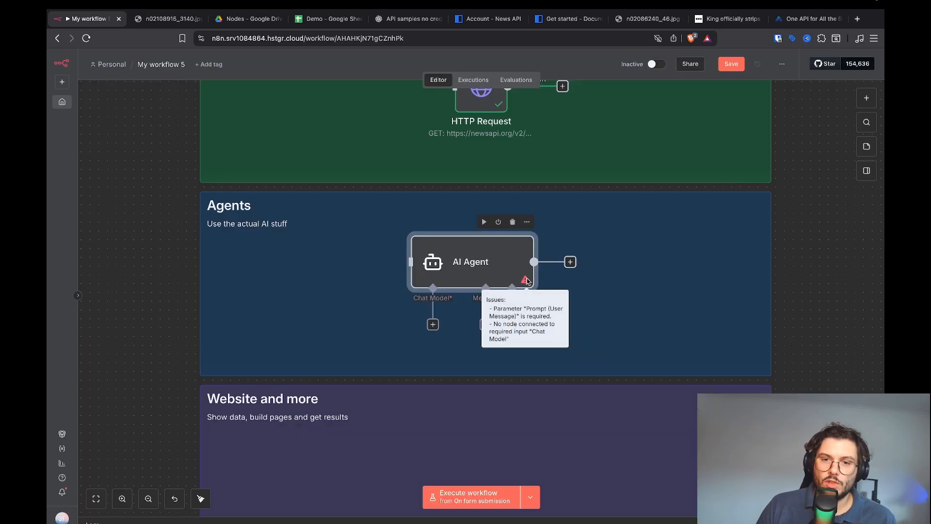
right_click(529, 236)
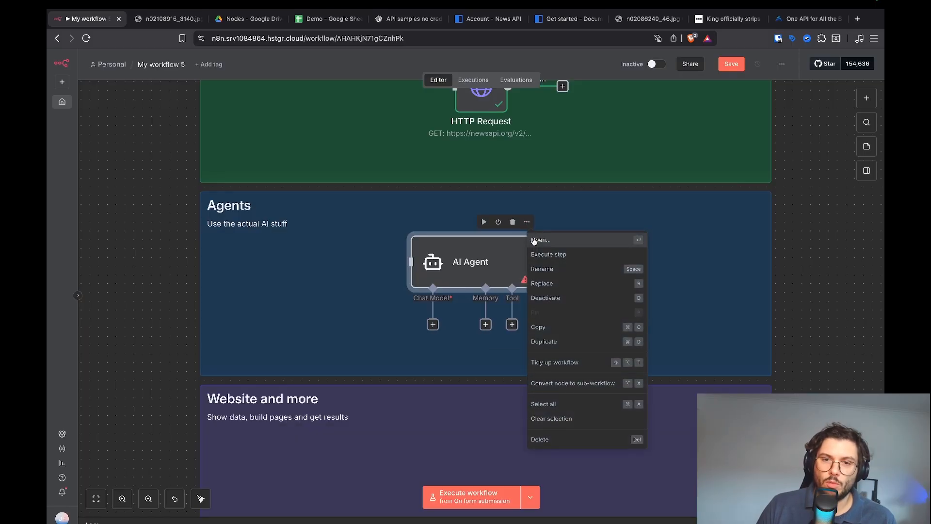
Attach an OpenAI Chat Model to the AI Agent and start creating a new credential for it
click(433, 325)
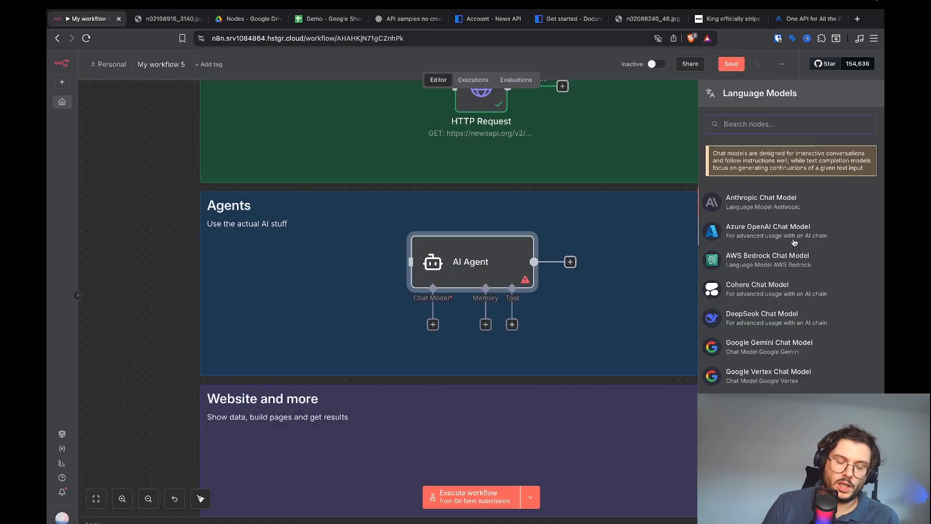
text(open)
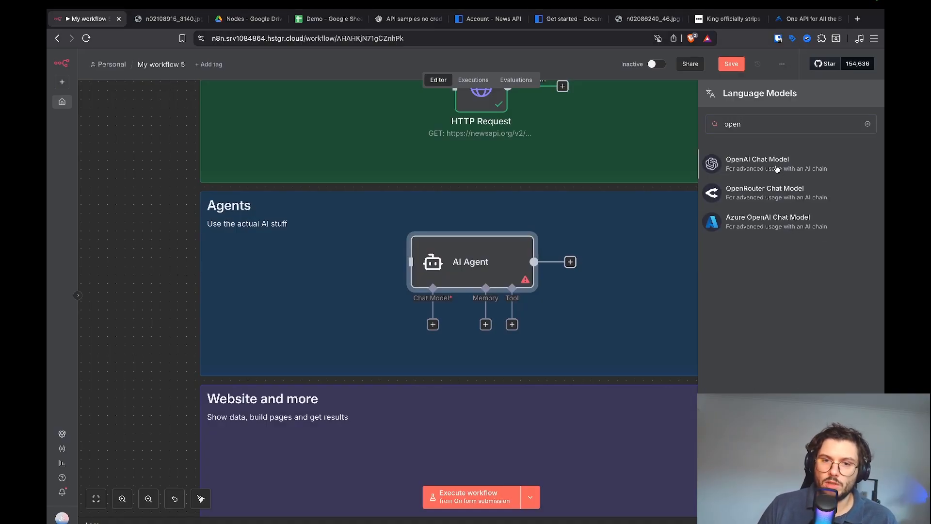
click(777, 164)
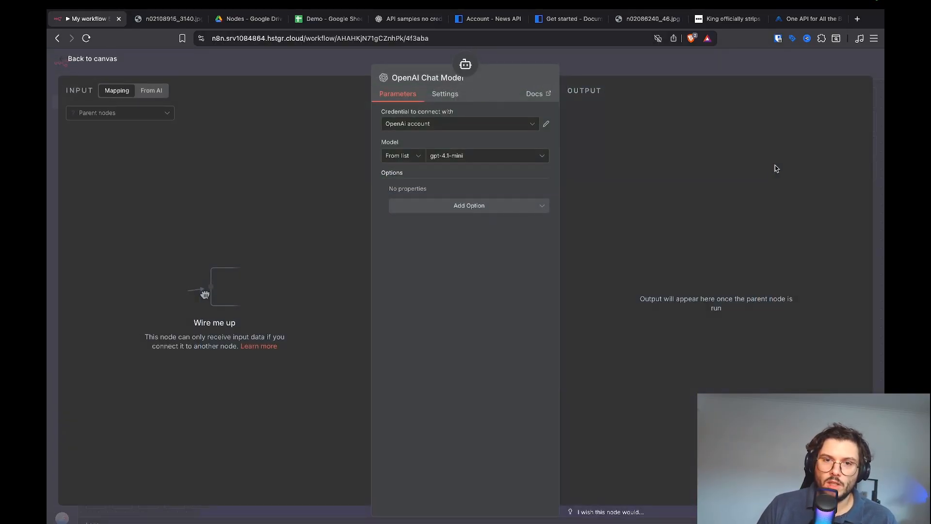
click(487, 125)
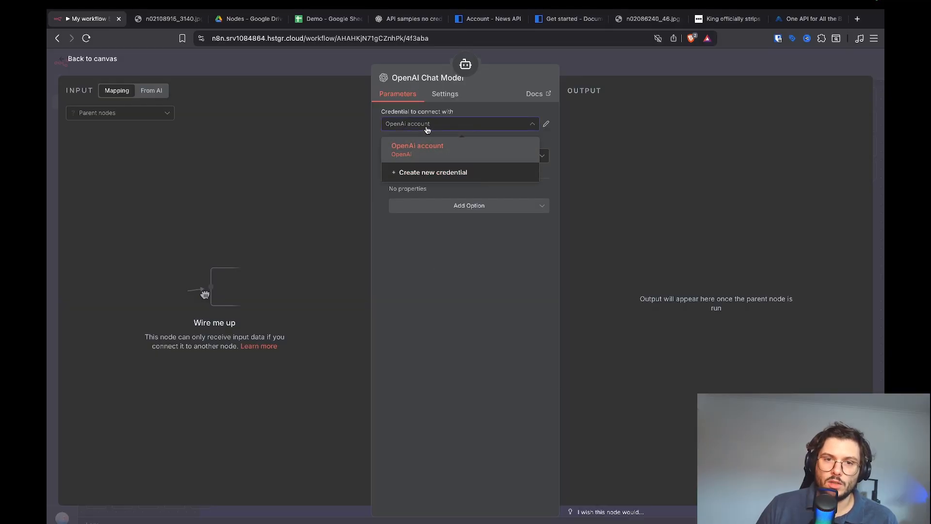
click(455, 177)
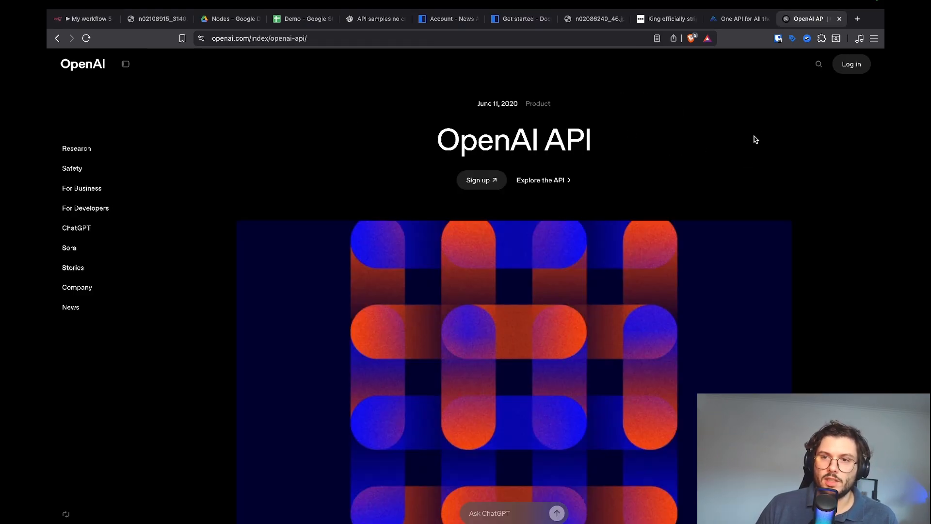
Log in to OpenAI's API Platform from the OpenAI website and open the dashboard's API keys page
click(852, 64)
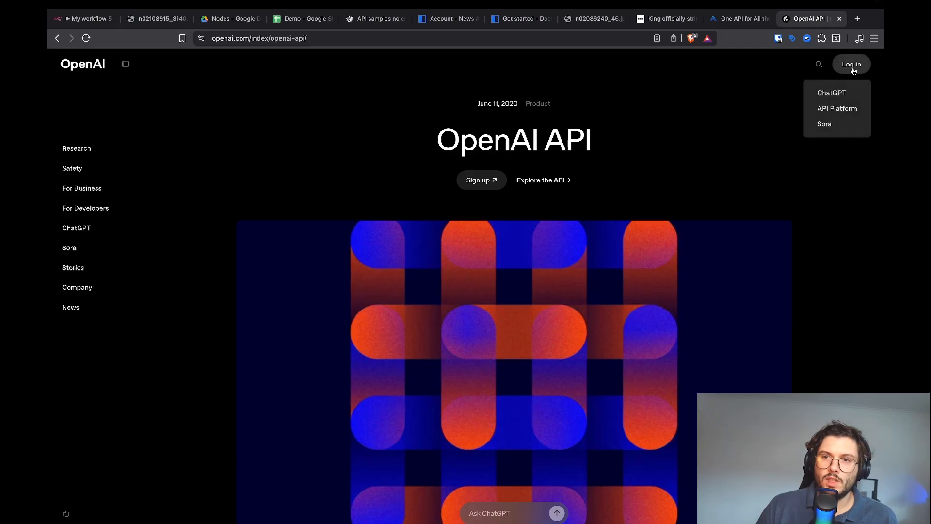
click(848, 112)
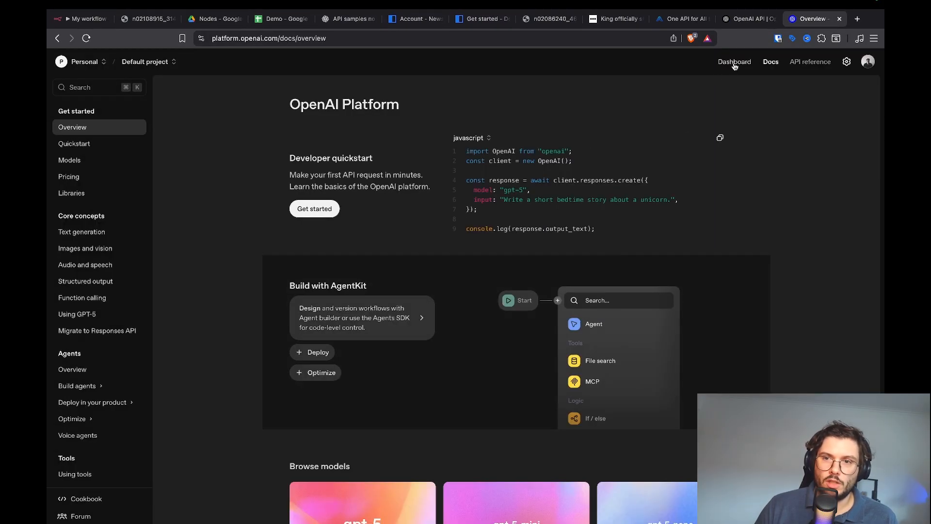
click(735, 64)
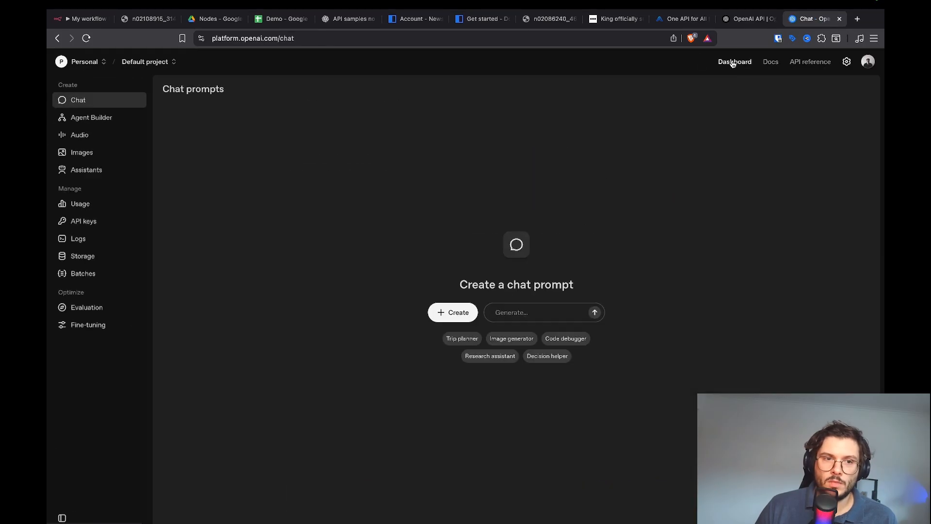
click(109, 227)
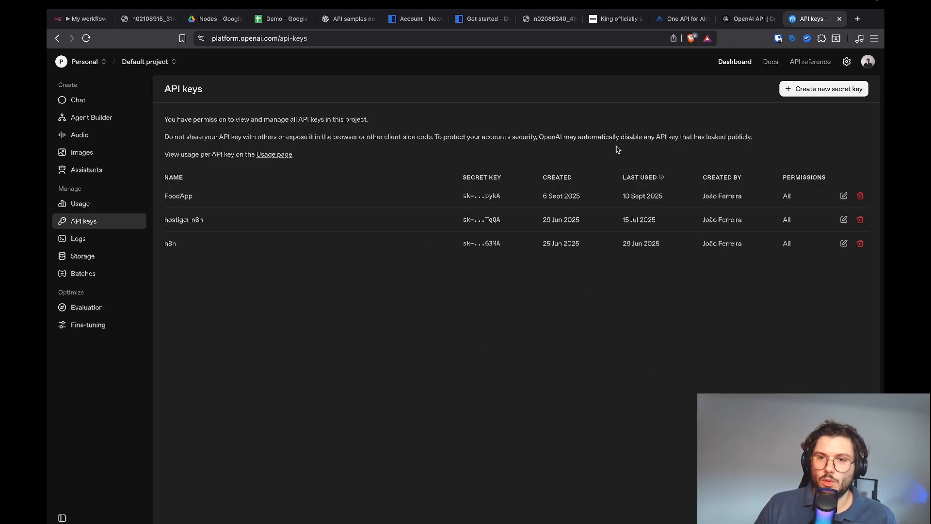
Create a new secret key named n8nDemo in the default project and copy the generated key
click(821, 95)
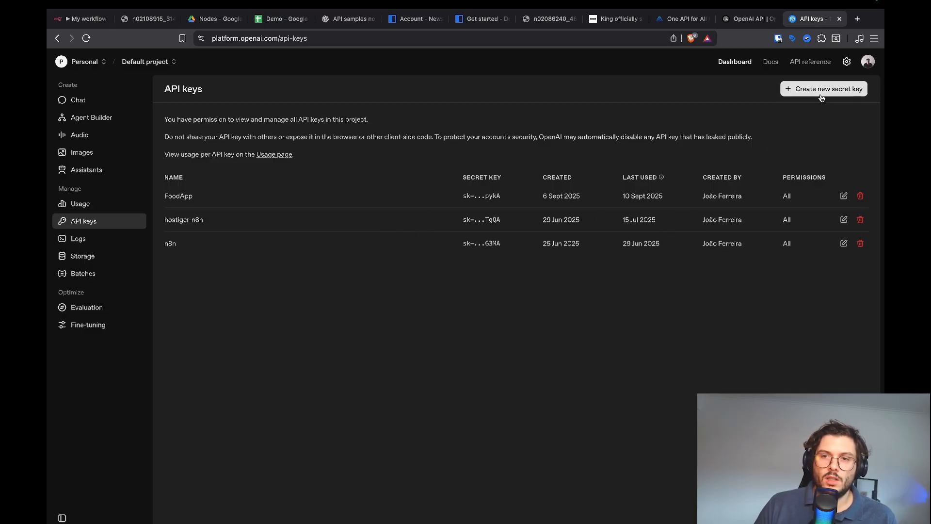
click(474, 284)
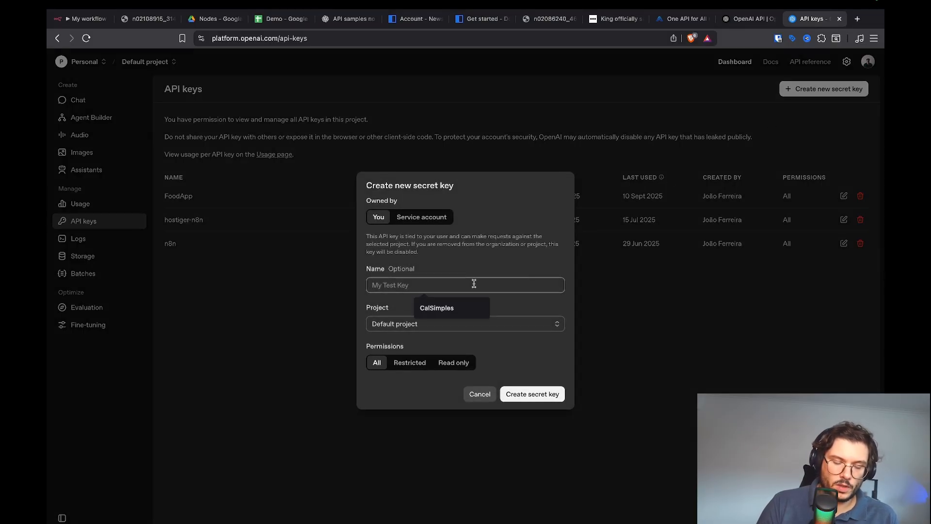
text(n8nDemo)
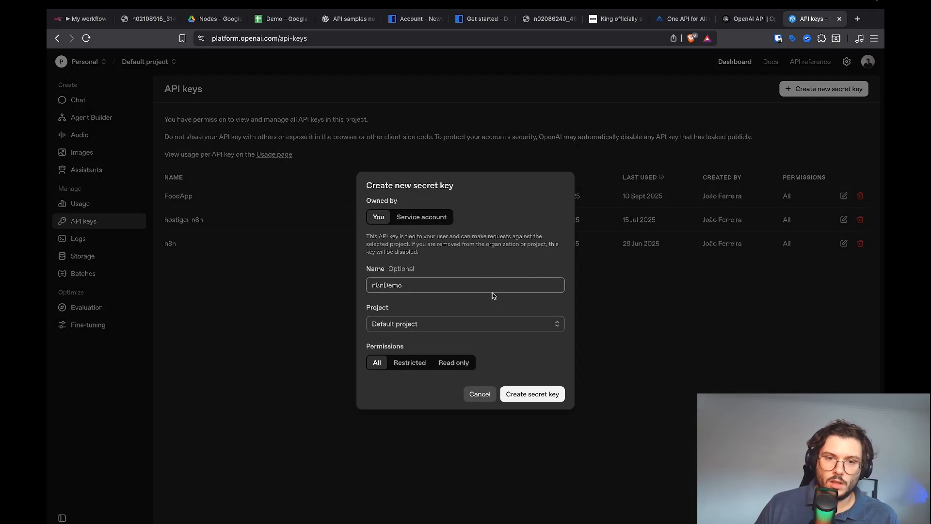
click(484, 324)
click(451, 302)
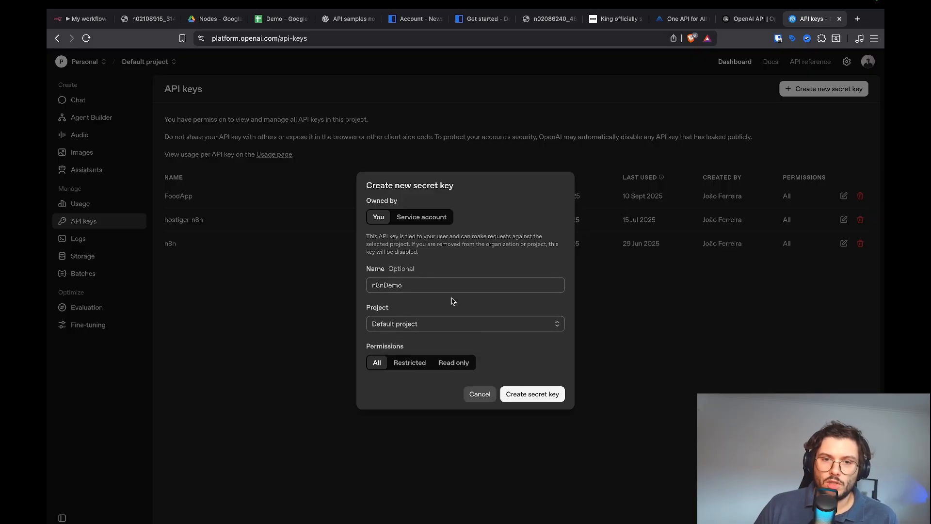
click(548, 395)
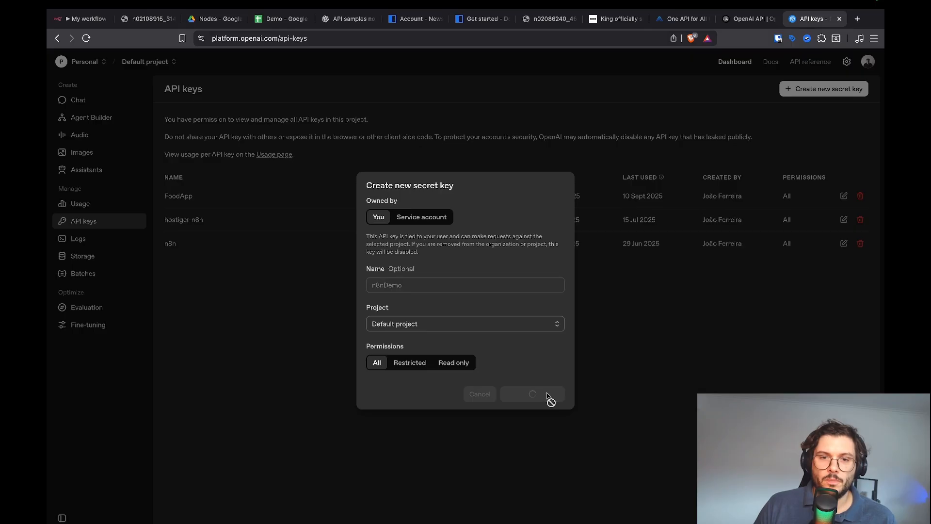
click(544, 300)
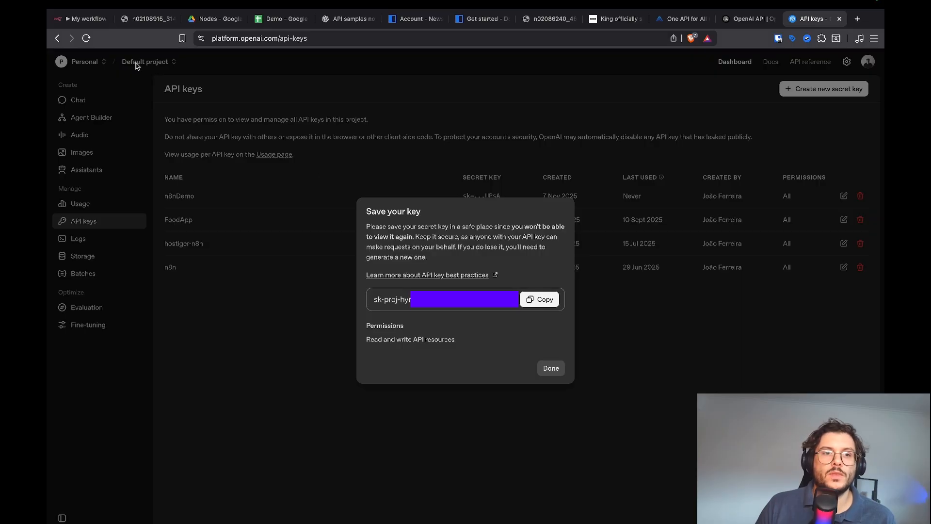
Switch back to n8n, paste the copied API key into the new OpenAI credential, save it and return to the canvas
click(88, 22)
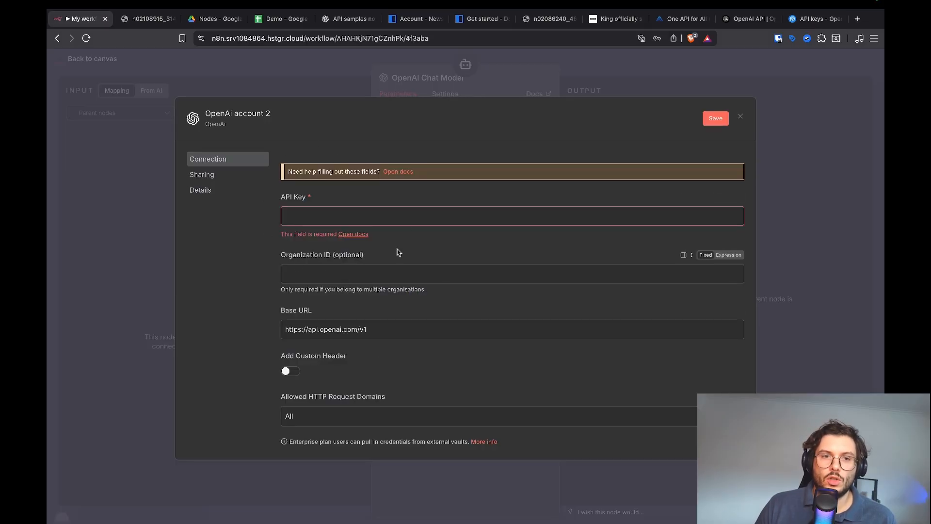
click(361, 216)
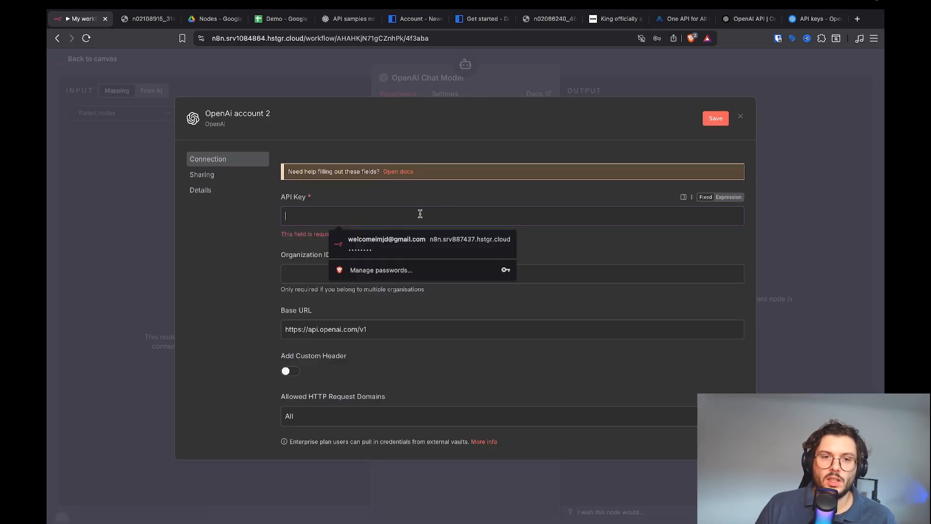
key(super+v)
click(568, 242)
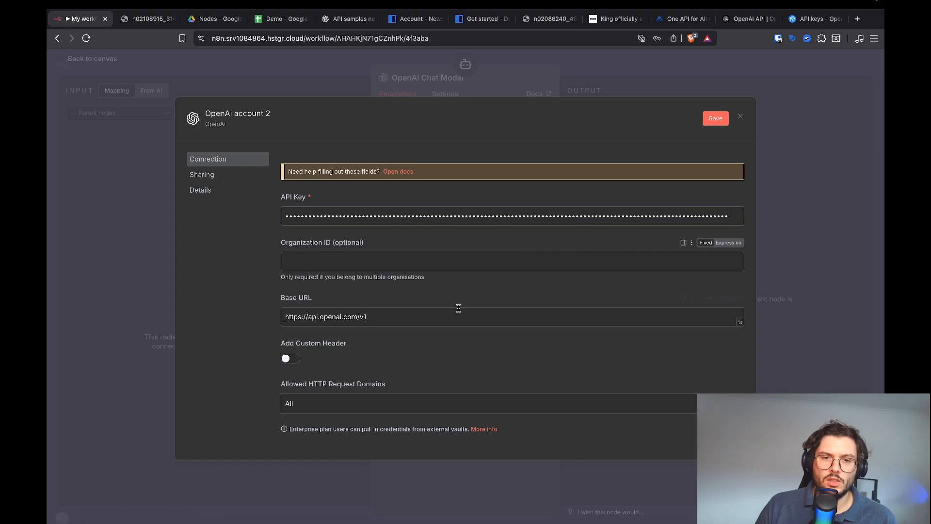
scroll(464, 361, down, 2)
scroll(464, 361, up, 2)
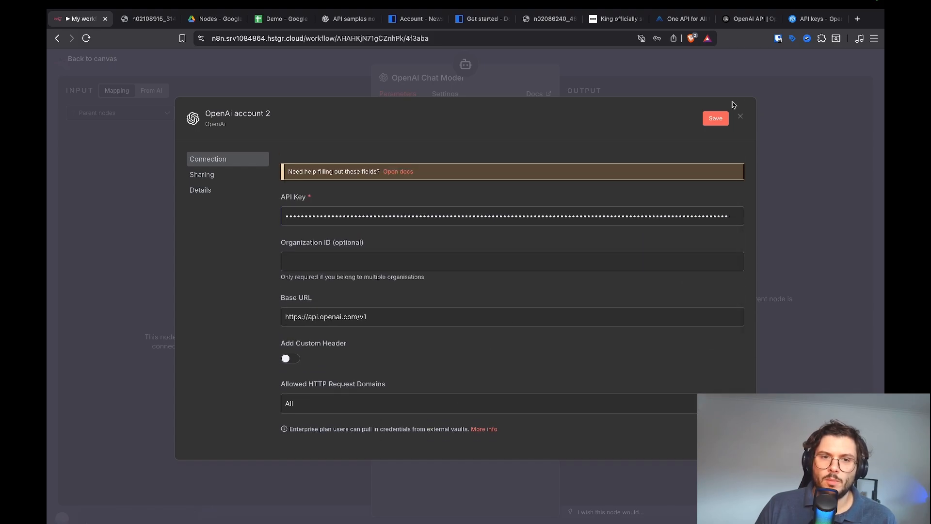
click(717, 119)
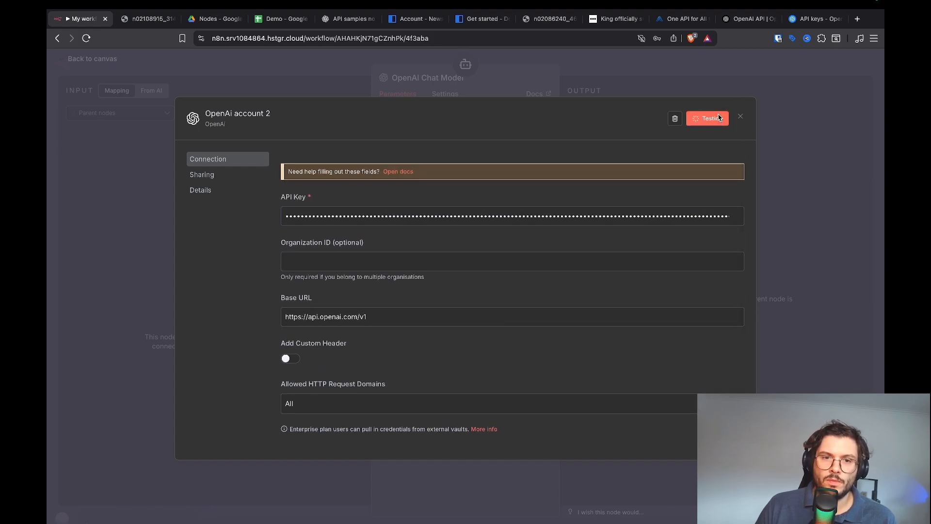
click(740, 116)
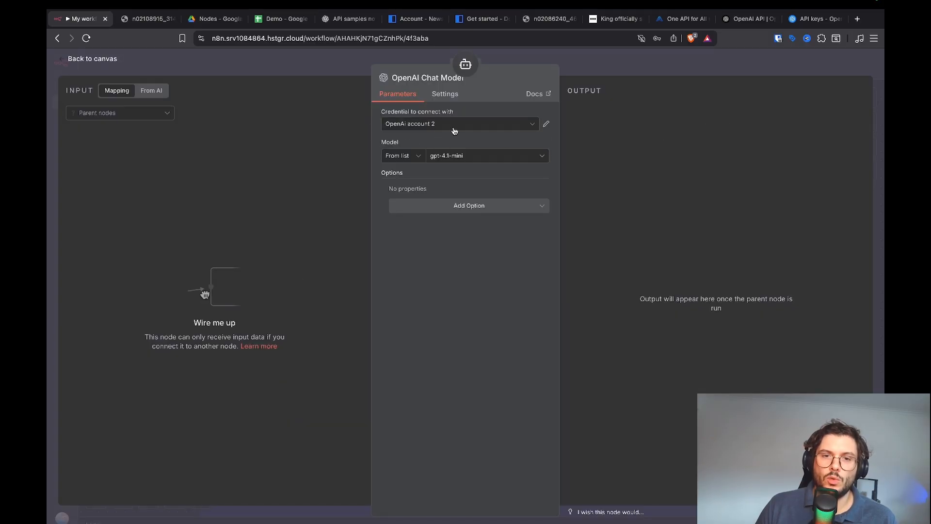
click(460, 156)
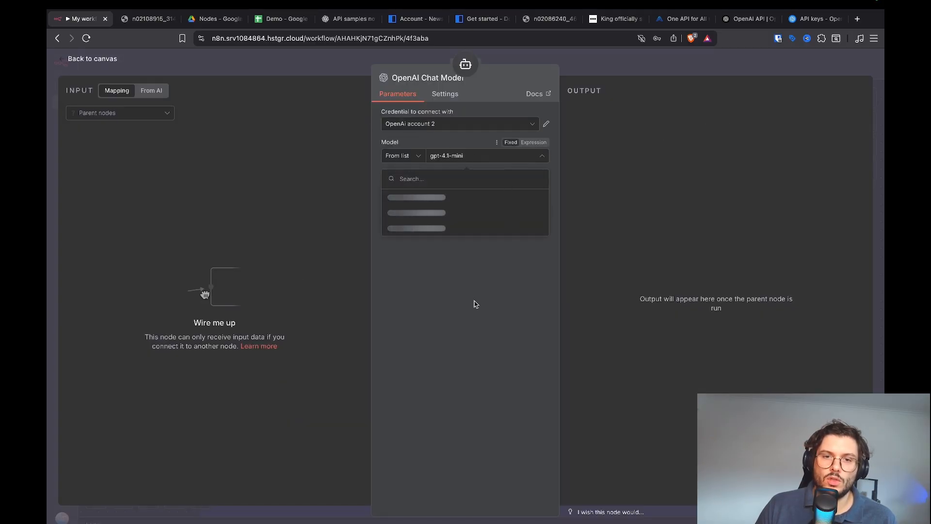
key(Escape)
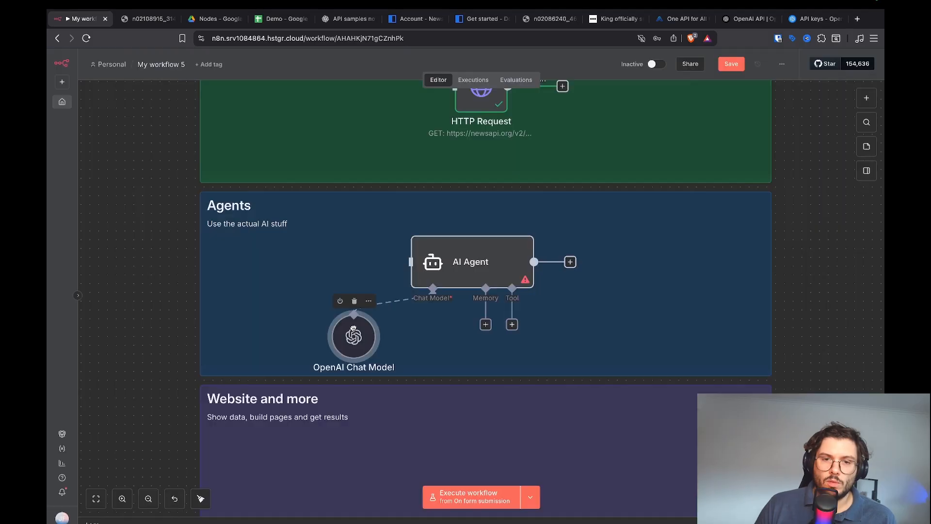
Open the AI Agent node to check its empty prompt settings and return to the canvas
click(527, 222)
click(538, 237)
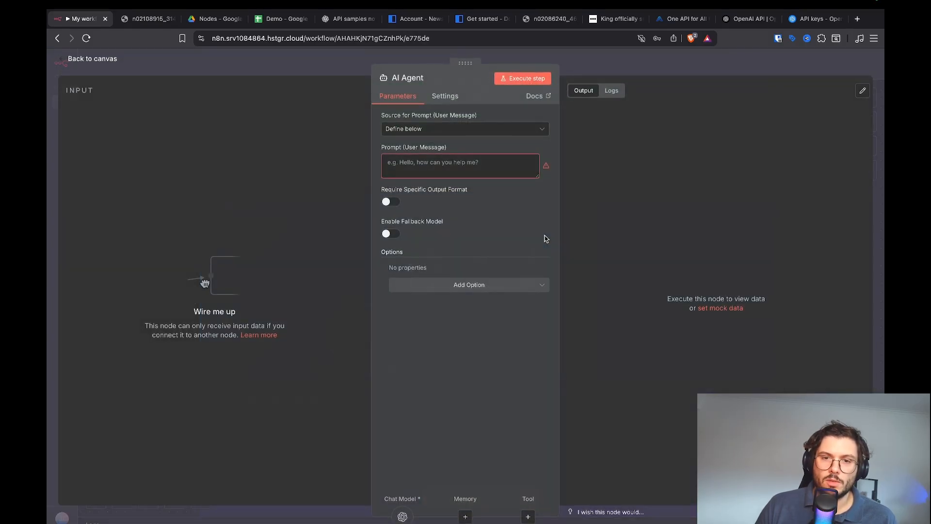
key(Escape)
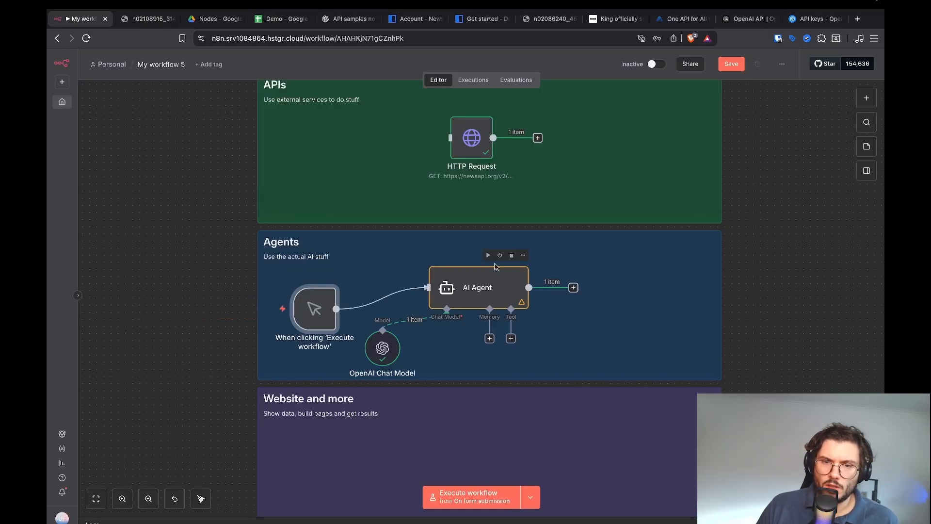
Set the AI Agent's user message prompt to "Tell me a joke" and return to the canvas
click(523, 255)
click(537, 268)
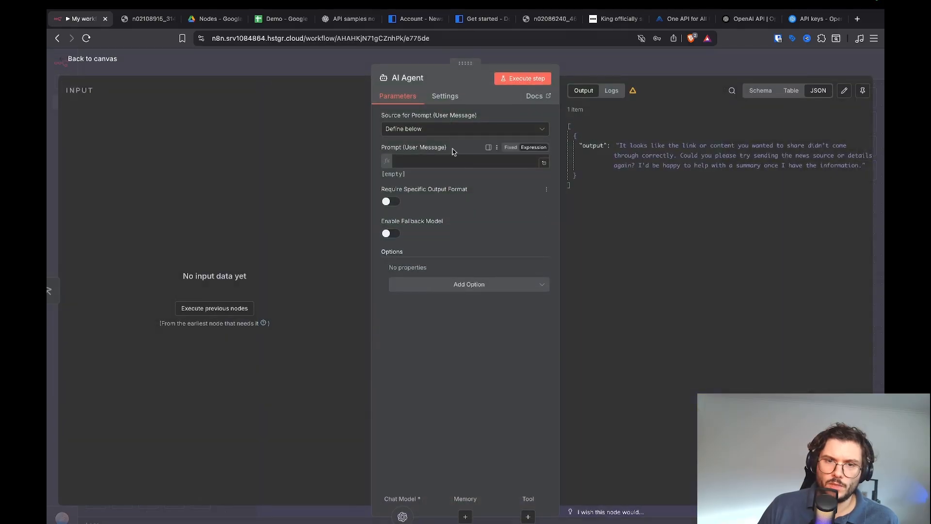
click(456, 160)
text(Tellm)
key(BackSpace)
text(me a joke)
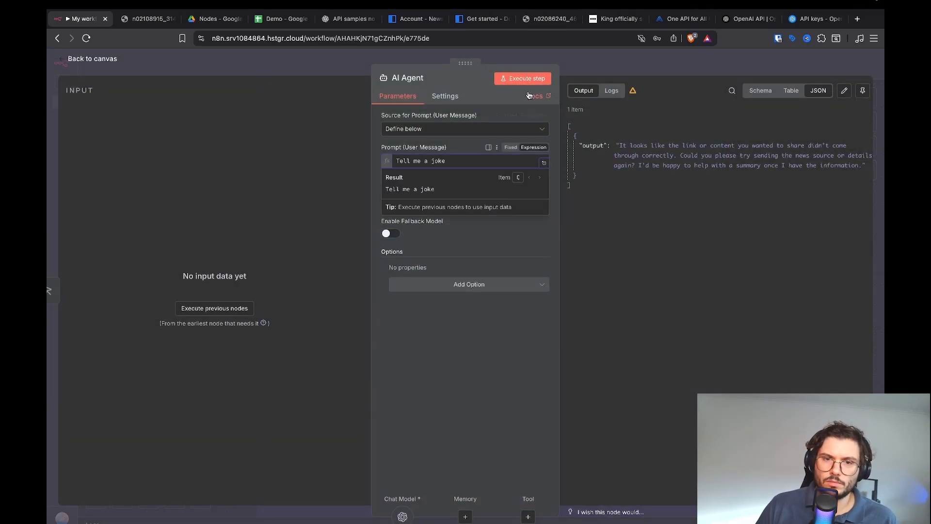
key(Escape)
Execute the workflow from the manual trigger and check the AI Agent's output
click(298, 290)
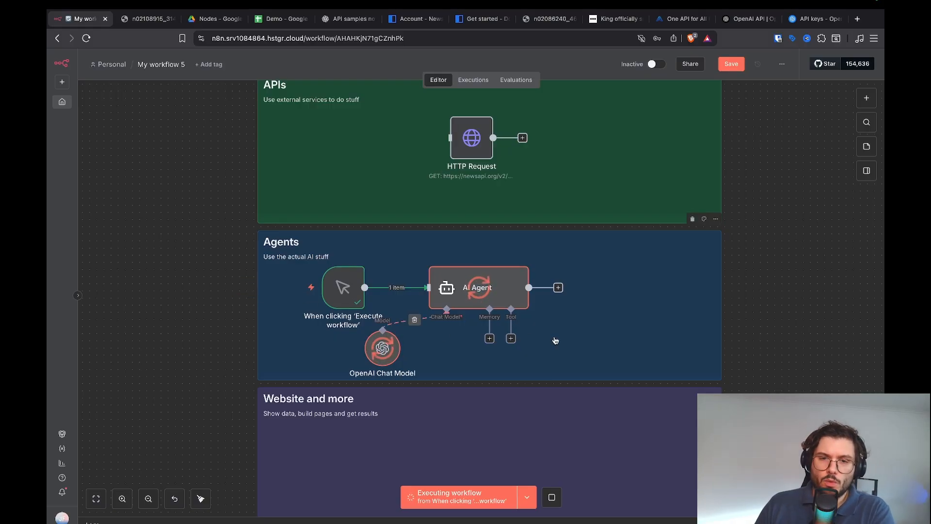
click(523, 258)
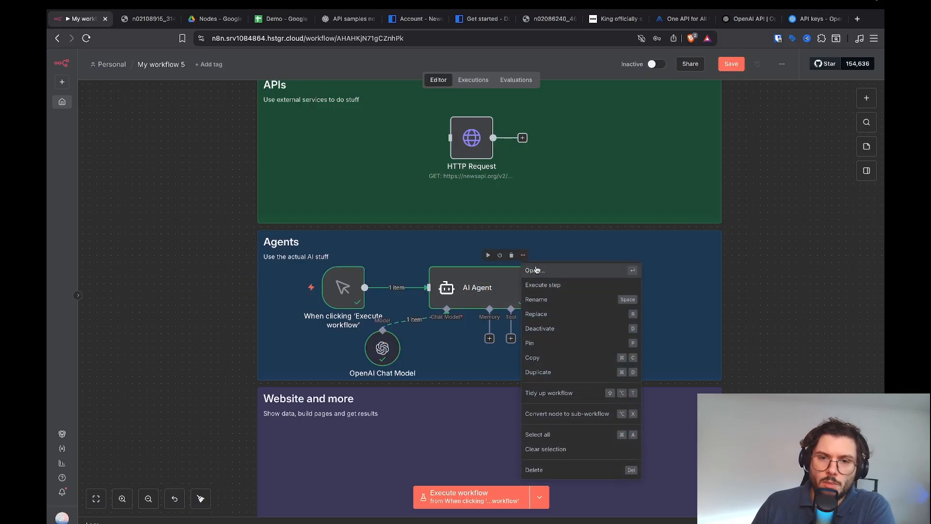
click(537, 270)
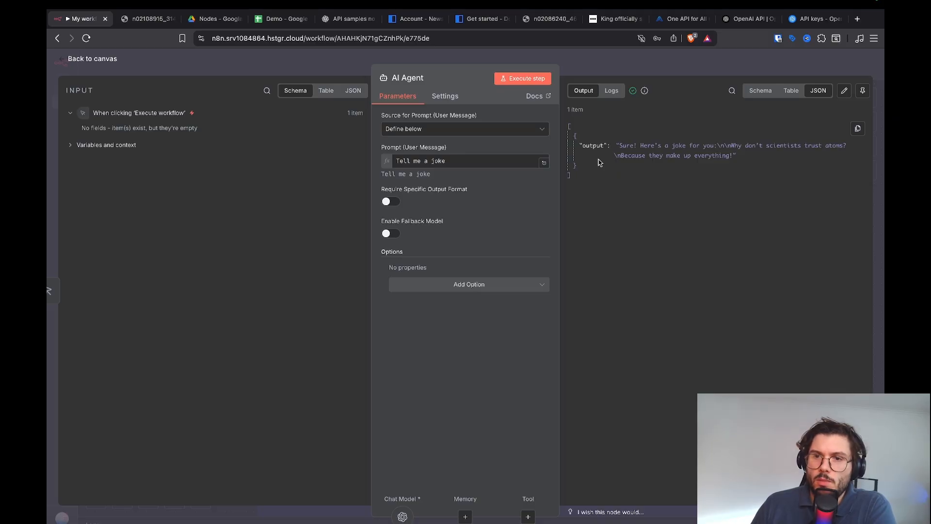
click(683, 63)
Delete the manual trigger node connected to the AI Agent
scroll(422, 266, down, 1)
scroll(423, 266, down, 1)
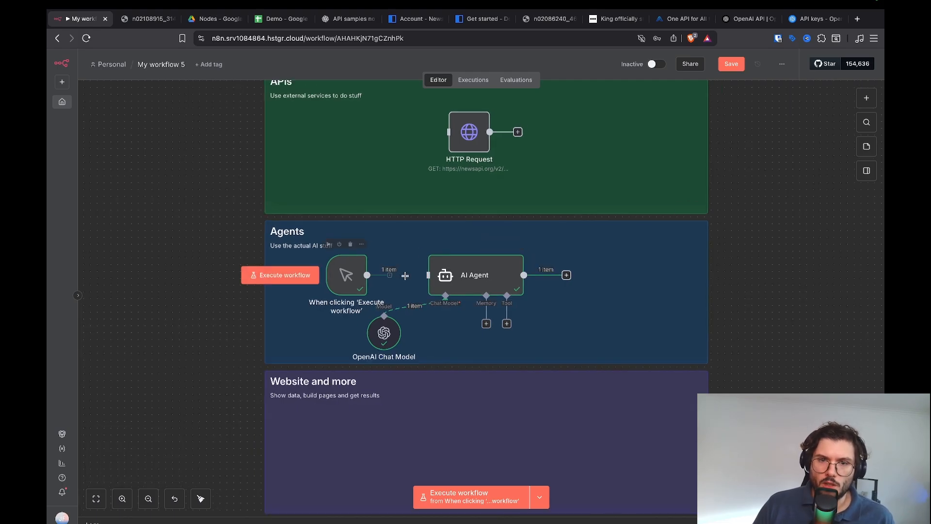
scroll(391, 204, up, 2)
scroll(390, 203, down, 1)
click(354, 258)
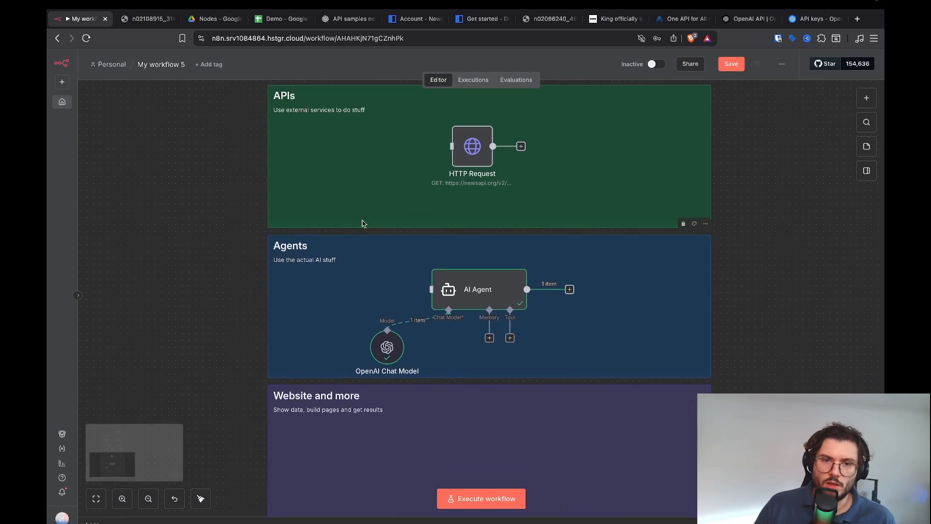
scroll(363, 224, up, 10)
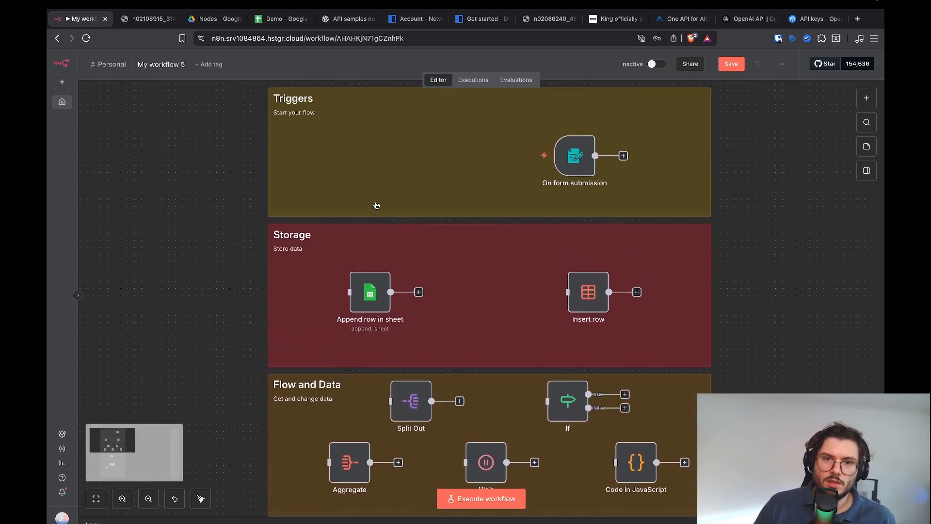
scroll(568, 203, down, 5)
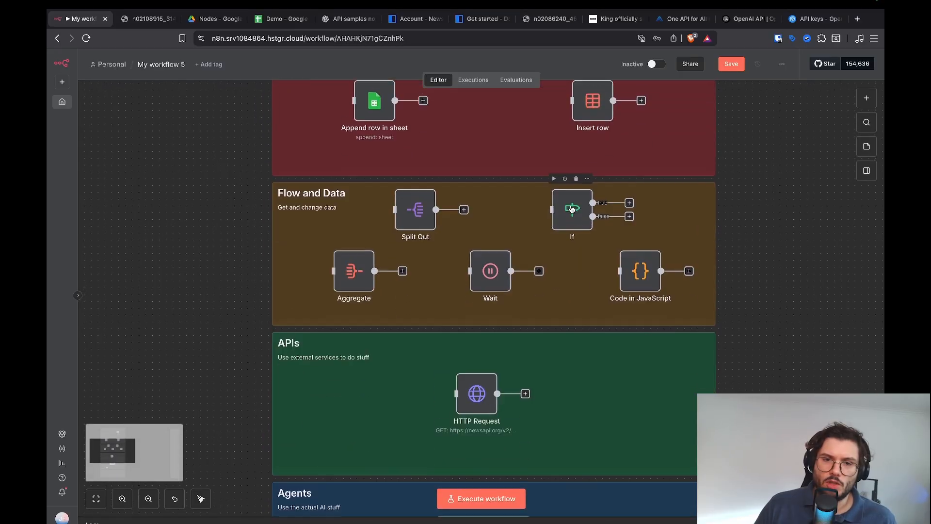
scroll(572, 209, down, 2)
scroll(346, 338, down, 4)
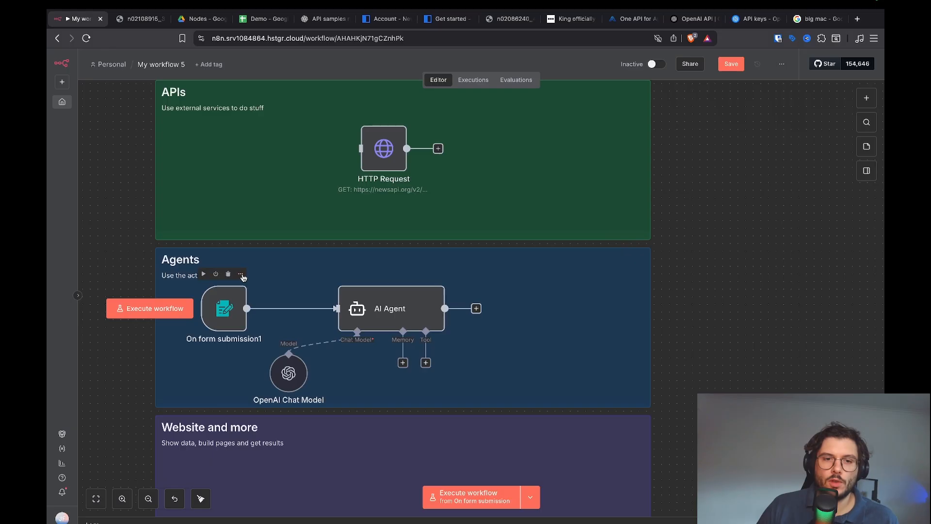
Open the On form submission1 trigger and add a text form element with the field name Place
click(241, 275)
click(255, 290)
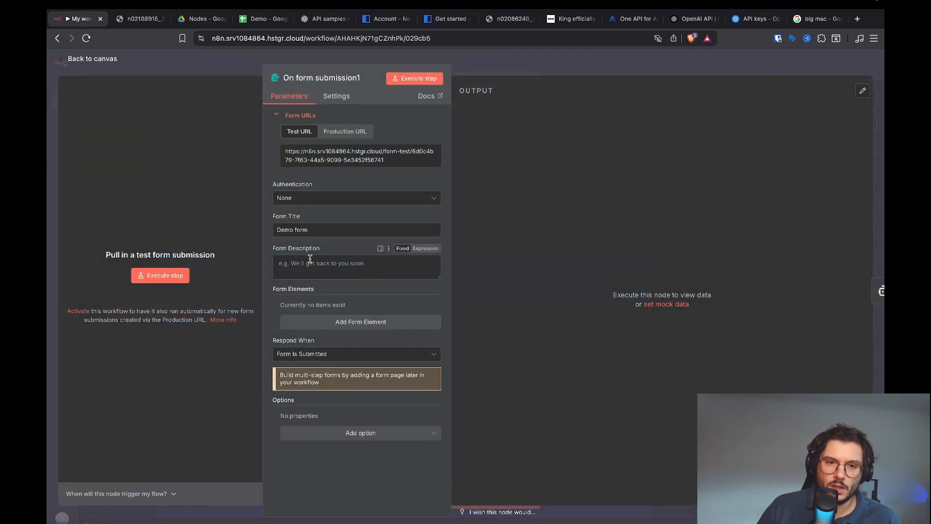
click(359, 322)
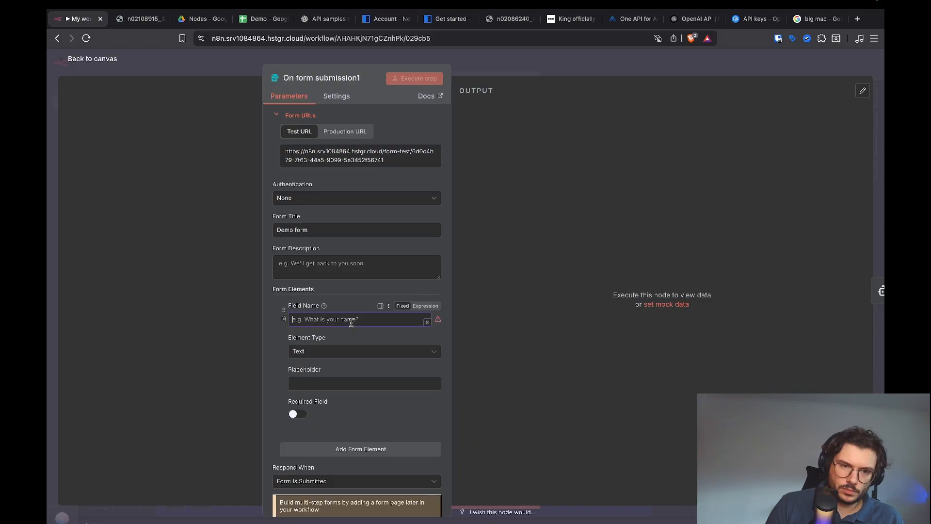
text(Place)
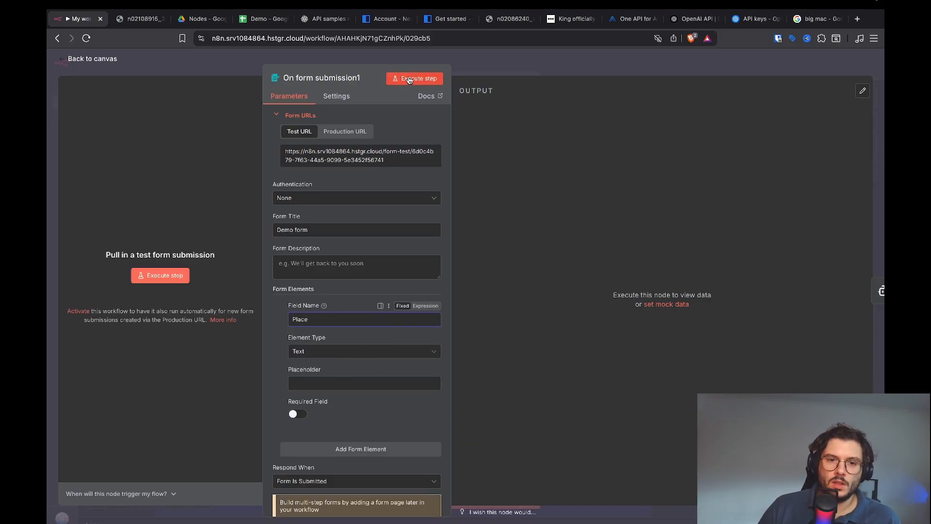
Set the form description to "What place do you plan to visit?"
click(338, 271)
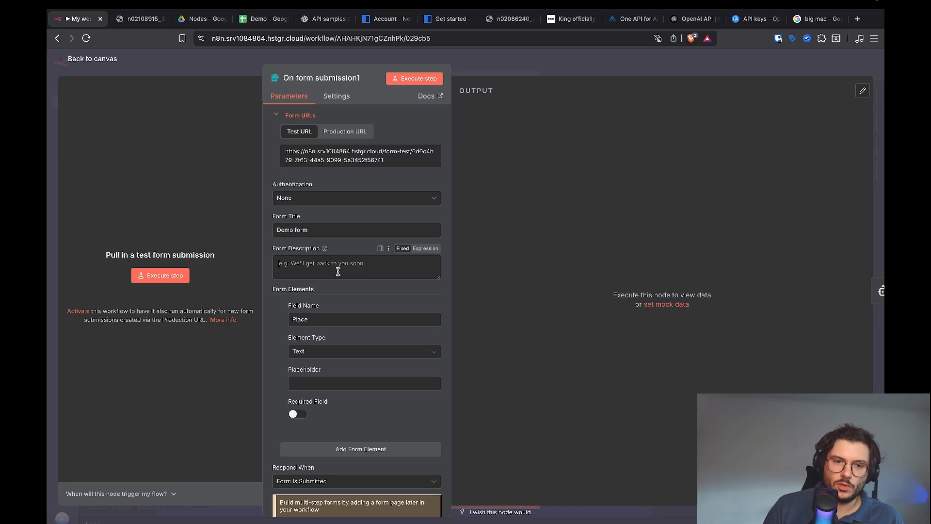
text(What city)
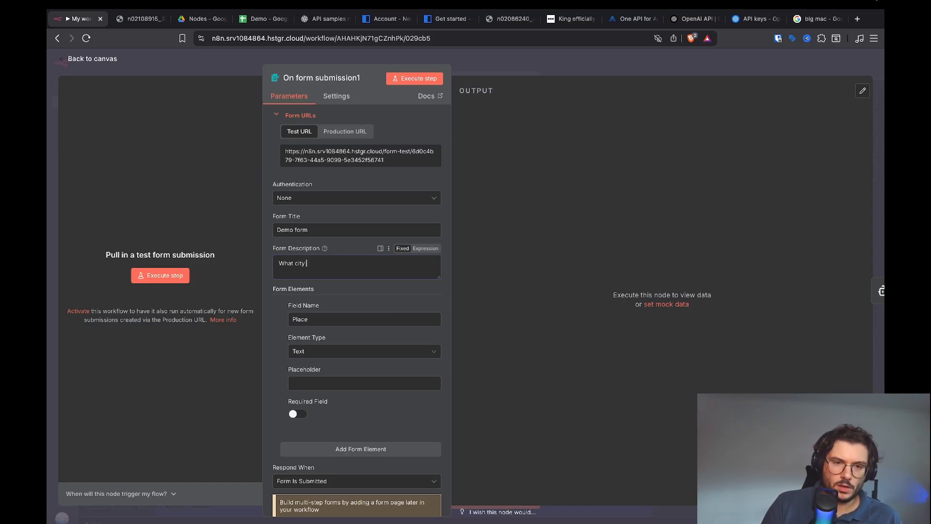
key(alt+shift+Left)
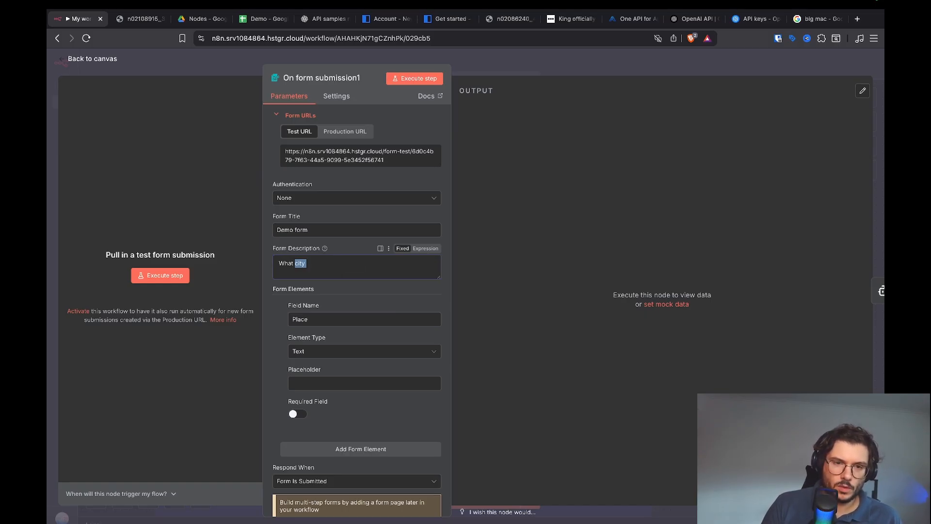
text(place do you plan to visit?)
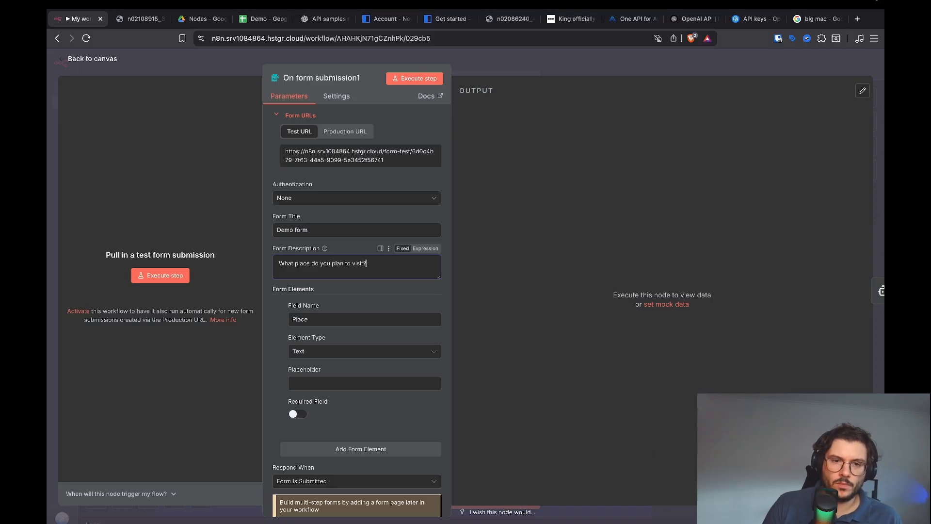
Execute the workflow from the form trigger and submit the test form with Chicago as the place
click(487, 62)
click(189, 303)
click(414, 161)
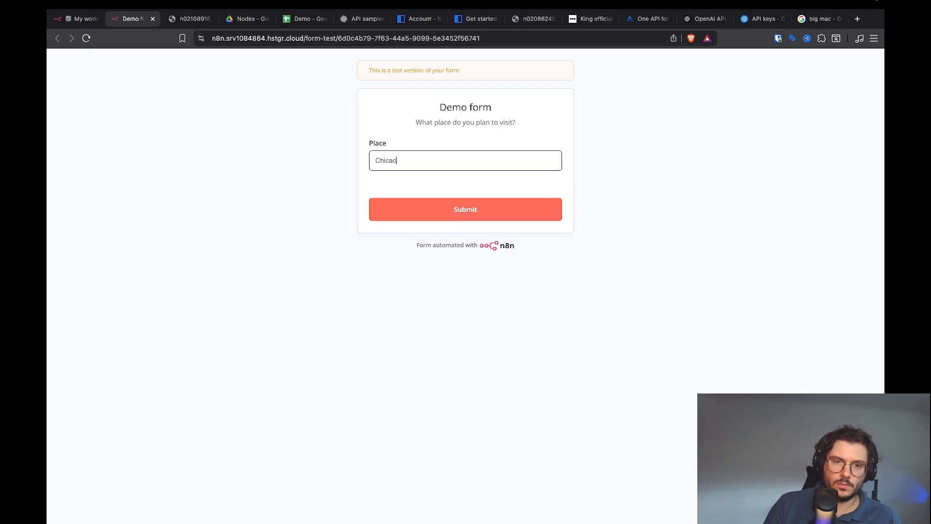
click(431, 216)
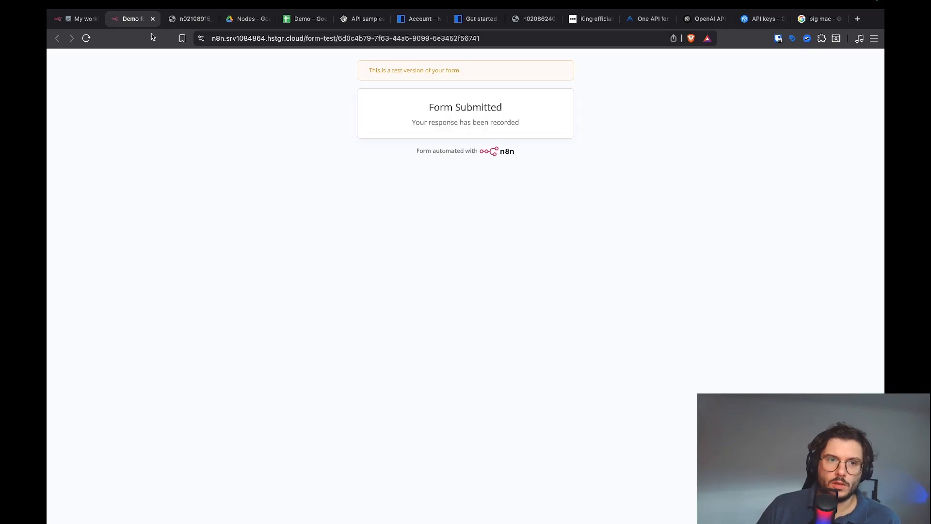
Back in the workflow, replace the AI Agent's prompt with "I'm going to visit" followed by the form's Place value, {{ $json.Place }}
click(74, 20)
right_click(440, 288)
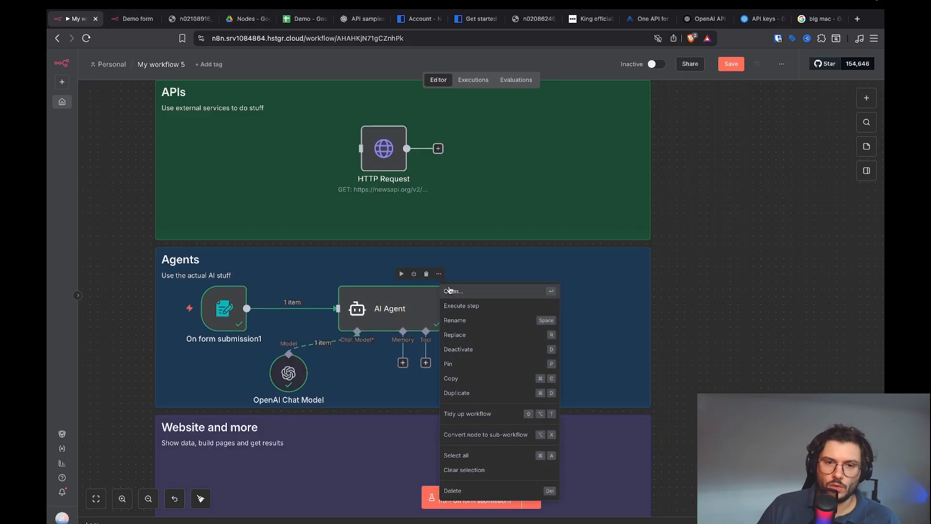
click(450, 291)
triple_click(501, 162)
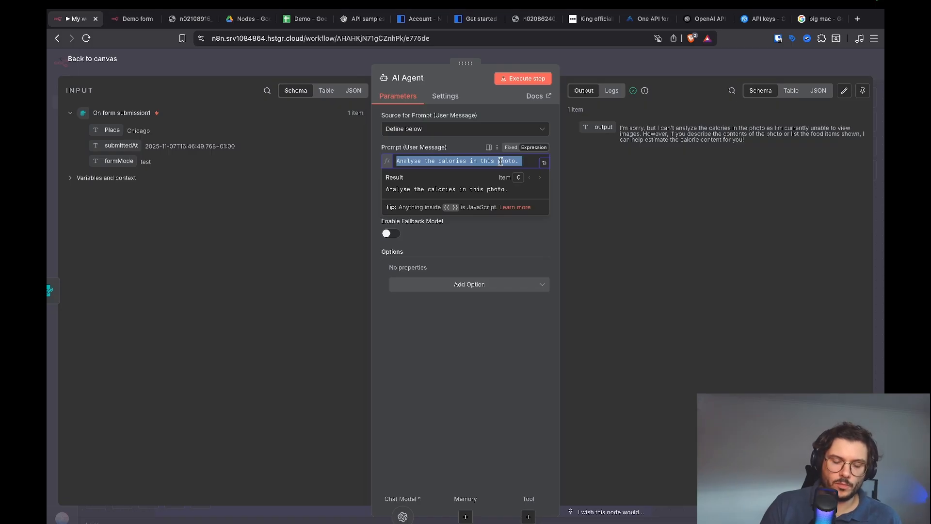
text(I'm going to visit)
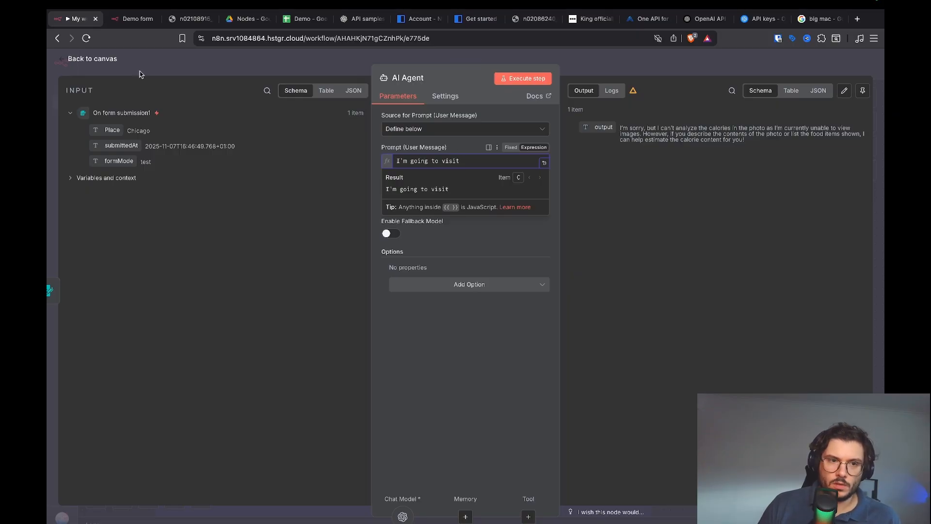
drag(110, 130, 470, 165)
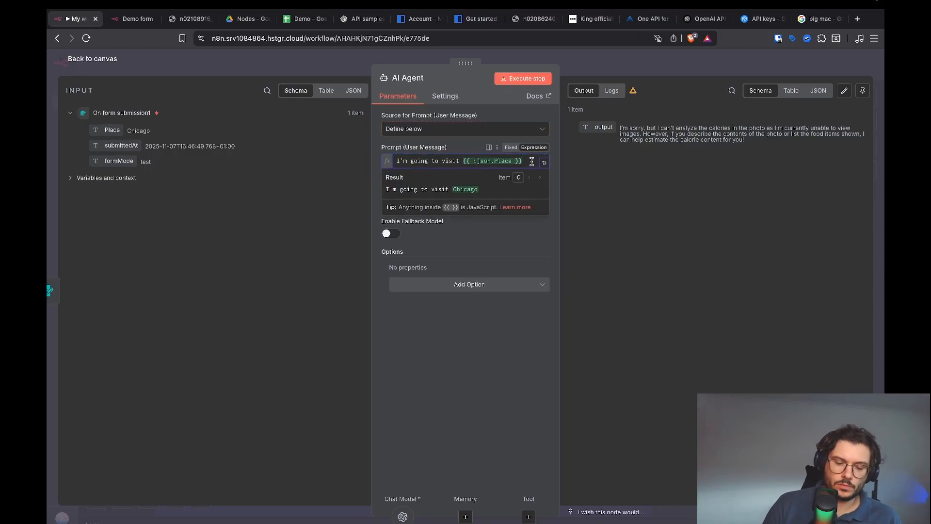
Extend the prompt after the Place value with ". I want you to create a details itenerary of places to visit."
text(. I want you to cra)
text(ate a etai)
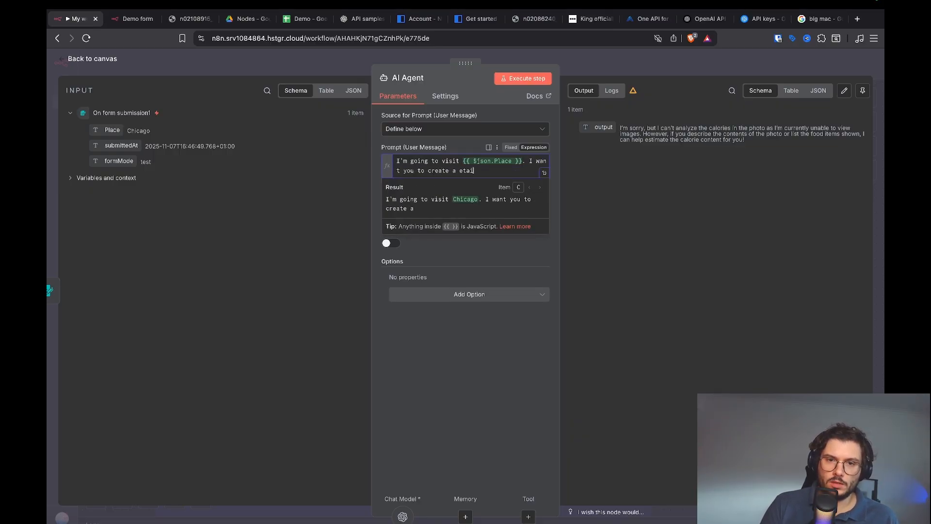
key(BackSpace)
text(details ite)
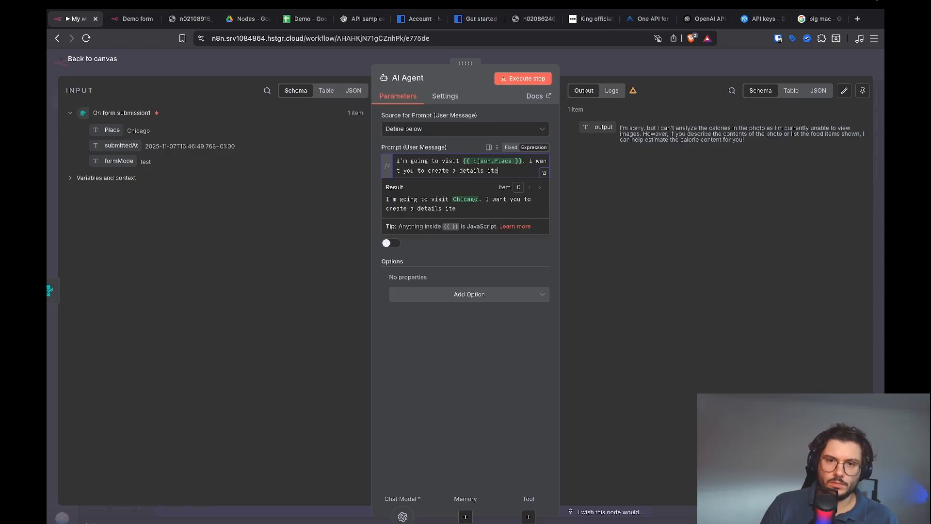
text(nerary of places to visit.)
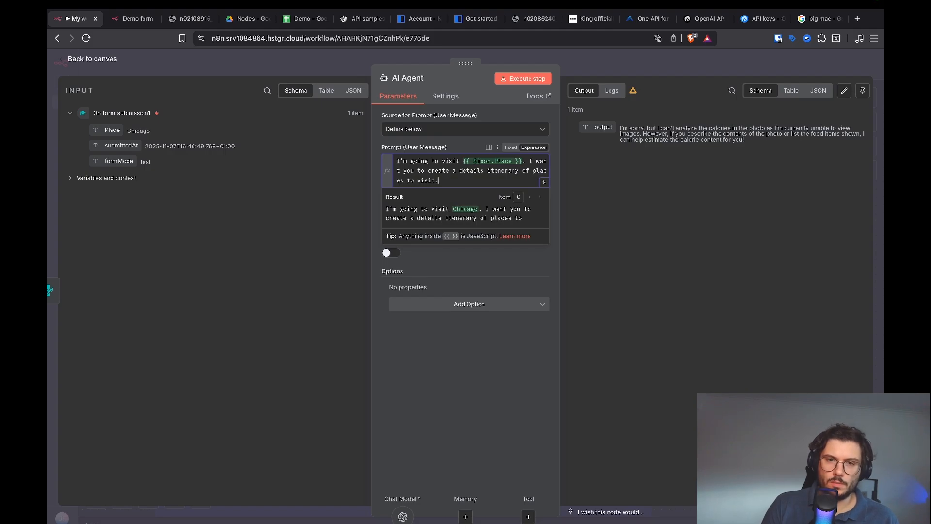
Execute the AI Agent step and read through its output in JSON view
click(510, 79)
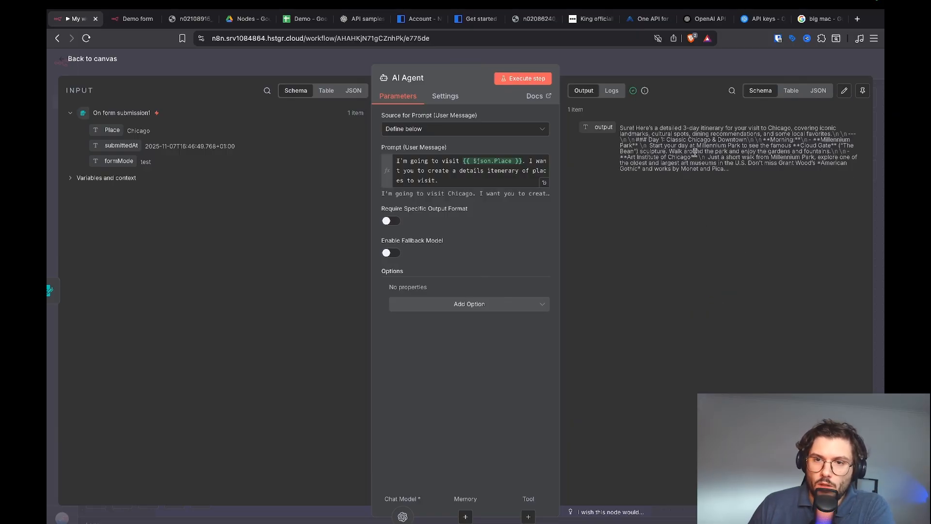
click(818, 91)
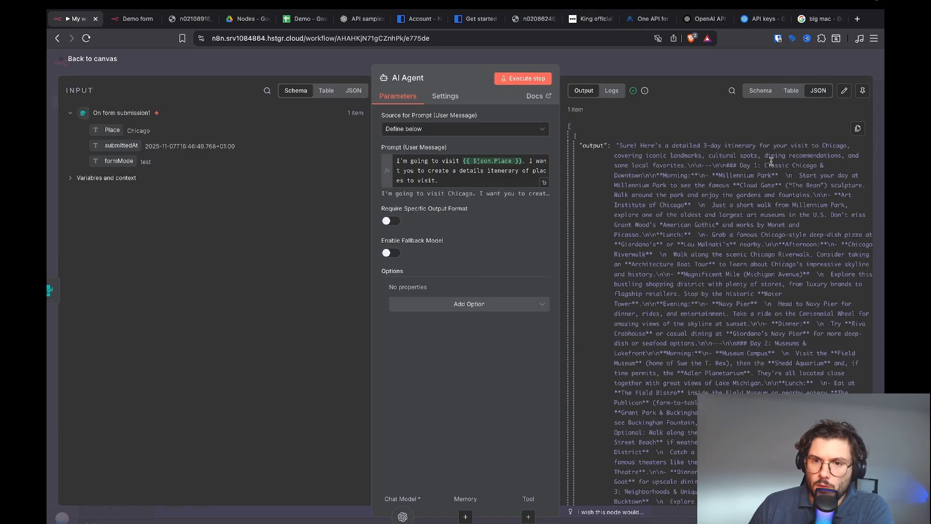
scroll(648, 153, down, 1)
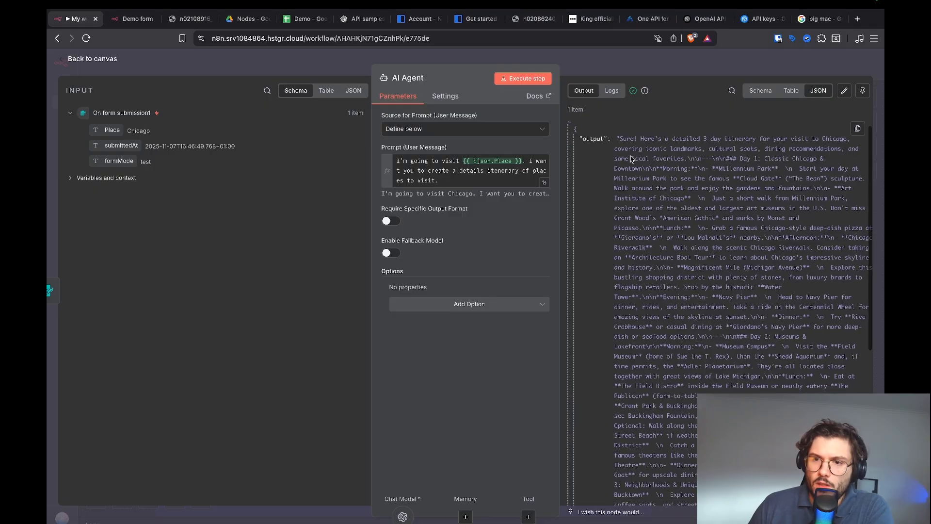
drag(741, 160, 792, 160)
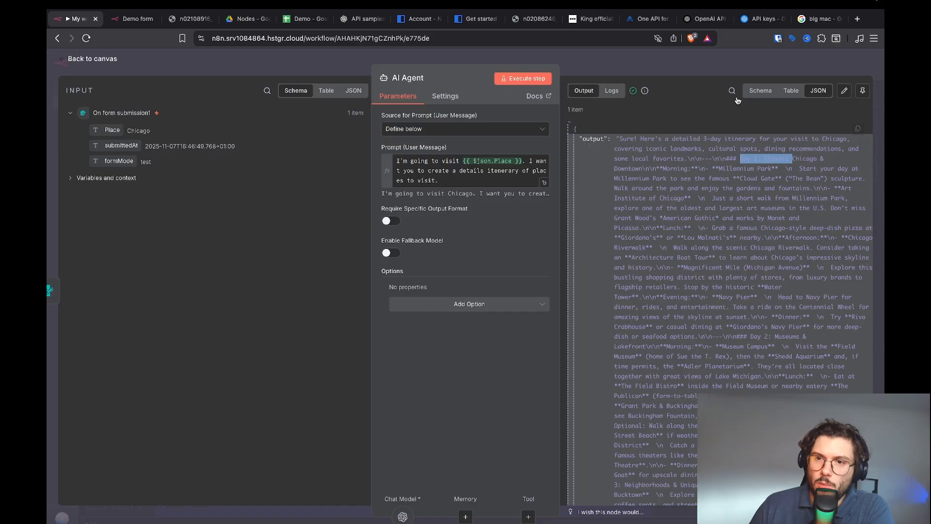
Return to the canvas to look at the agent's connections, and reopen the AI Agent node's output
key(Escape)
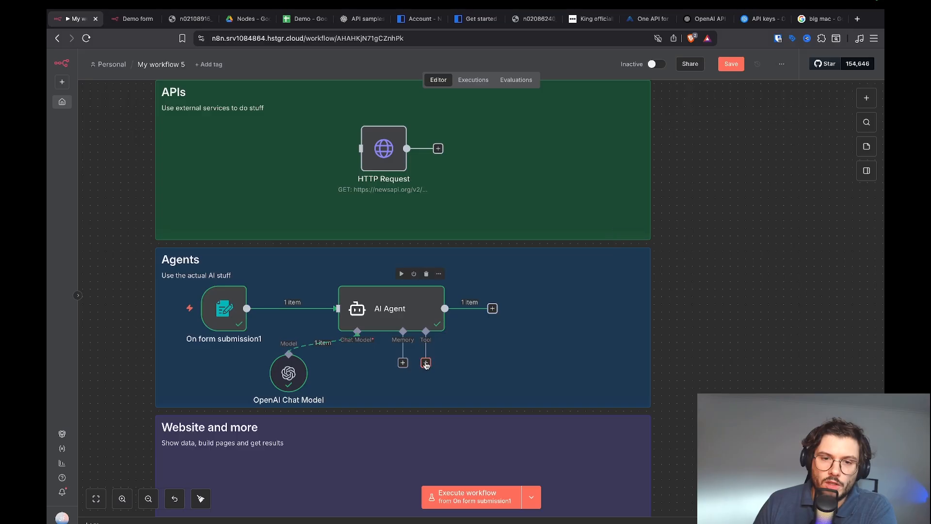
click(439, 276)
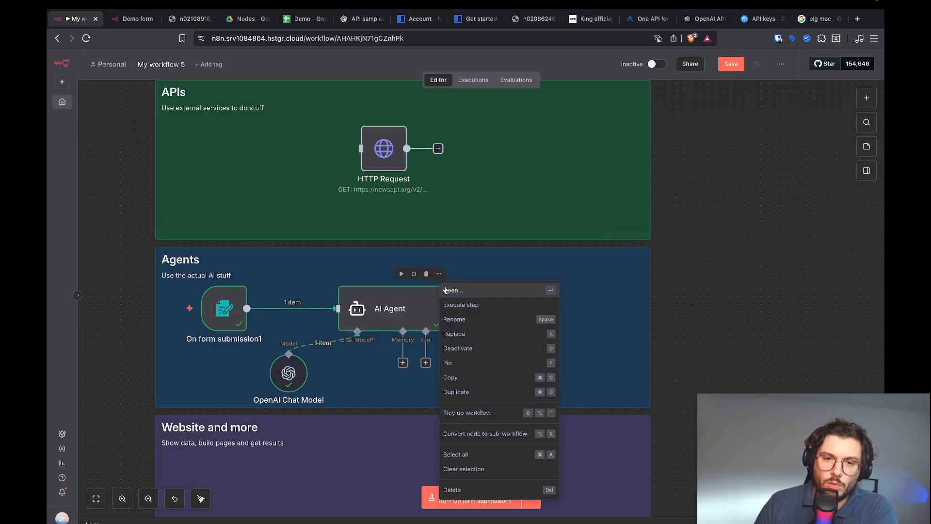
click(451, 293)
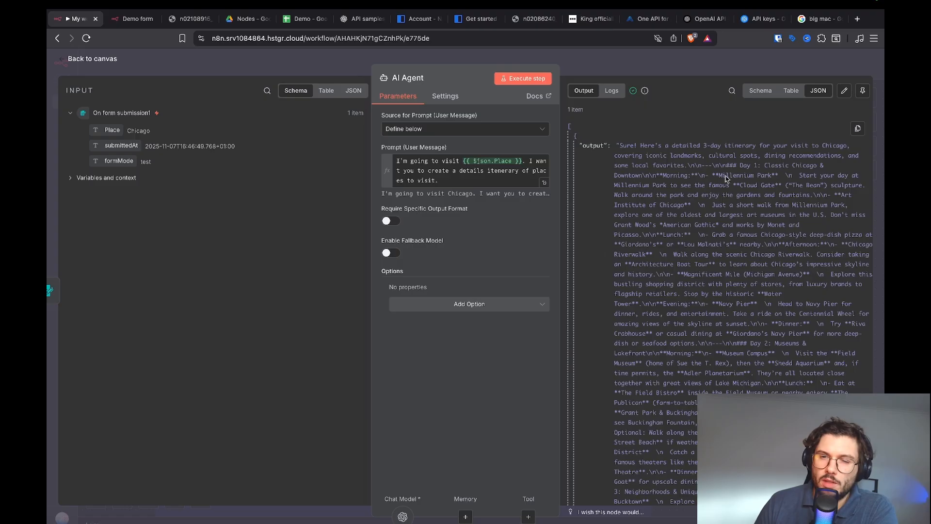
Require a specific output format on the AI Agent and attach a Structured Output Parser generated from a JSON example
click(391, 223)
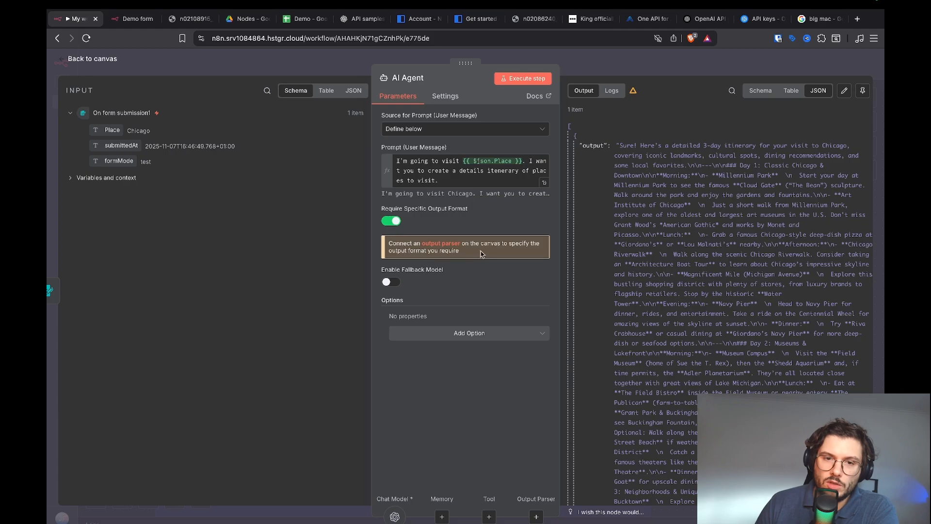
drag(508, 252, 389, 241)
click(466, 253)
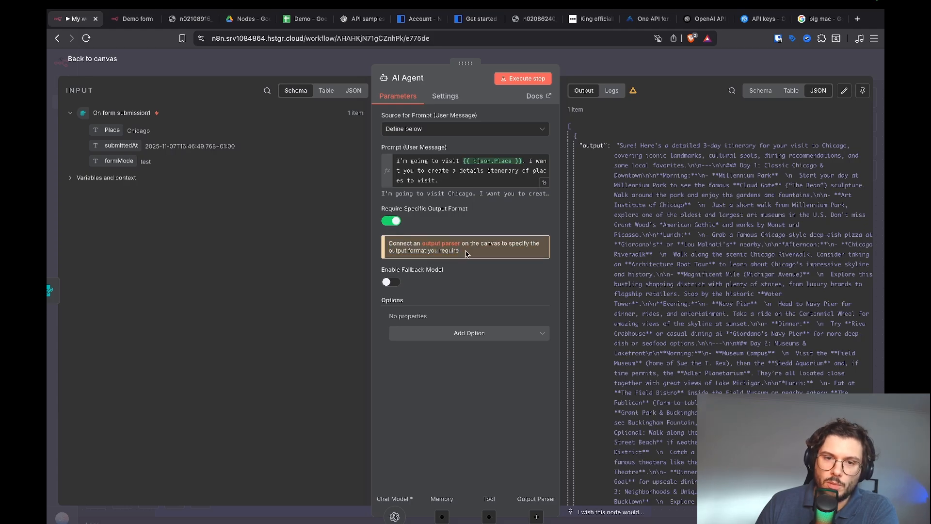
click(441, 244)
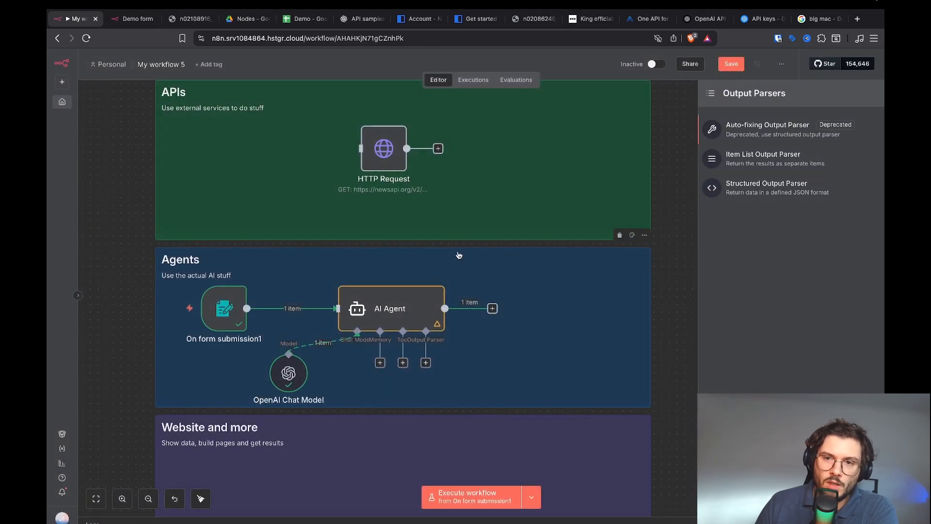
click(777, 190)
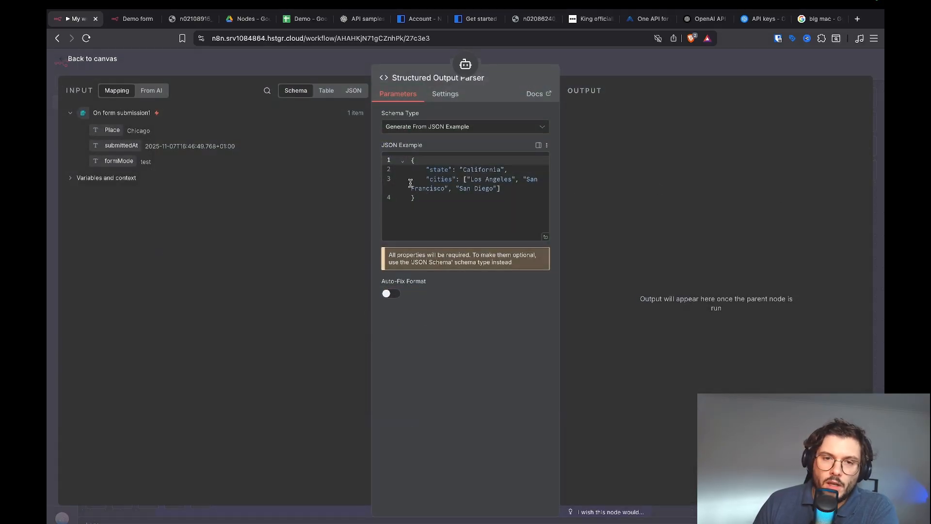
click(490, 209)
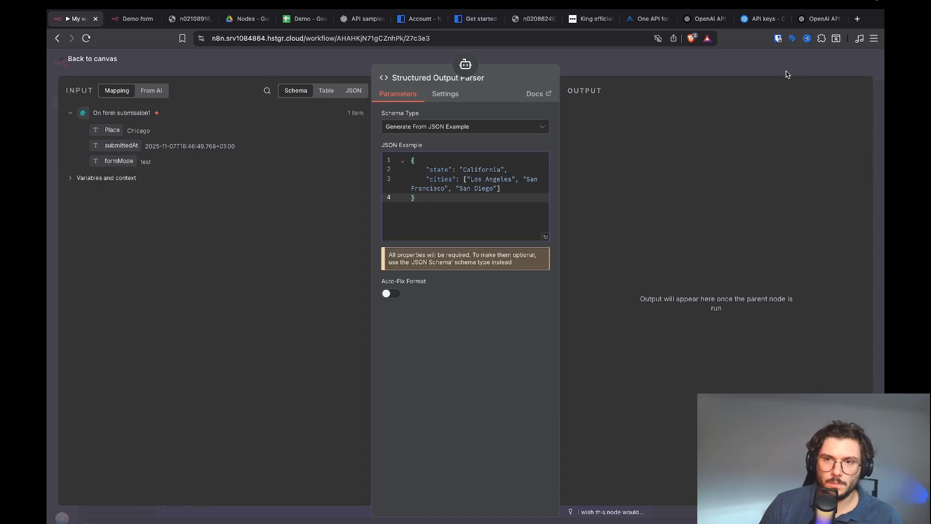
Switch to ChatGPT, request a valid JSON format for an itinerary whose points have name, best time to visit and description, and copy the code
click(819, 18)
click(146, 59)
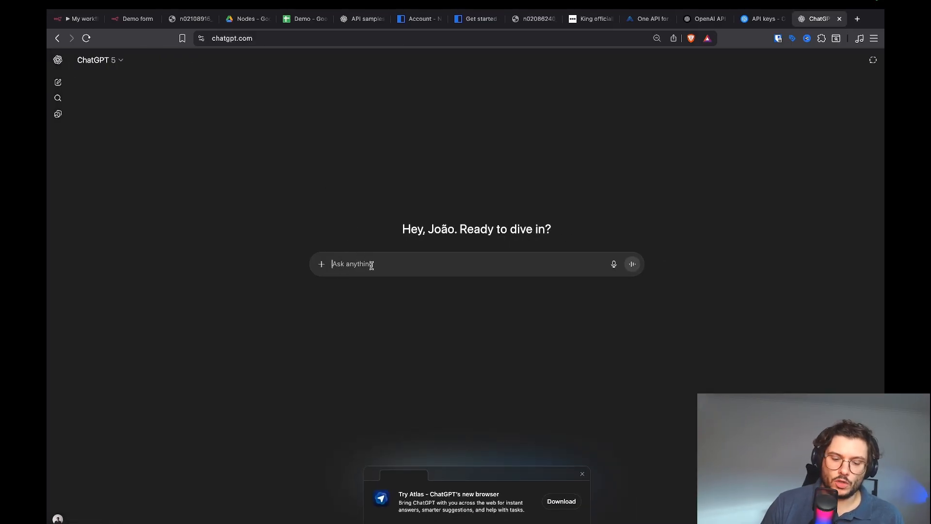
text(Give me a valid Json format for)
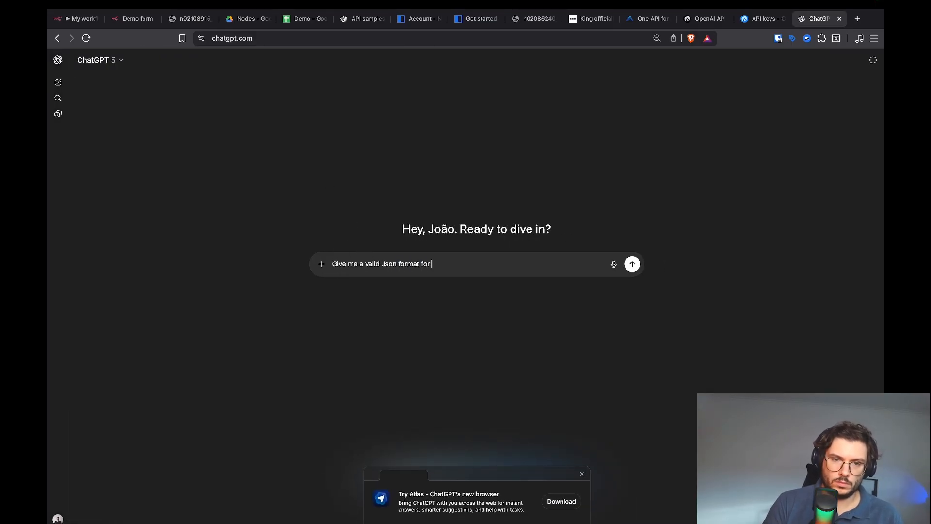
text( an itenerary. Each point will have the name, best time to visit and a description)
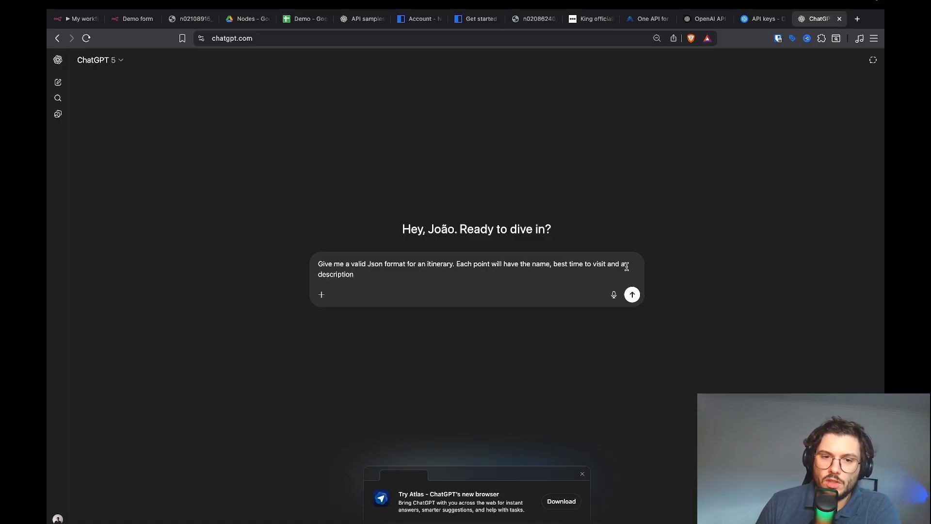
click(632, 295)
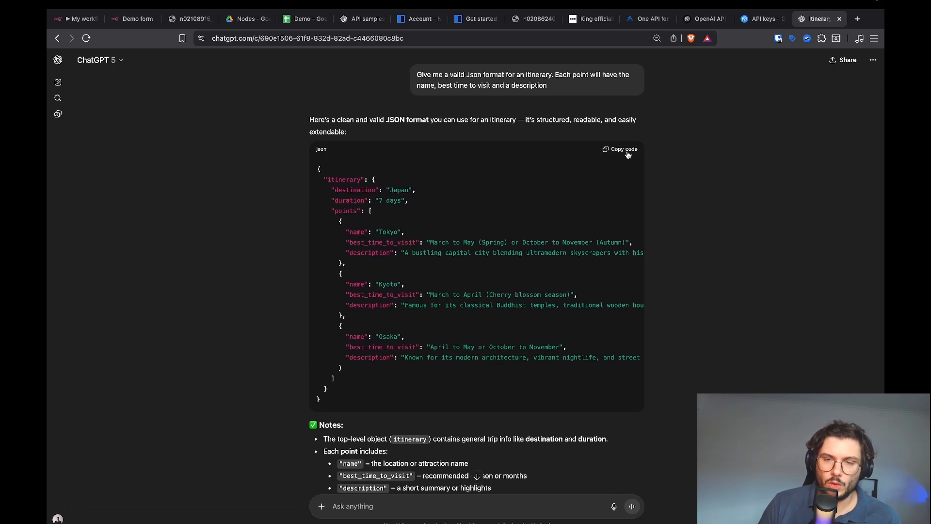
click(628, 154)
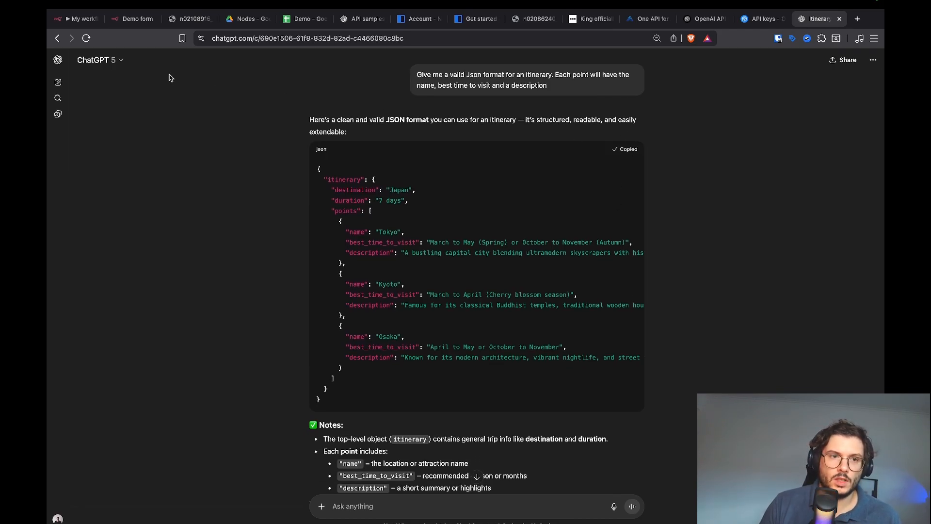
Back in n8n, replace the parser's JSON example with the copied itinerary JSON and reposition the parser node inside the Agents section
click(75, 19)
key(super+a)
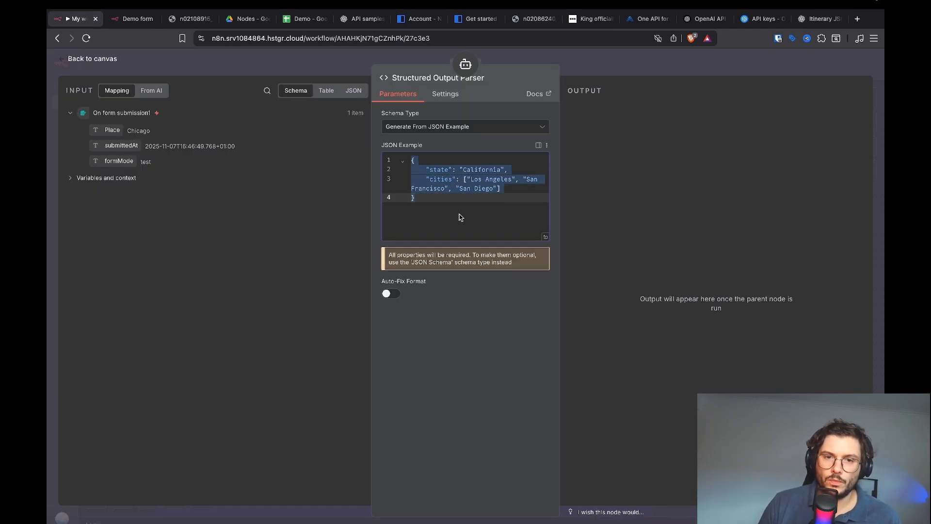
key(super+v)
click(603, 66)
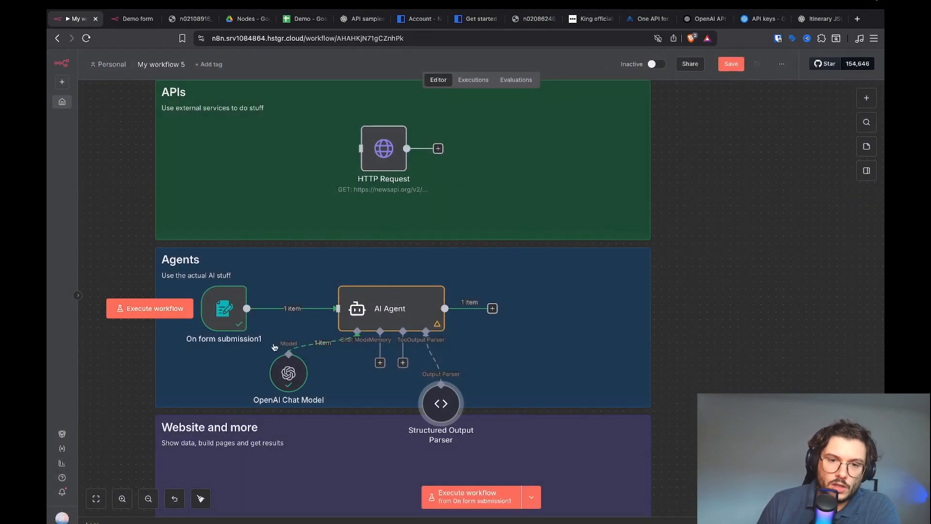
drag(446, 403, 468, 380)
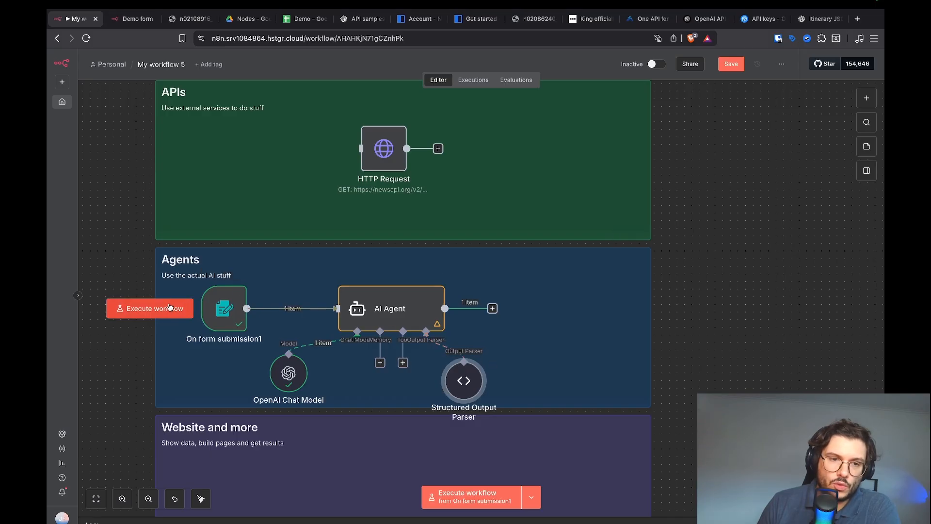
Execute the workflow by submitting the test form with Chicago as the Place, and shift the Structured Output Parser slightly on the canvas
click(168, 308)
click(394, 164)
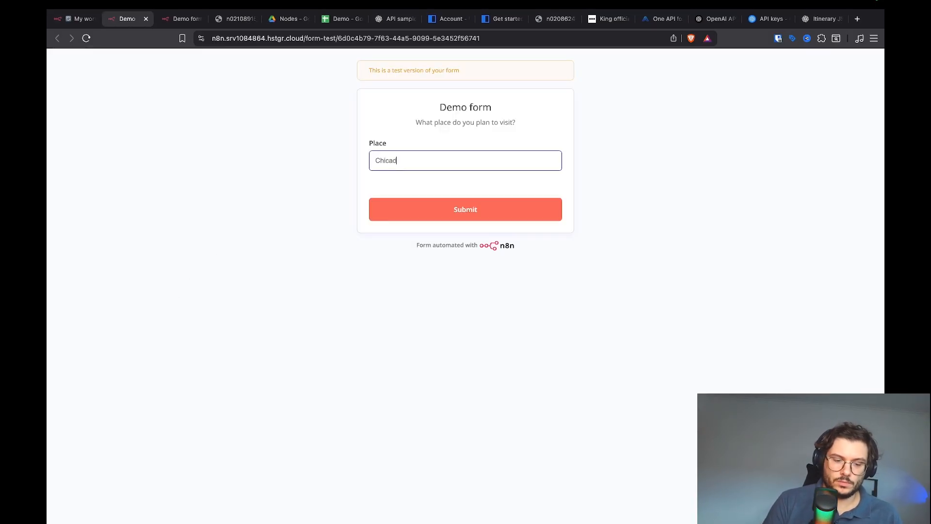
key(BackSpace)
key(BackSpace)
key(BackSpace)
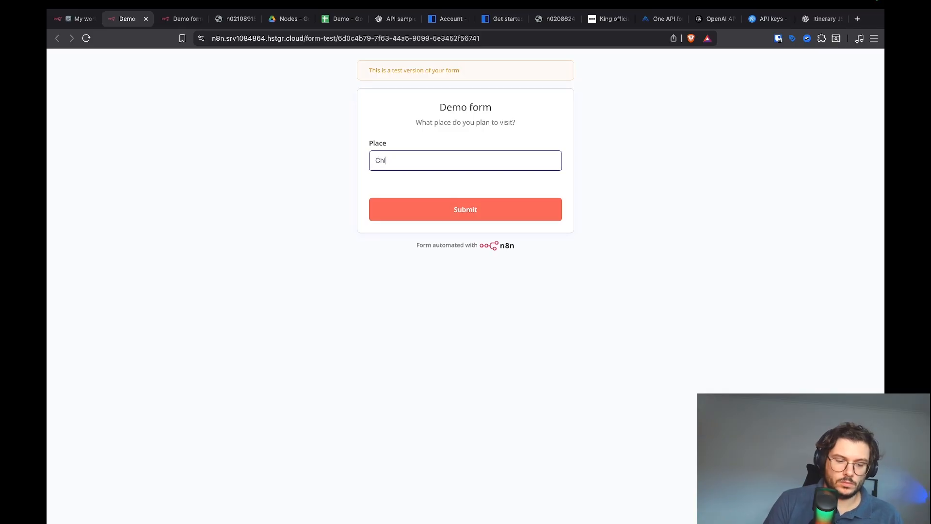
click(412, 209)
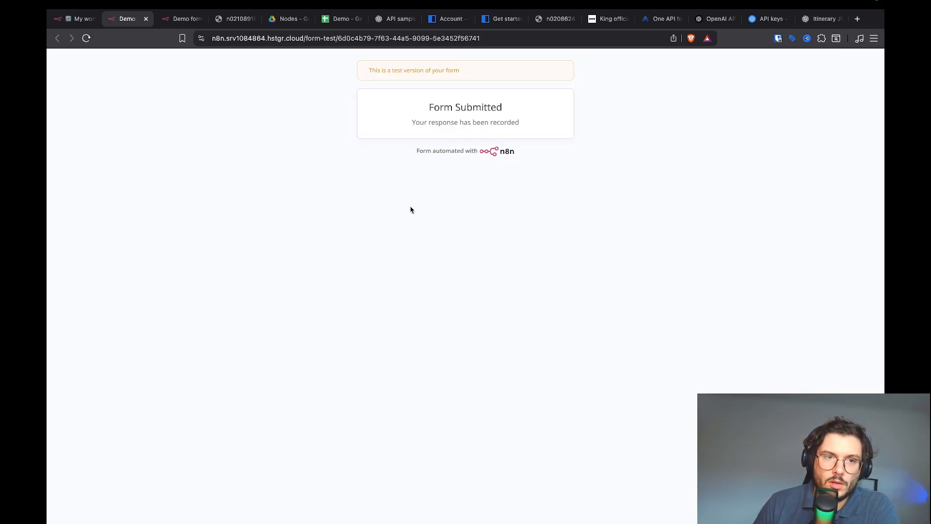
click(78, 19)
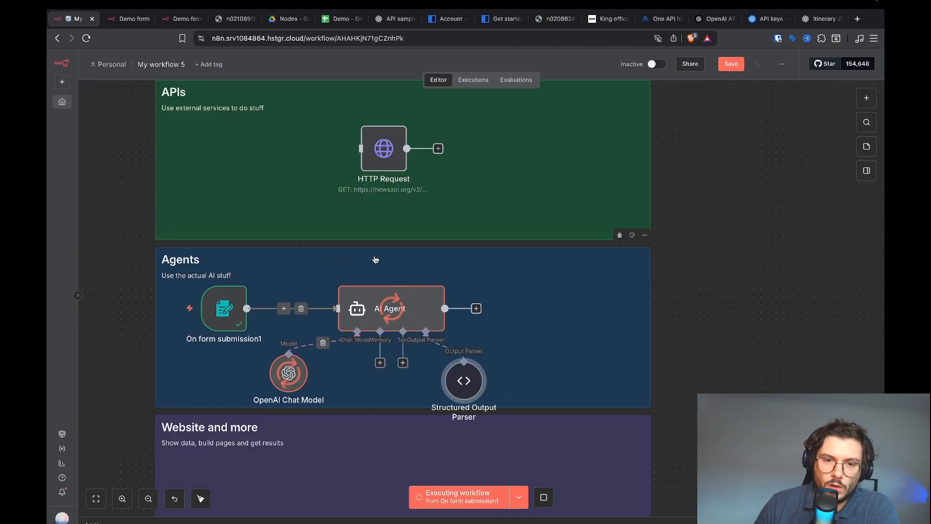
drag(458, 382, 474, 375)
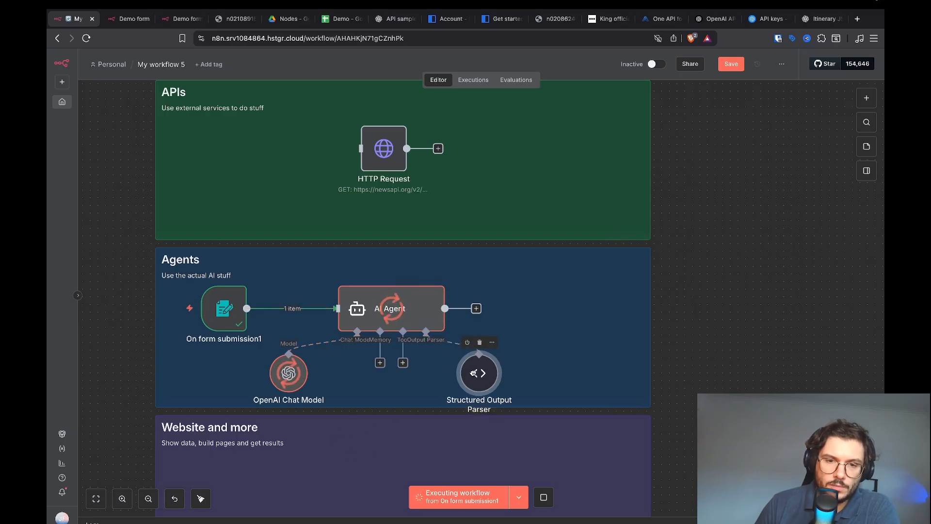
Open the AI Agent node and review its structured itinerary output in JSON view
click(439, 274)
click(454, 290)
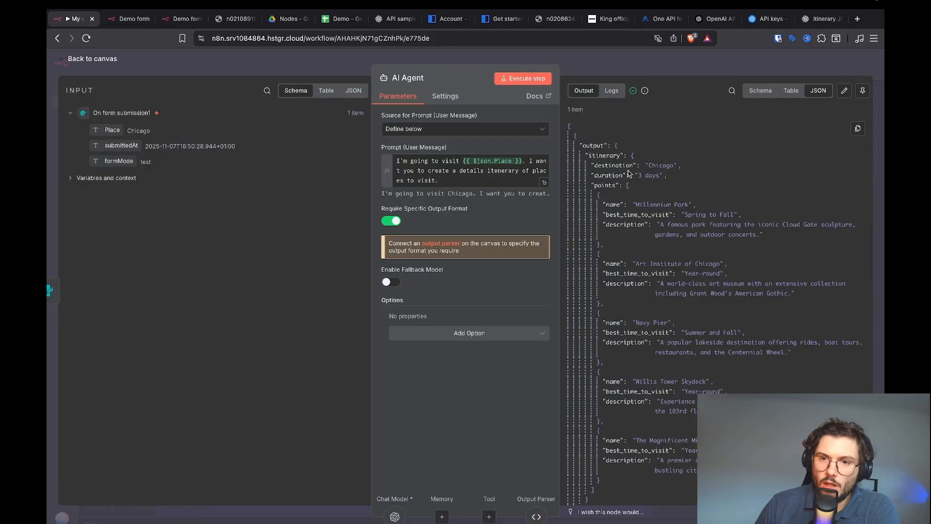
scroll(659, 253, down, 1)
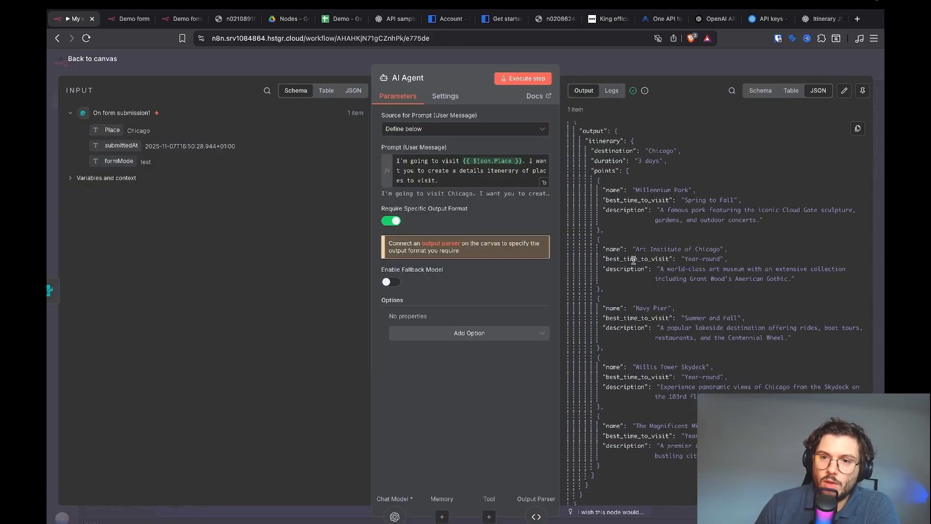
scroll(633, 260, down, 1)
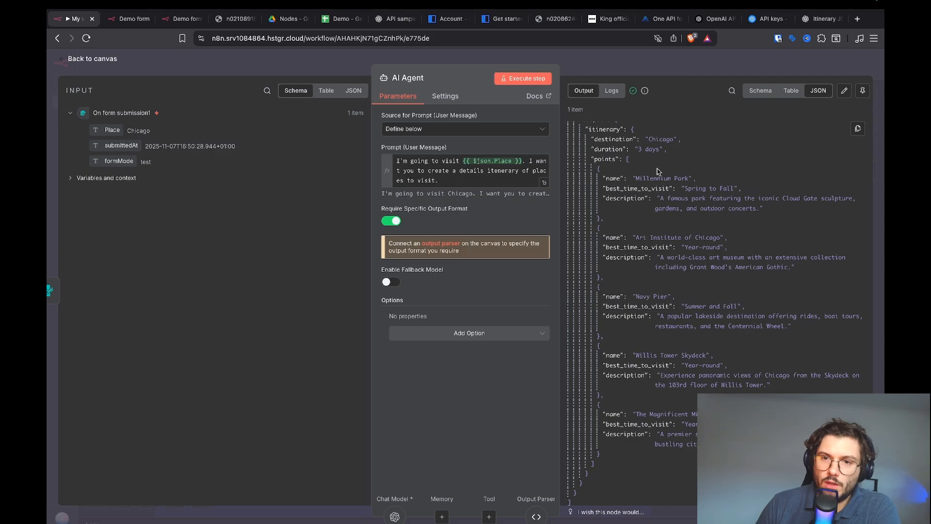
scroll(633, 236, down, 2)
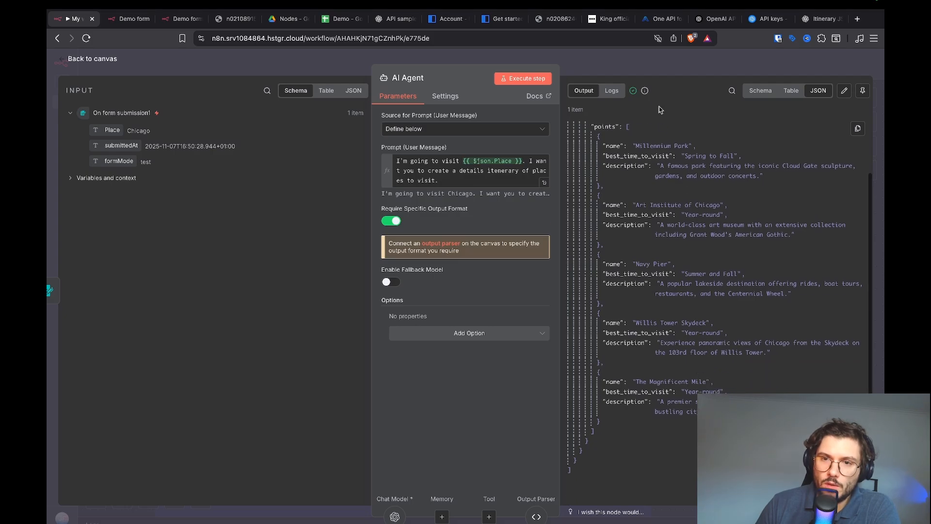
click(685, 65)
Add a Split Out node after the AI Agent that splits output.itinerary.points, execute it, and align it on the canvas
scroll(709, 218, right, 1)
drag(478, 302, 529, 304)
click(771, 237)
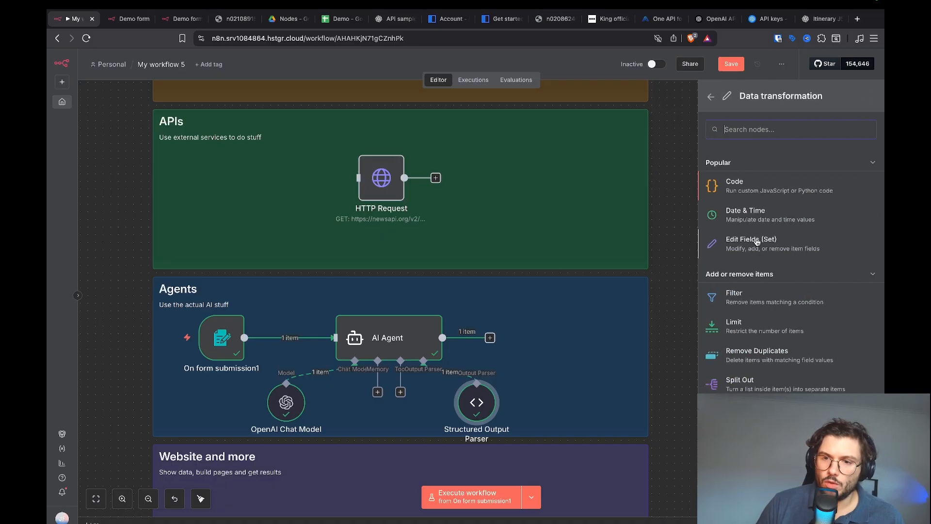
scroll(778, 350, down, 1)
click(771, 369)
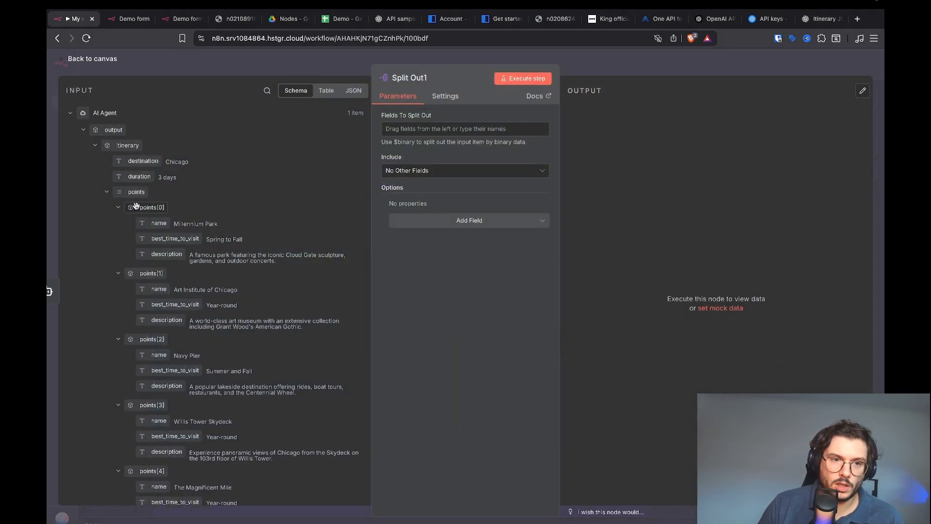
drag(131, 194, 403, 128)
click(533, 85)
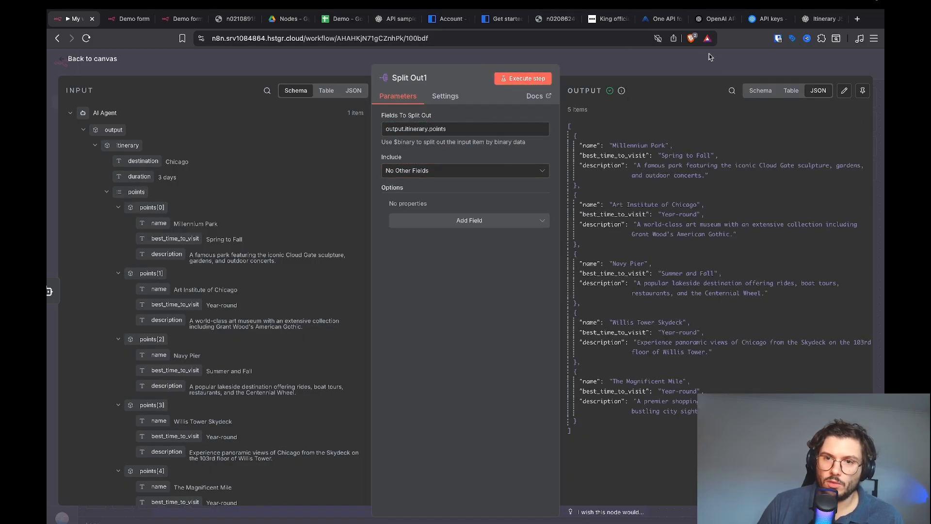
key(Escape)
scroll(571, 207, right, 1)
drag(514, 334, 475, 333)
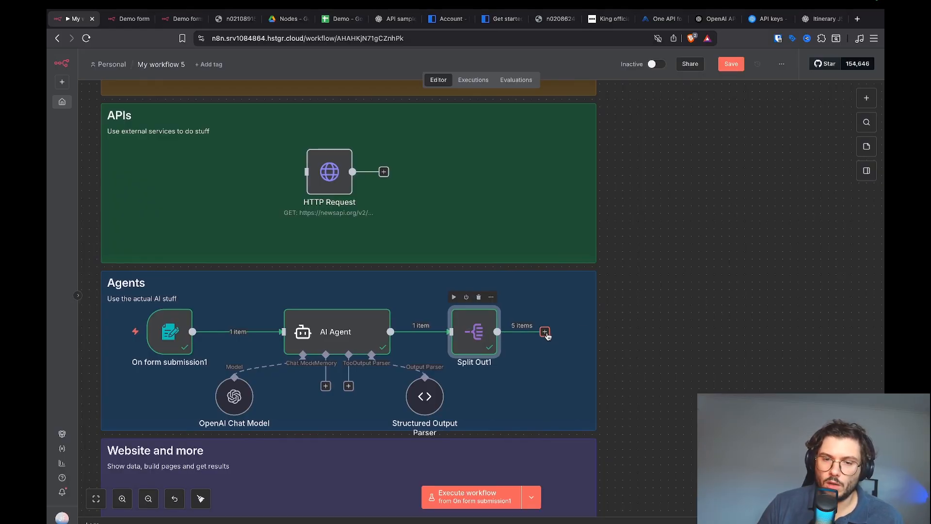
Switch to Google Drive and create a blank Google Sheets spreadsheet in the shared Nodes folder
click(288, 18)
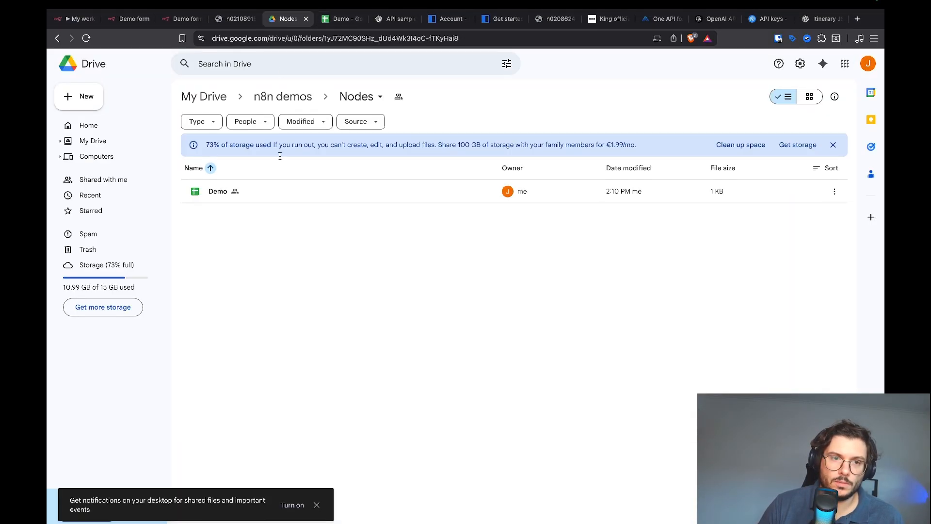
right_click(270, 249)
click(322, 333)
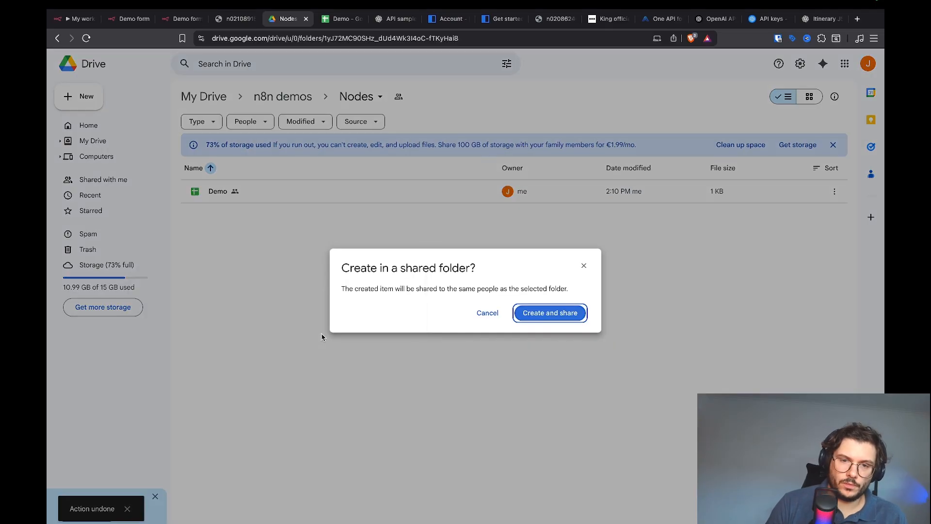
click(542, 316)
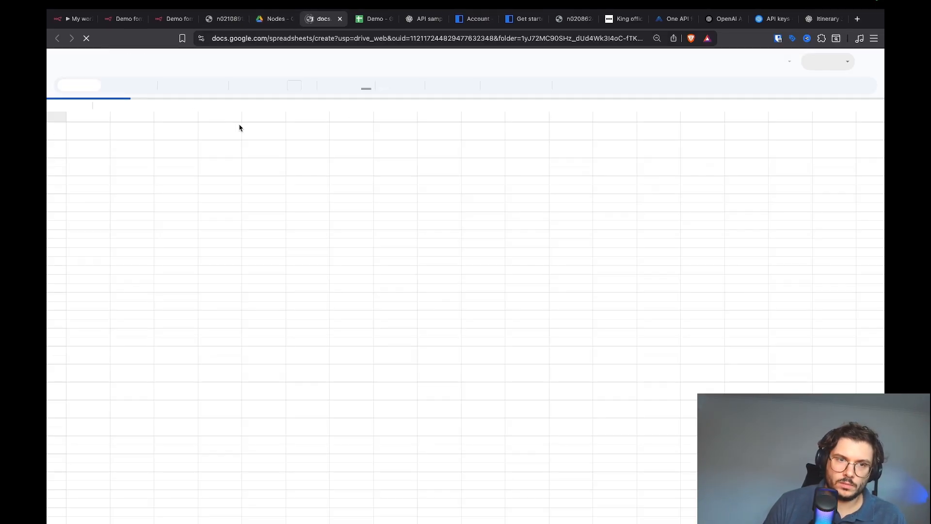
Enter the headers Places, Description and Best time to visit in A1:C1, and copy the spreadsheet's URL
text(Places)
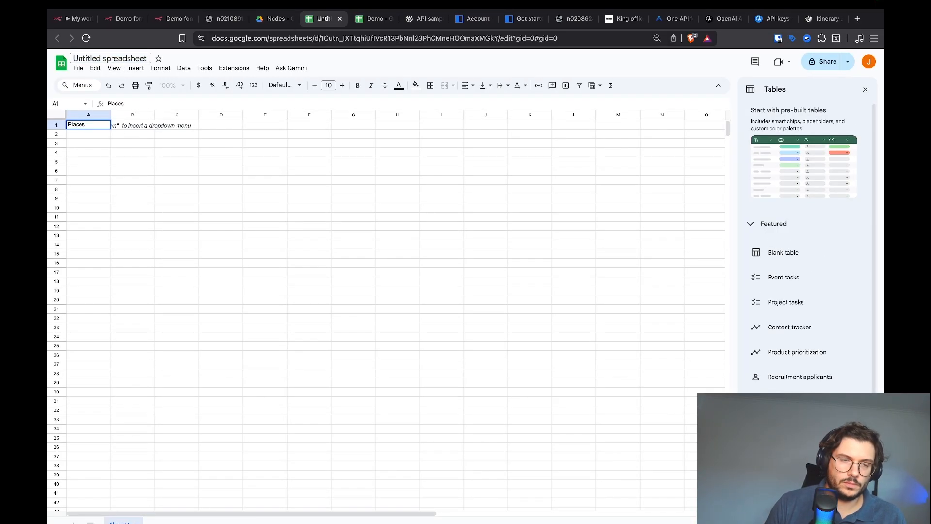
click(122, 127)
text(Description)
key(Tab)
text(Best t)
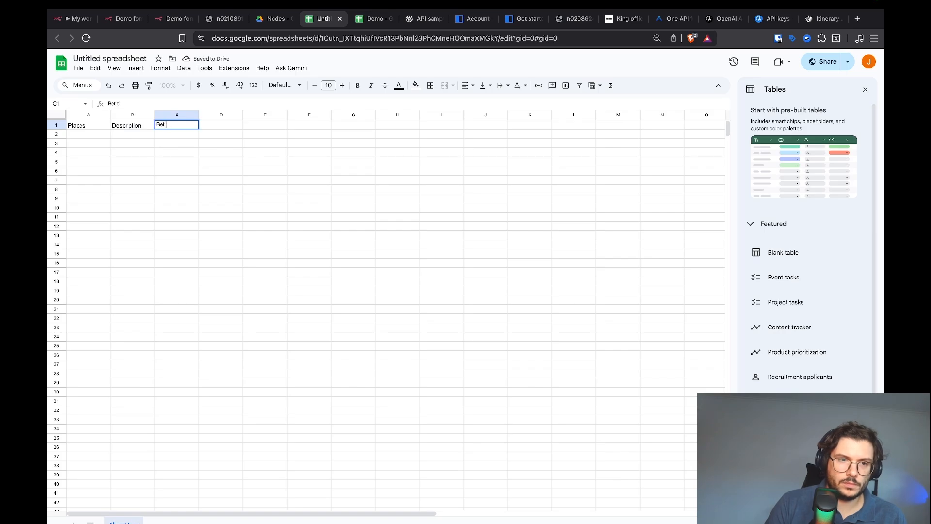
text(ime to visit)
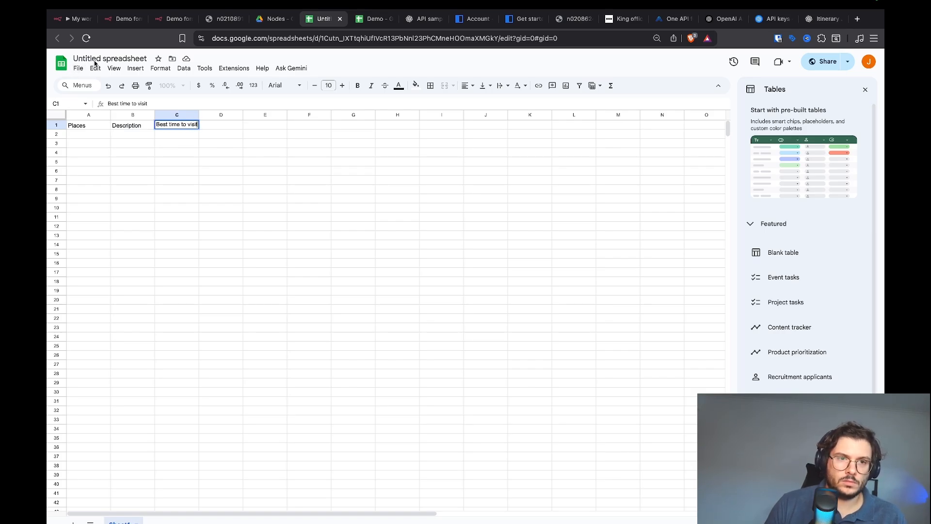
click(280, 36)
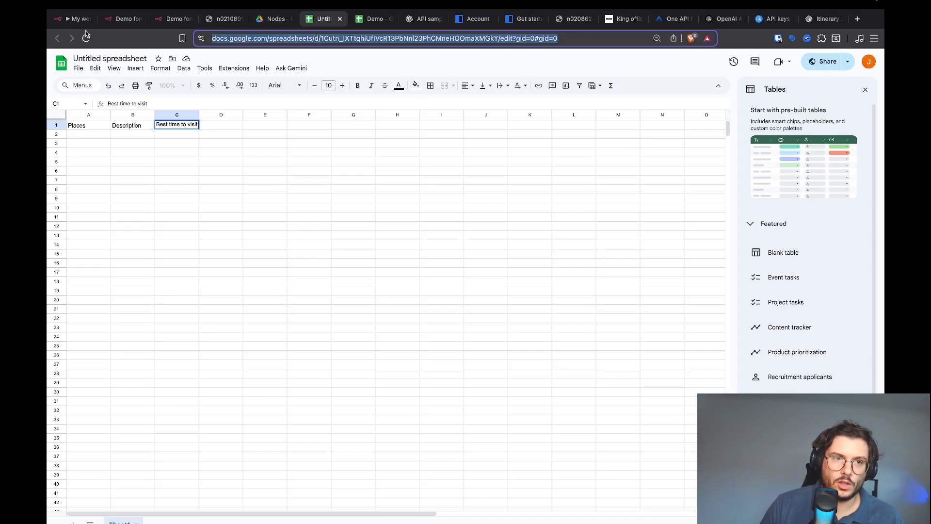
Add a Google Sheets node with the Append row in sheet action after the Split Out1 node in the n8n workflow
click(73, 19)
click(545, 331)
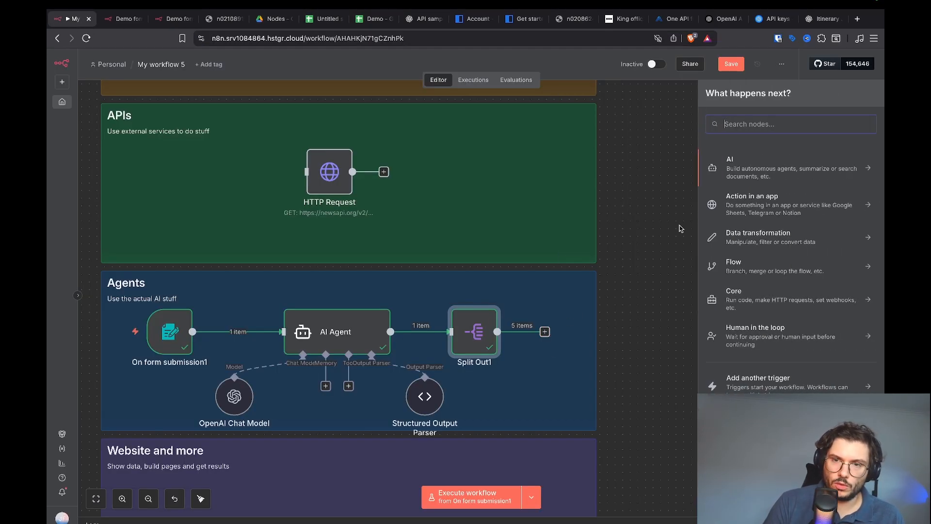
text(sheet)
key(Return)
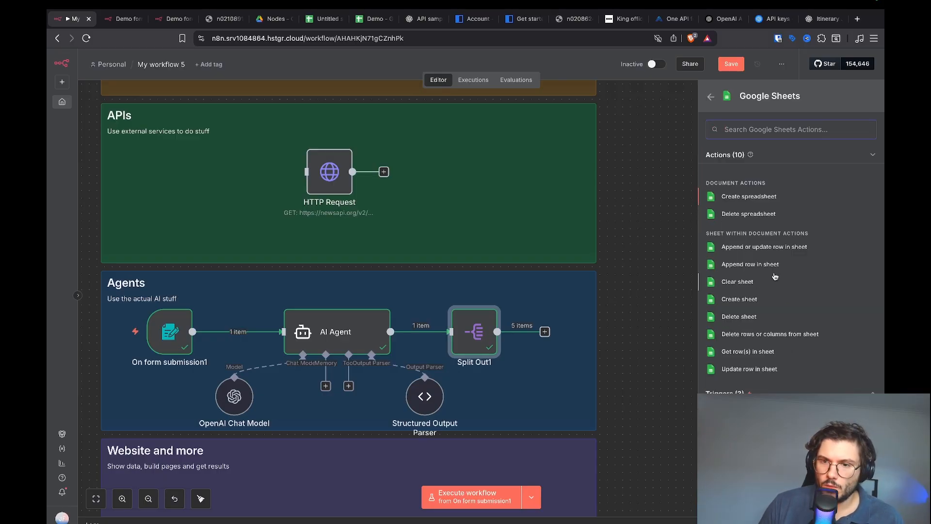
click(781, 266)
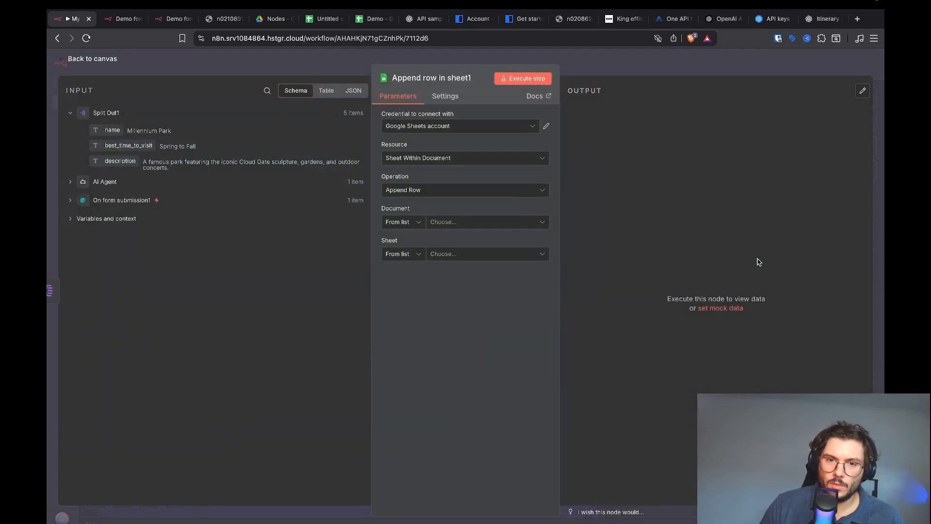
Set the append-row node's Document to be identified by URL and paste in the copied spreadsheet link
click(416, 222)
click(403, 262)
click(443, 222)
key(ctrl+v)
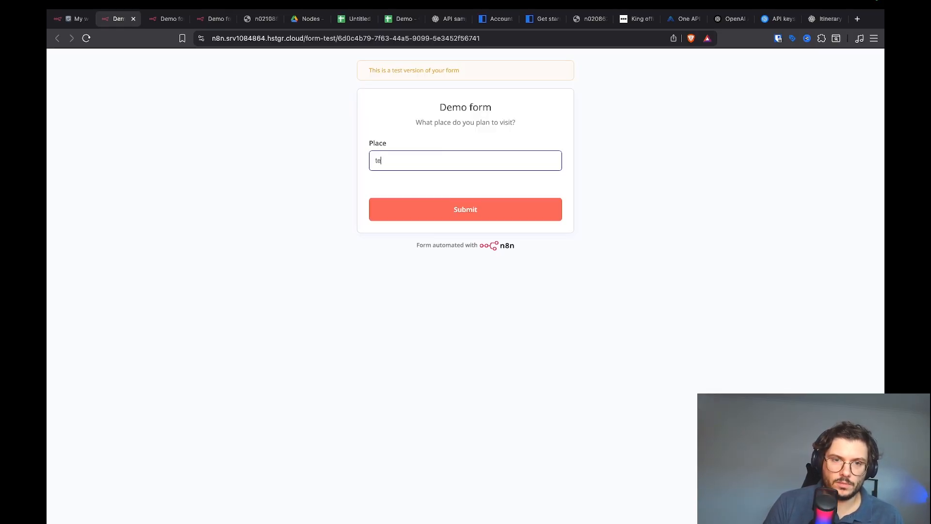
Submit the demo form to run the workflow, and widen the spreadsheet's columns to review the appended rows
click(497, 215)
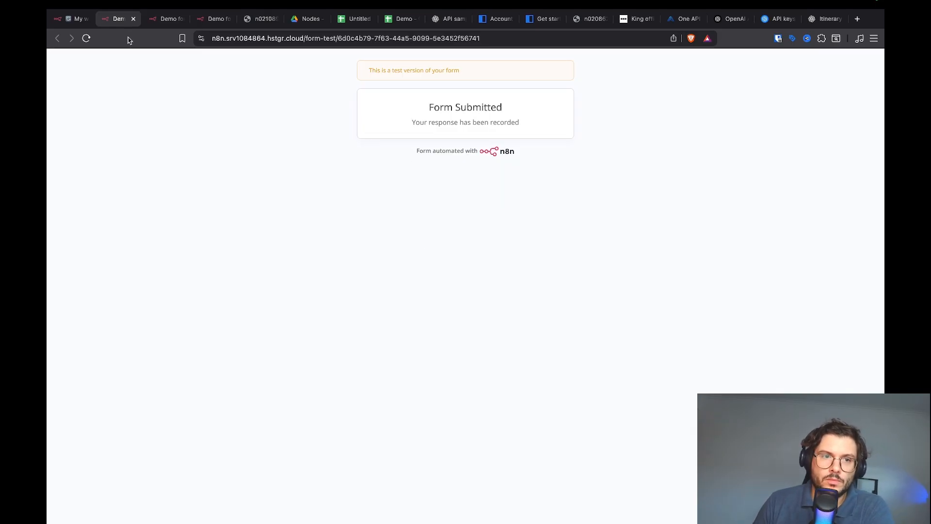
click(75, 19)
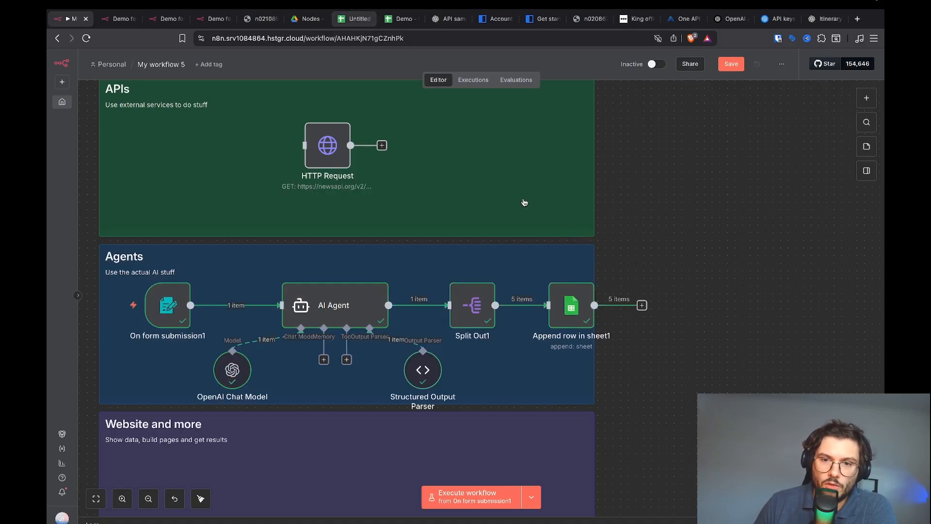
click(351, 24)
drag(111, 115, 560, 115)
drag(560, 115, 584, 115)
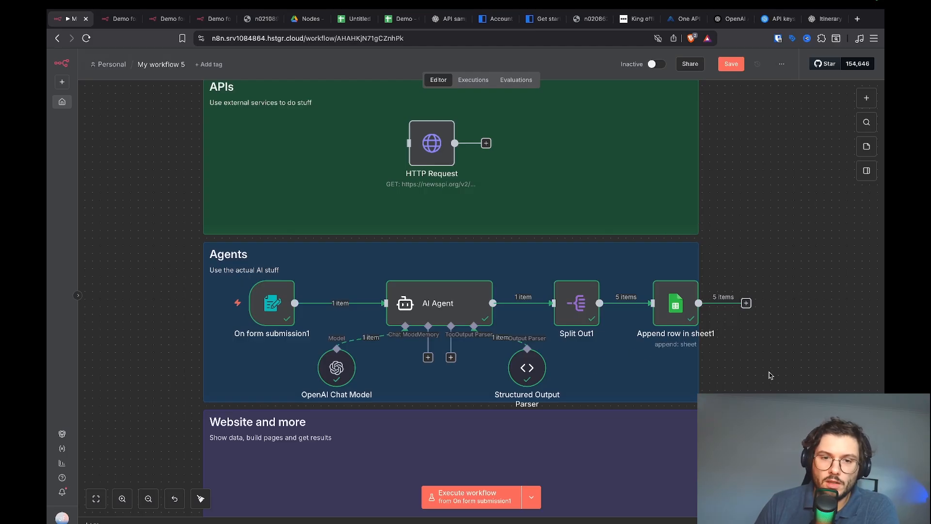
Add a Webhook trigger node and place it inside the Website and more section
scroll(771, 375, down, 5)
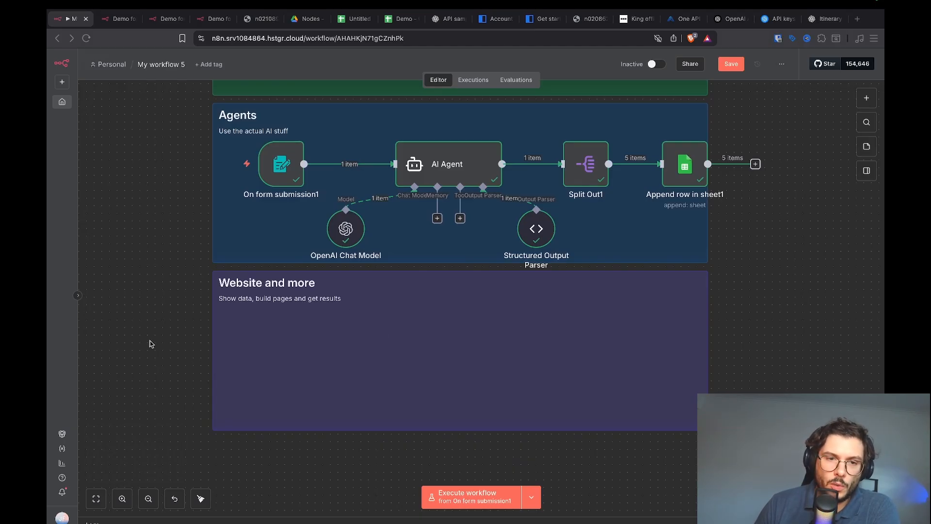
click(866, 98)
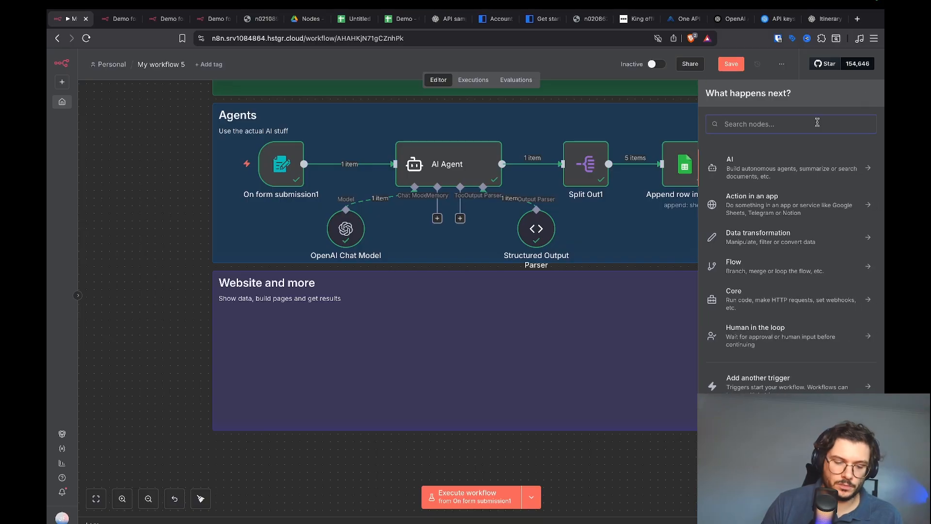
text(web)
key(Return)
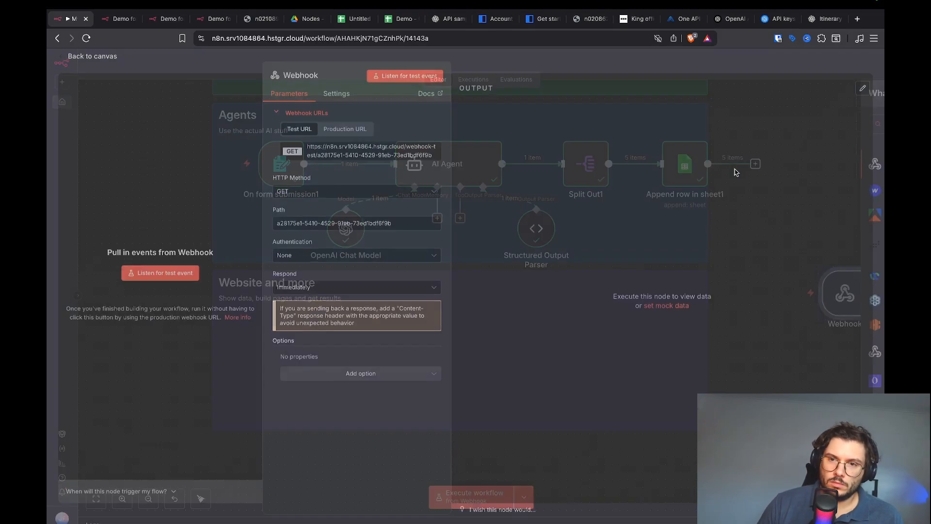
click(490, 73)
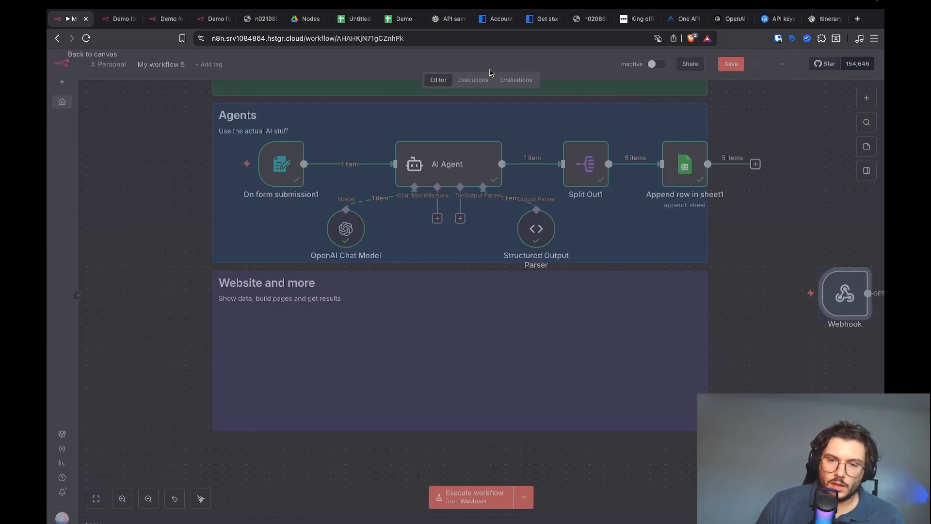
drag(845, 294, 327, 344)
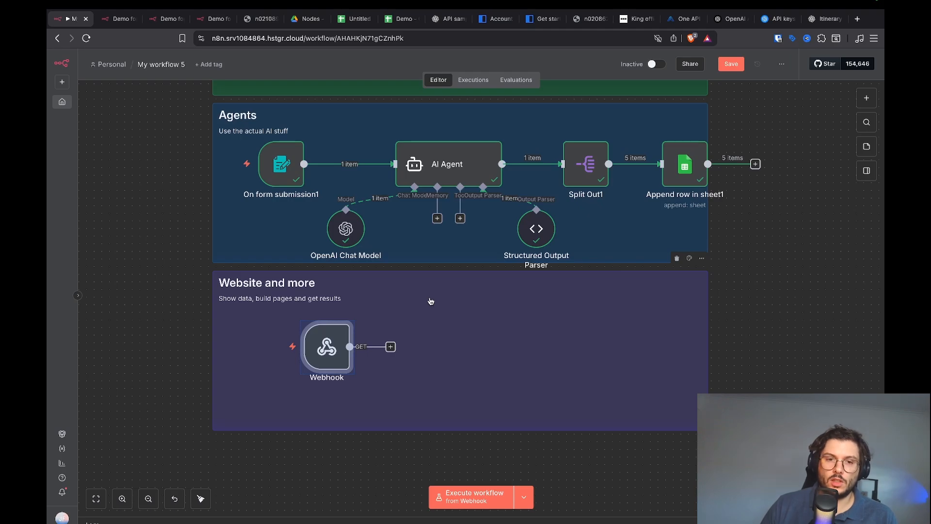
Set the Webhook node's path to cities, and look through the authentication choices, keeping None
click(206, 337)
click(333, 350)
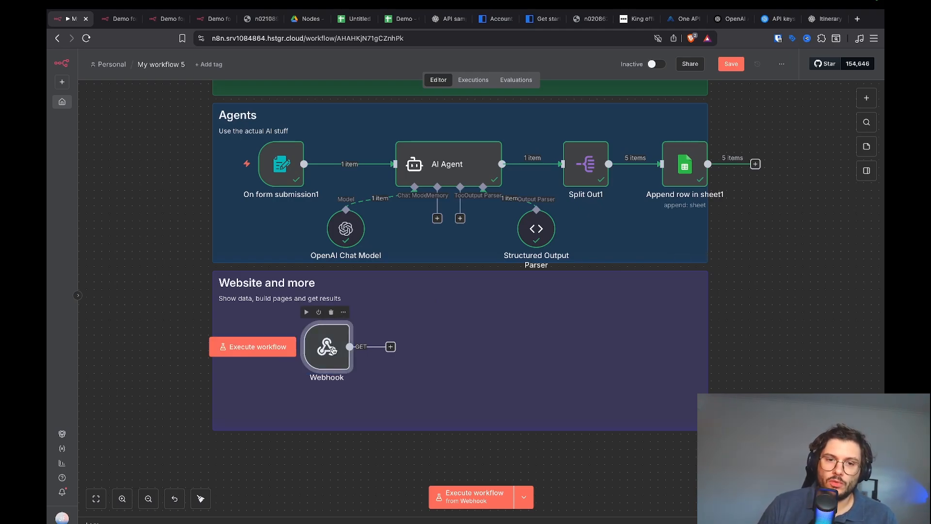
click(346, 319)
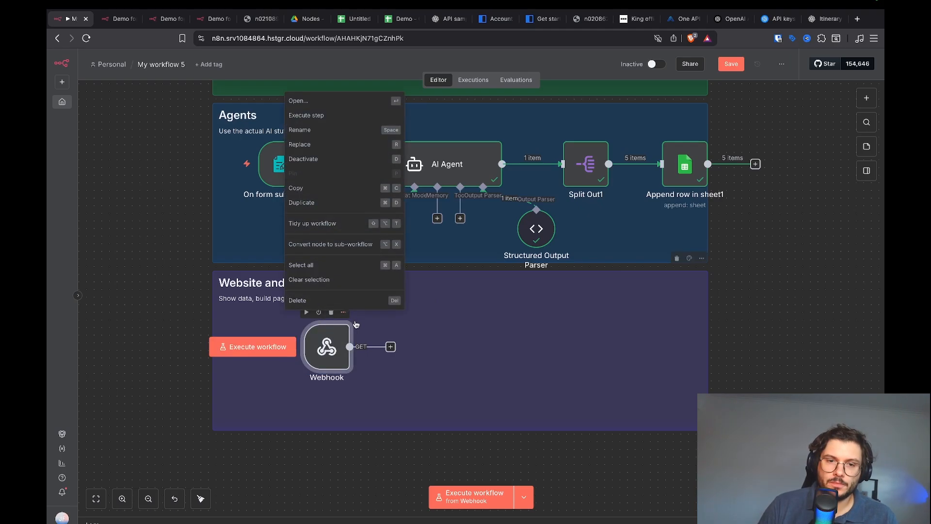
click(347, 102)
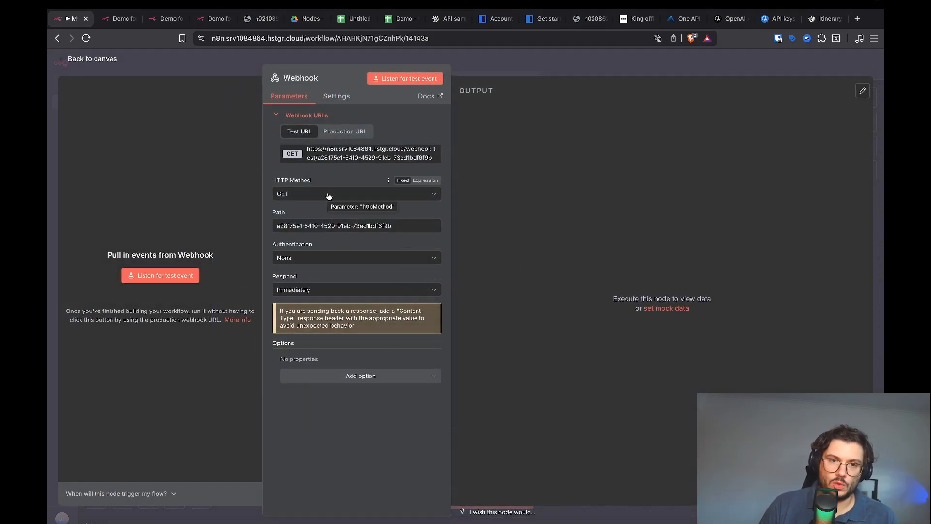
double_click(362, 225)
click(363, 226)
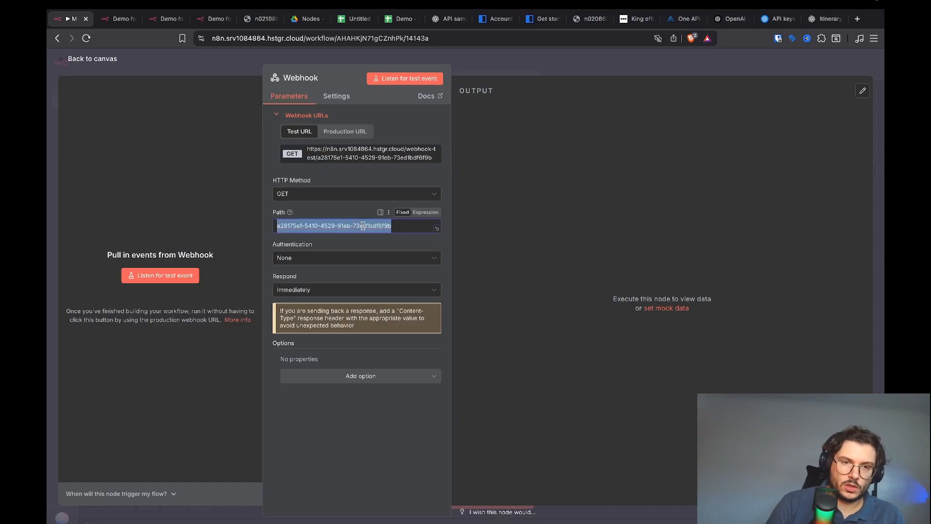
text(cities)
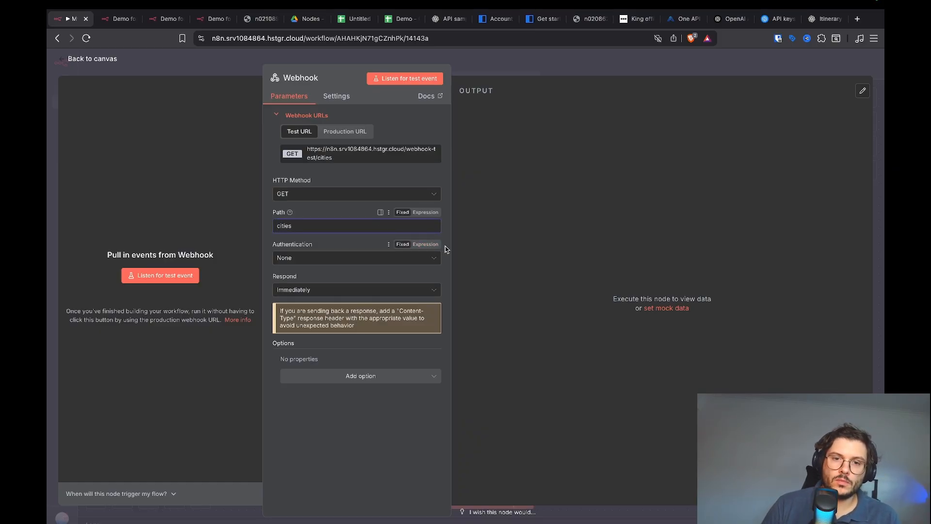
click(364, 262)
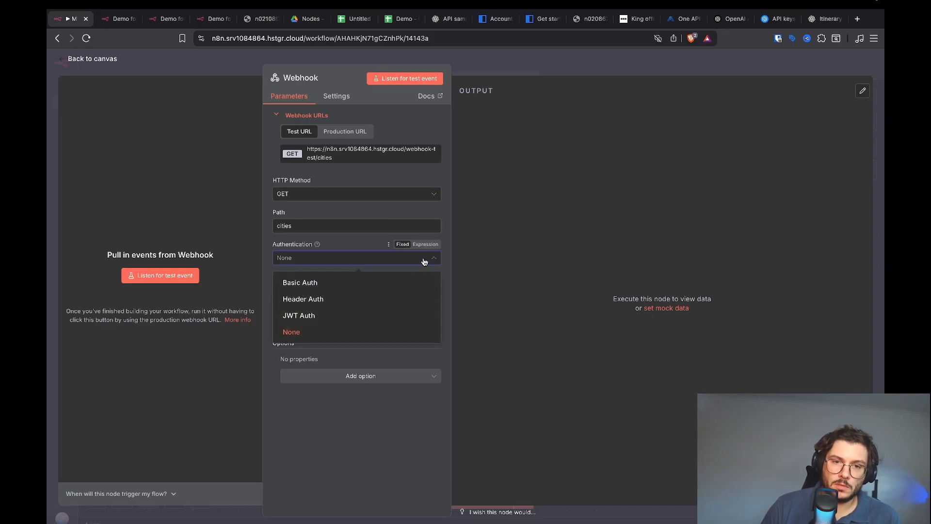
click(450, 262)
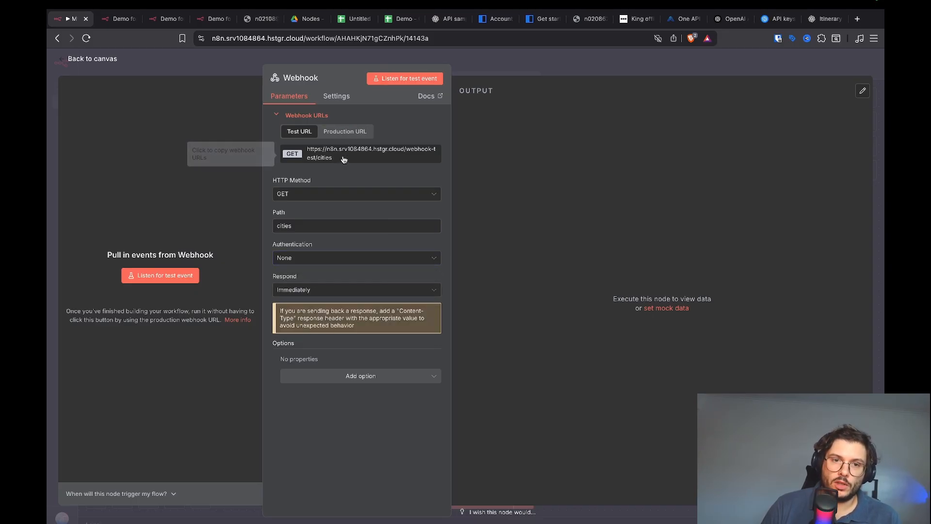
Start listening for a test event and call the webhook-test/cities URL in the browser, returning to the workflow canvas
click(406, 79)
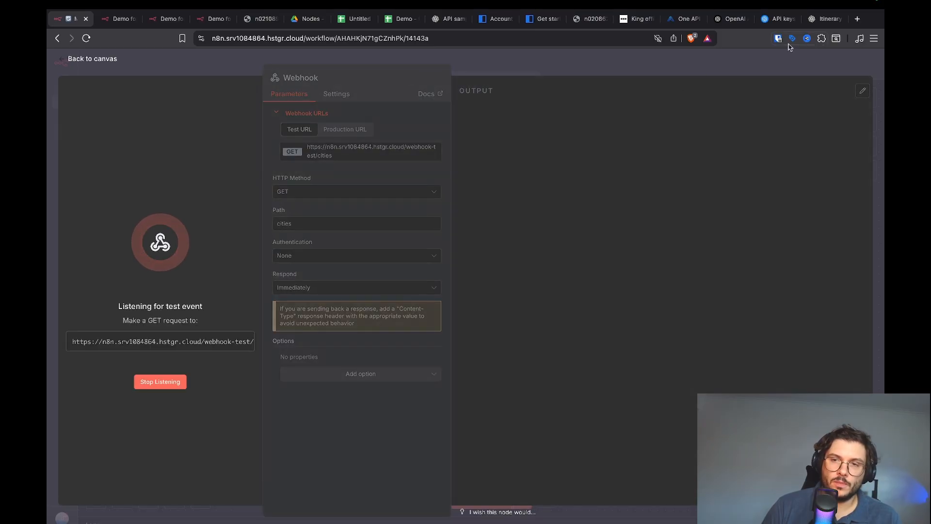
click(820, 20)
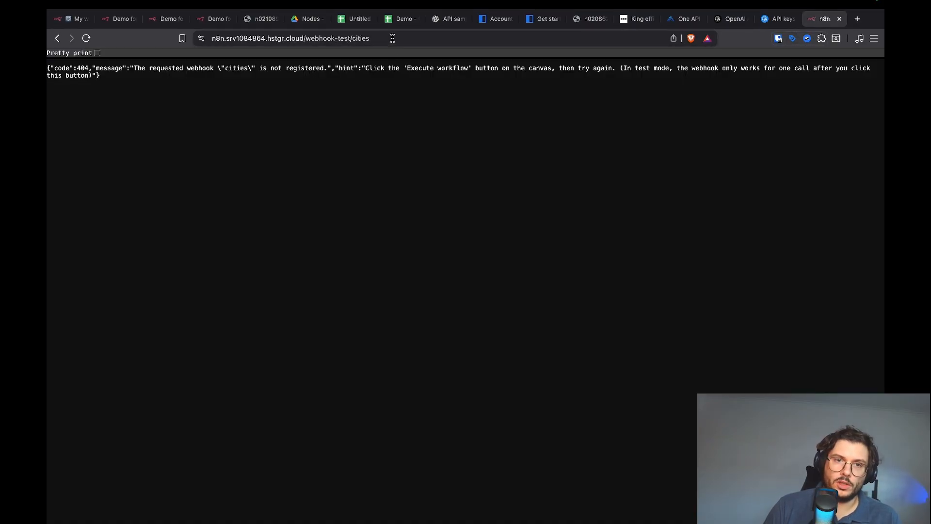
click(392, 38)
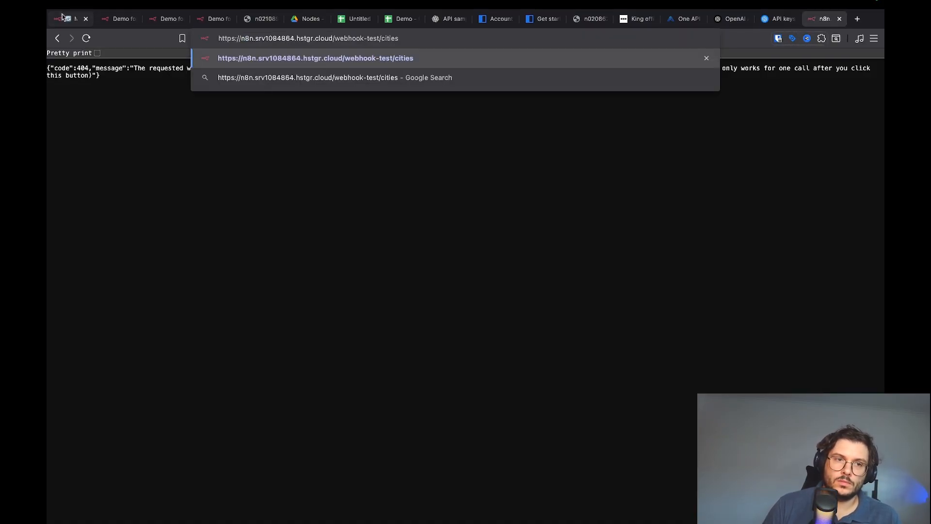
key(Return)
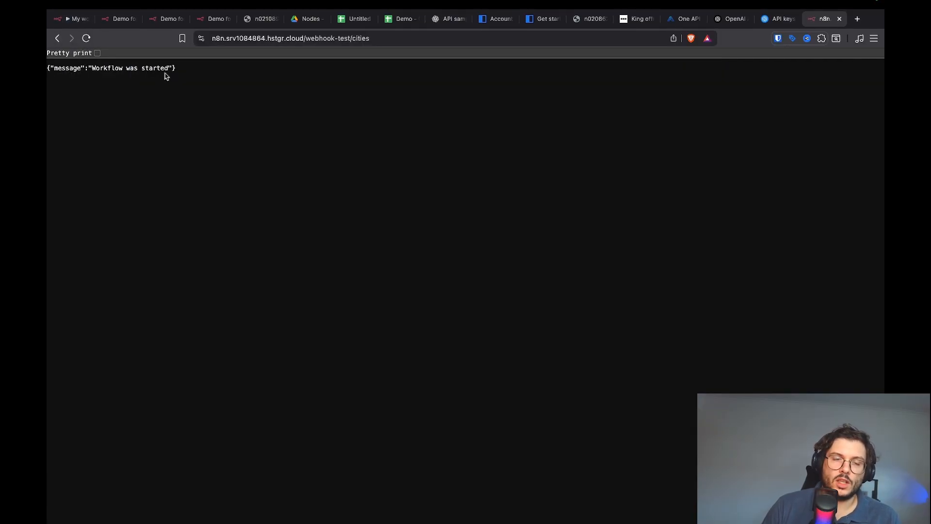
click(60, 24)
key(Escape)
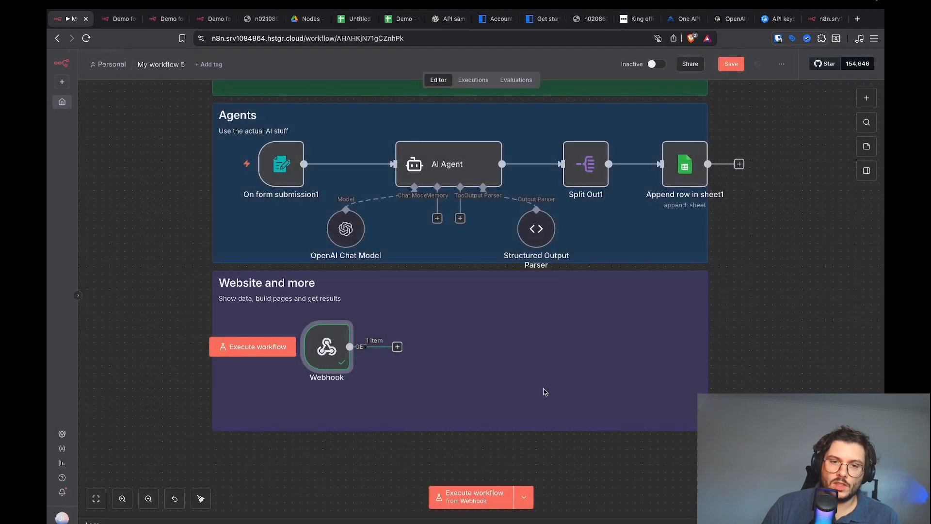
Open the Webhook node and examine the request headers, params, query and body in its JSON output
click(343, 312)
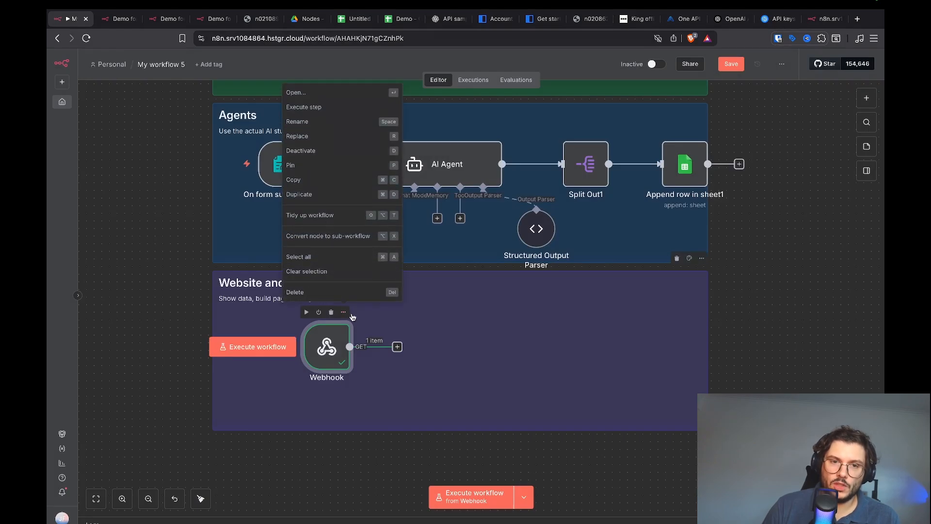
click(347, 94)
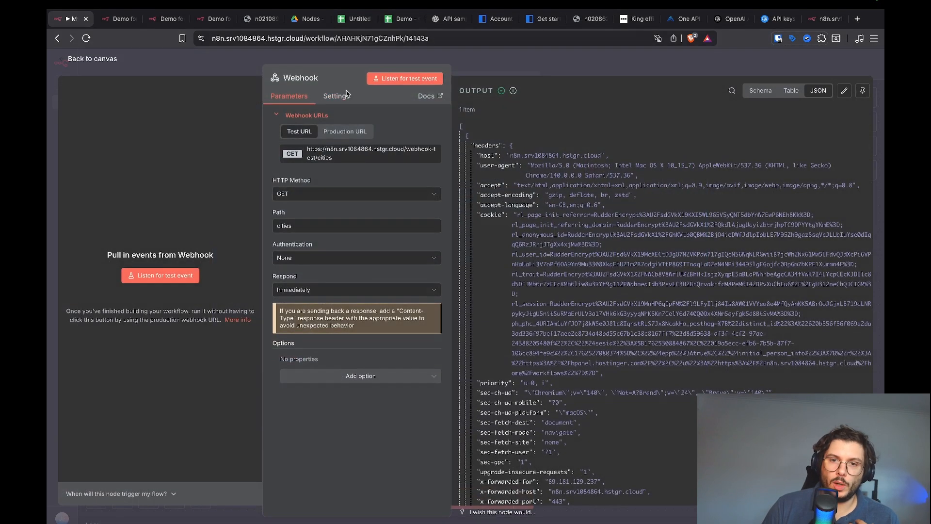
scroll(684, 316, down, 3)
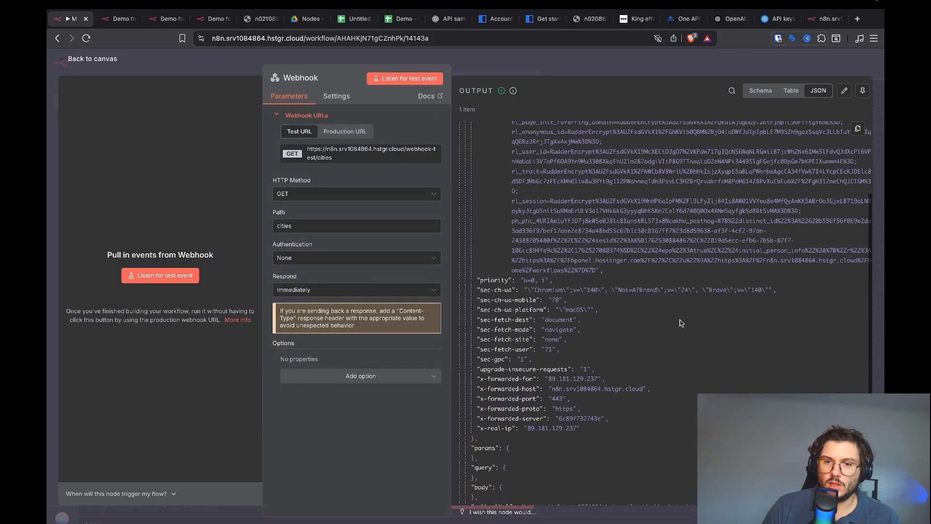
scroll(616, 309, up, 3)
click(623, 64)
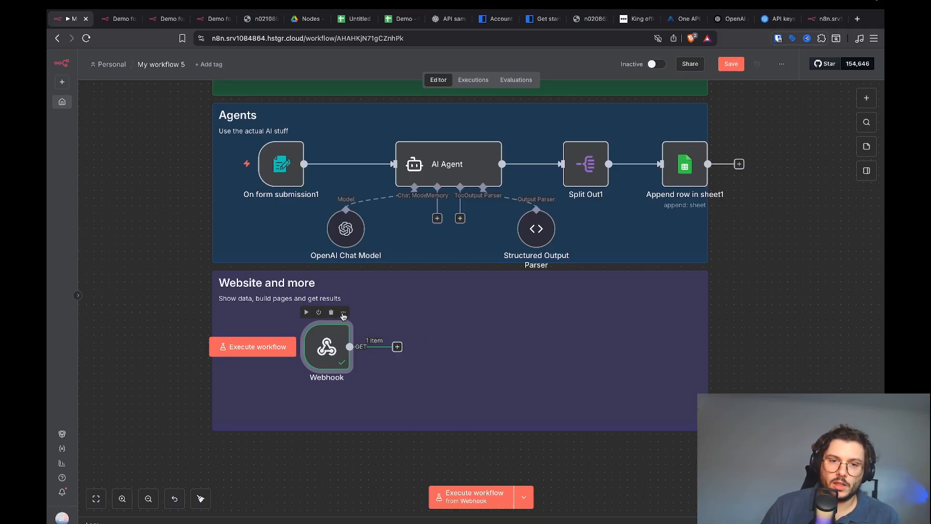
Set the Webhook node's Respond option to Using 'Respond to Webhook' Node and close its settings
click(344, 317)
click(356, 104)
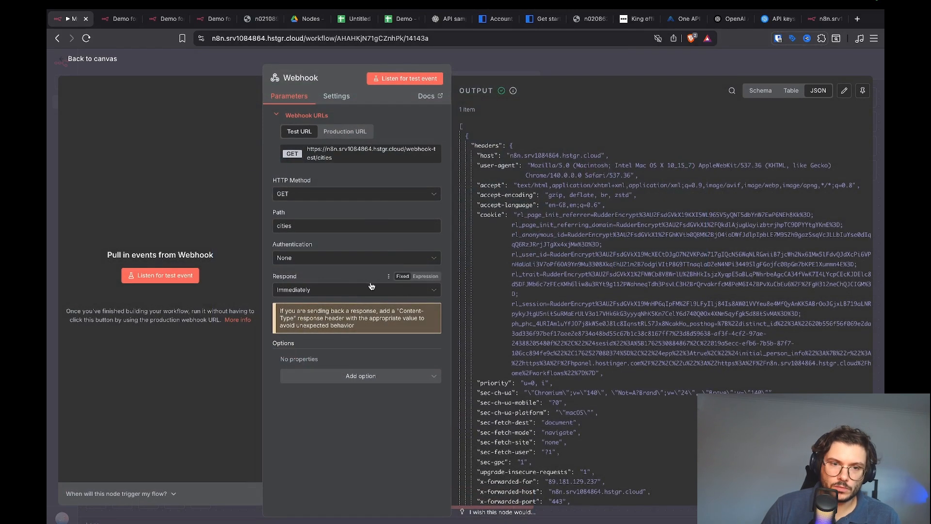
click(373, 290)
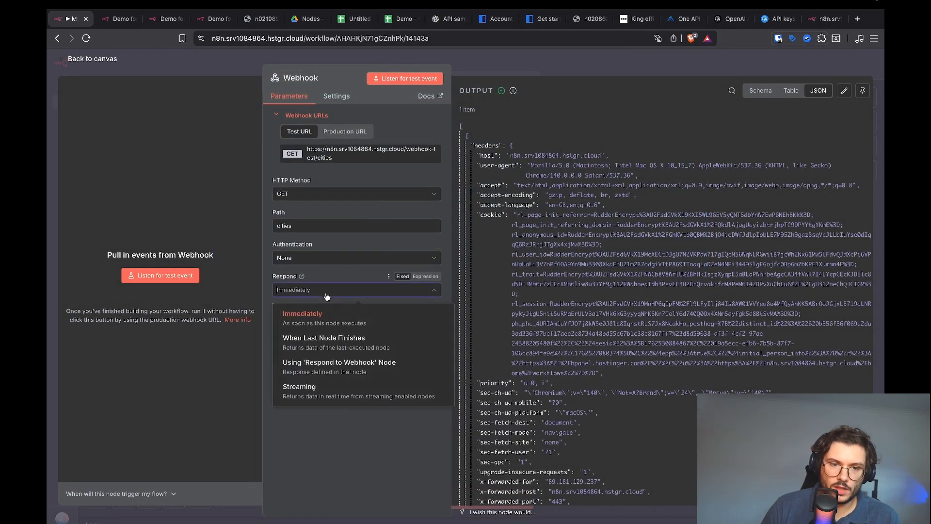
click(412, 371)
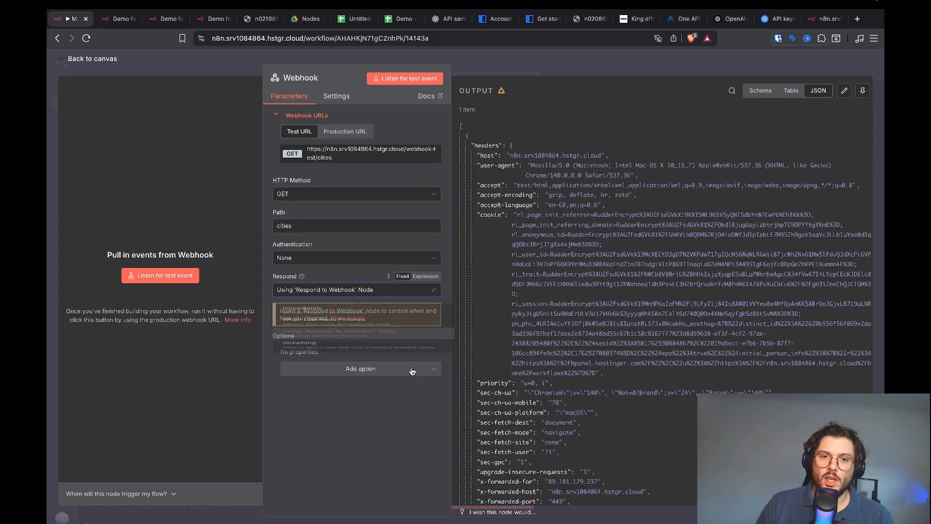
click(530, 71)
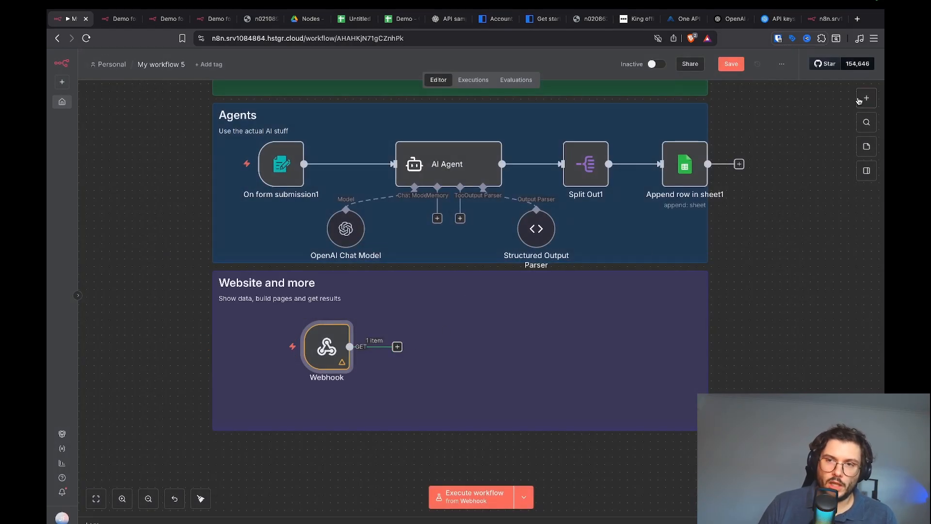
Add a Respond to Webhook node after the Webhook and set Respond With to Text
click(858, 101)
text(reson)
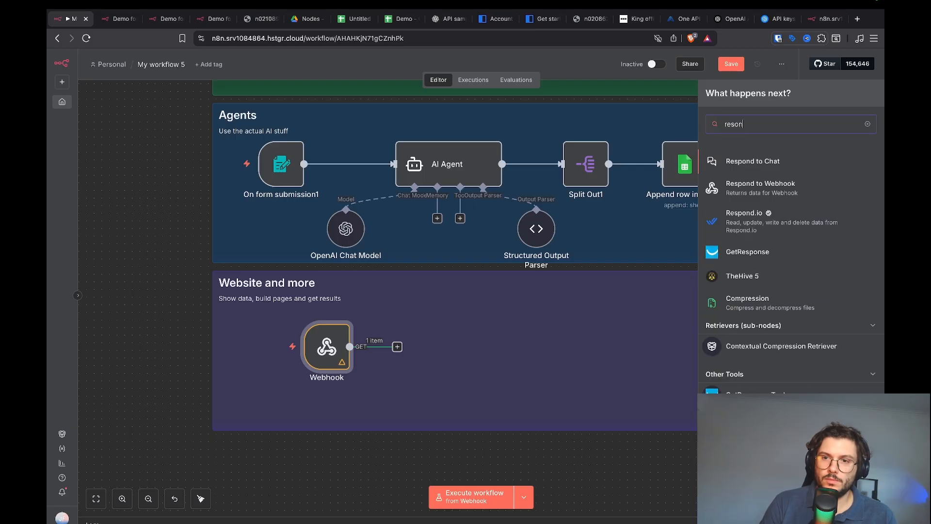
click(784, 184)
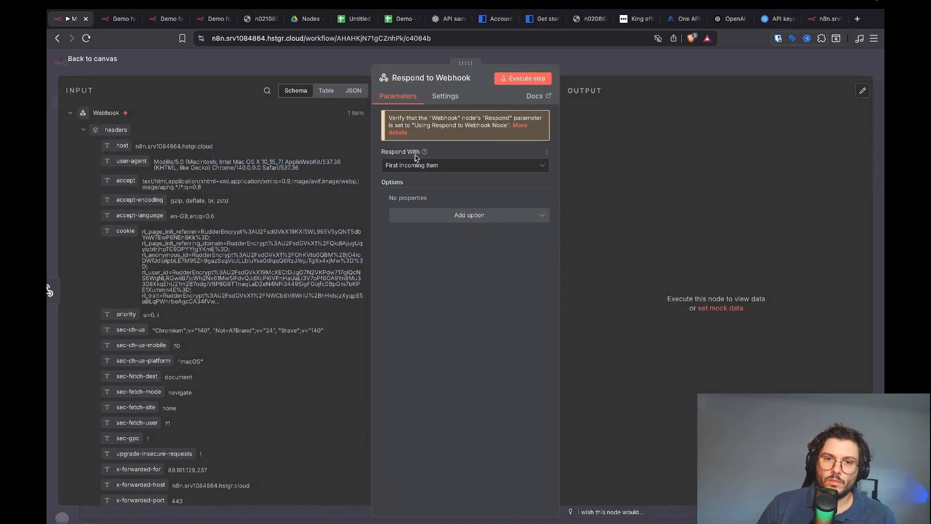
click(434, 167)
scroll(443, 274, down, 3)
click(436, 298)
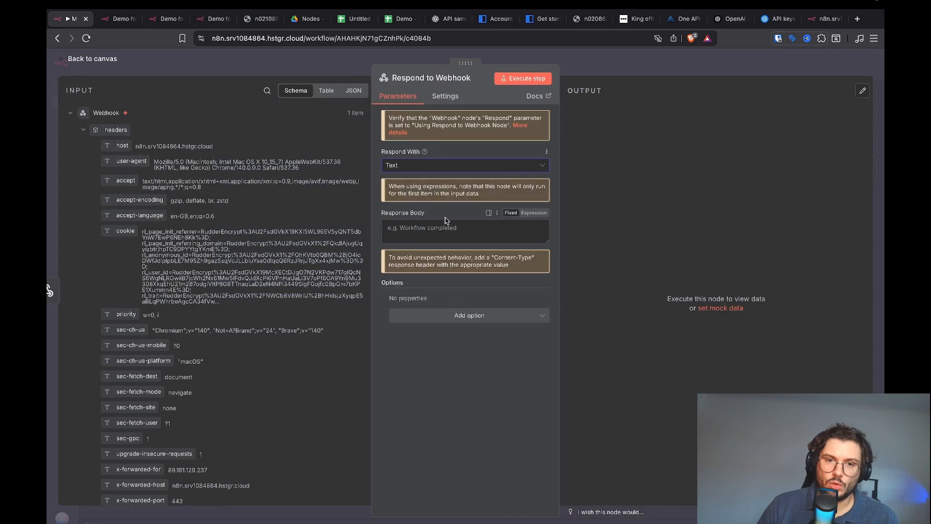
Enter "Hi" as the Respond to Webhook node's response body and return to the canvas
click(425, 228)
text(Hiu)
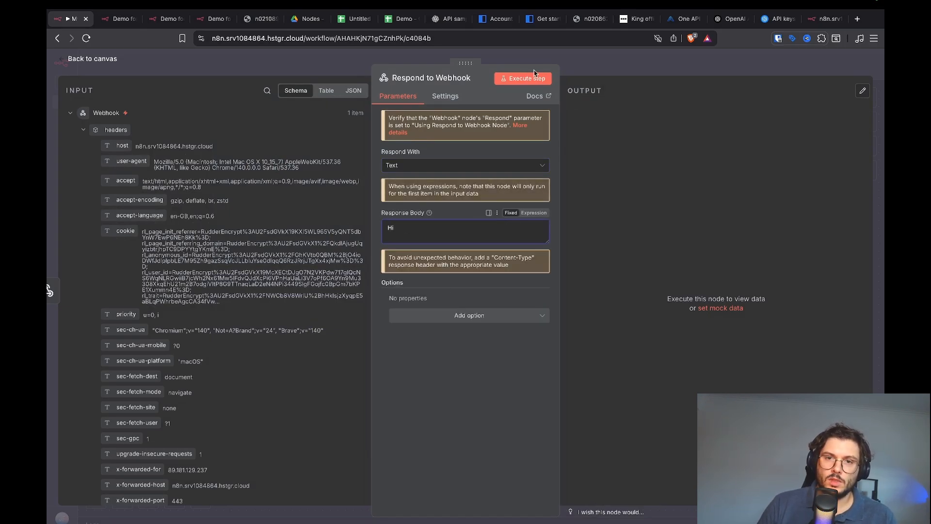
click(49, 290)
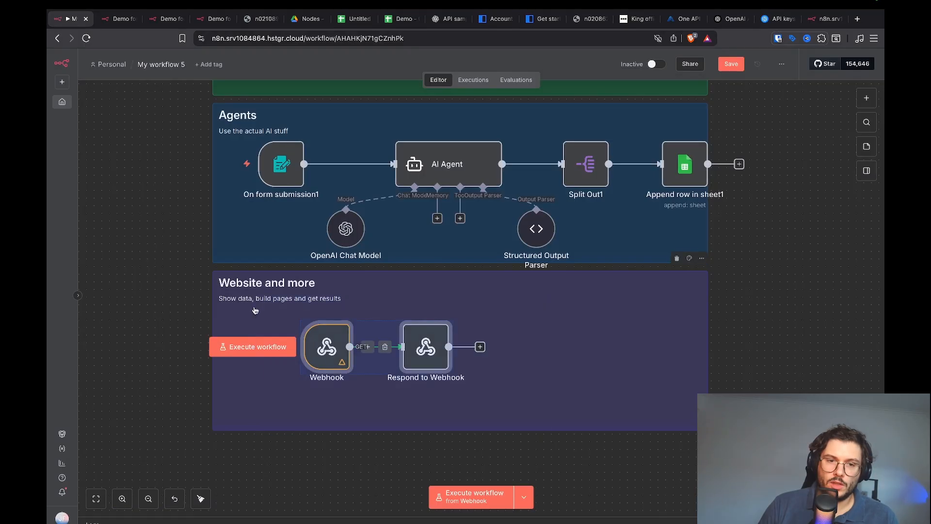
Execute the workflow and call the webhook-test/cities URL in the browser to test the text response, returning to the canvas
click(248, 346)
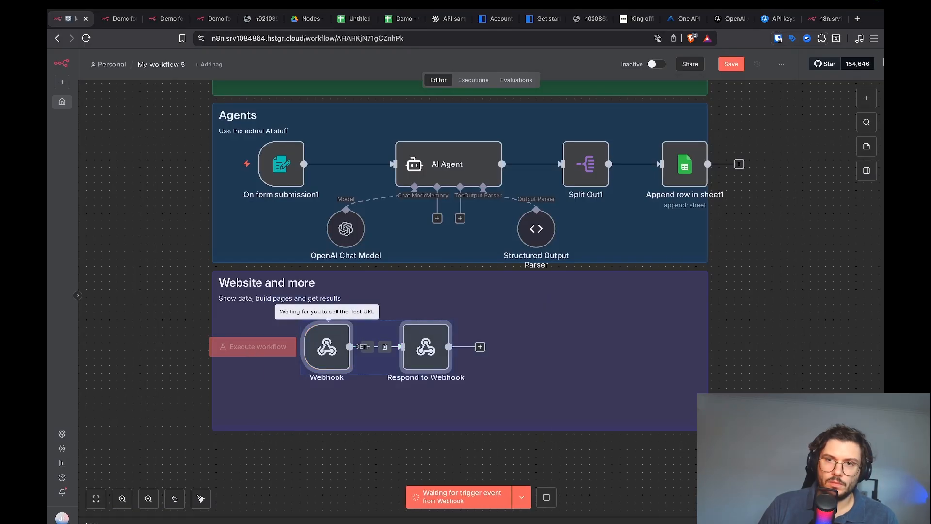
click(817, 20)
click(556, 39)
key(Return)
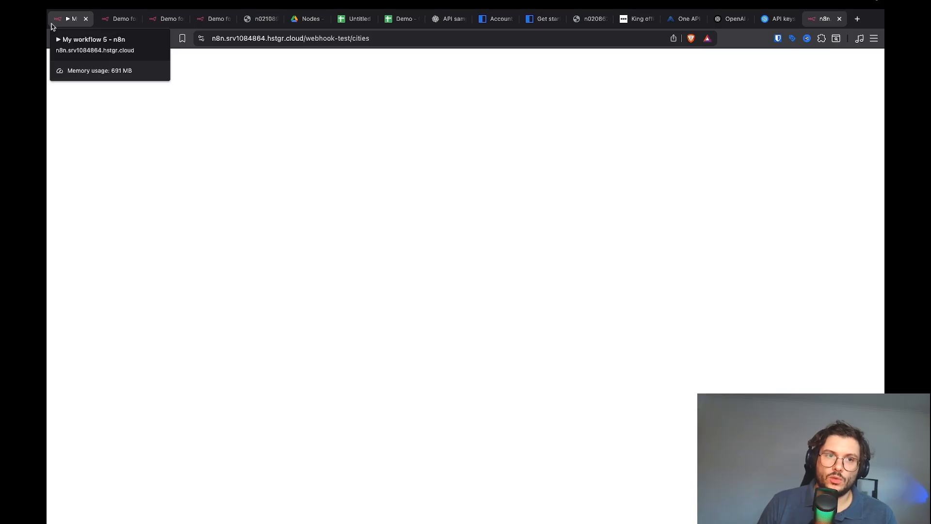
click(51, 23)
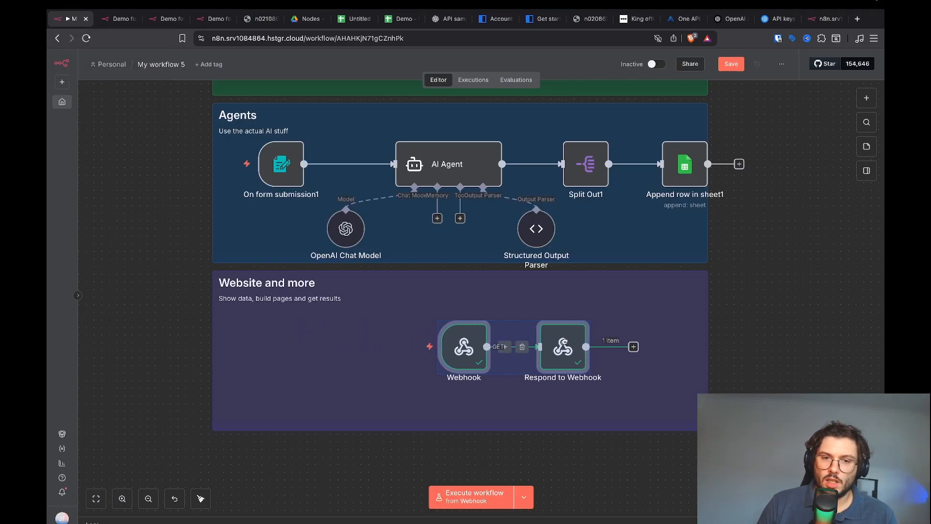
Make room after the Webhook and insert a Google Sheets Get row(s) in sheet node before Respond to Webhook
click(612, 325)
drag(426, 339, 614, 340)
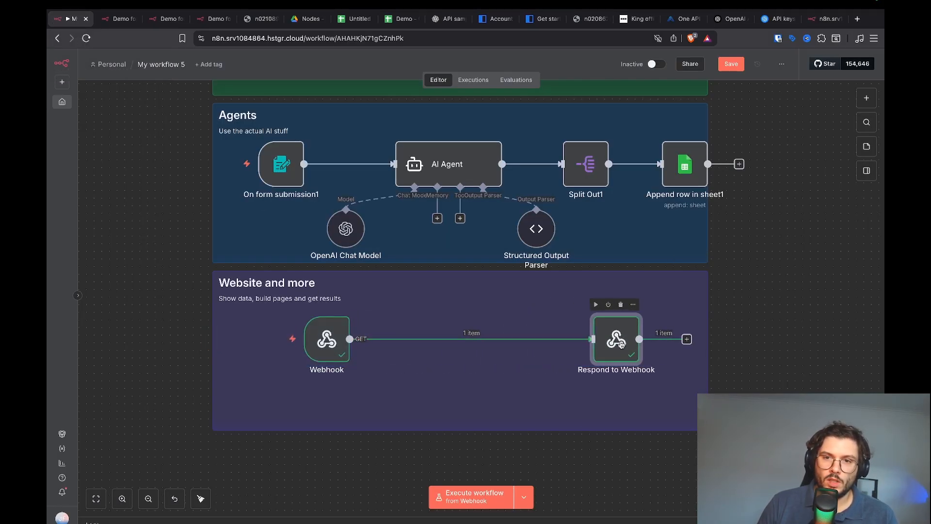
click(462, 339)
text(she)
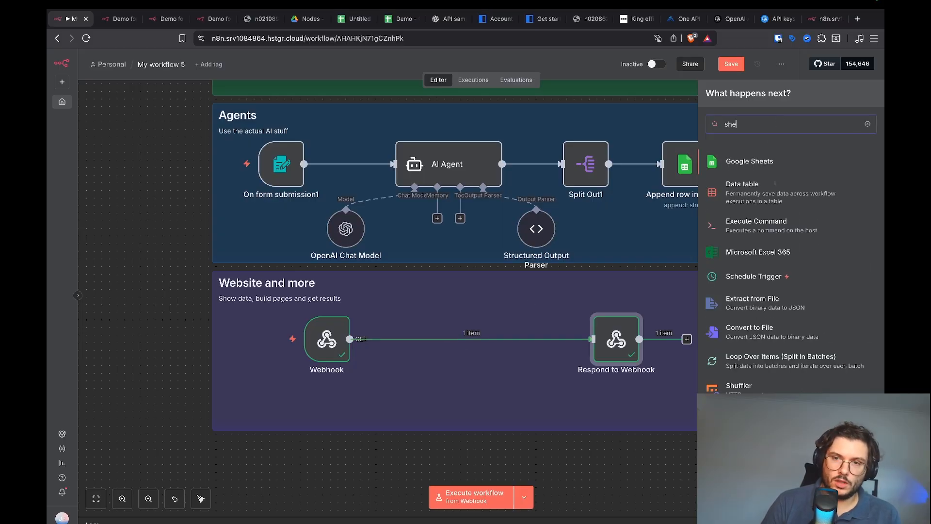
click(756, 161)
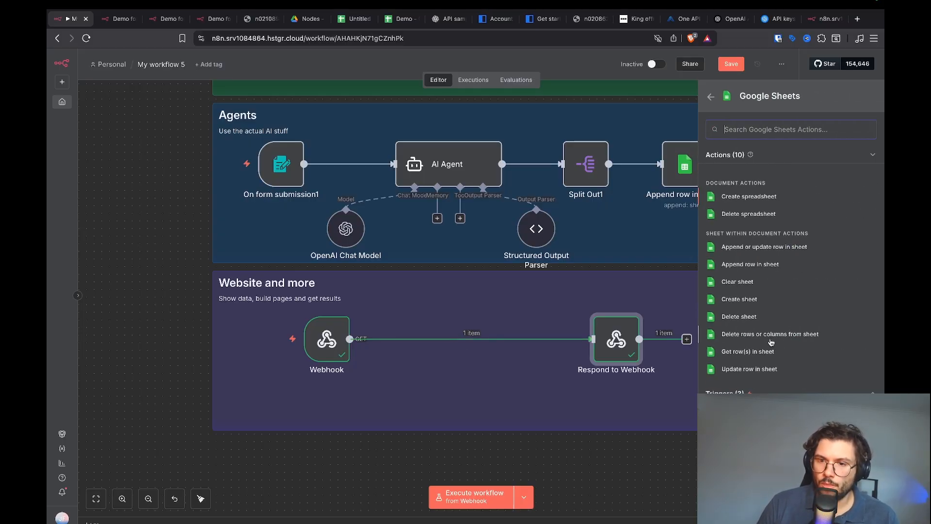
click(771, 358)
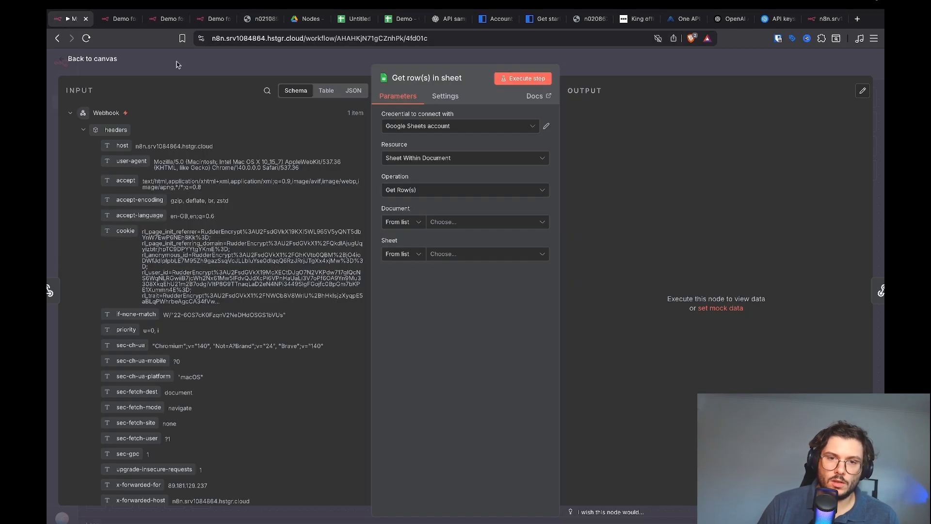
Set the Google Sheets document by URL with the copied spreadsheet link, choose Sheet1, execute the node and close it
click(440, 222)
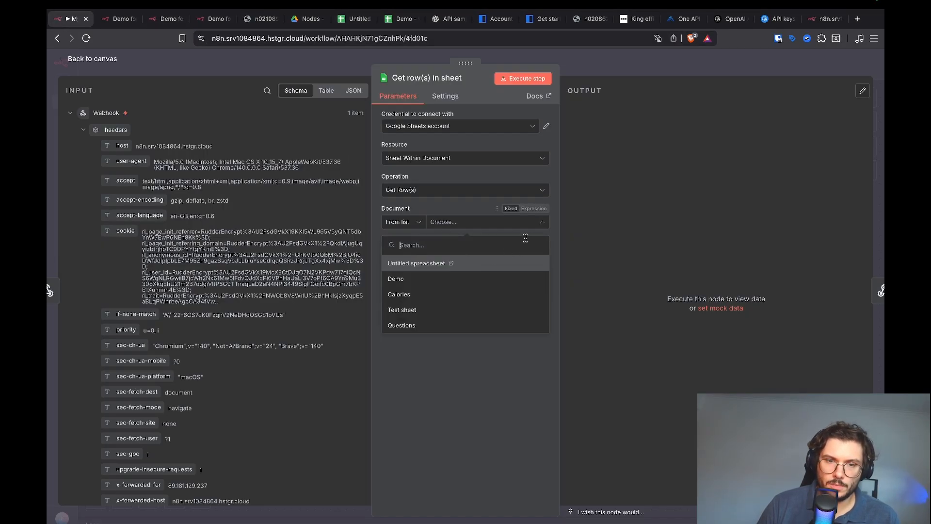
click(417, 222)
click(395, 262)
click(478, 222)
key(super+v)
click(479, 254)
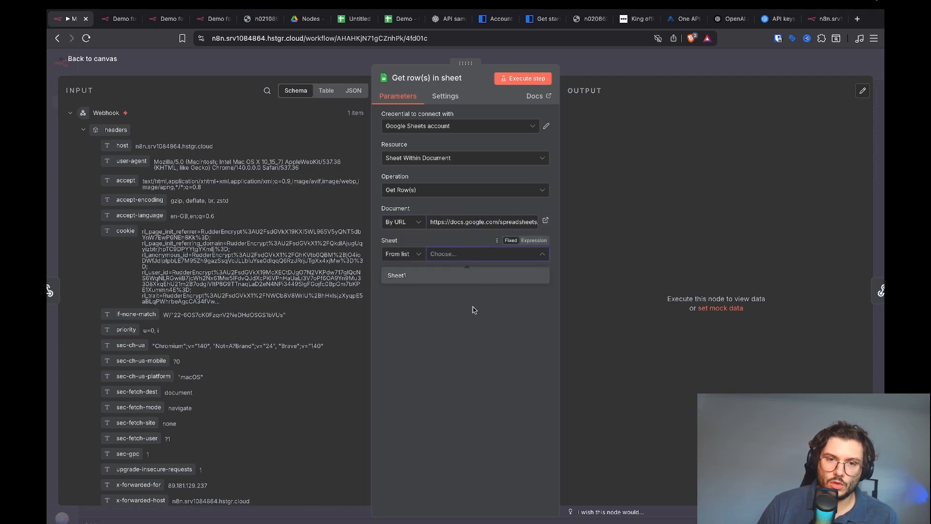
click(433, 275)
click(523, 78)
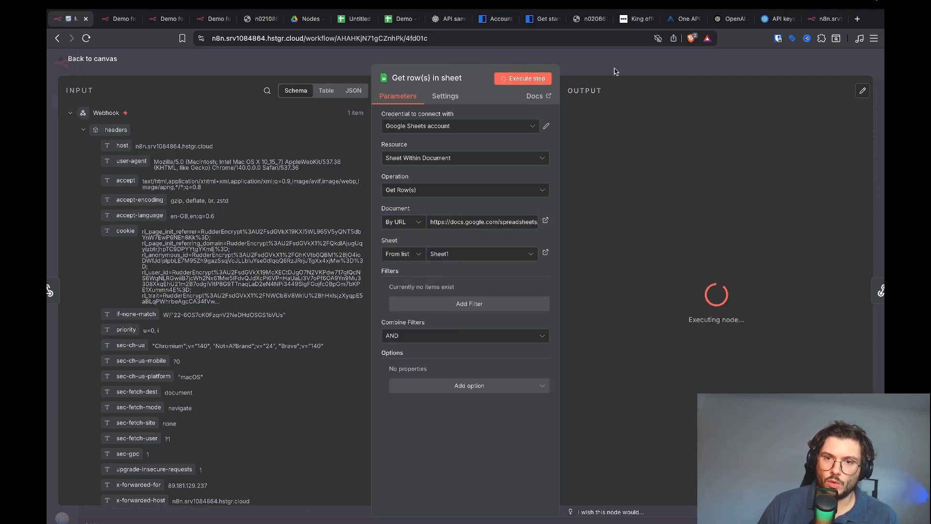
click(660, 62)
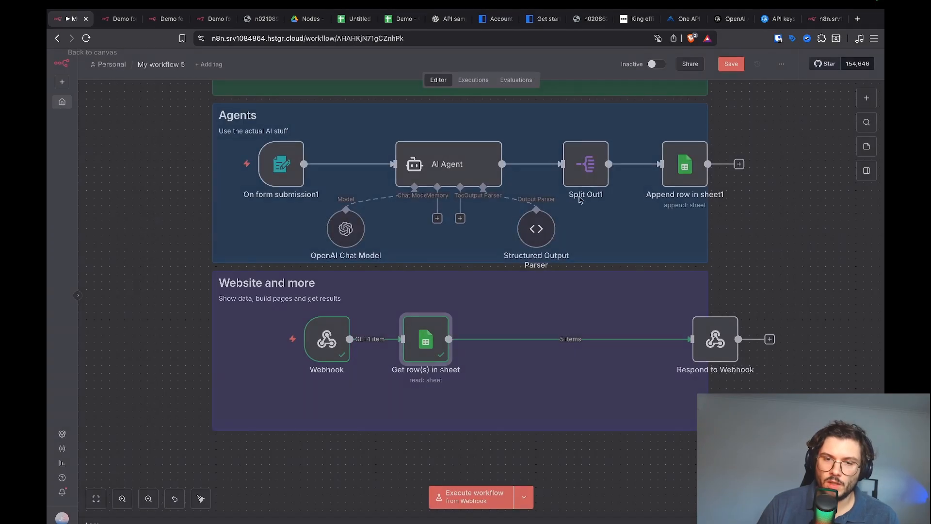
Insert an Aggregate node between Get row(s) in sheet and Respond to Webhook, set to All Item Data (Into a Single List)
drag(590, 340, 621, 341)
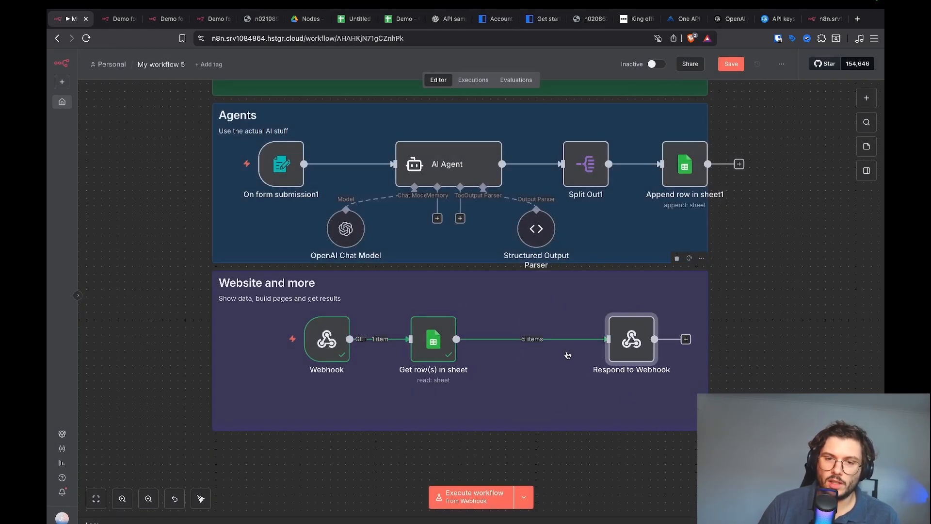
click(524, 339)
text(ag)
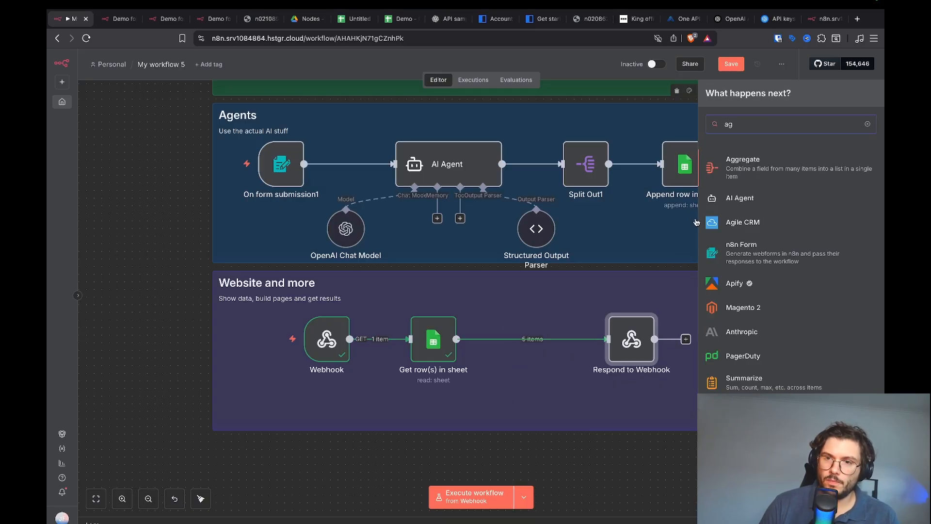
click(752, 167)
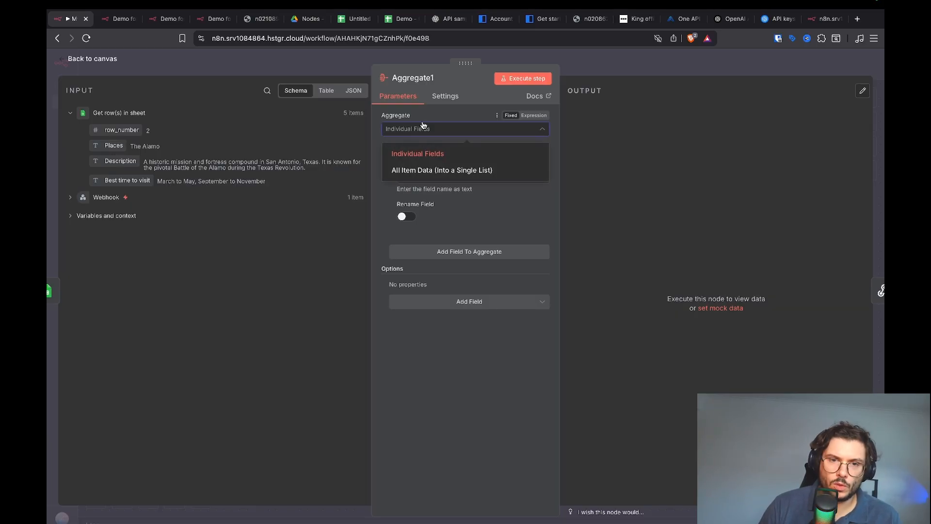
click(509, 176)
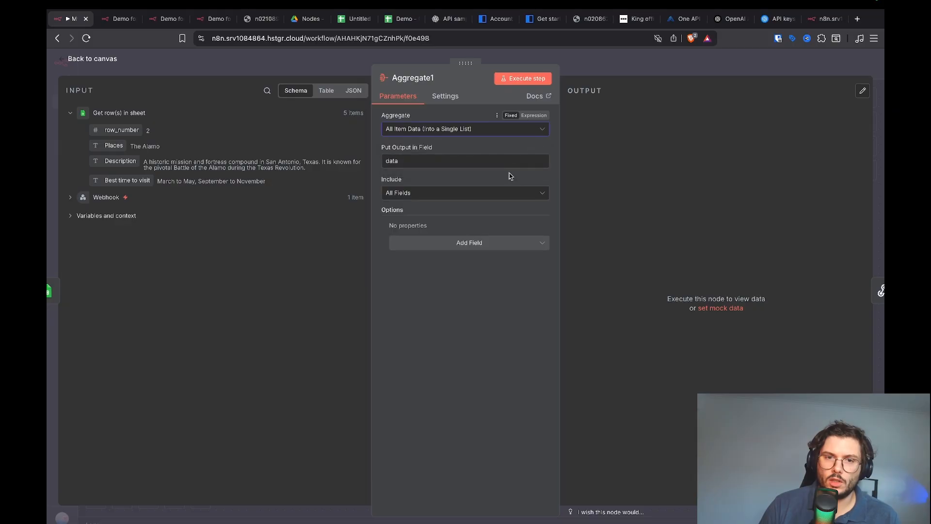
Execute the Aggregate node, review its combined JSON output and close its settings
click(532, 79)
scroll(663, 332, down, 5)
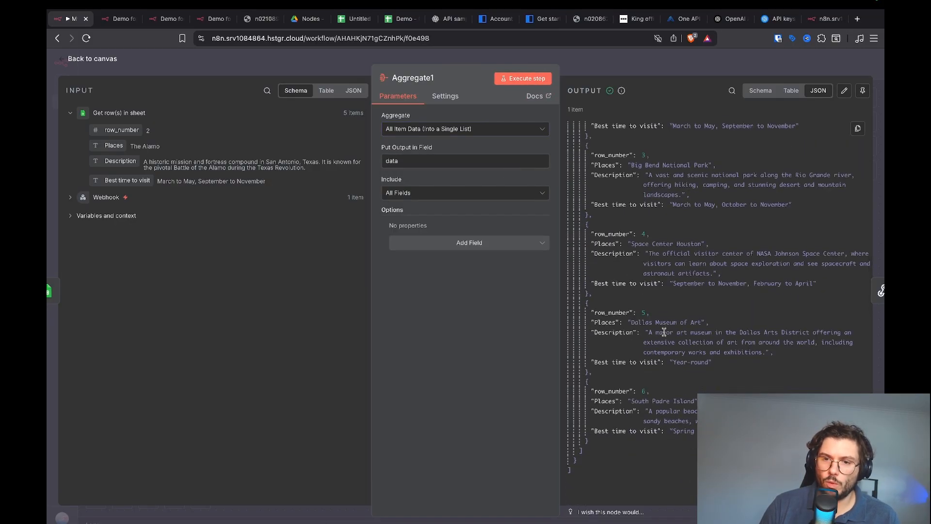
scroll(664, 332, up, 3)
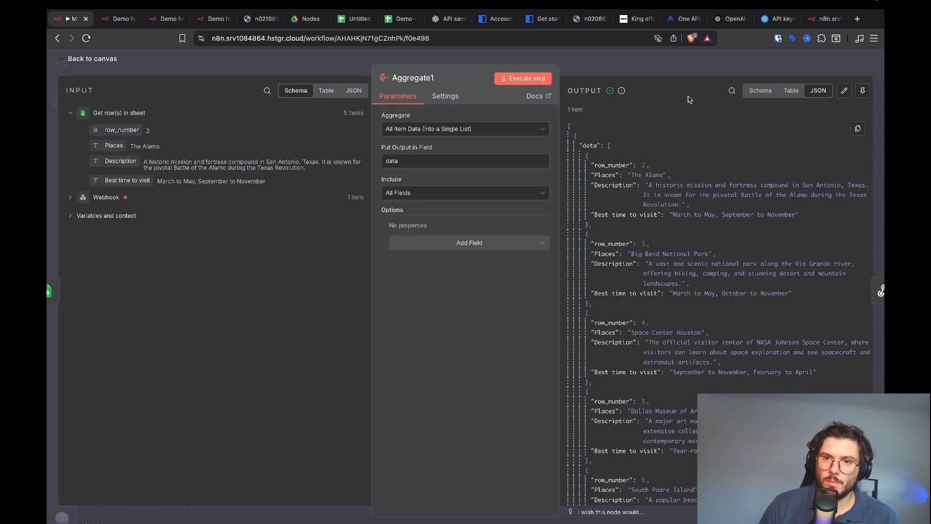
click(669, 57)
Move Respond to Webhook closer to the Aggregate node and map the aggregated data field into its response body
drag(729, 339, 662, 340)
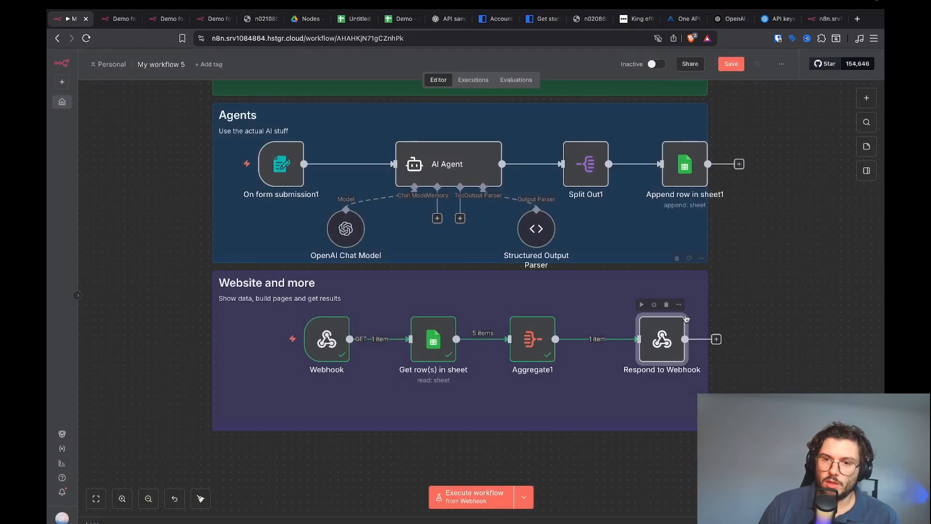
click(679, 304)
click(673, 92)
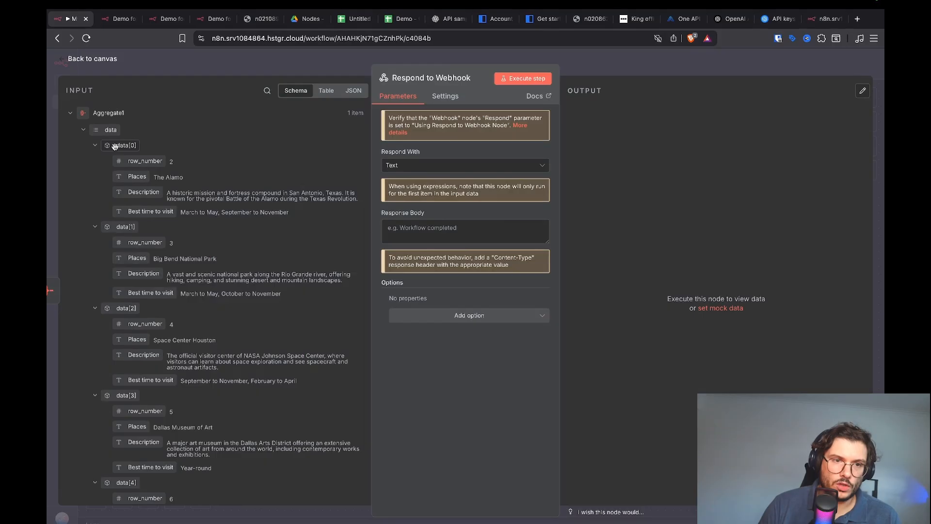
drag(111, 129, 427, 230)
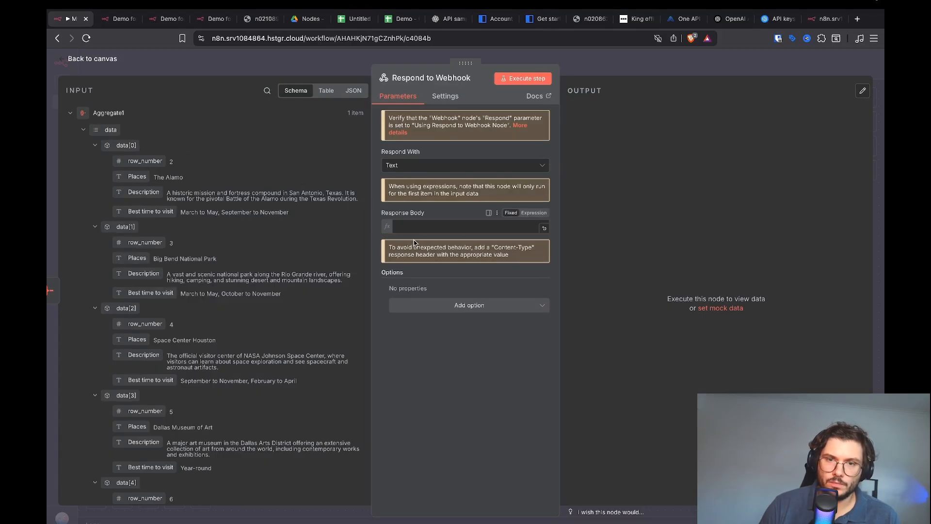
click(576, 68)
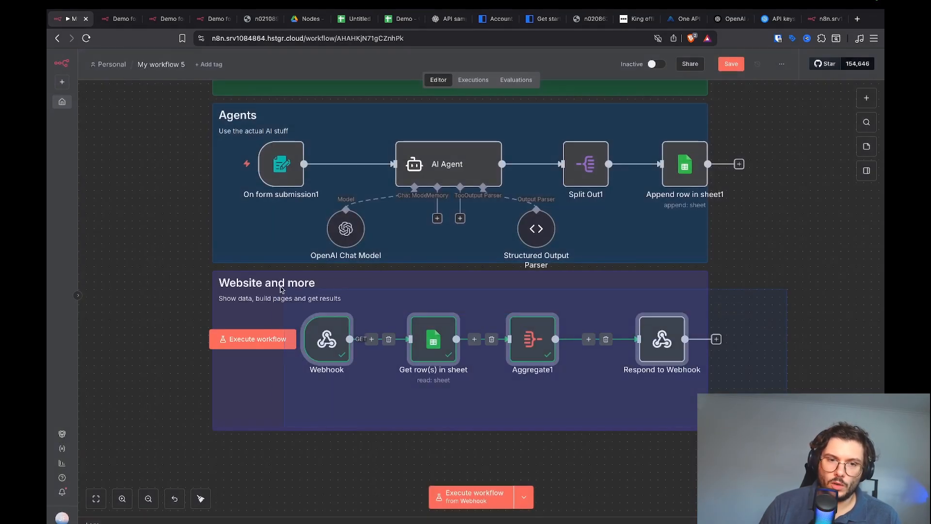
Test the extended workflow by calling the webhook-test/cities URL, check the returned places data and go back to the canvas
click(251, 339)
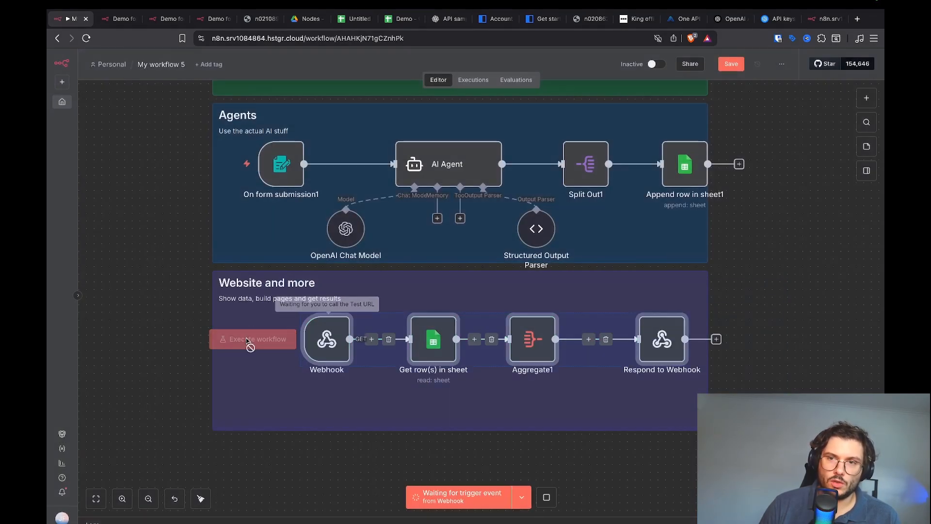
click(820, 20)
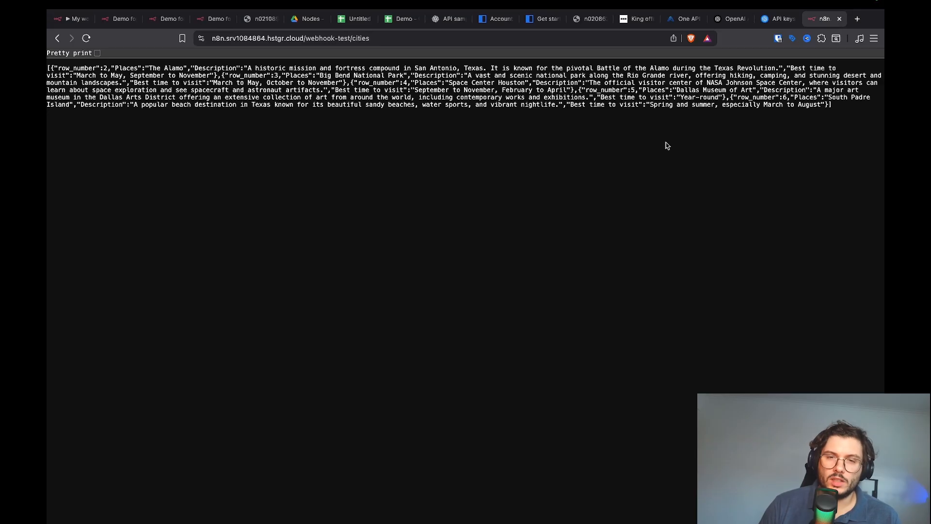
click(54, 27)
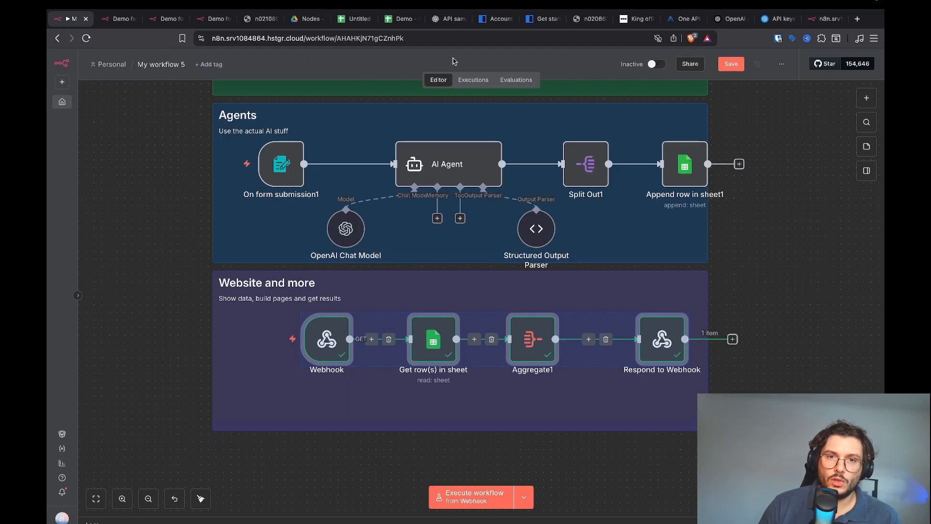
Switch to ChatGPT and request a simple HTML page about a place, with placeholders for the name, description and best time to visit
click(442, 20)
text(Create a simple html page that will show information about for places in chicago)
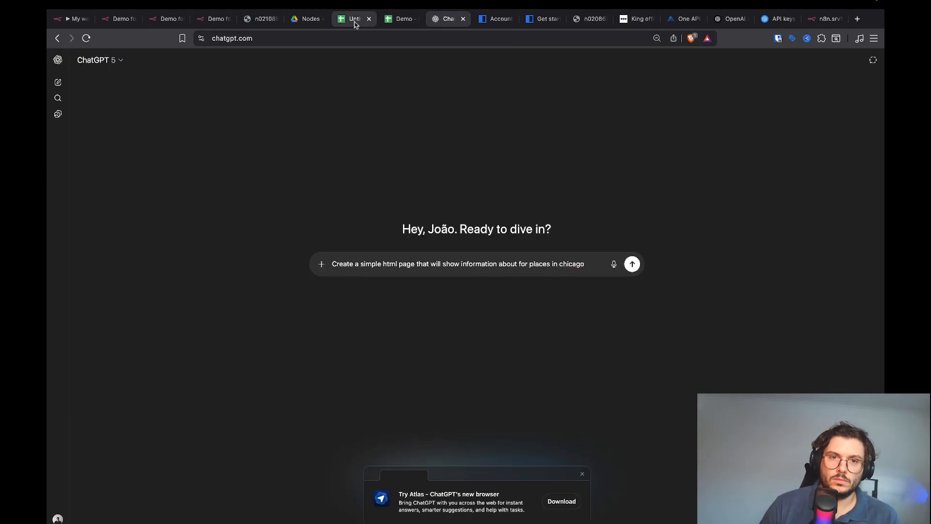
double_click(524, 264)
text(five. I will manually in)
key(alt+shift+Left)
key(alt+shift+Left)
text(Each will have a name, description and best time to visit. I will manually change the items)
text(a place)
click(572, 276)
drag(505, 264, 616, 264)
text(in html so just create a placeholder. It will have the)
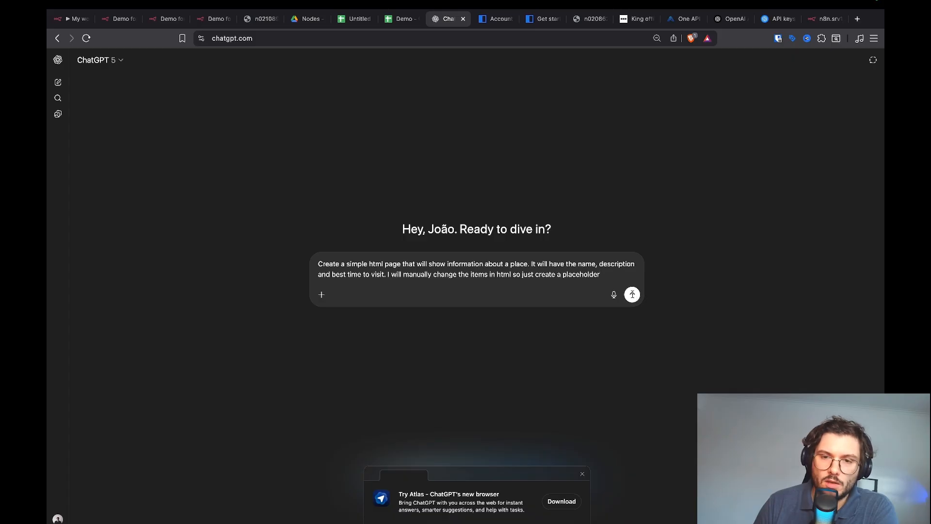
click(633, 295)
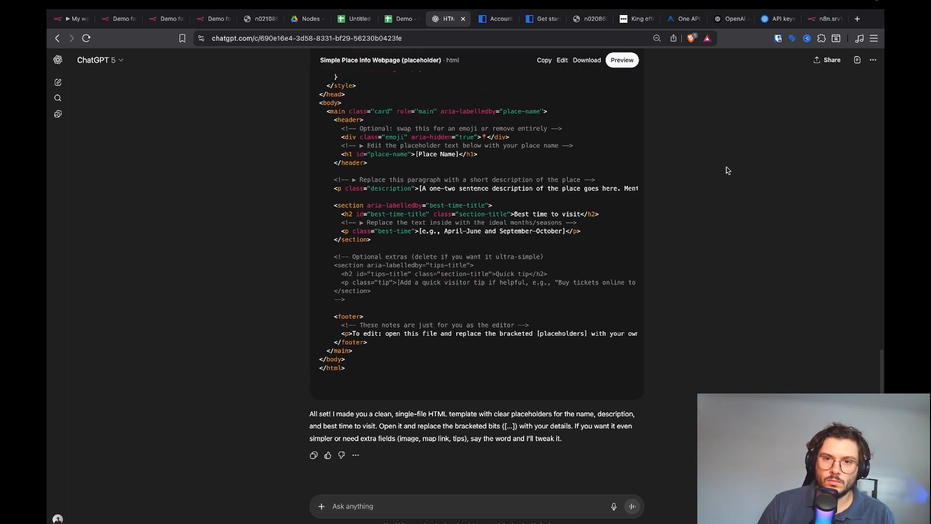
Copy the generated HTML code from the ChatGPT reply and switch back to the n8n workflow
scroll(728, 170, up, 15)
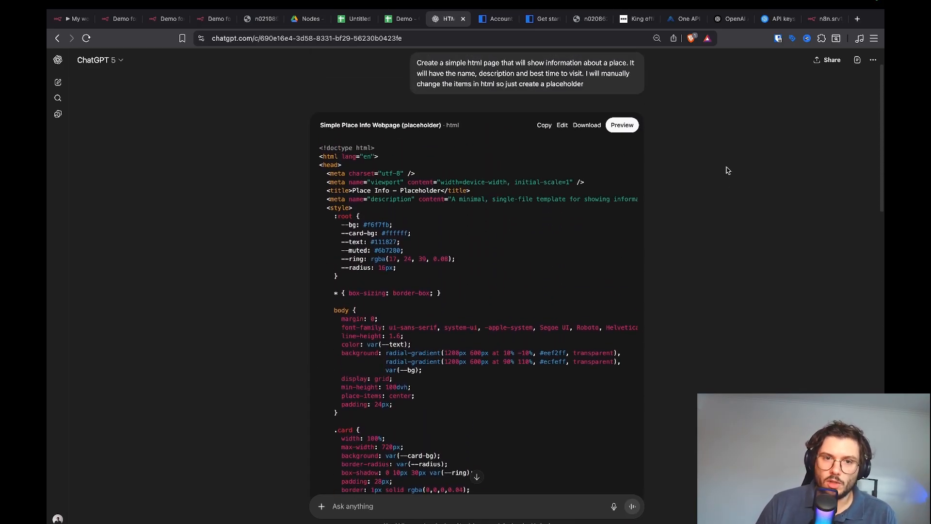
click(545, 125)
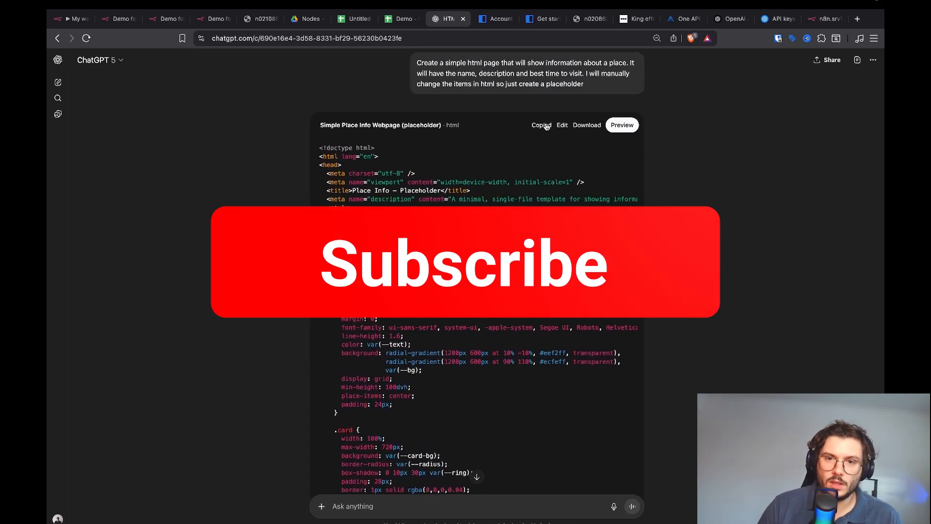
click(71, 18)
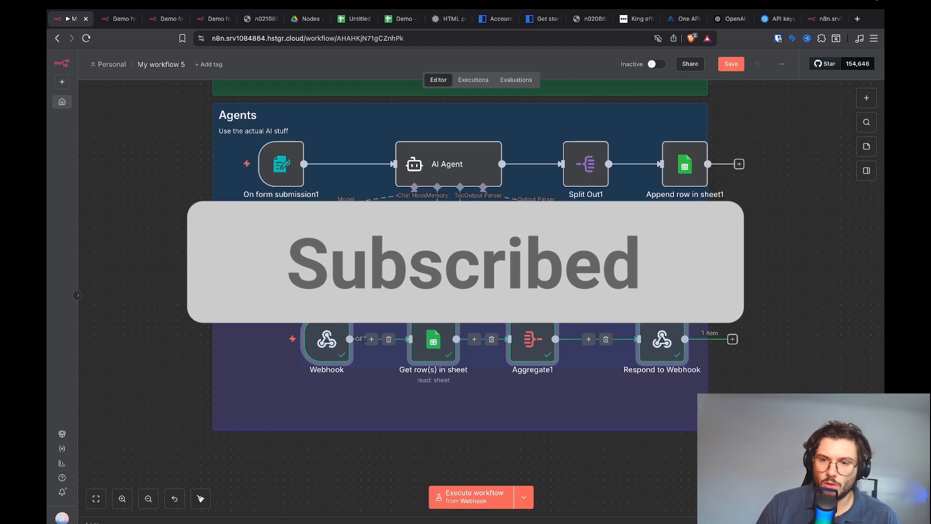
Open Respond to Webhook and replace the whole response body expression with the copied HTML page code
click(678, 304)
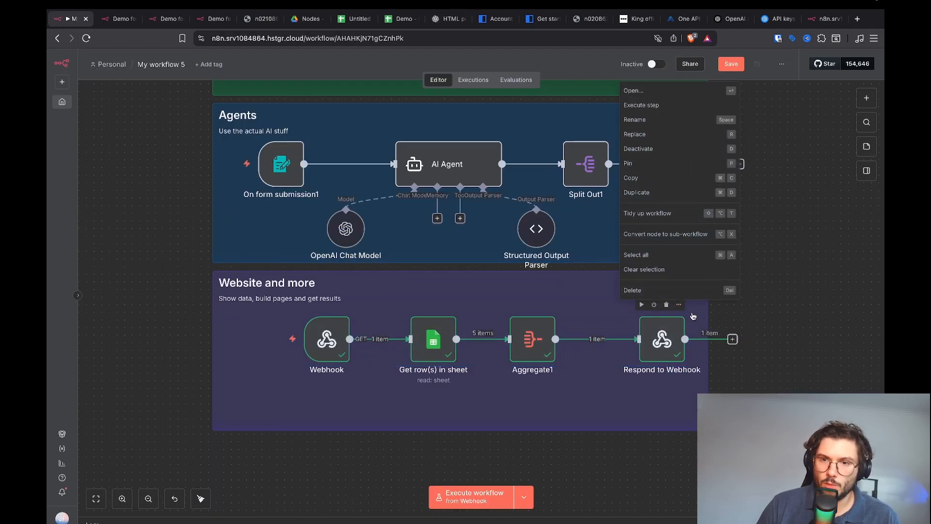
click(679, 92)
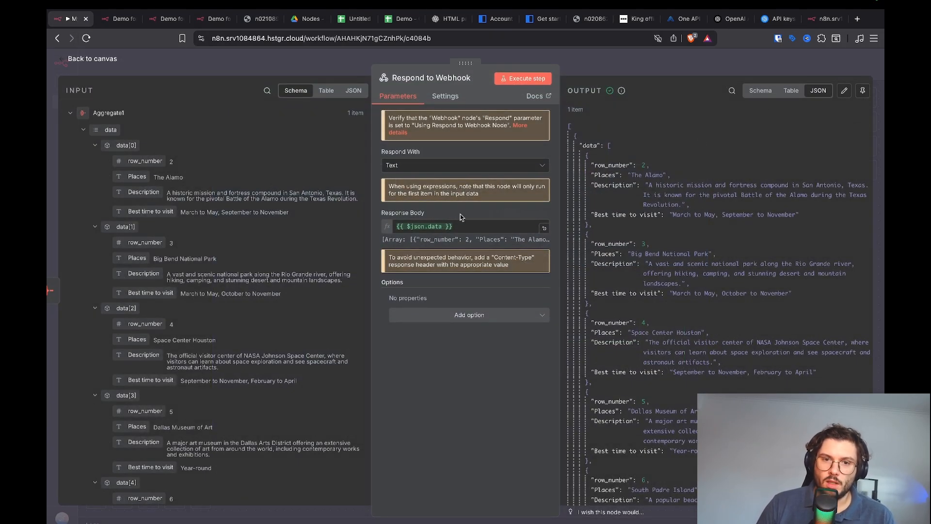
click(528, 229)
click(545, 228)
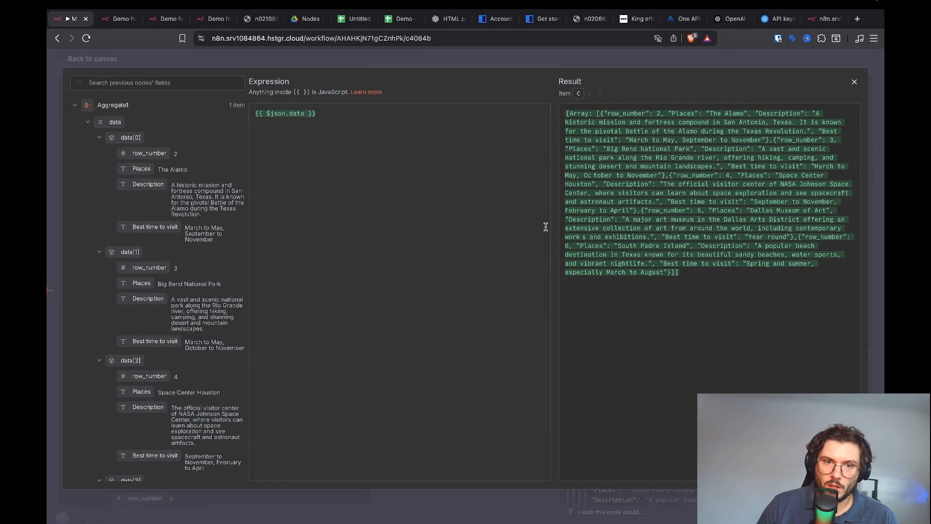
key(ctrl+a)
key(ctrl+v)
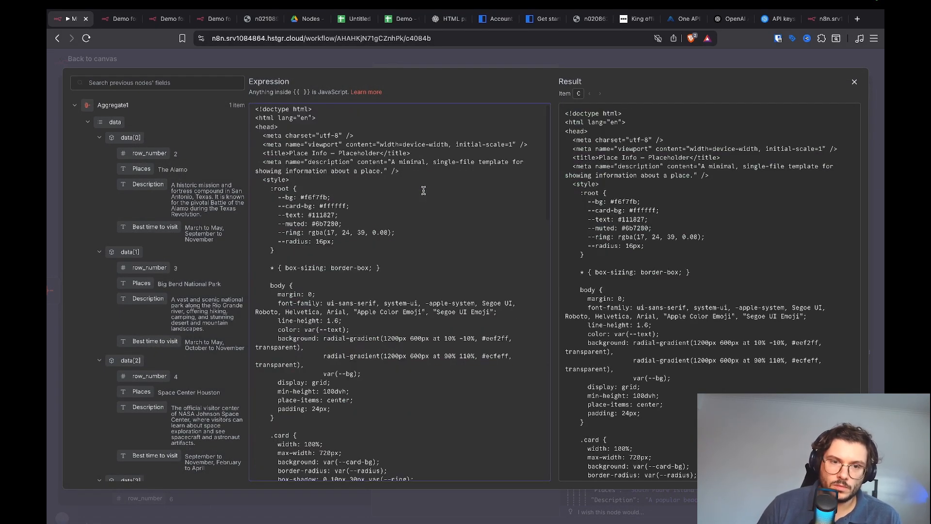
Replace the [Place Name] placeholder in the HTML heading with the Places field of data[0]
scroll(424, 190, down, 15)
scroll(423, 190, down, 3)
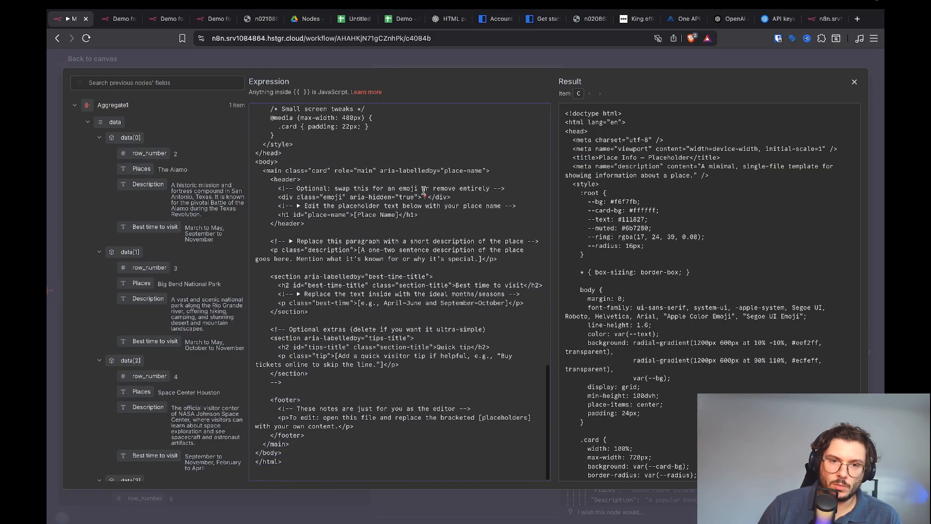
drag(354, 218, 397, 218)
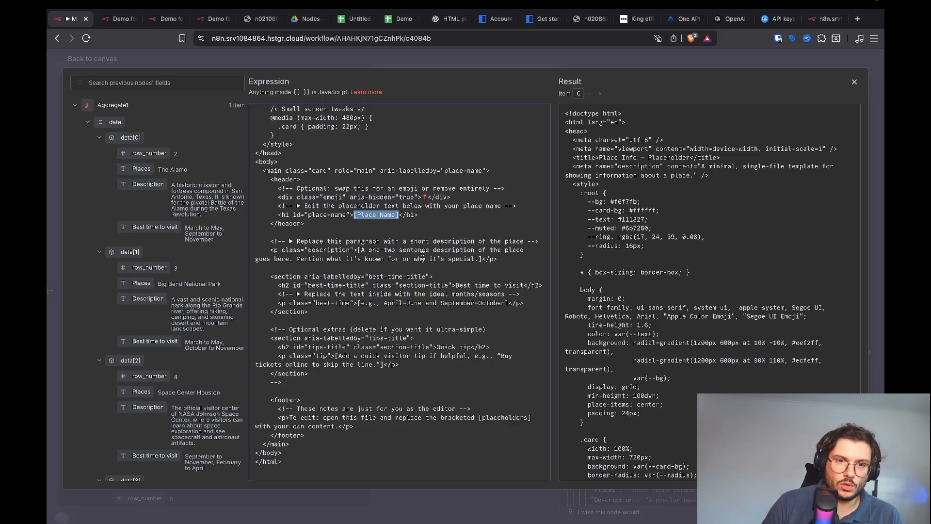
key(BackSpace)
drag(142, 168, 353, 216)
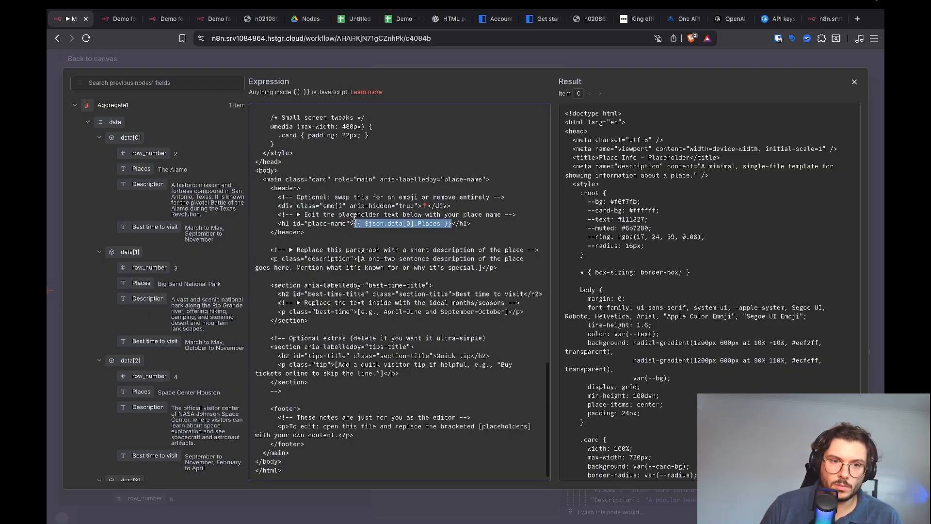
Replace the placeholder text in the HTML description paragraph with the Description field of data[0]
scroll(367, 275, down, 1)
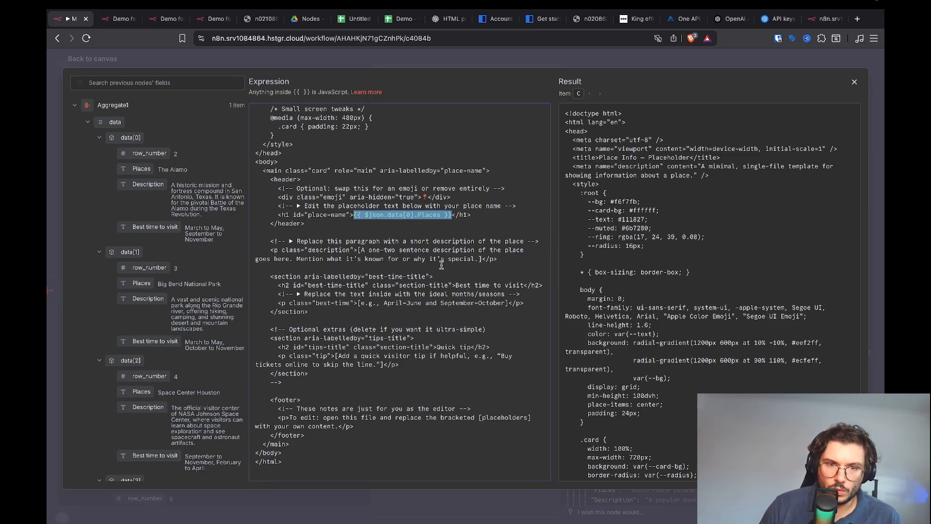
drag(362, 250, 484, 259)
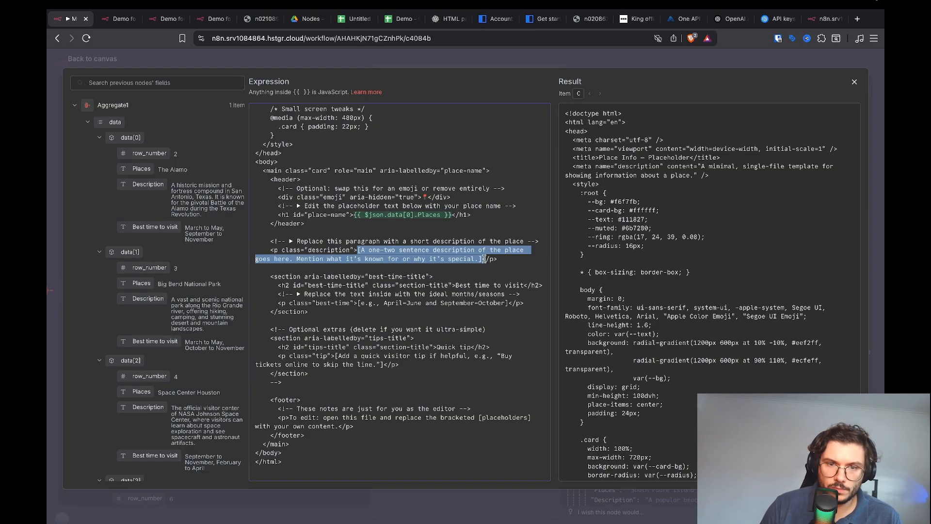
key(BackSpace)
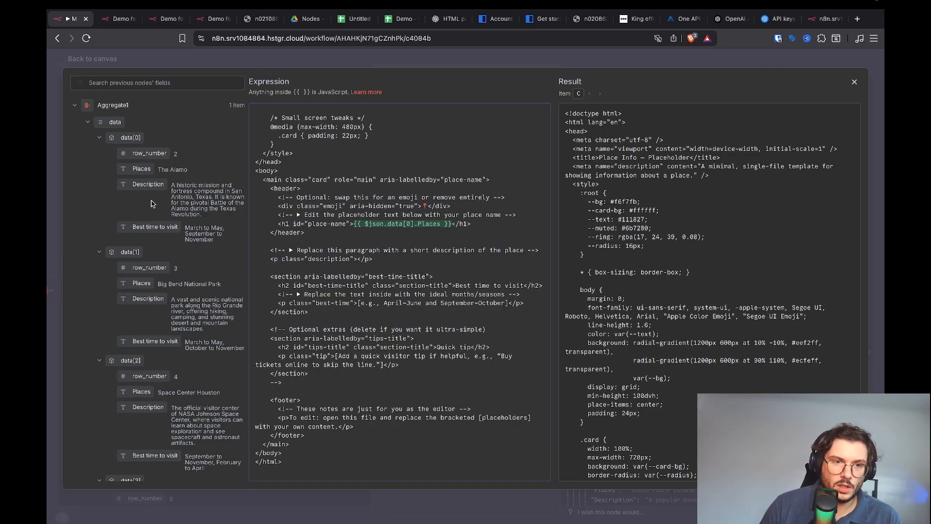
drag(145, 185, 398, 280)
Replace the best-time placeholder in the HTML with the Best time to visit field of data[0] and return to the canvas
scroll(461, 335, down, 1)
drag(358, 304, 509, 304)
key(BackSpace)
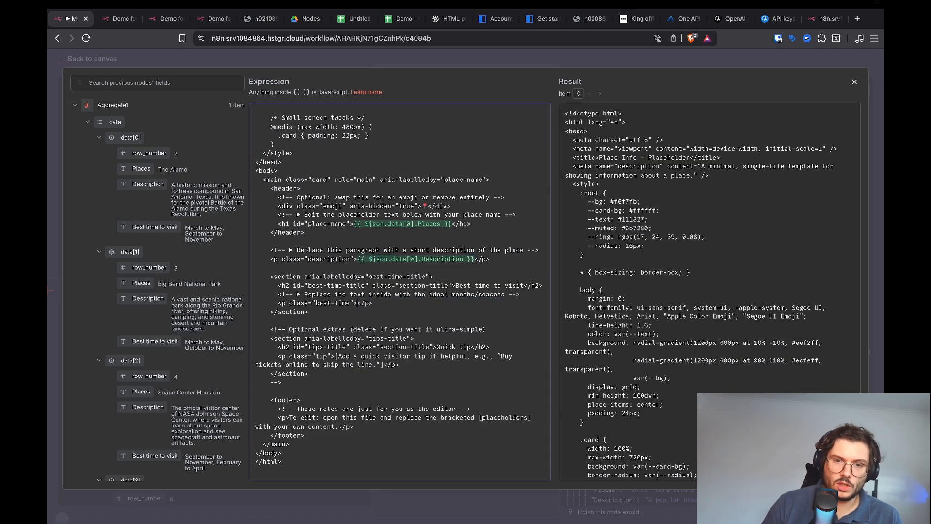
drag(163, 227, 358, 304)
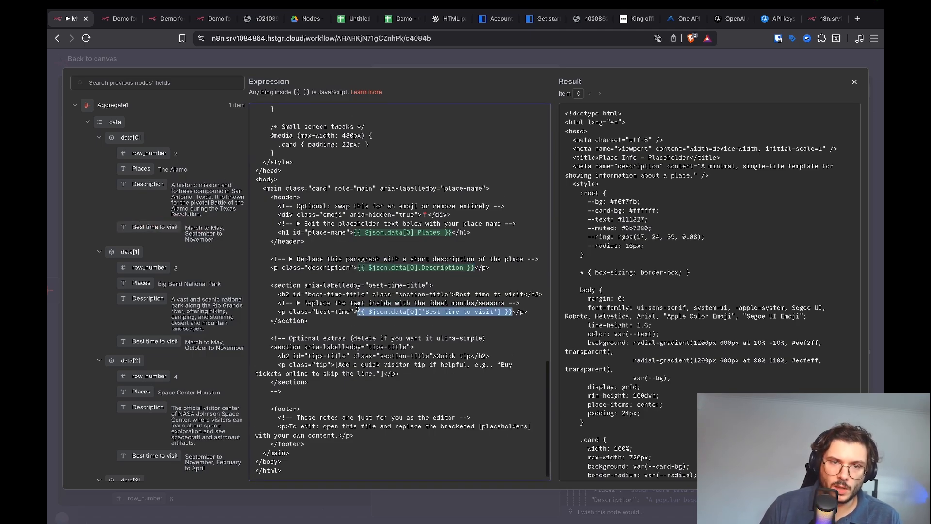
click(497, 59)
click(497, 59)
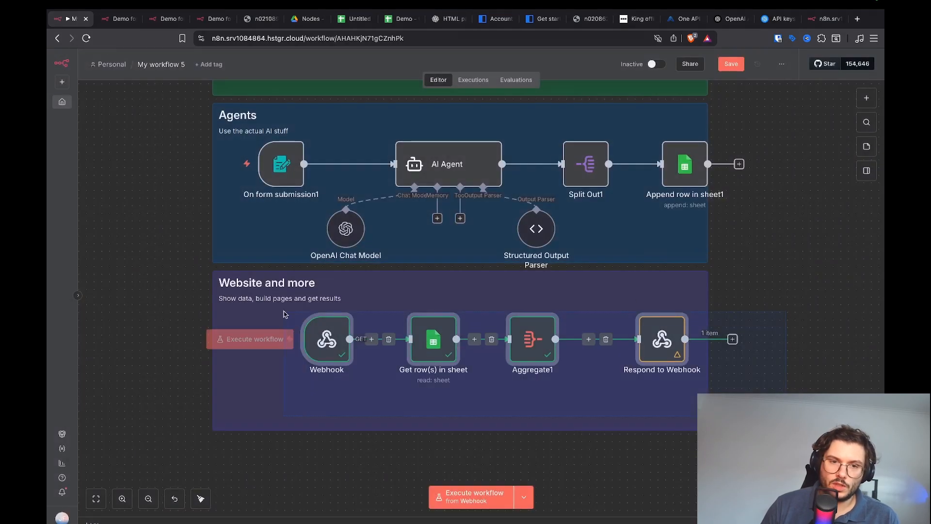
Execute the cities webhook workflow and reload the webhook-test/cities URL to check the HTML page
click(246, 340)
click(824, 18)
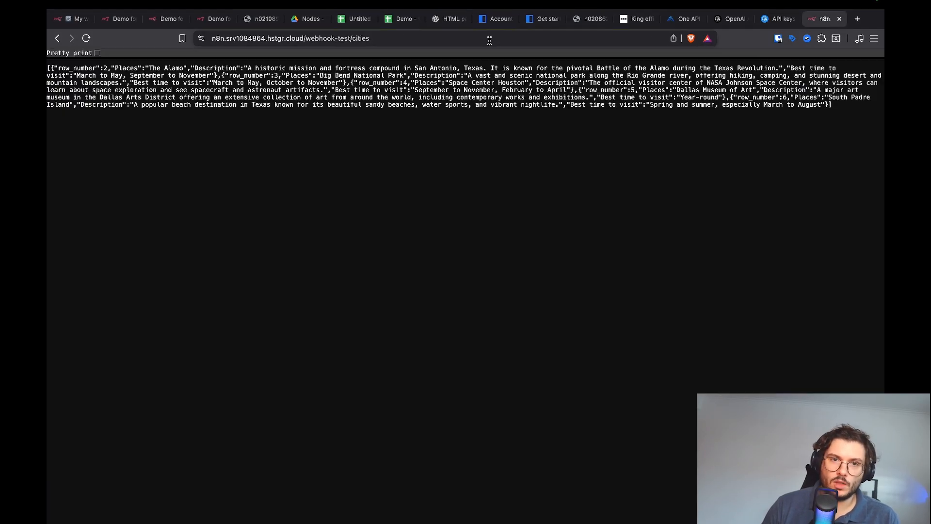
click(490, 39)
key(Return)
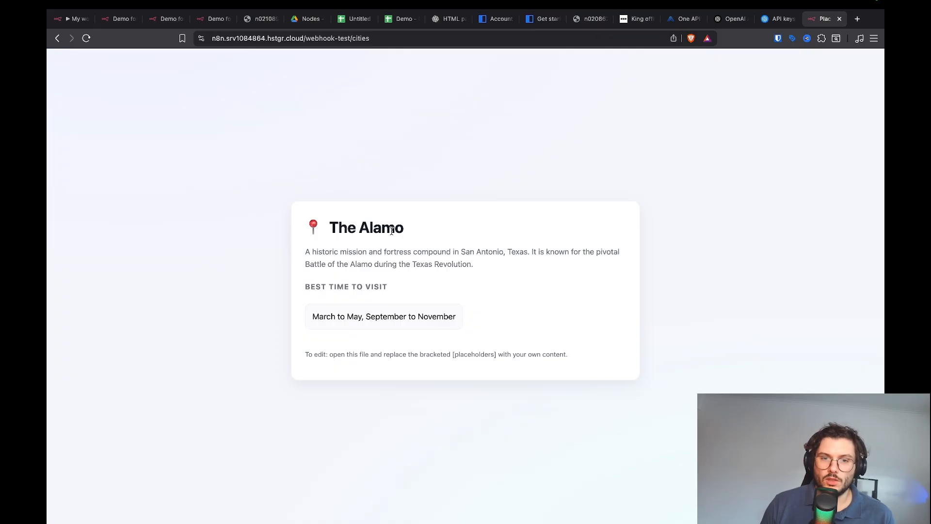
Return to the workflow, activate it and dismiss the activation notice
click(78, 19)
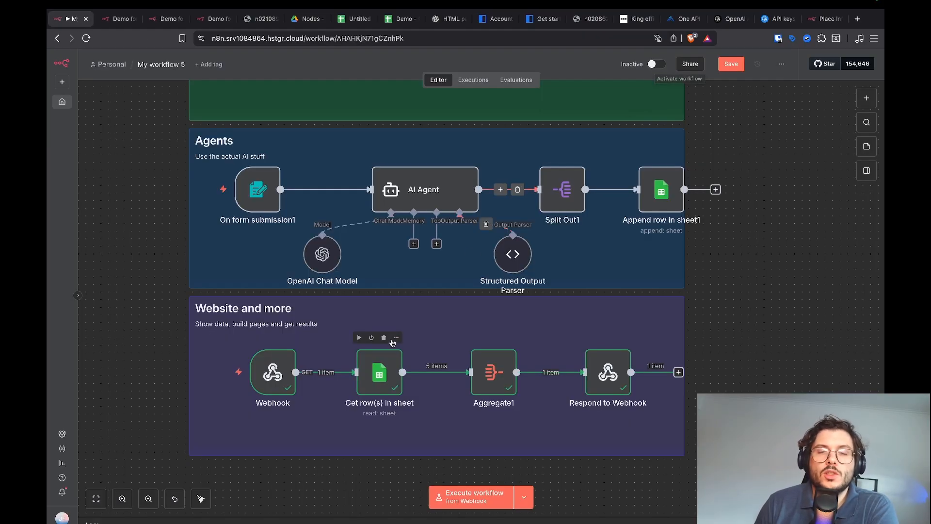
click(653, 66)
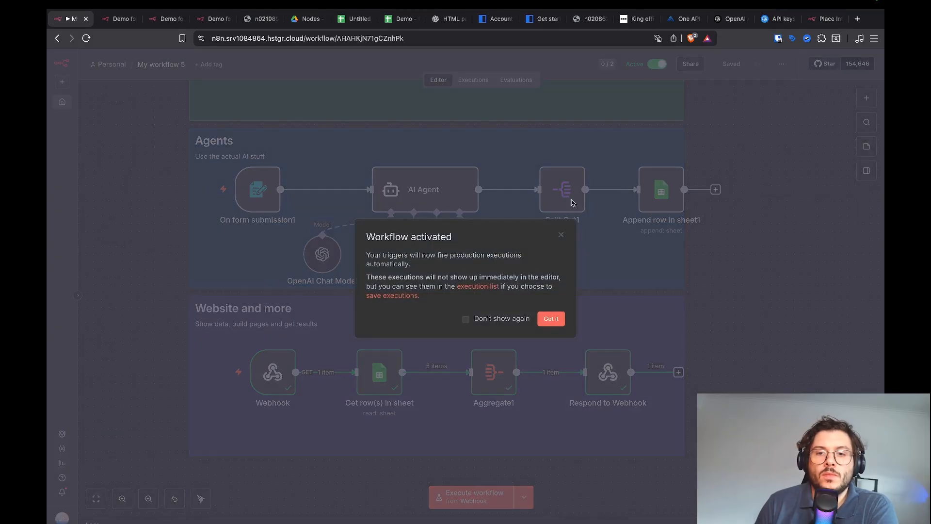
click(552, 319)
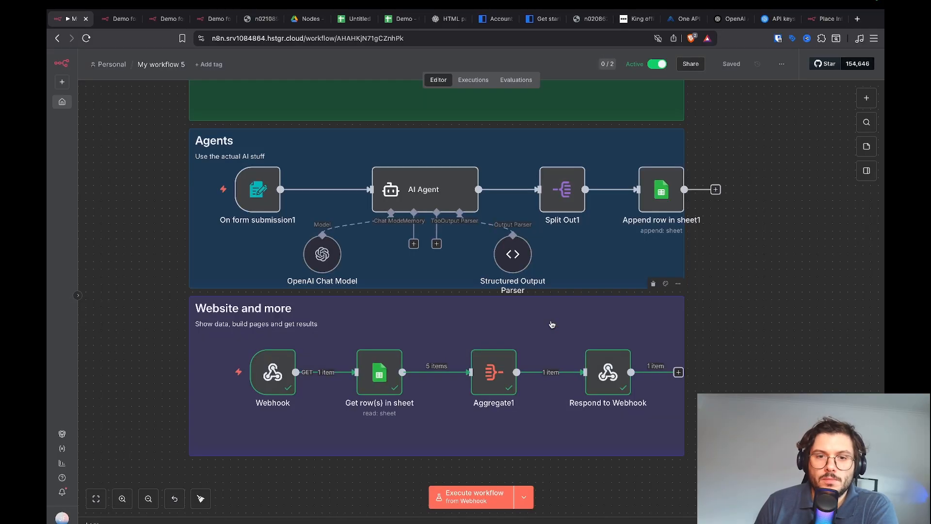
Copy the Webhook node's production URL, load webhook/cities in the browser to check the live page, and return to the workflow
right_click(288, 355)
click(288, 118)
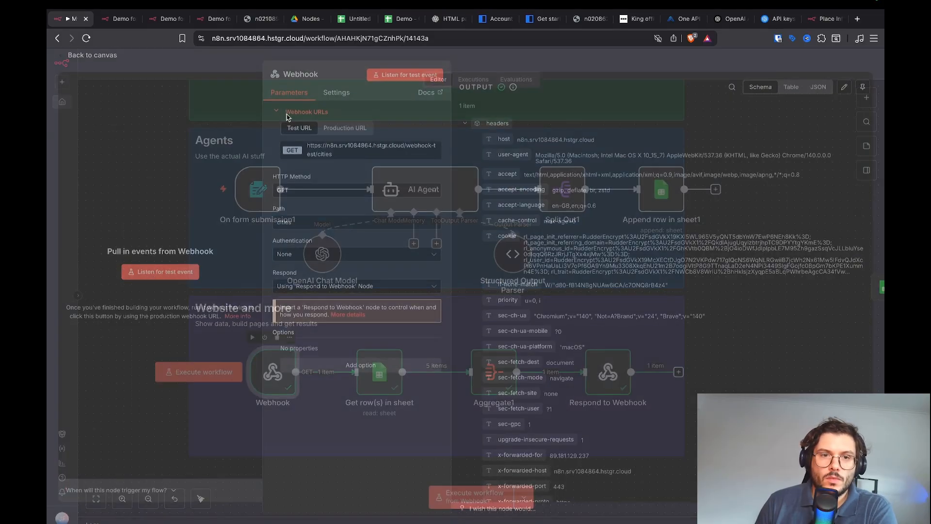
click(368, 132)
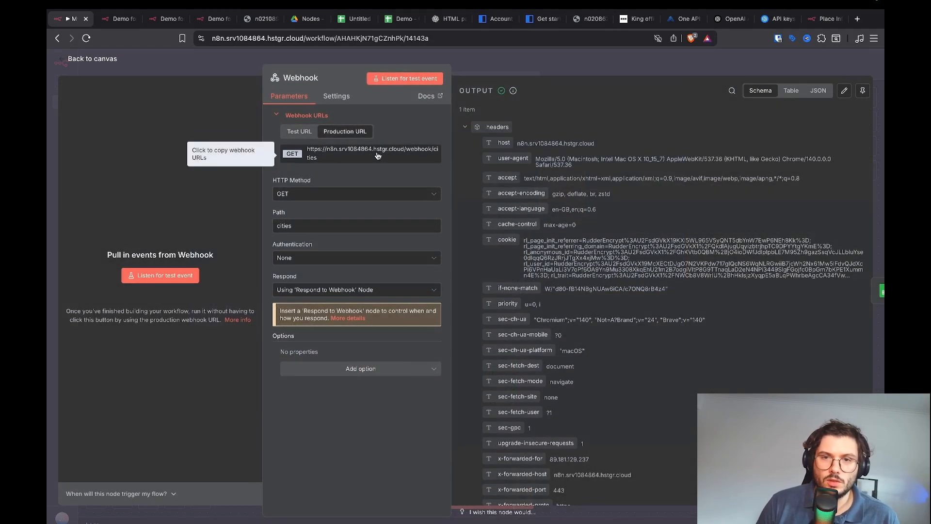
click(826, 19)
click(490, 39)
key(super+v)
key(Return)
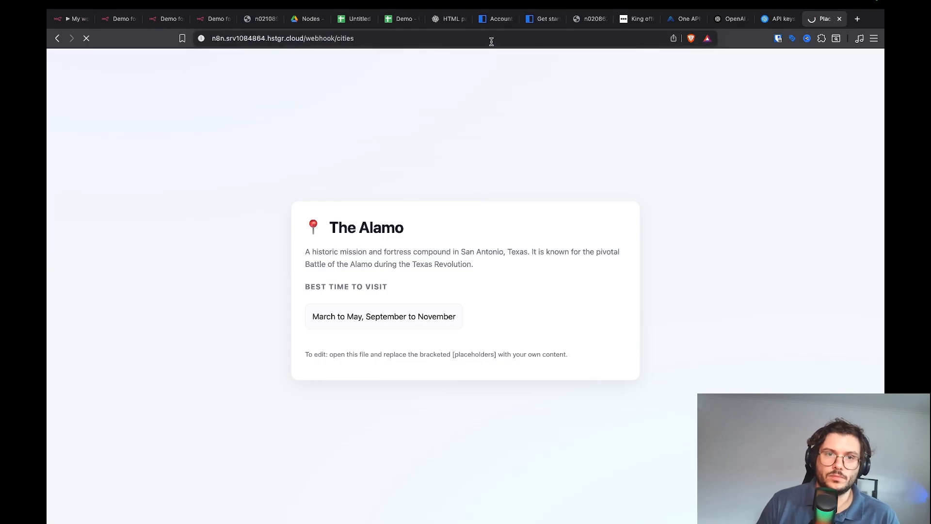
key(super+1)
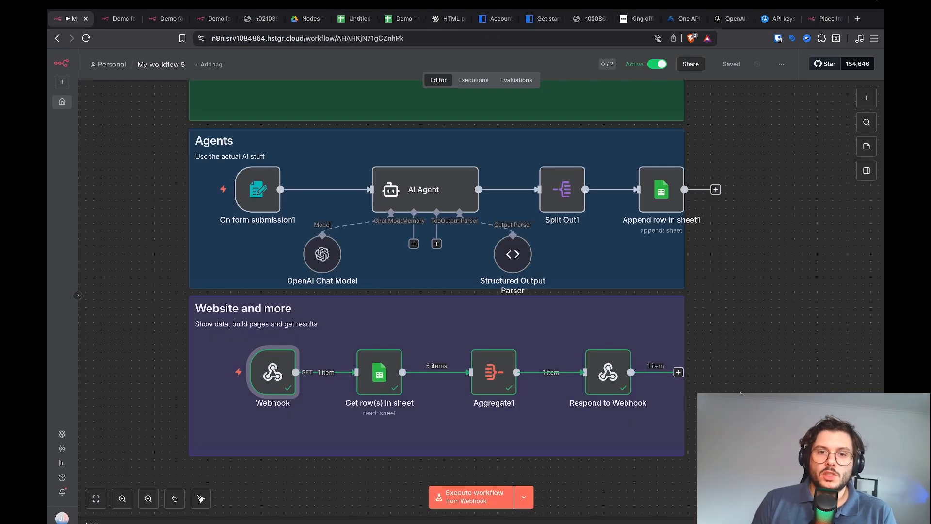